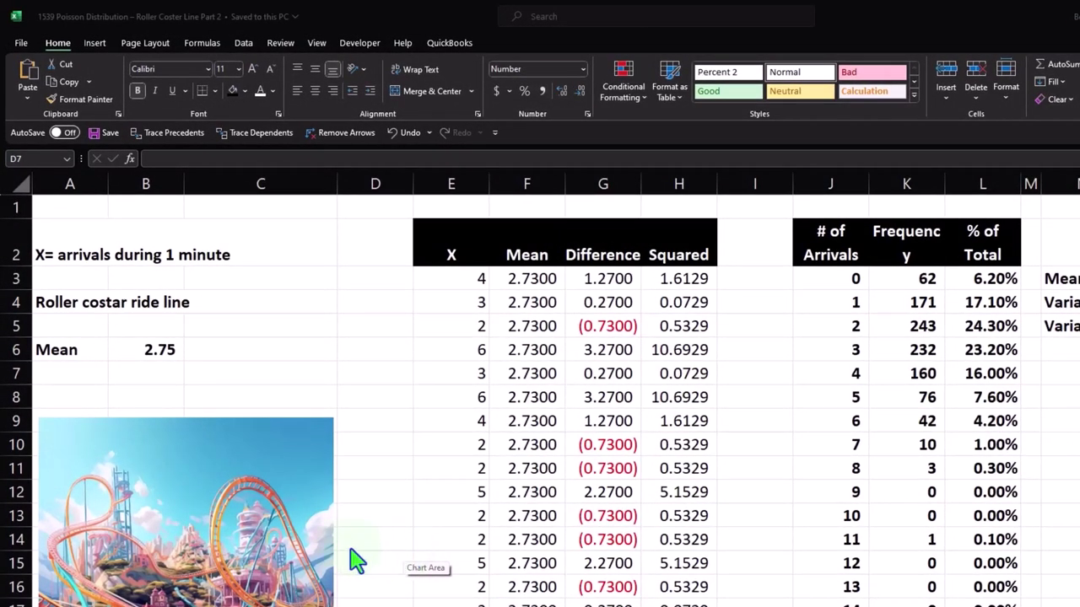
Examine the simulated one-minute arrival counts in the X column of the Blank sheet
click(263, 519)
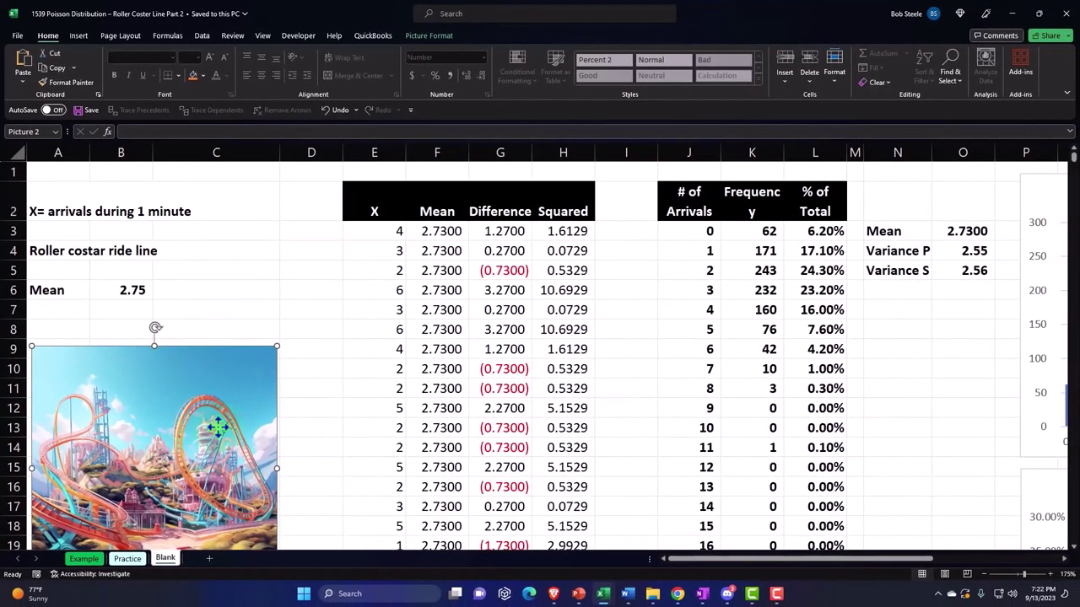
click(369, 235)
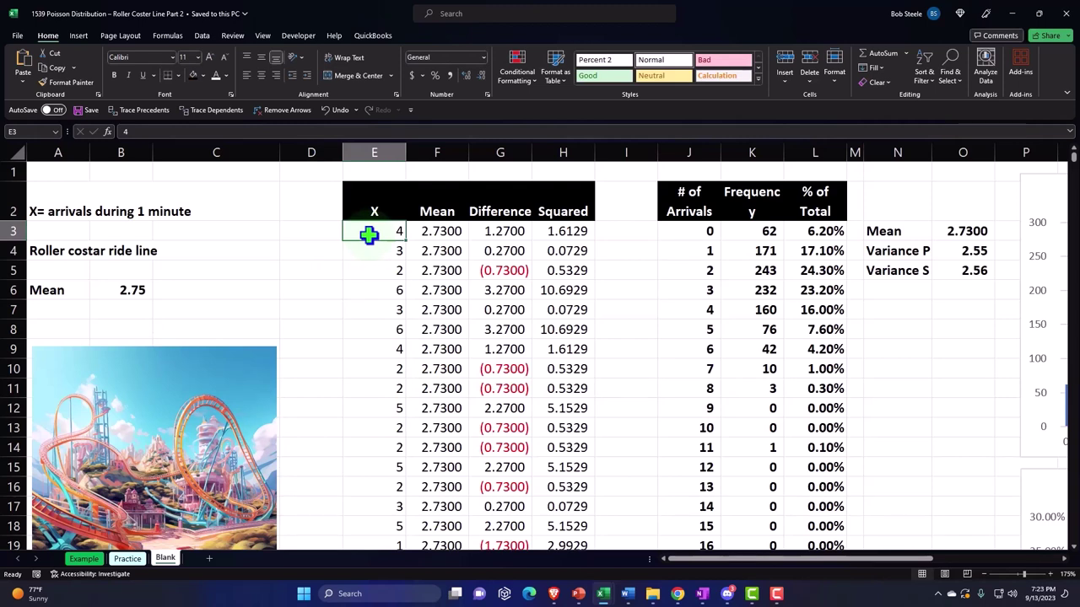
key(Down)
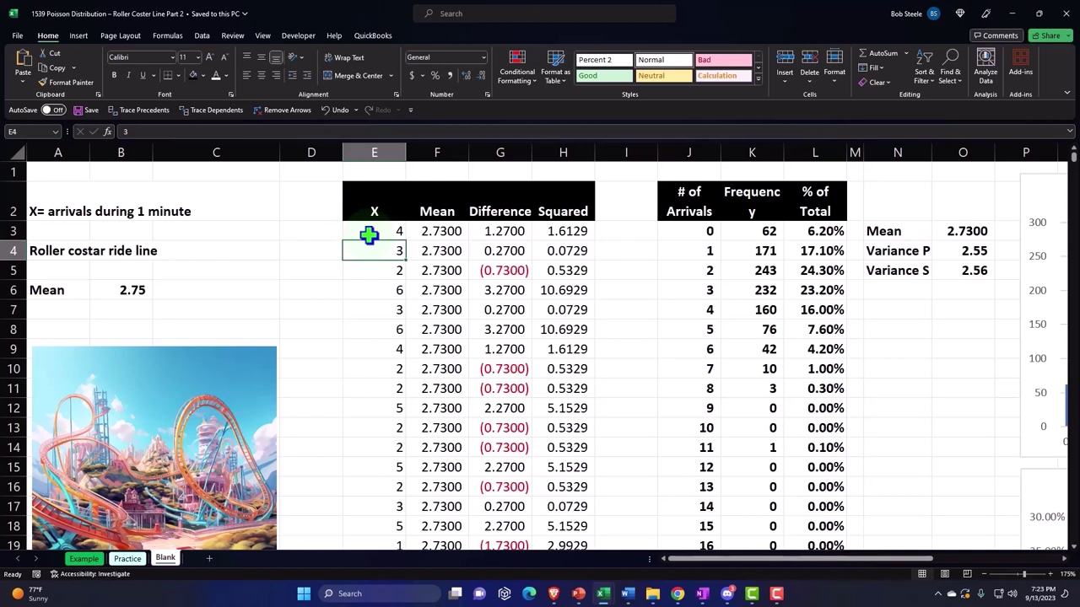
key(Down)
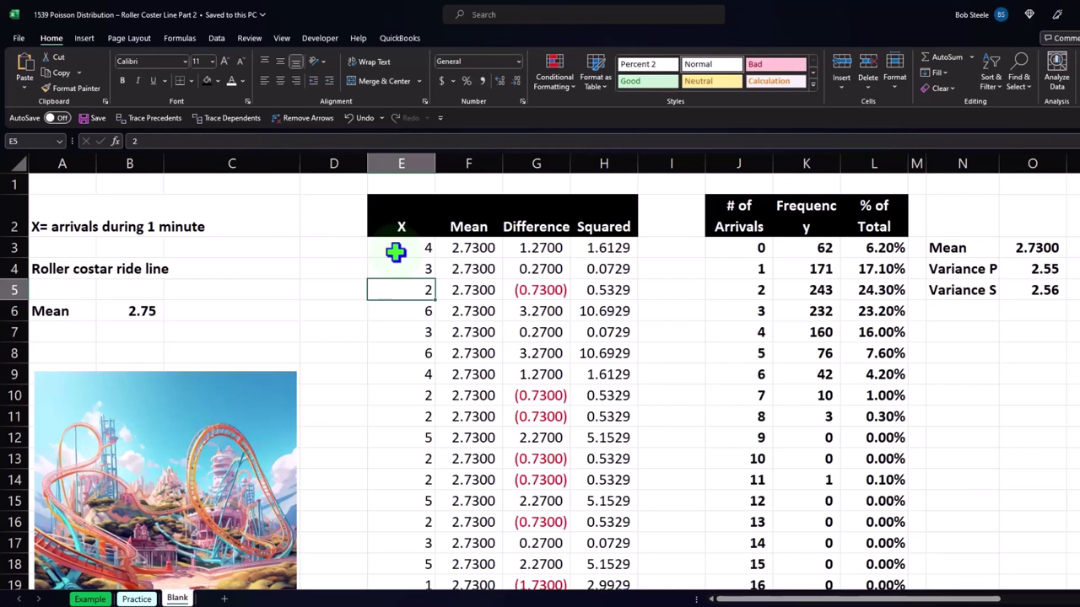
click(217, 38)
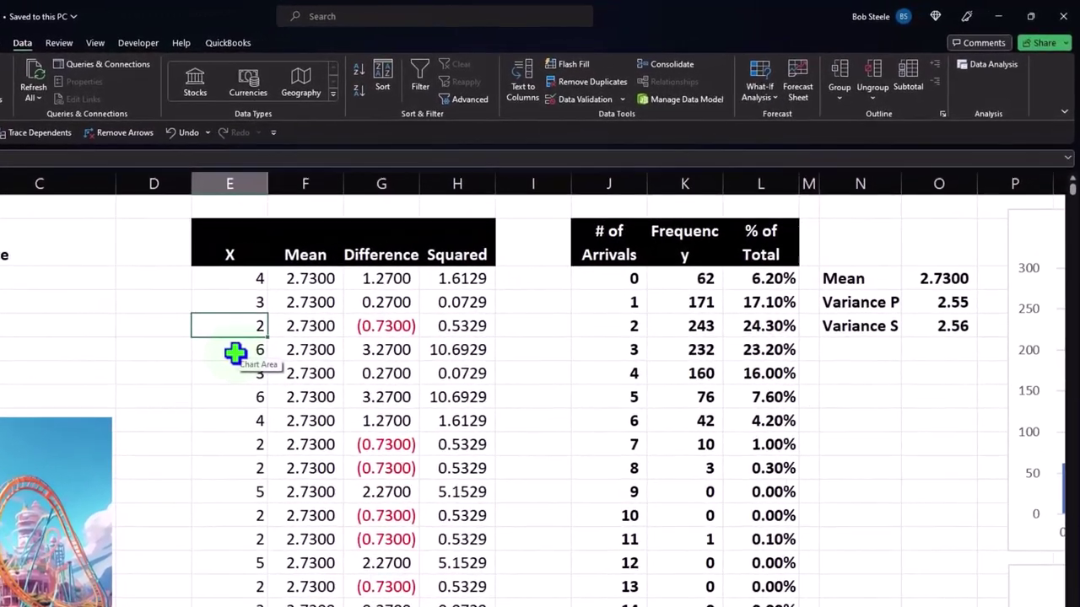
Examine the frequency table's number of arrivals, frequency and percent-of-total columns for the lowest arrival counts
key(Right)
key(Right)
key(Right)
key(Right)
key(Right)
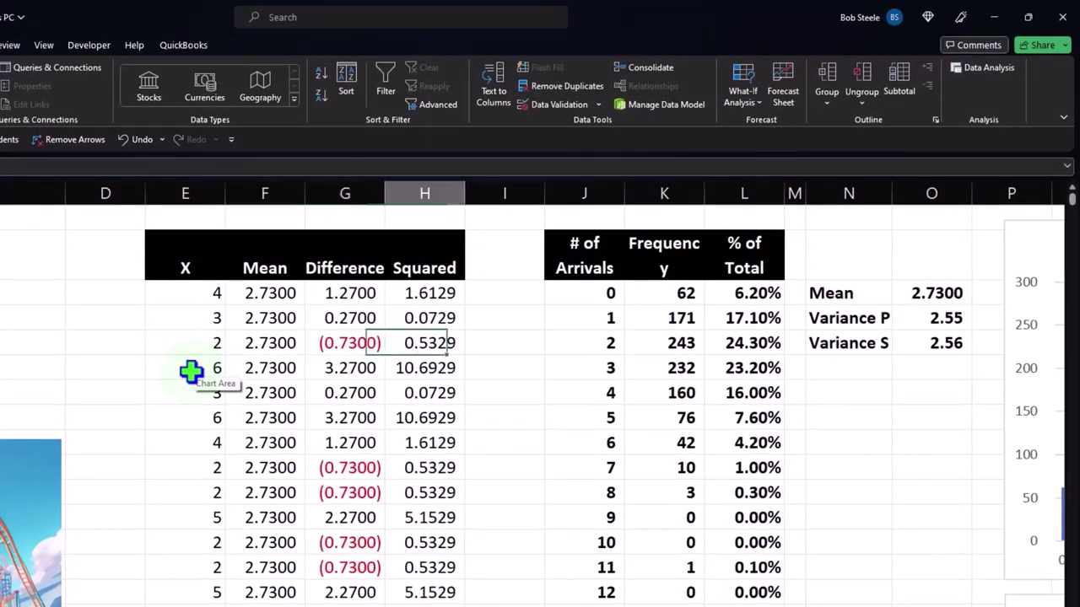
key(Up)
key(Up)
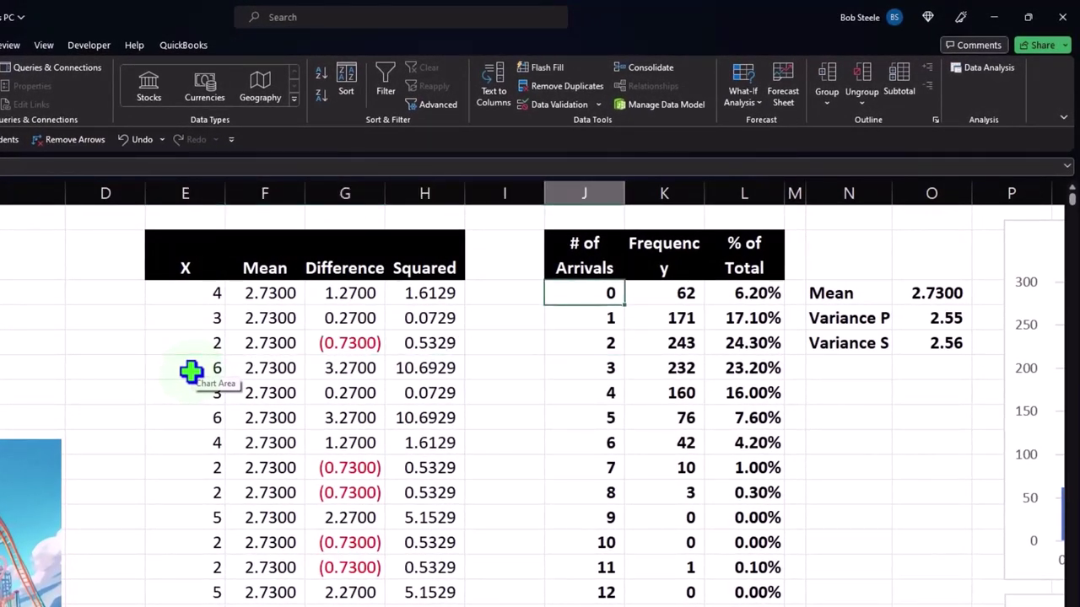
key(Right)
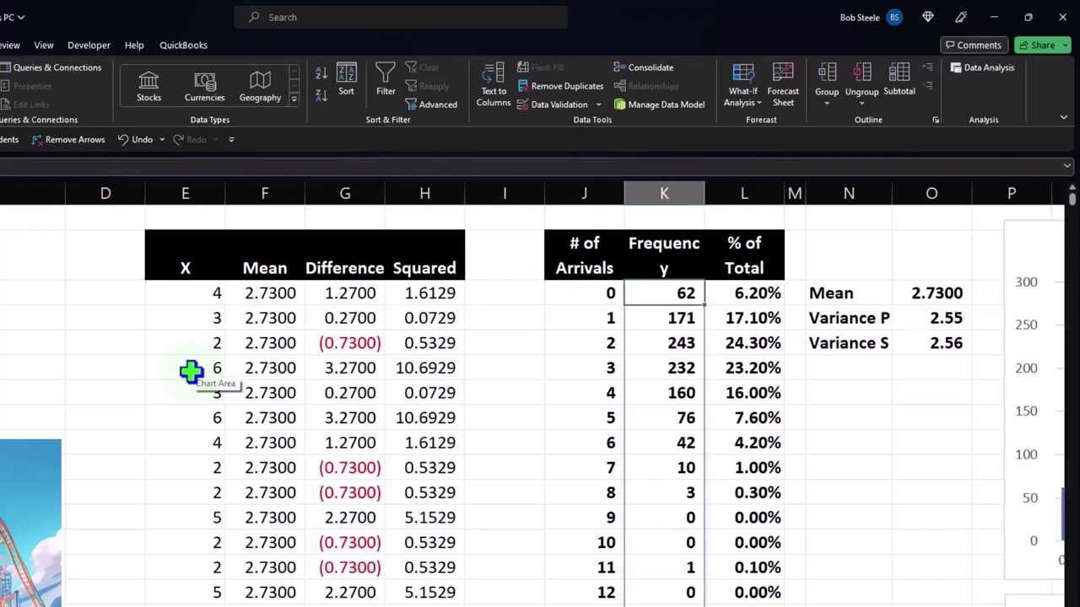
key(Left)
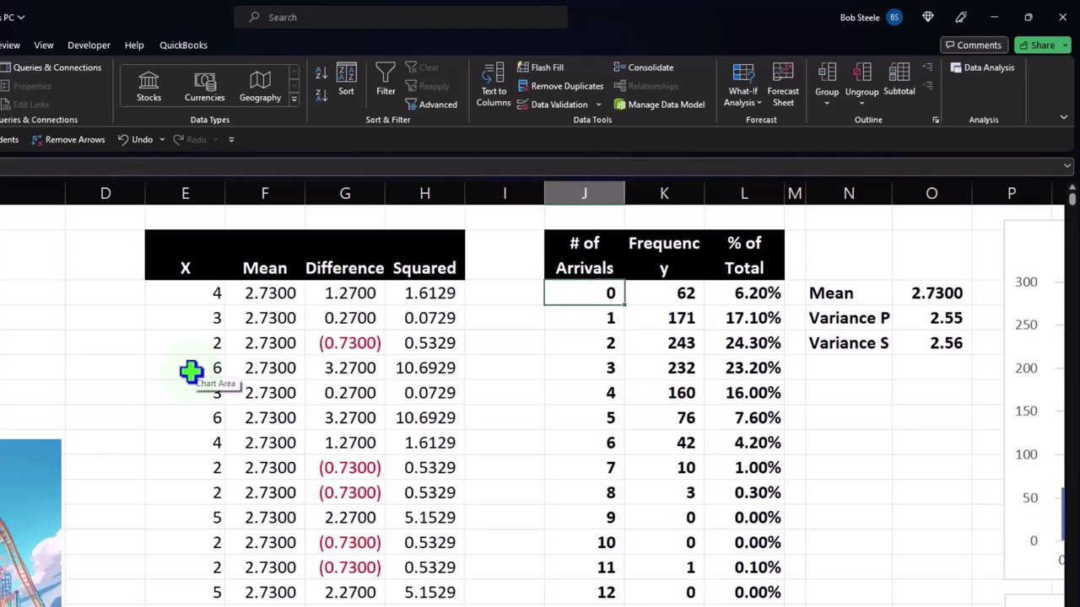
key(Down)
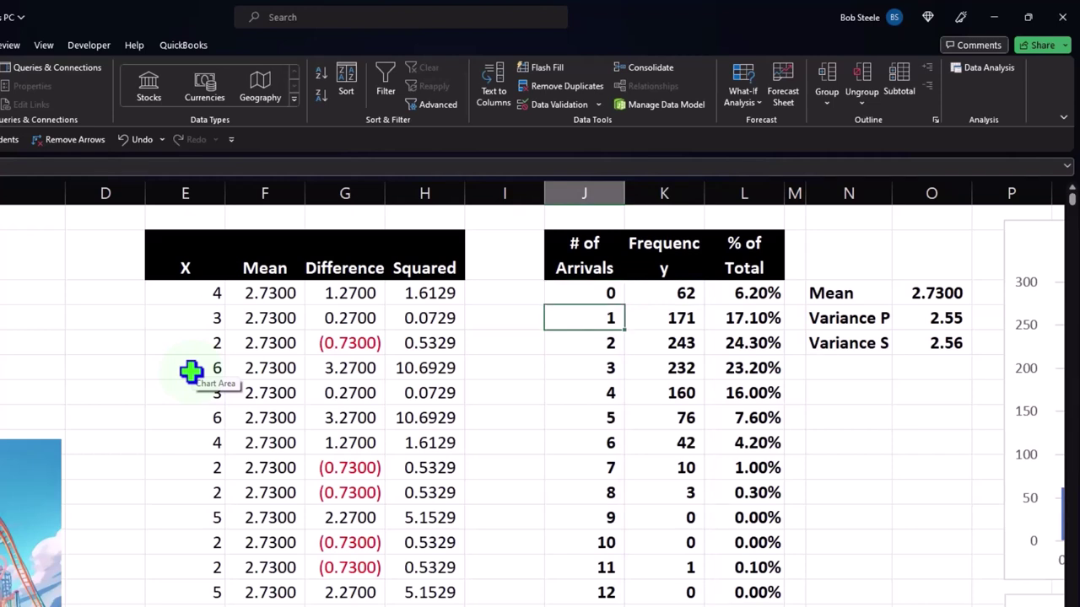
key(Up)
key(Down)
key(Down)
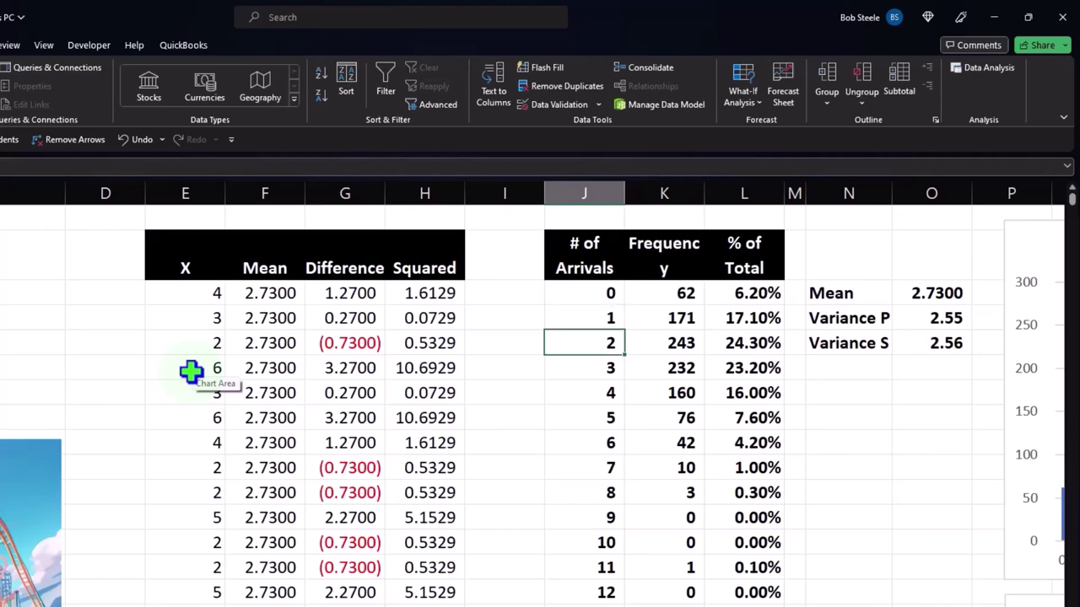
key(Down)
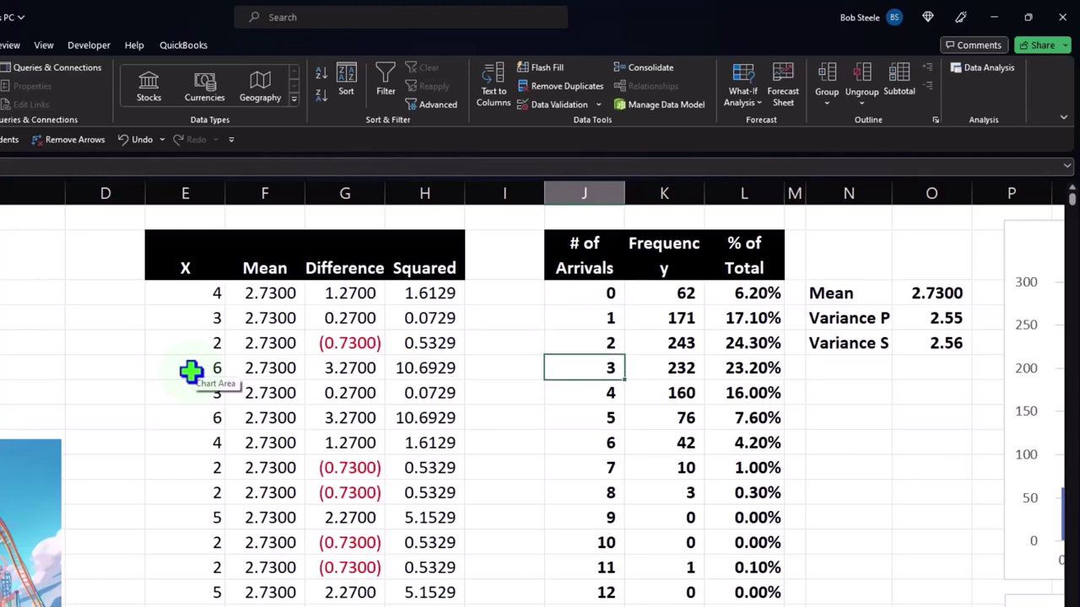
key(Right)
key(Right)
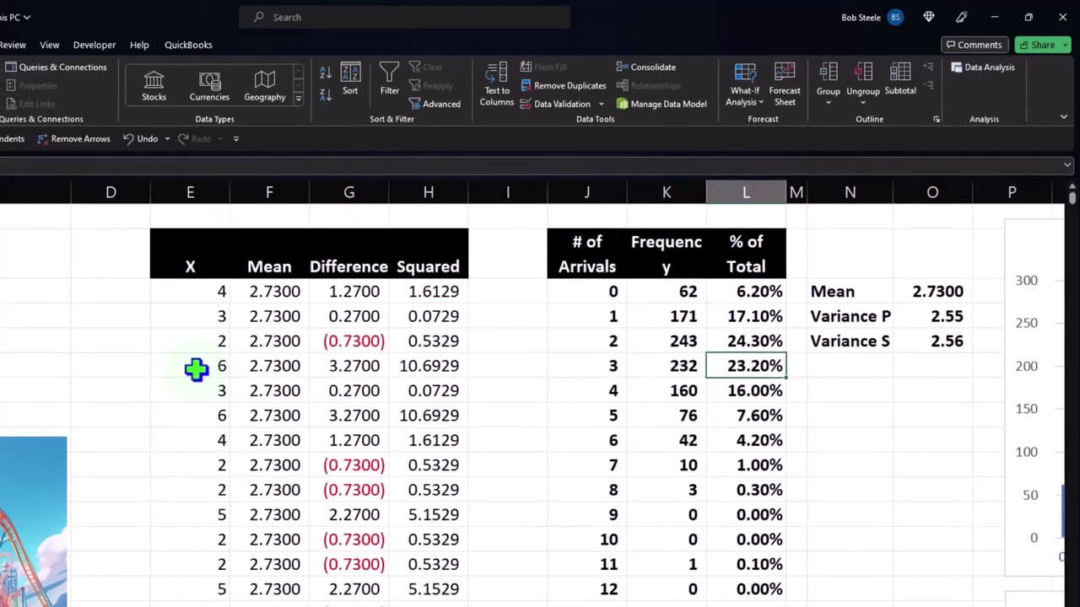
key(Up)
key(Up)
key(Up)
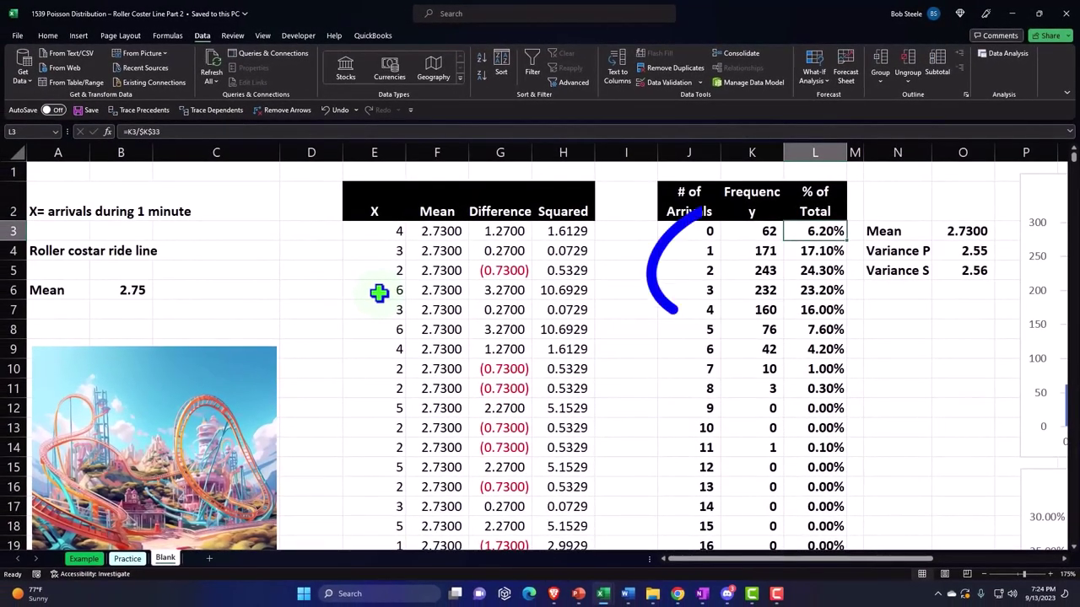
key(Down)
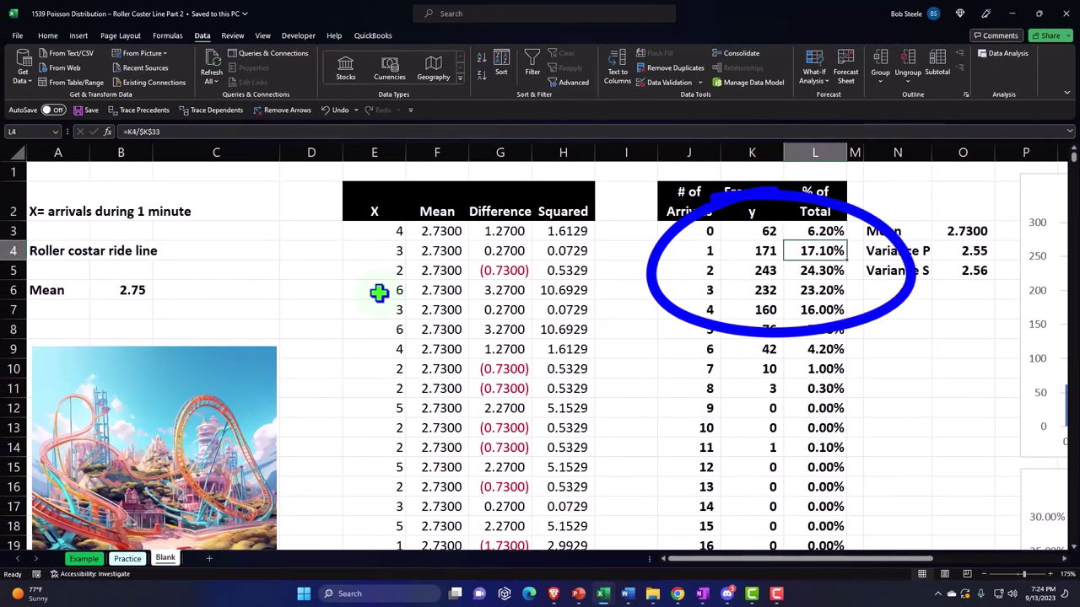
key(Down)
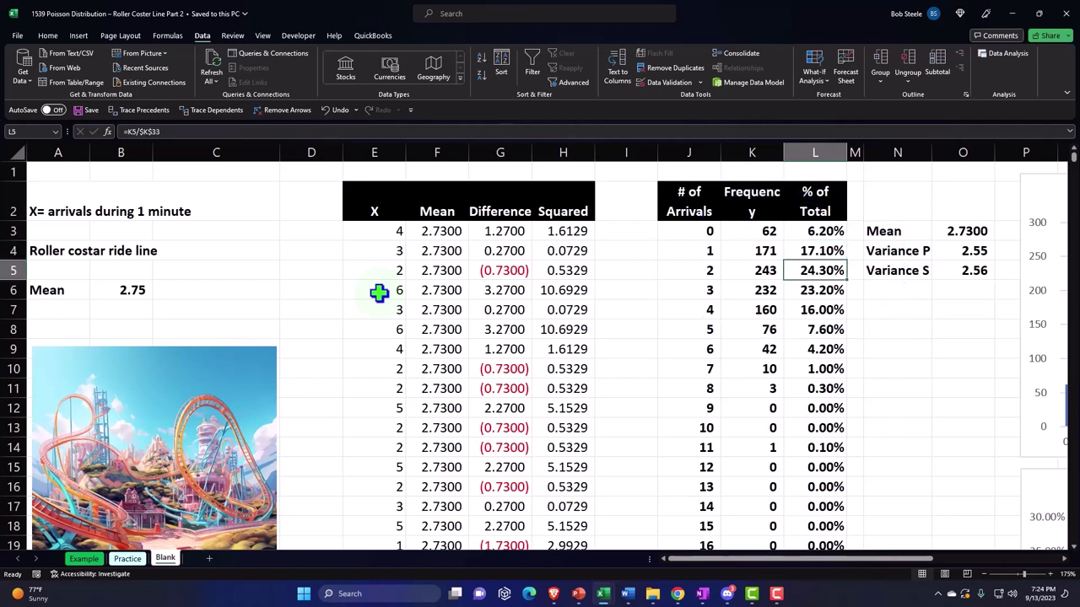
Examine the Frequency chart and the formulas behind the population variance and the mean
key(Right)
key(Right)
key(Right)
key(Right)
key(Right)
key(Right)
key(Right)
key(Right)
key(Right)
key(Right)
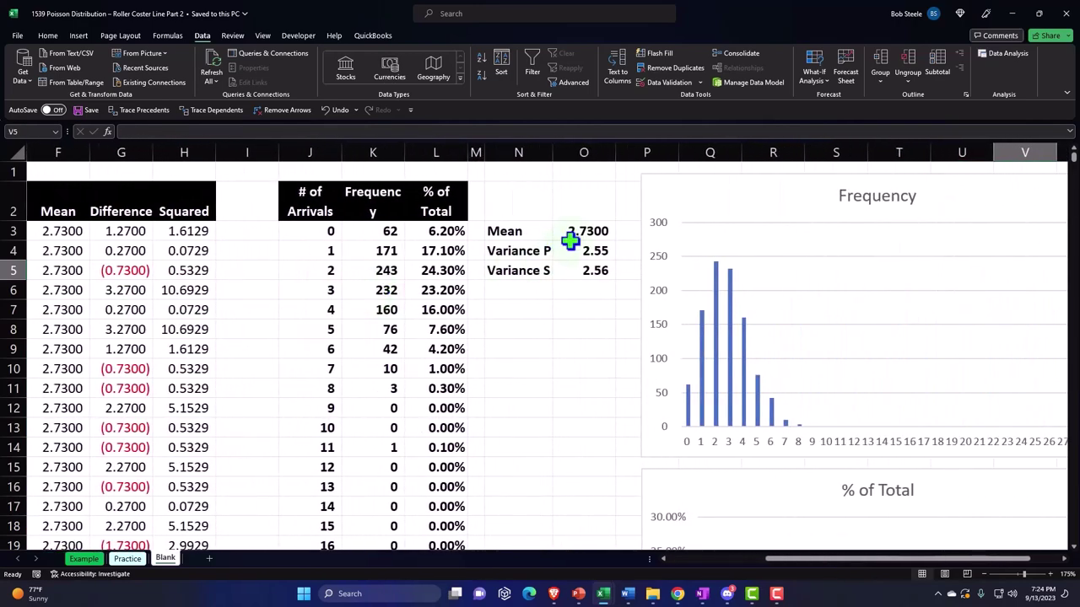
click(668, 206)
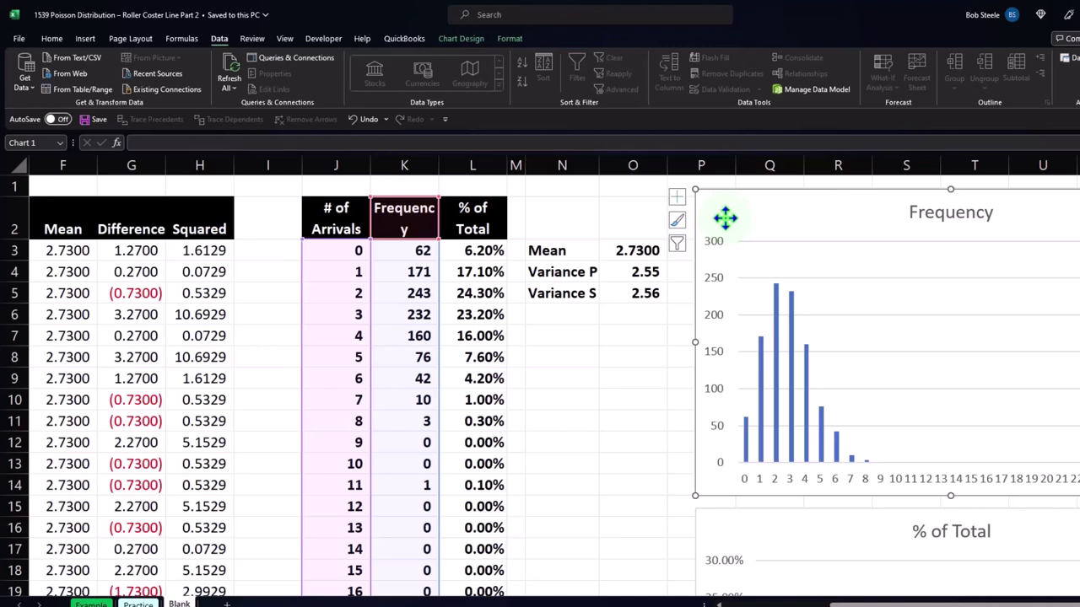
click(644, 276)
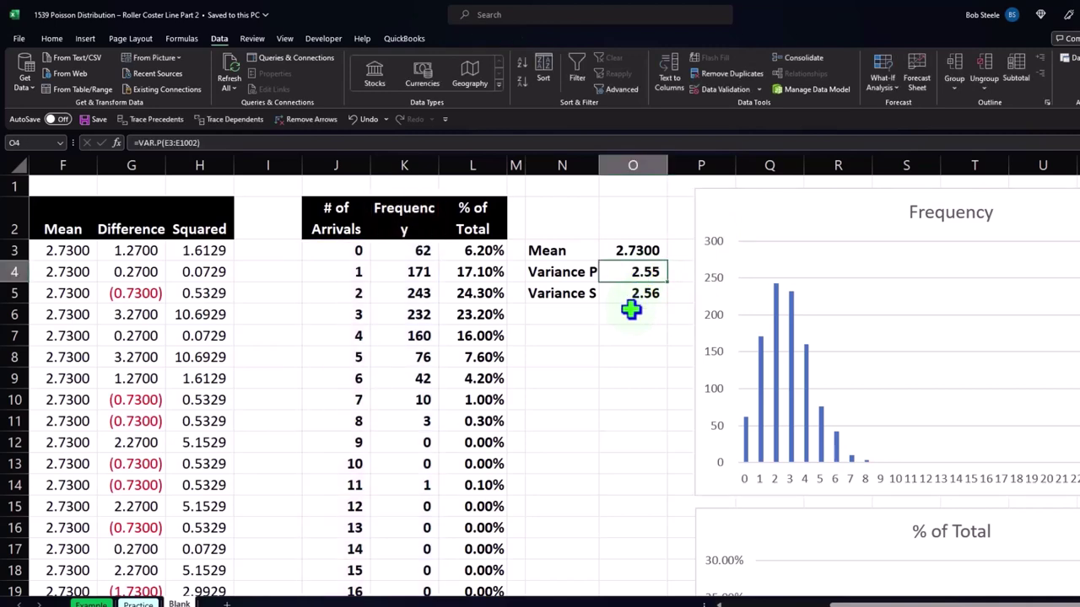
key(Up)
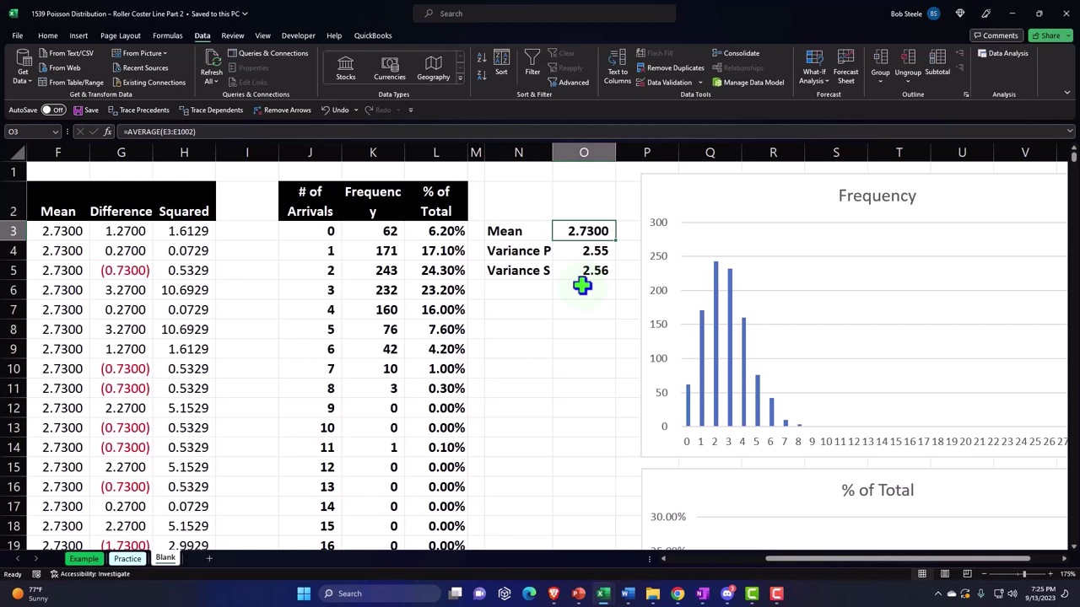
key(Right)
key(Right)
key(Right)
key(Right)
key(Right)
key(Right)
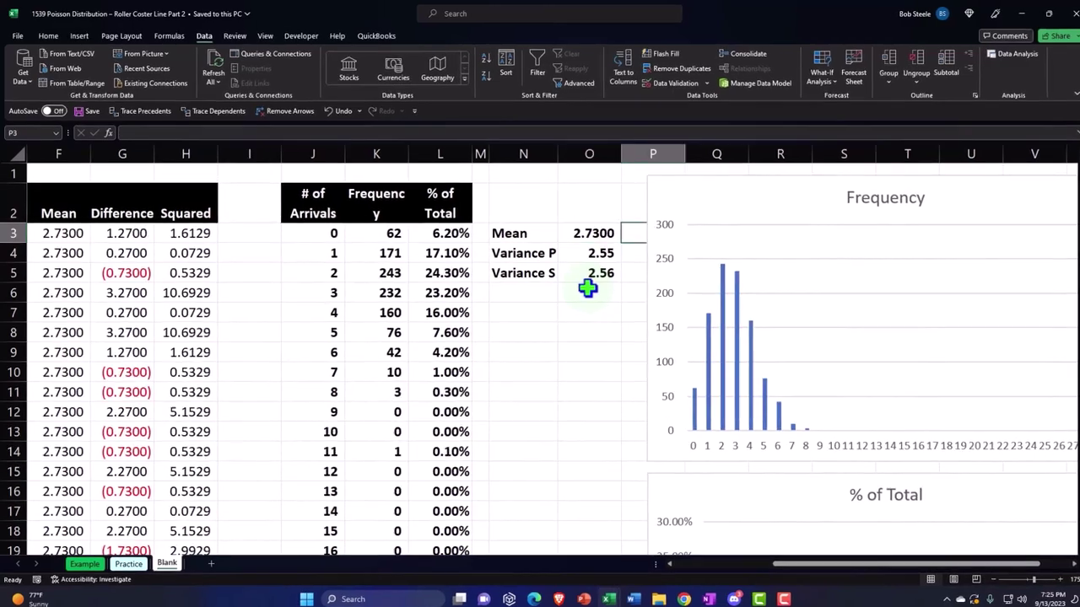
key(Right)
key(Right)
key(Right)
key(Right)
key(Right)
key(Right)
key(Right)
key(Right)
key(Right)
key(Right)
key(Right)
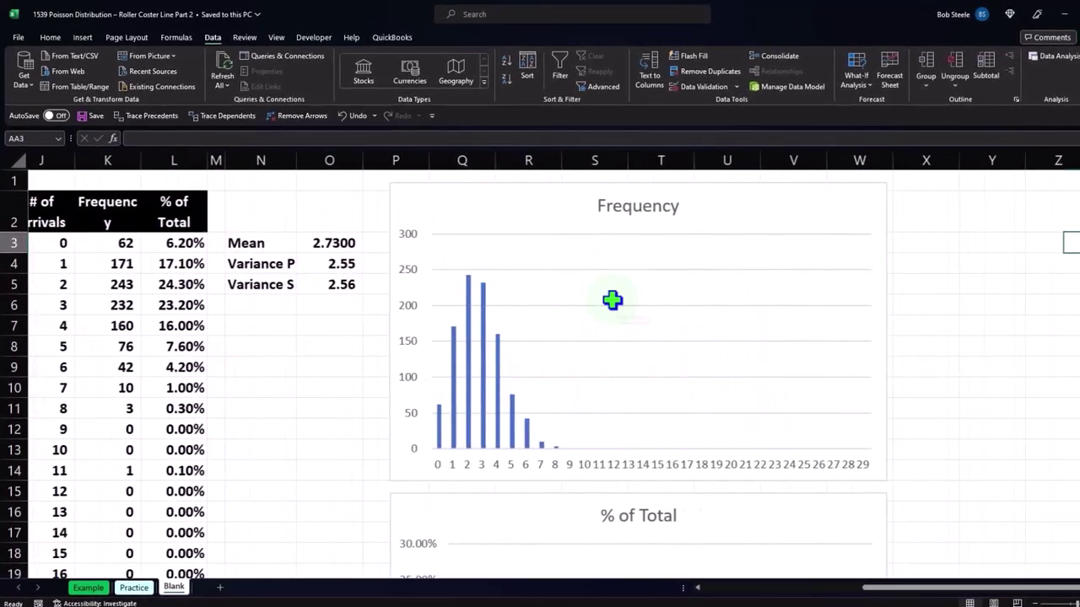
key(Right)
key(Right)
key(Left)
key(Left)
key(Left)
key(Left)
key(Left)
key(Left)
key(Left)
key(Left)
key(Left)
key(Left)
key(Left)
key(Left)
key(Left)
key(Left)
key(Left)
key(Left)
key(Left)
key(Left)
key(Left)
key(Left)
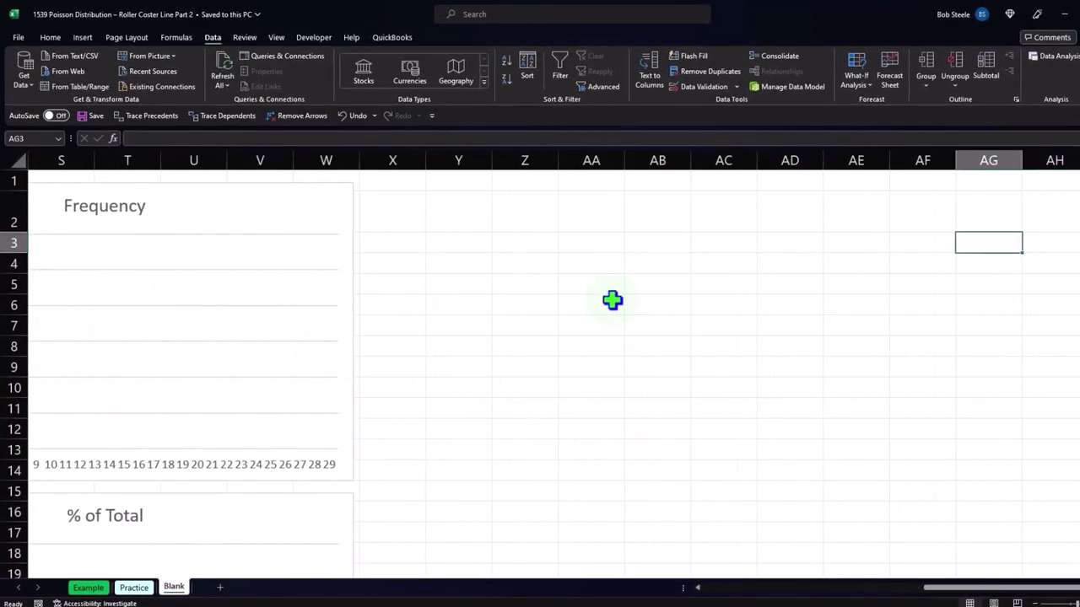
key(Left)
key(Left)
key(Left)
key(Left)
key(Left)
key(Left)
key(Left)
key(Left)
key(Left)
key(Left)
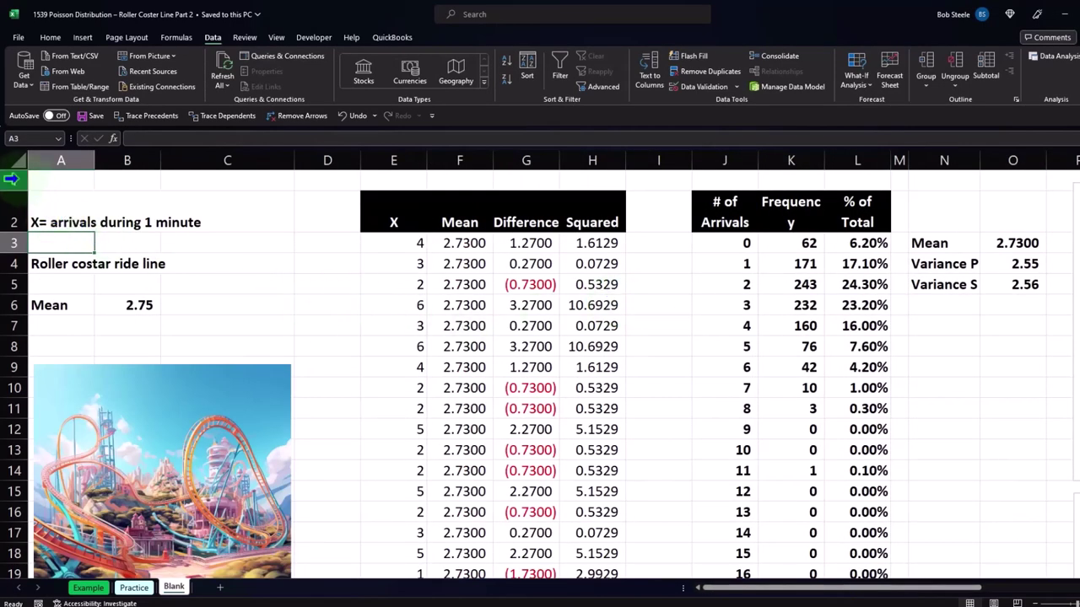
Delete the empty row 1 above the table headers
click(11, 179)
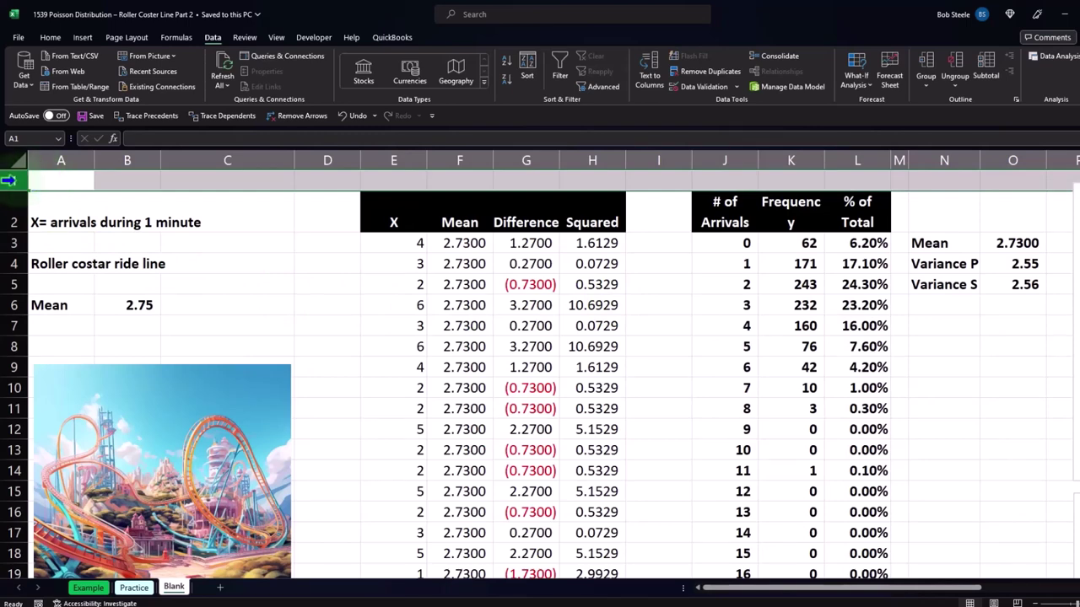
right_click(52, 179)
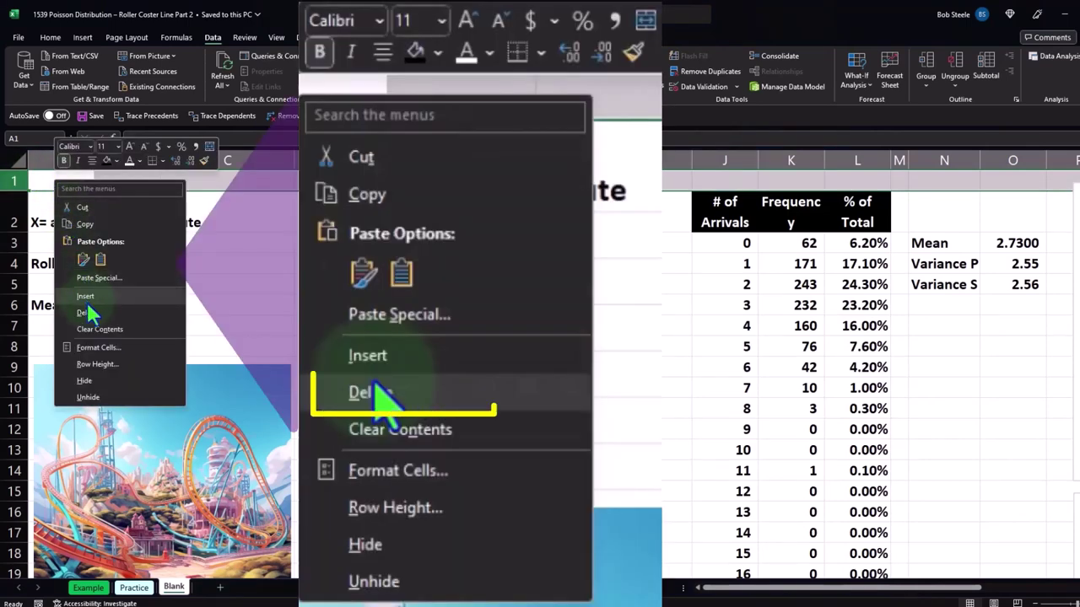
click(87, 302)
click(341, 222)
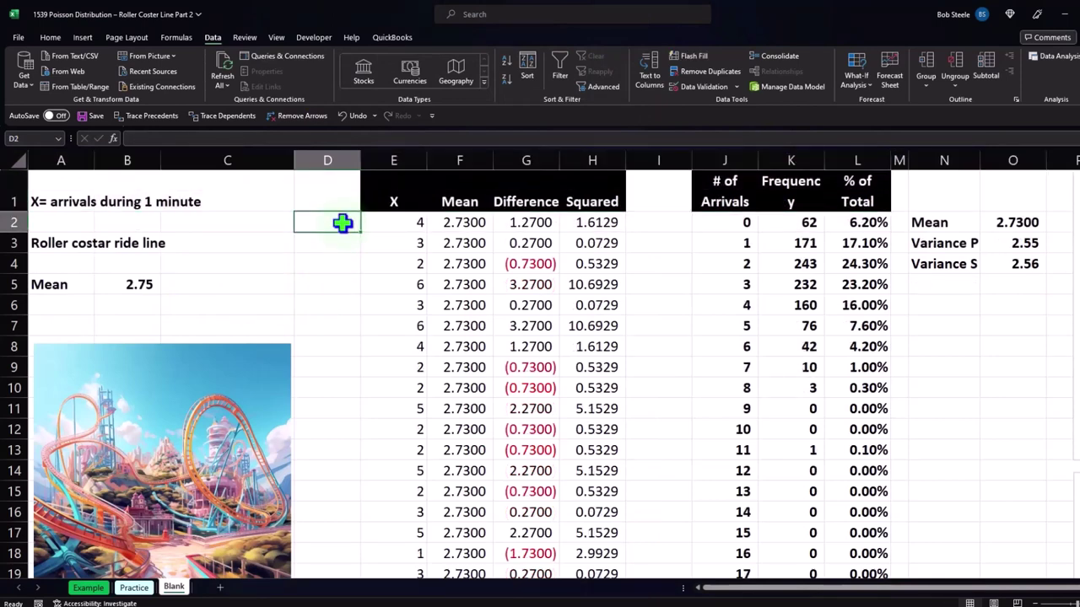
Enter the formula =A1 in cell Y1 to repeat the arrivals label beyond the charts
key(Up)
key(Right)
key(Right)
key(Right)
key(Right)
key(Right)
key(Right)
key(Right)
key(Right)
key(Right)
key(Right)
key(Right)
key(Right)
key(Right)
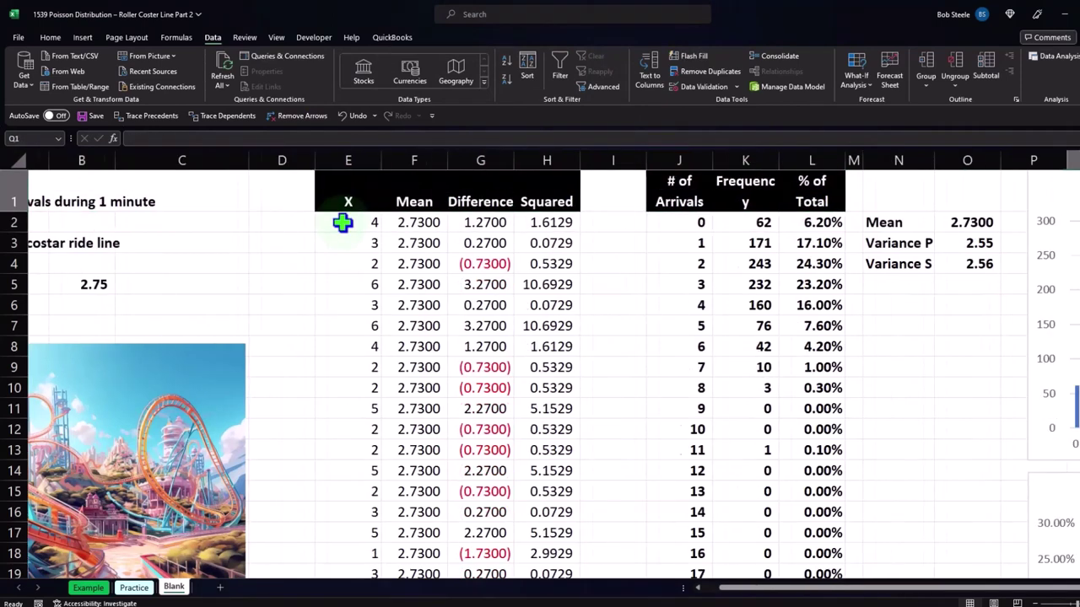
key(Right)
key(Right)
key(Right)
key(Right)
key(Right)
key(Right)
key(Right)
key(Right)
key(Right)
key(Right)
key(Right)
key(Right)
key(Right)
key(Left)
key(Left)
key(Left)
key(Left)
key(Left)
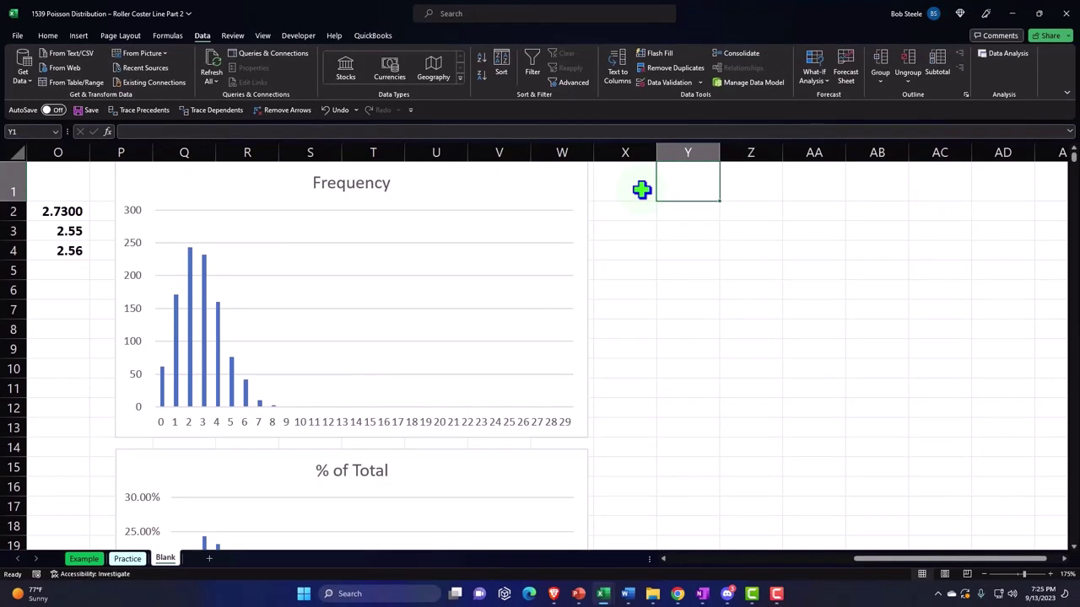
text(=)
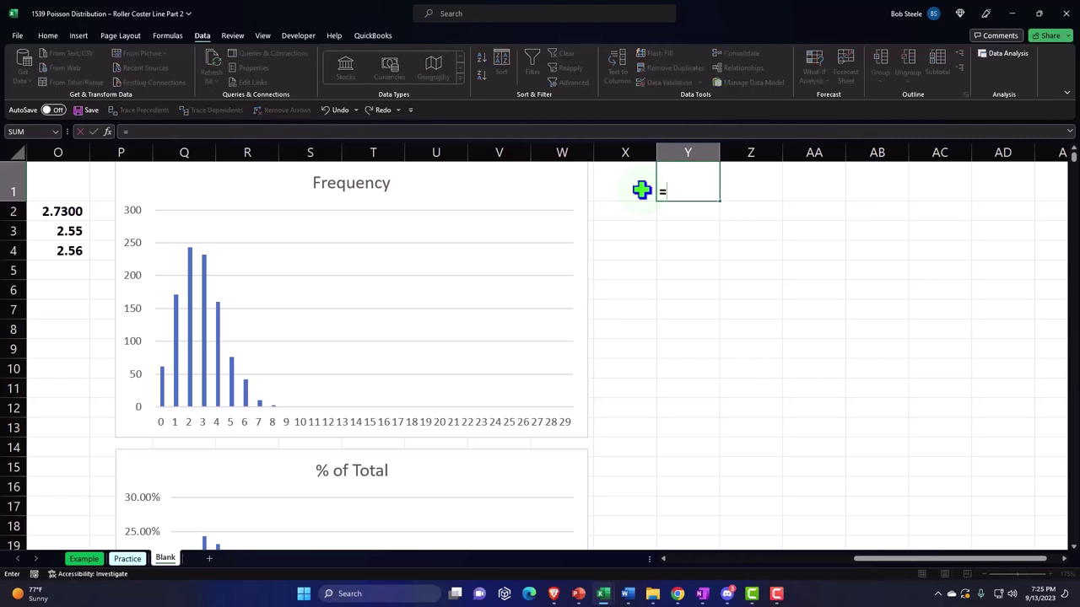
key(Left)
key(Left)
key(Left)
key(Left)
key(Left)
key(Left)
key(Left)
key(Left)
key(Left)
key(Left)
key(Left)
key(Left)
key(Left)
key(Left)
key(Left)
key(Left)
key(Left)
key(Left)
key(Left)
key(Left)
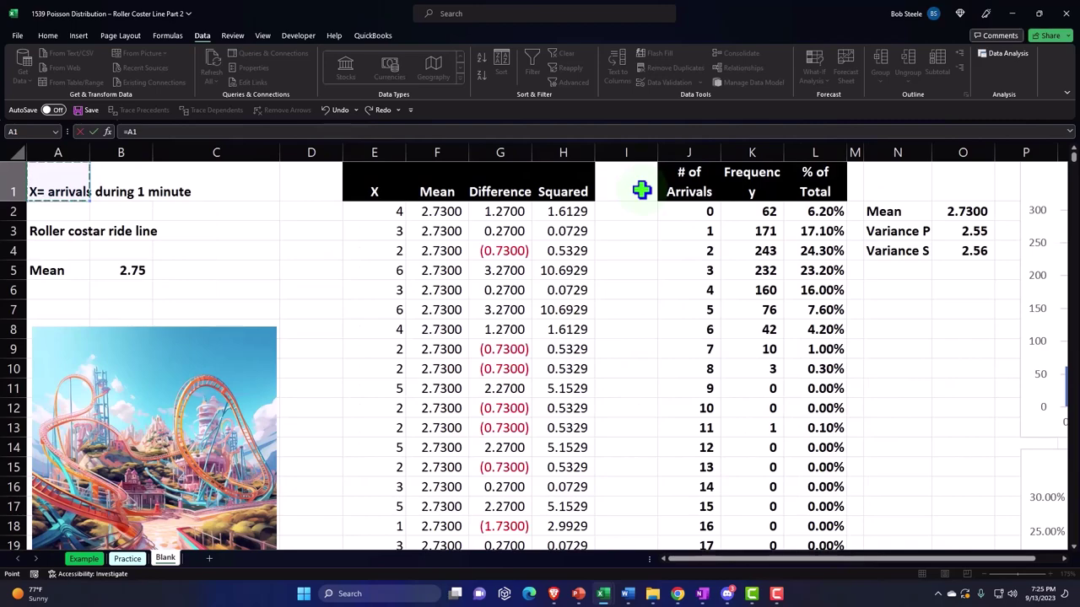
key(Return)
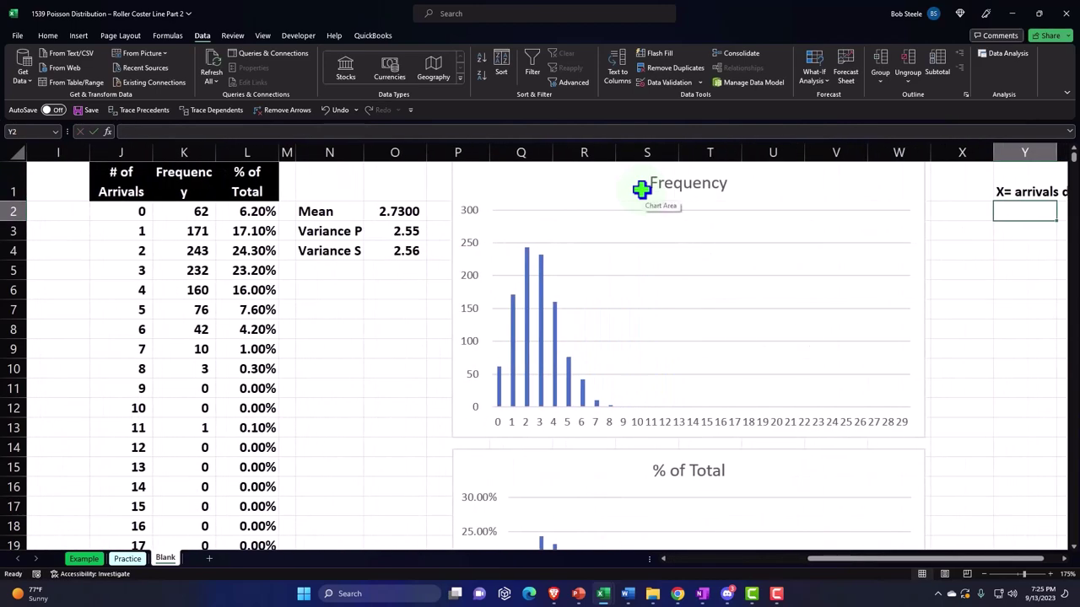
Enter the formula =N2 in cell Y2 to repeat the Mean label below the arrivals label
key(Right)
key(Right)
key(Right)
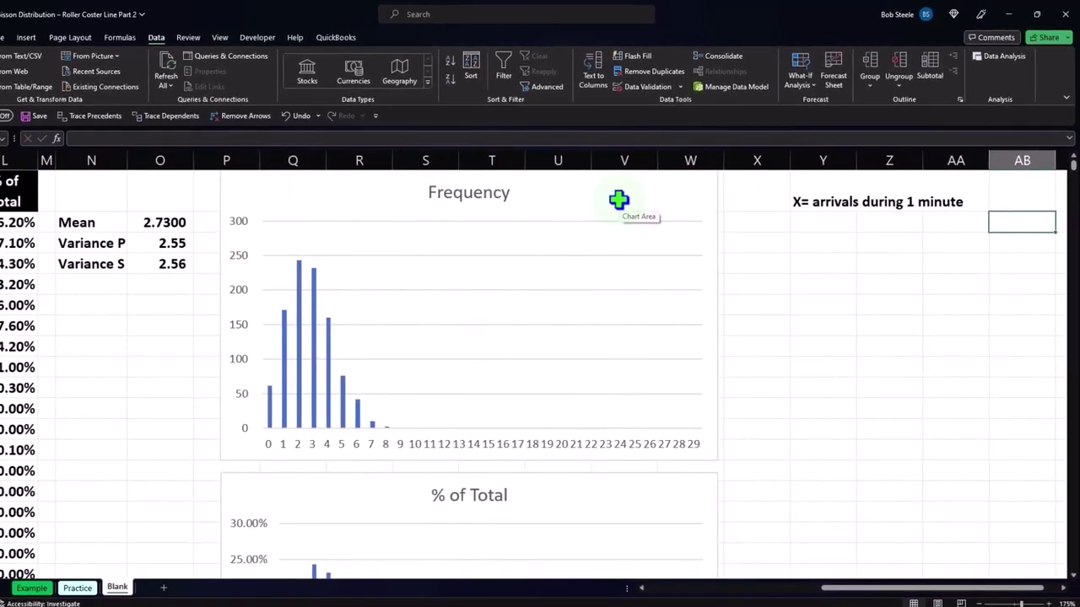
key(Left)
key(Left)
key(Left)
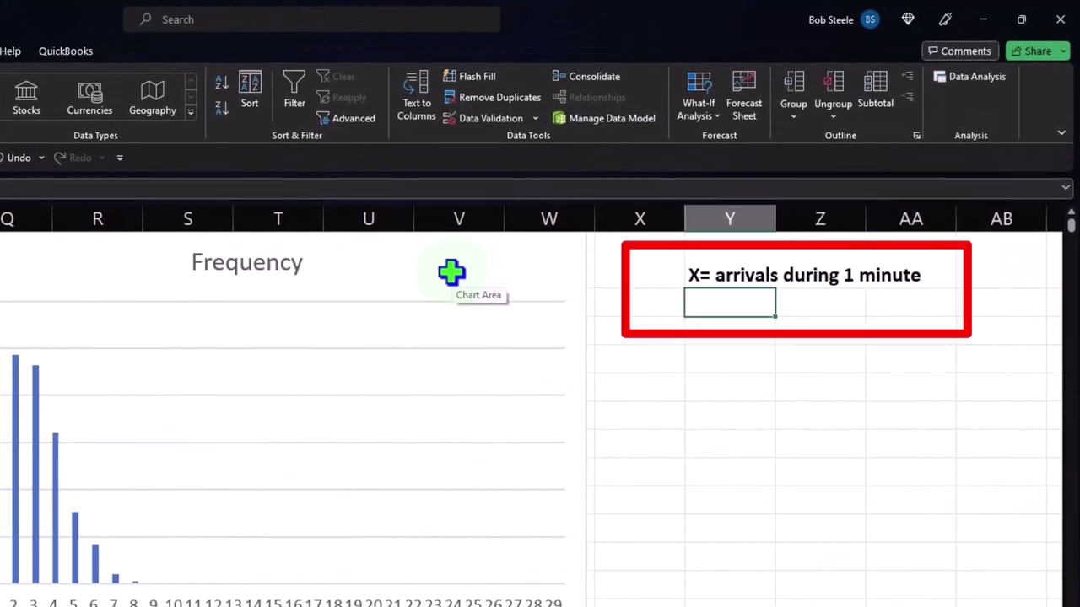
text(=)
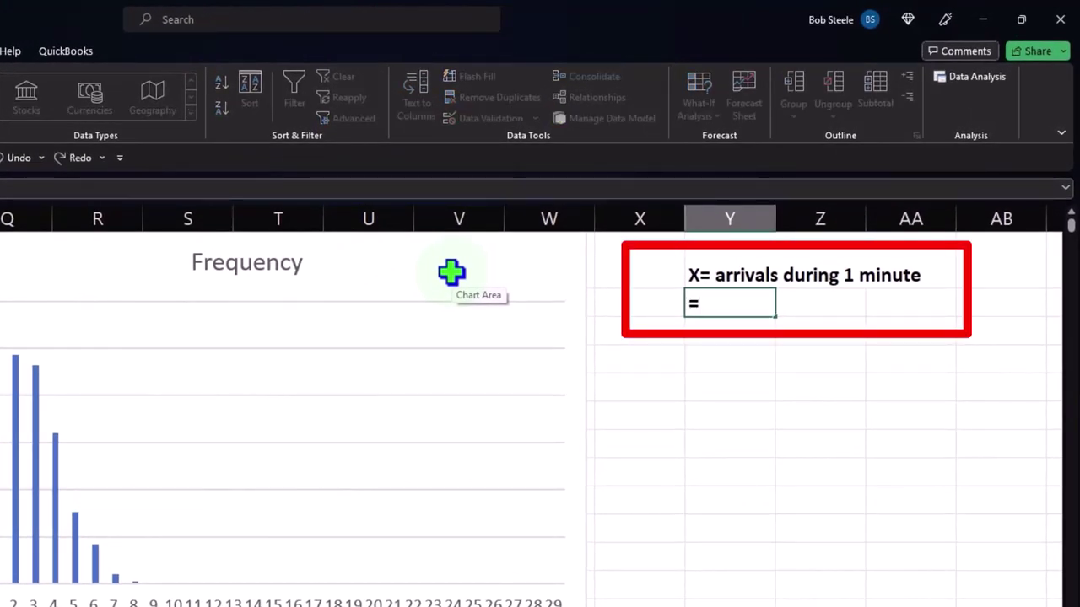
key(Left)
key(Escape)
scroll(451, 271, left, 6)
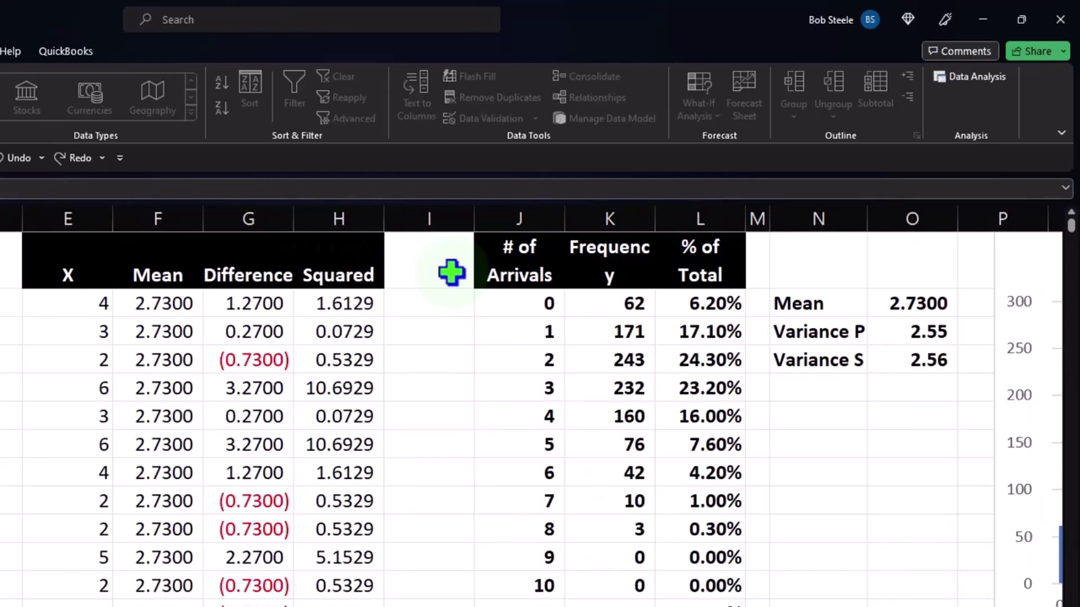
scroll(451, 272, right, 7)
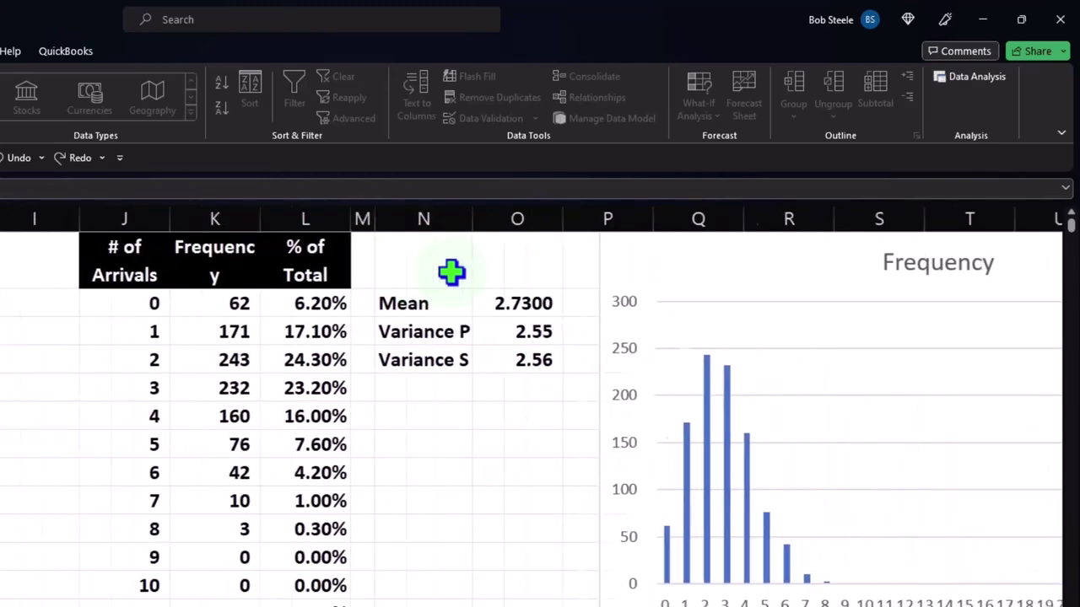
scroll(452, 272, right, 1)
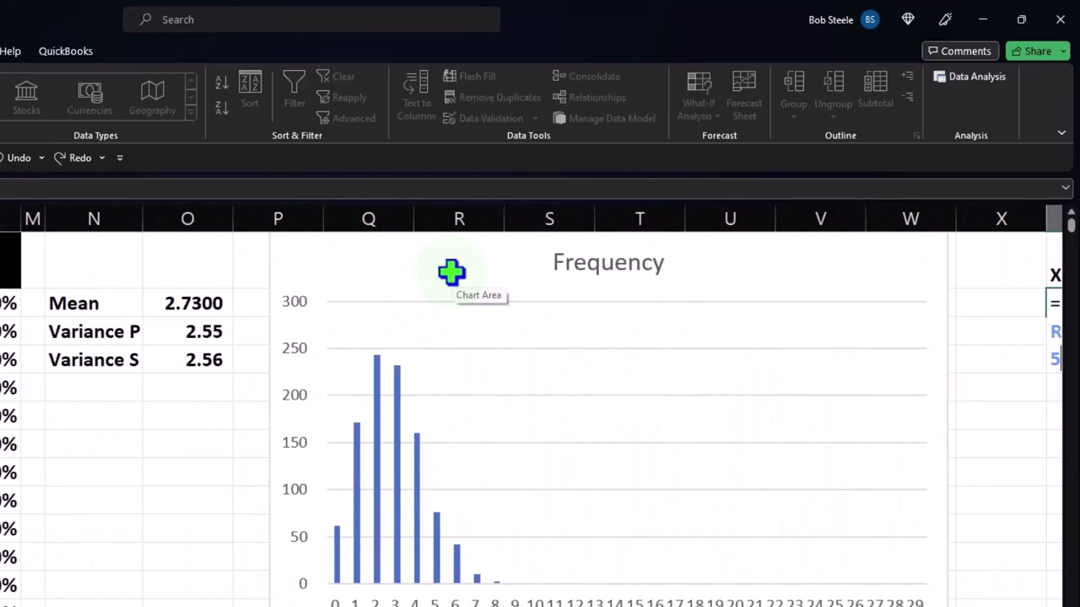
key(Left)
key(Left)
key(Left)
key(Up)
key(Up)
key(Up)
key(Right)
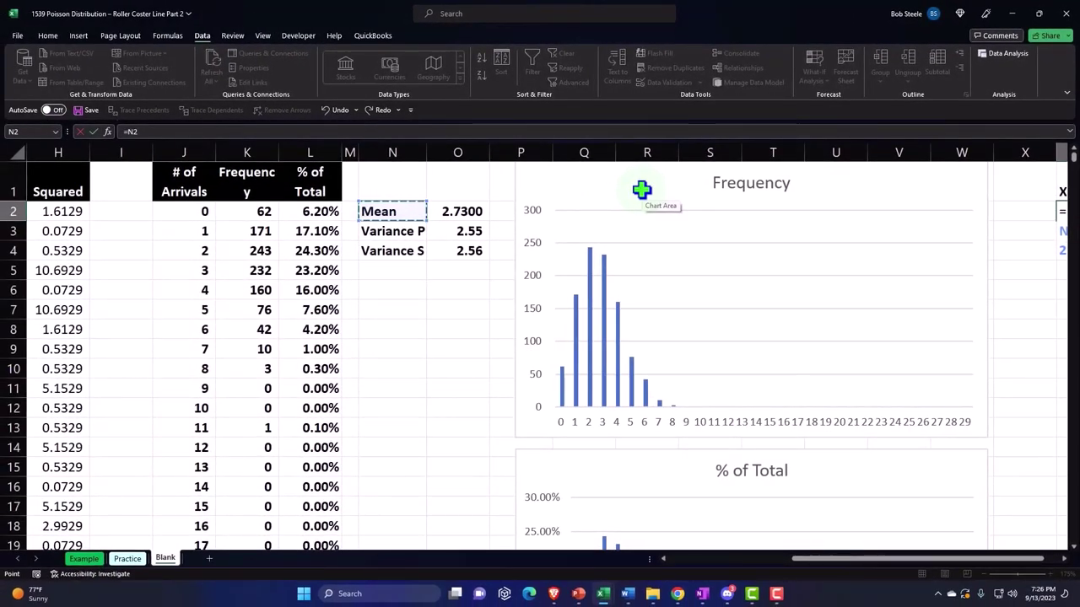
key(Escape)
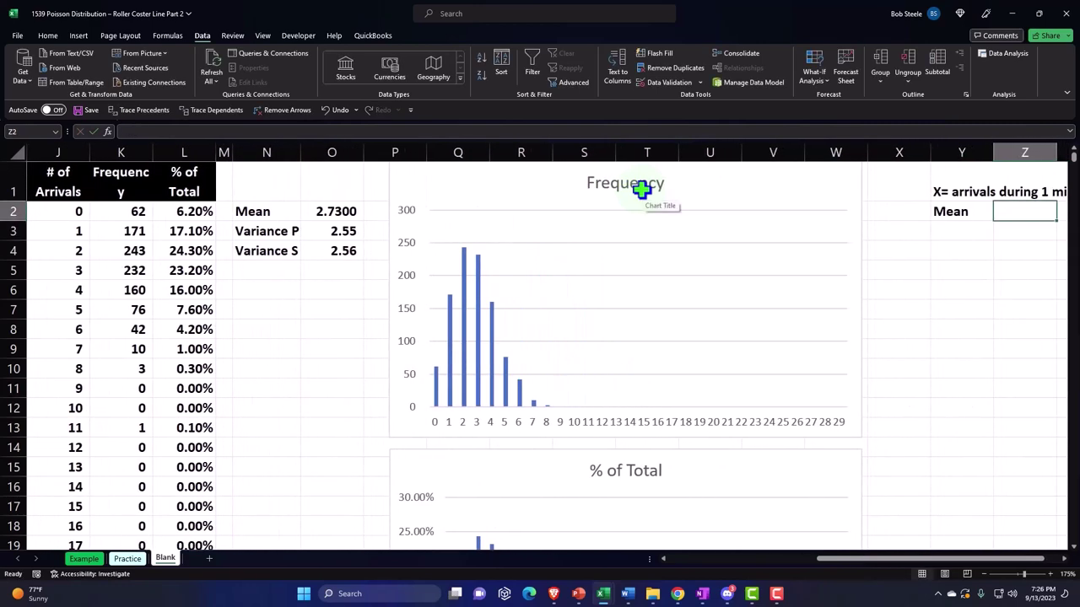
Enter the formula =O2 in cell Z2 to link the mean value beside its label
text(=)
key(Left)
key(Left)
key(Left)
key(Left)
key(Left)
key(Left)
key(Left)
key(Left)
key(Left)
key(Left)
key(Left)
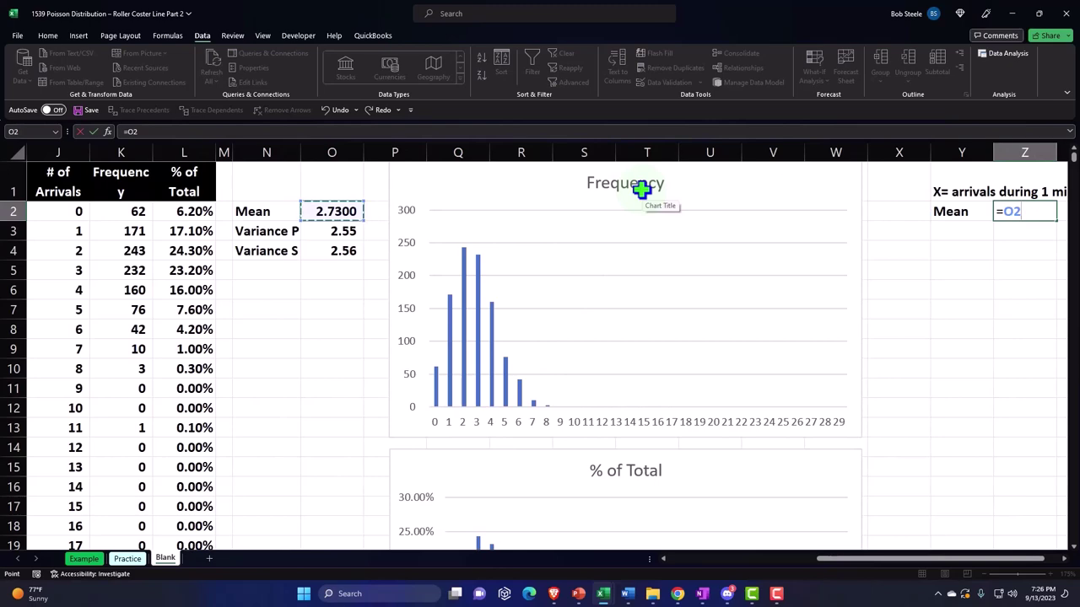
key(Return)
Format the mean in Z2 to two decimal places and widen column Y to fit the arrivals label
key(Up)
key(Right)
key(Right)
key(Right)
key(Right)
key(Right)
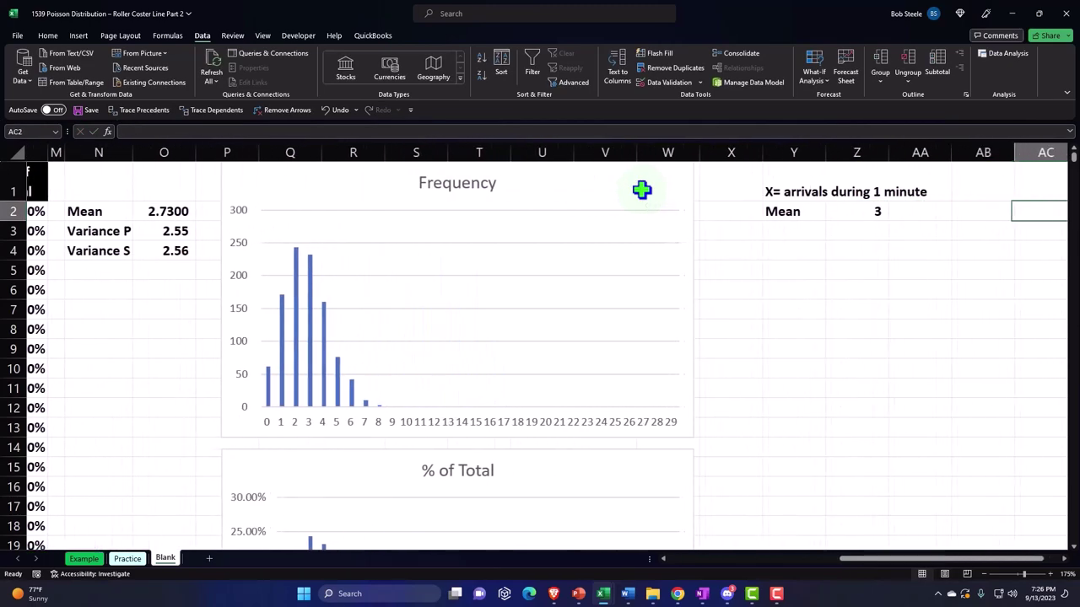
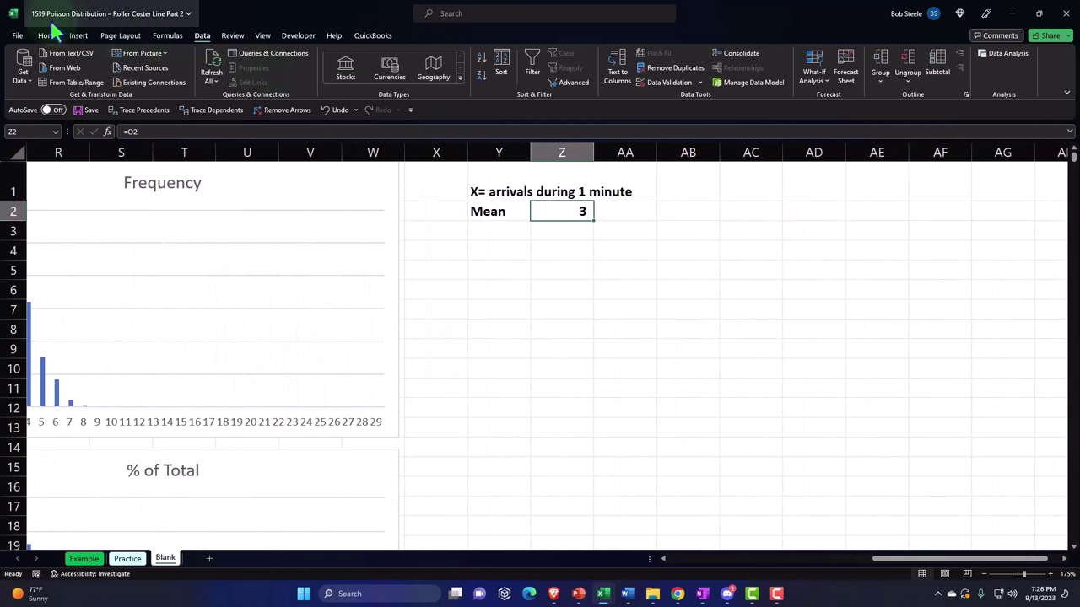
click(44, 36)
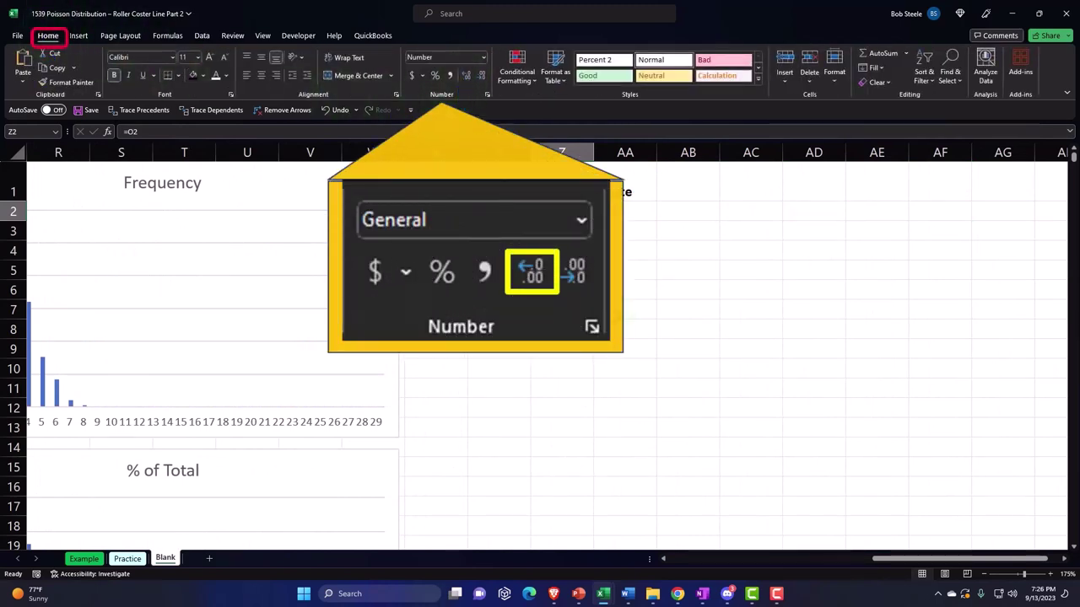
click(625, 310)
drag(530, 158, 693, 175)
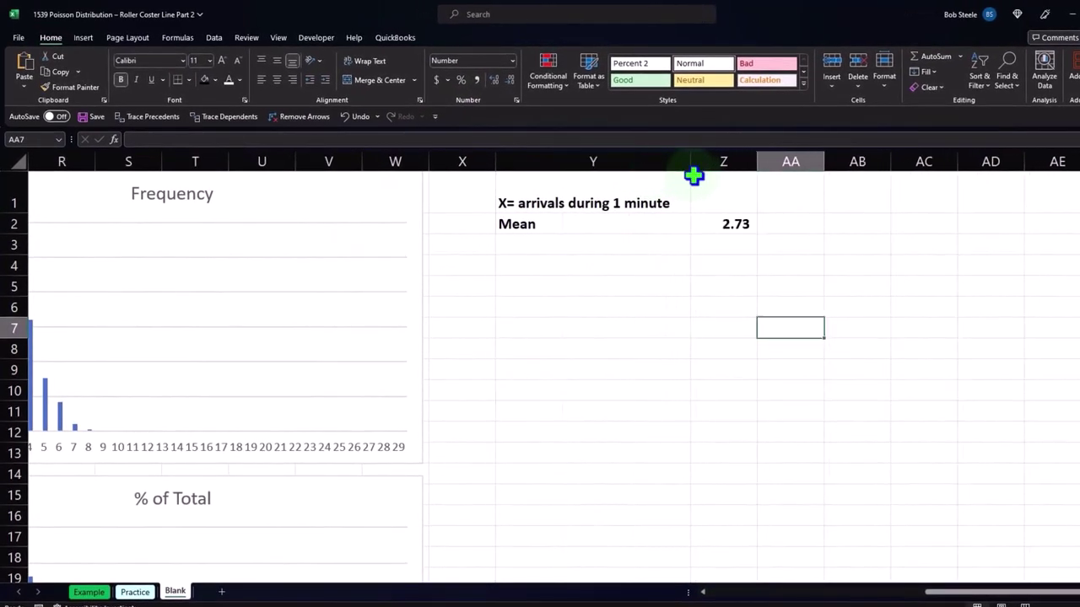
Enter the header x in cell AB1, leaving column AA empty after the mean
click(685, 243)
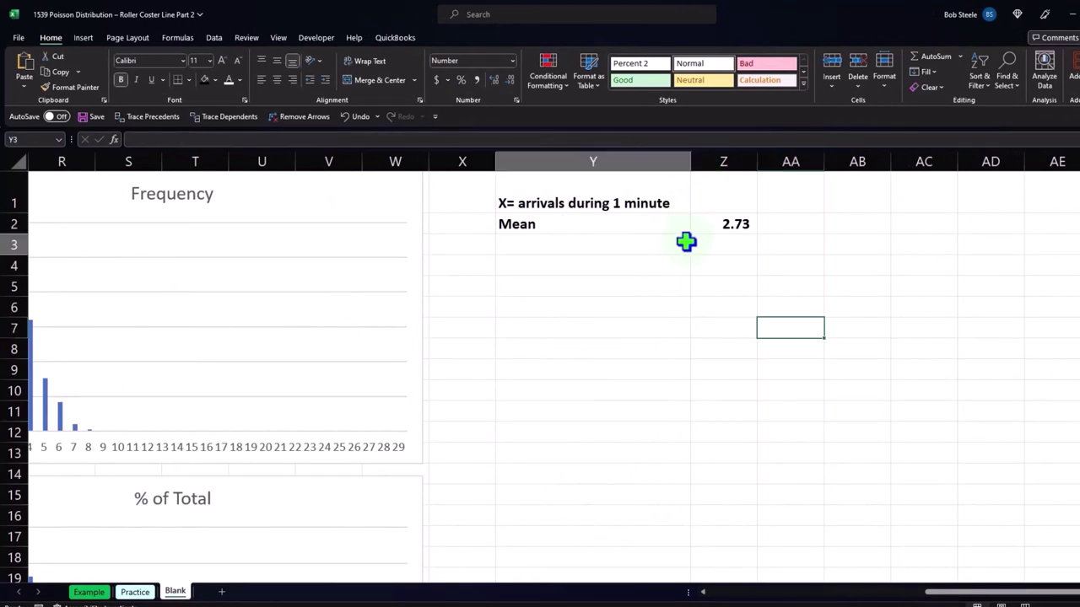
key(Right)
key(Right)
key(Right)
key(Right)
key(Right)
key(Right)
key(Right)
key(Right)
key(Right)
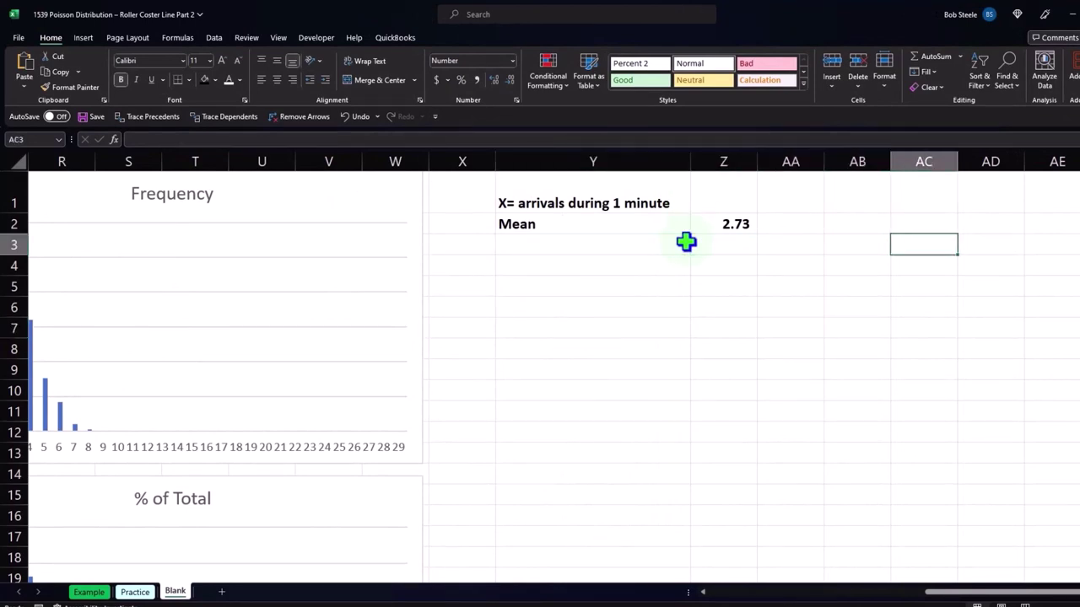
key(Left)
key(Left)
key(Left)
key(Left)
key(Left)
key(Left)
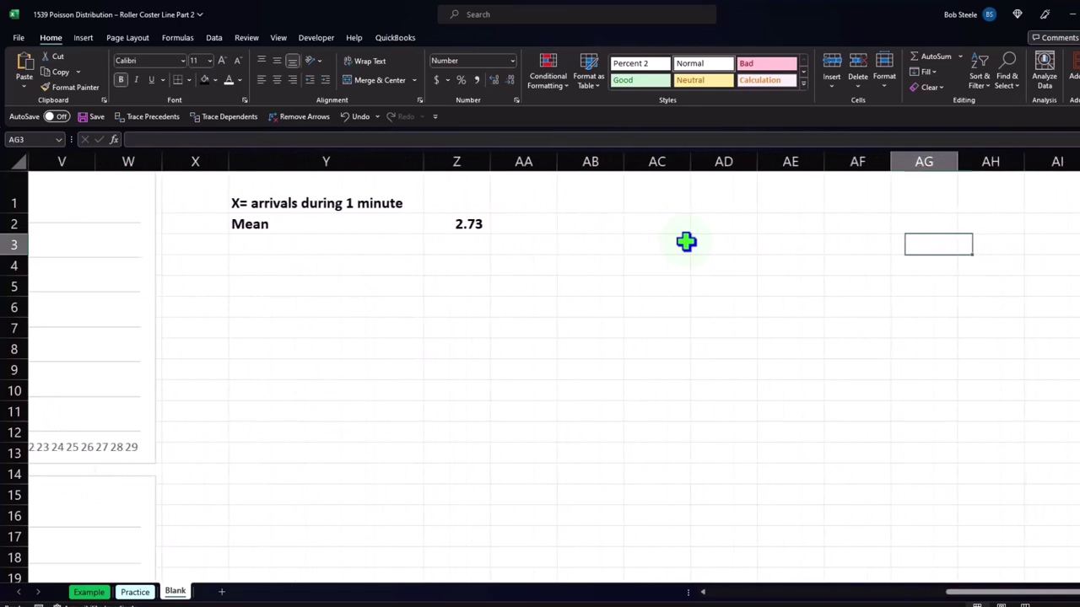
key(Up)
key(Up)
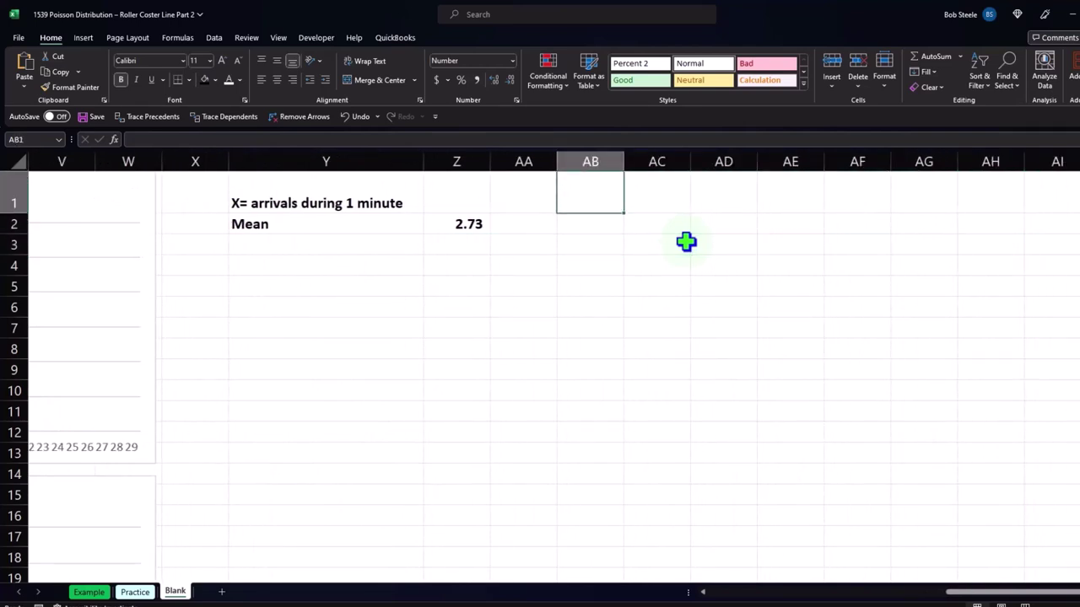
text(x)
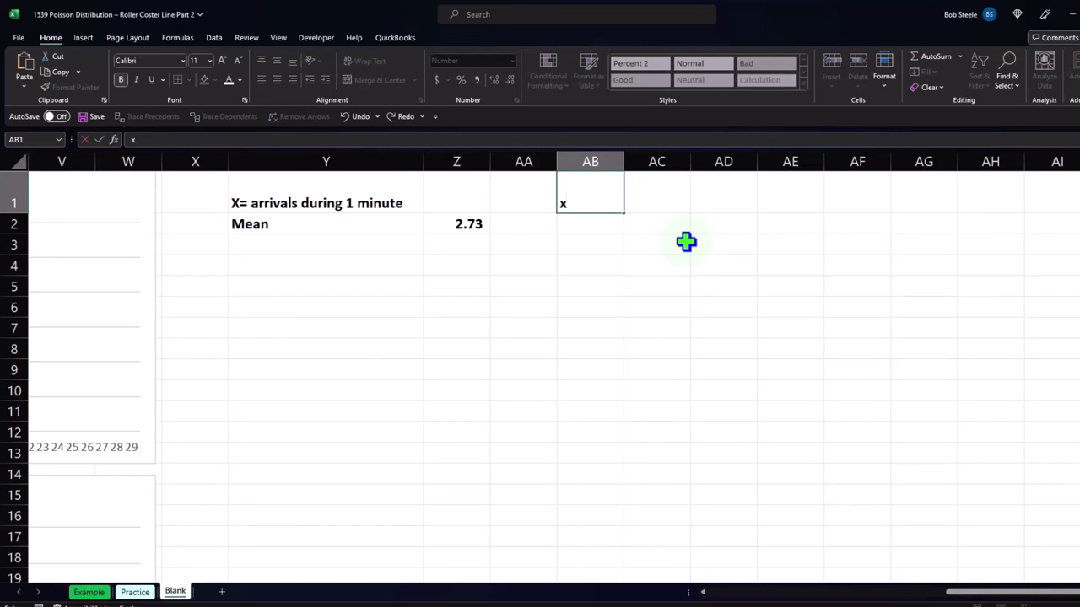
key(Return)
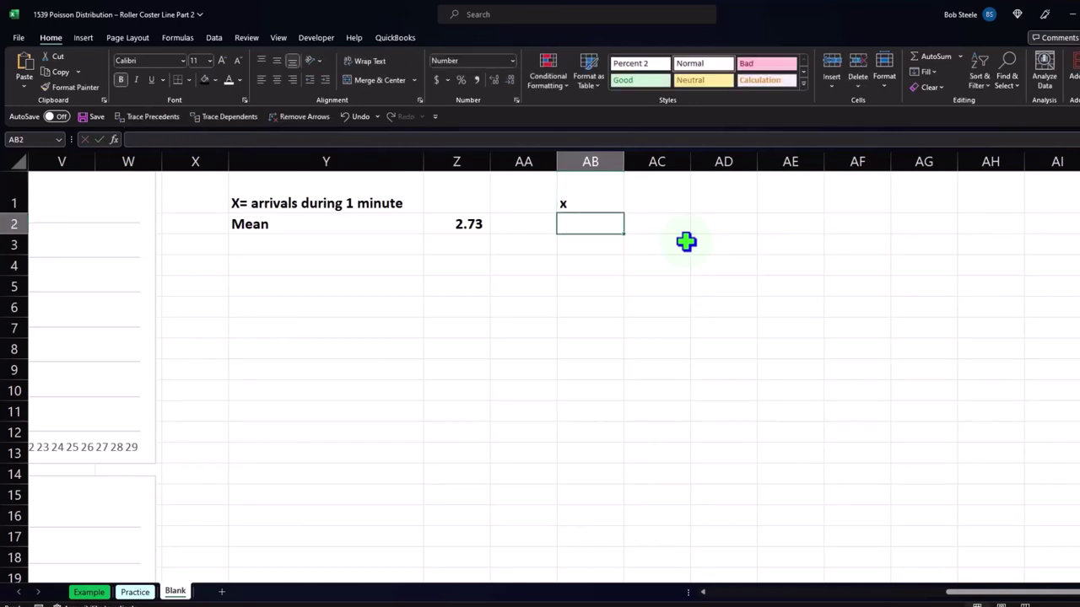
Enter the header P(x) in cell AC1 beside the x header
key(Right)
key(Up)
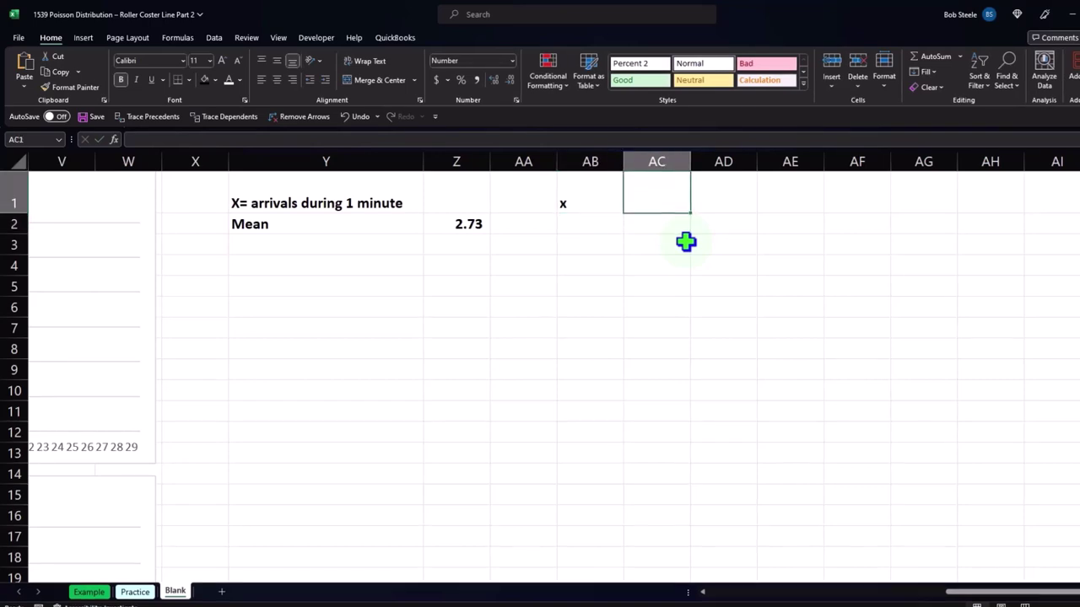
text(P)
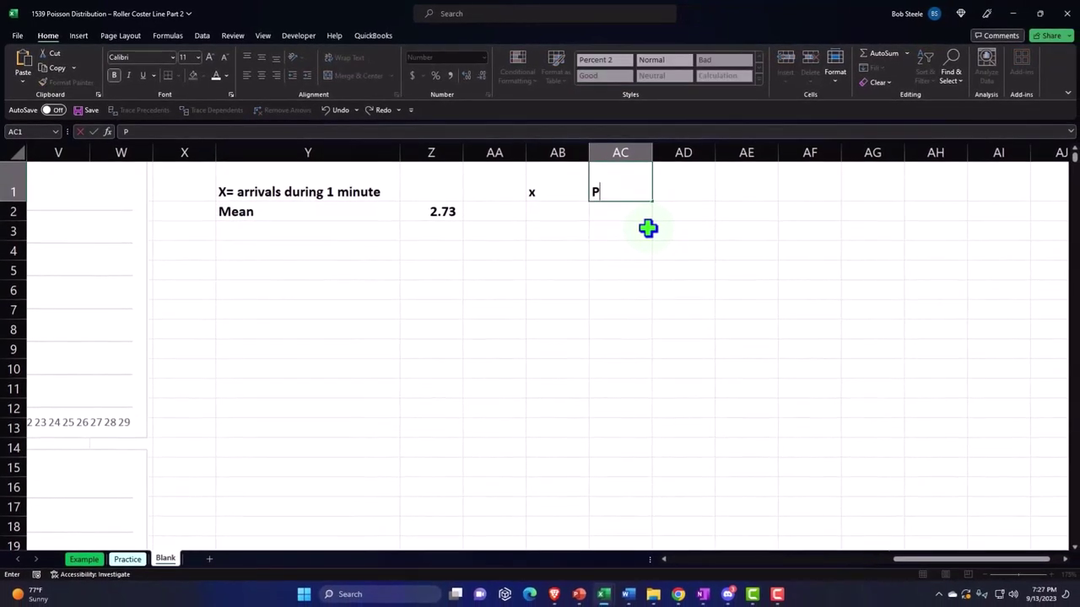
text((x))
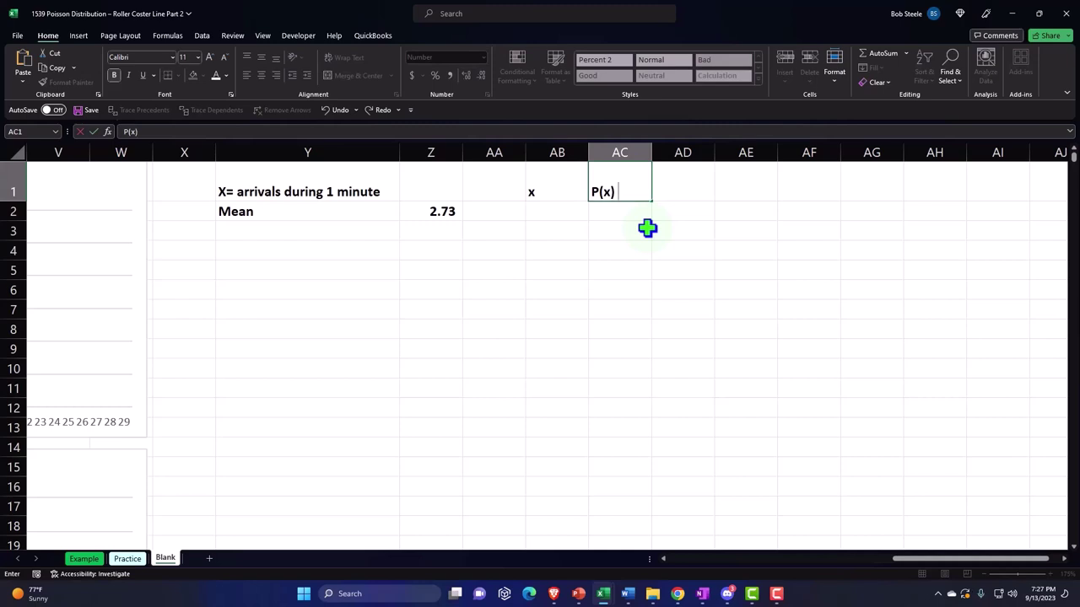
key(Return)
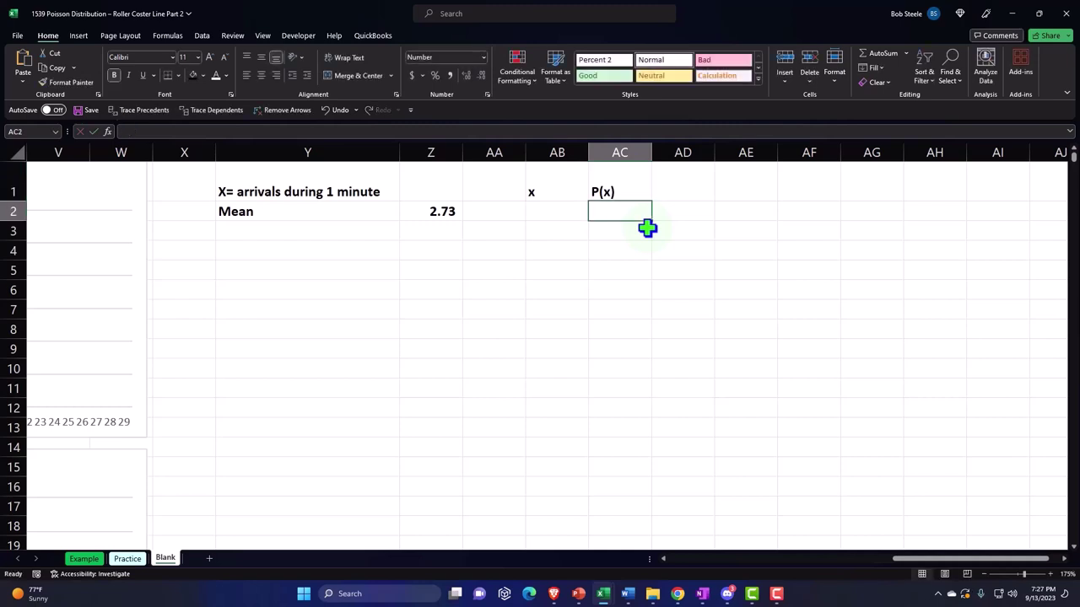
Format the headers in AB1:AC1 with a black fill, white font and centered text
drag(553, 188, 591, 183)
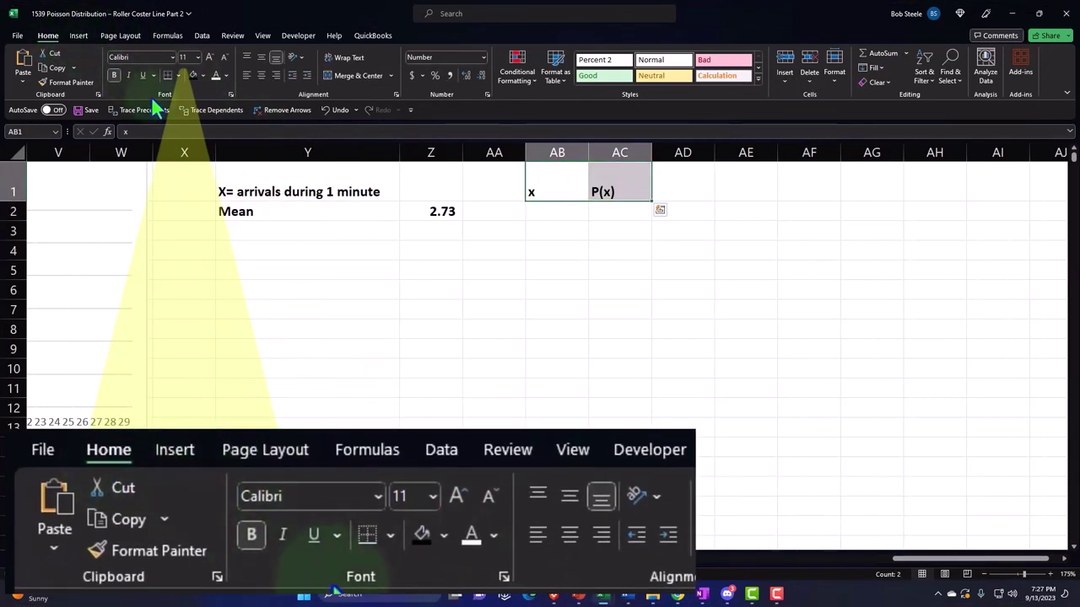
click(188, 74)
click(215, 76)
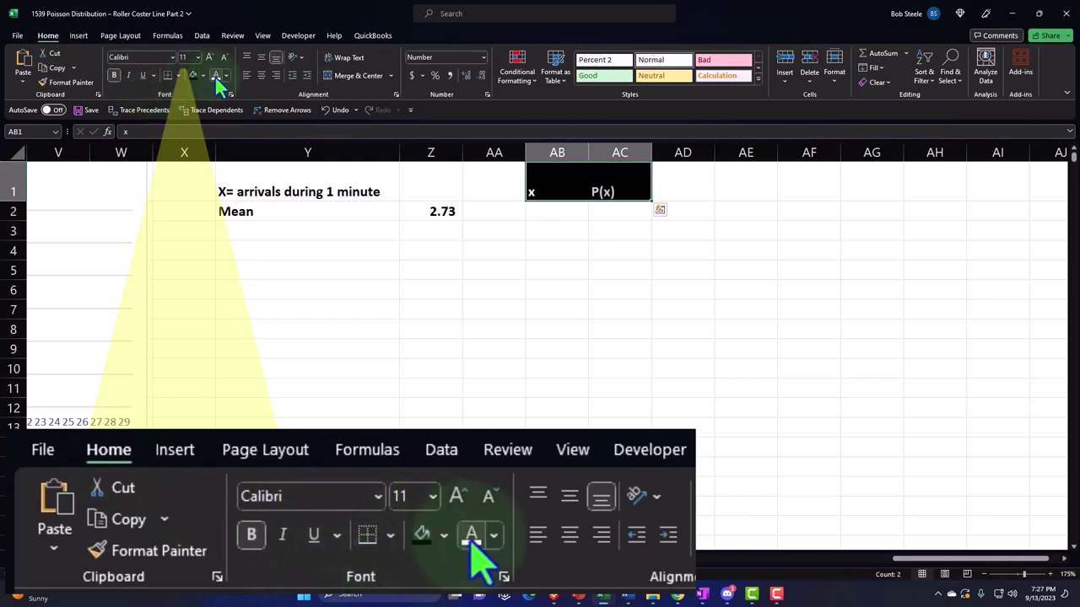
click(259, 74)
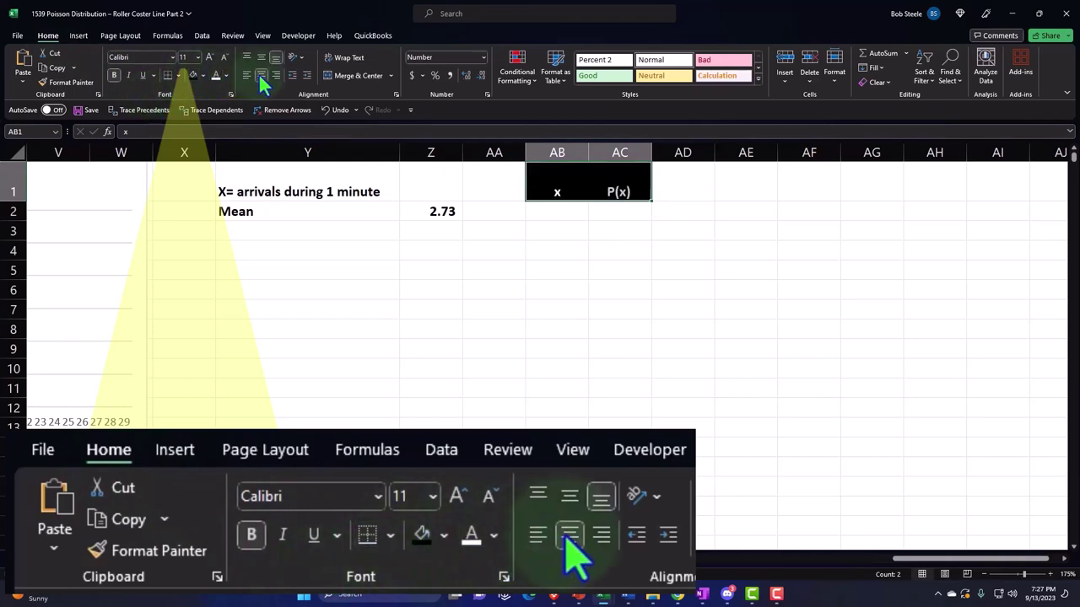
drag(388, 236, 388, 250)
Enter 0 and 1 under the x header and fill the series down column AB to 29
click(573, 216)
scroll(573, 216, down, 4)
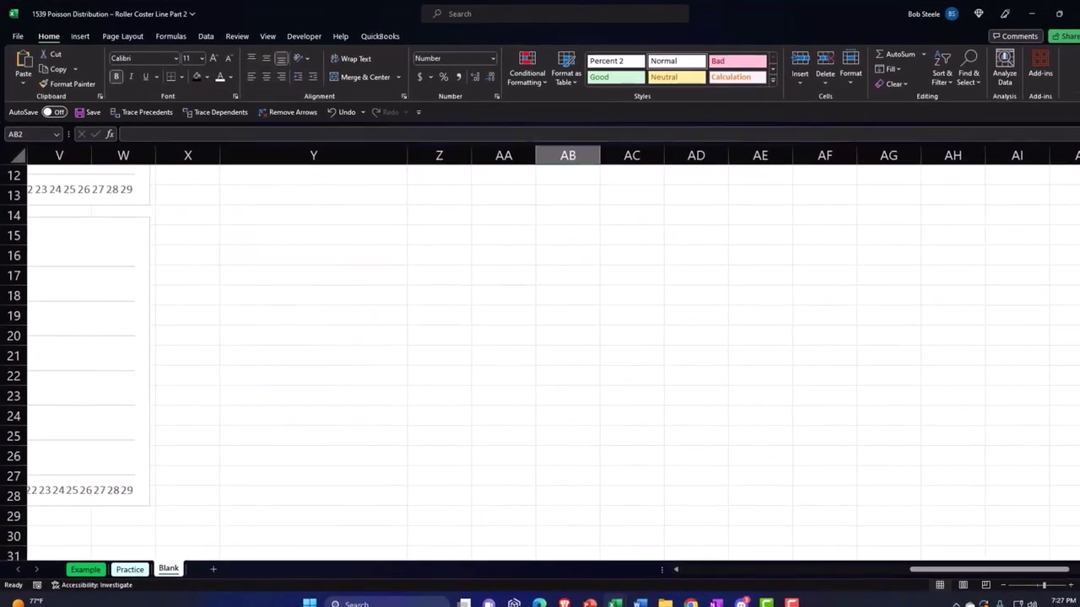
scroll(942, 365, up, 4)
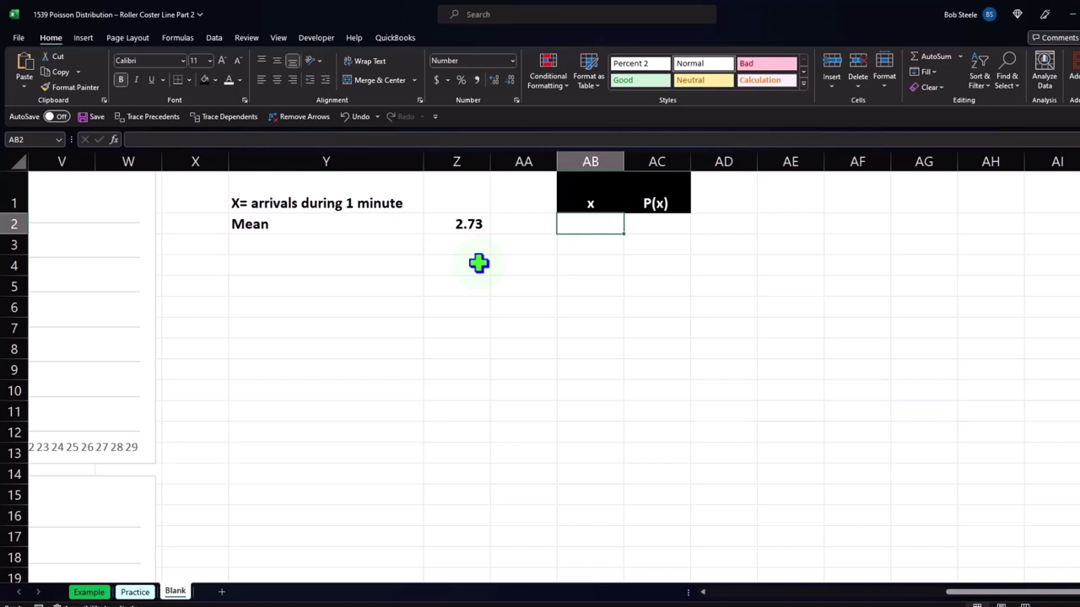
text(0)
key(Return)
text(1)
key(Return)
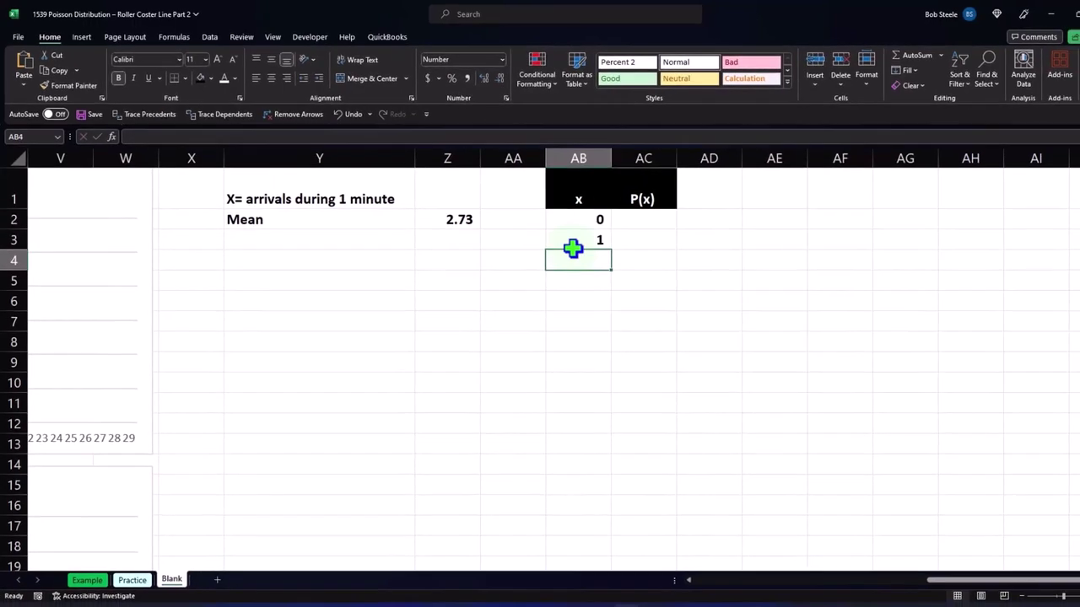
drag(582, 219, 579, 523)
scroll(573, 470, up, 5)
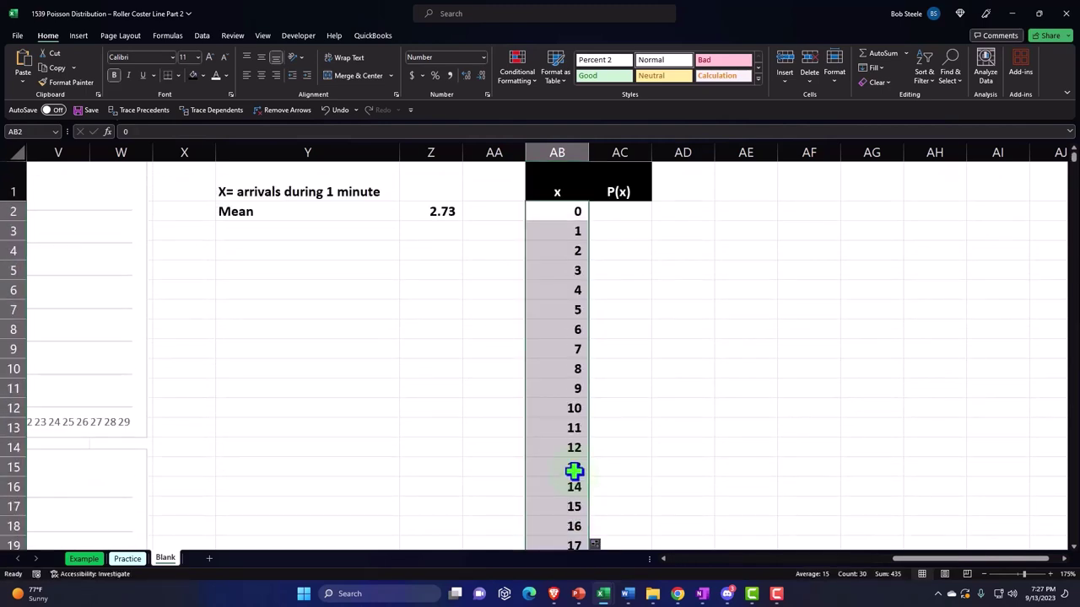
Enter the formula =POISSON.DIST(AB2,$Z$2,0) in AC2, with the mean as an absolute reference
click(621, 211)
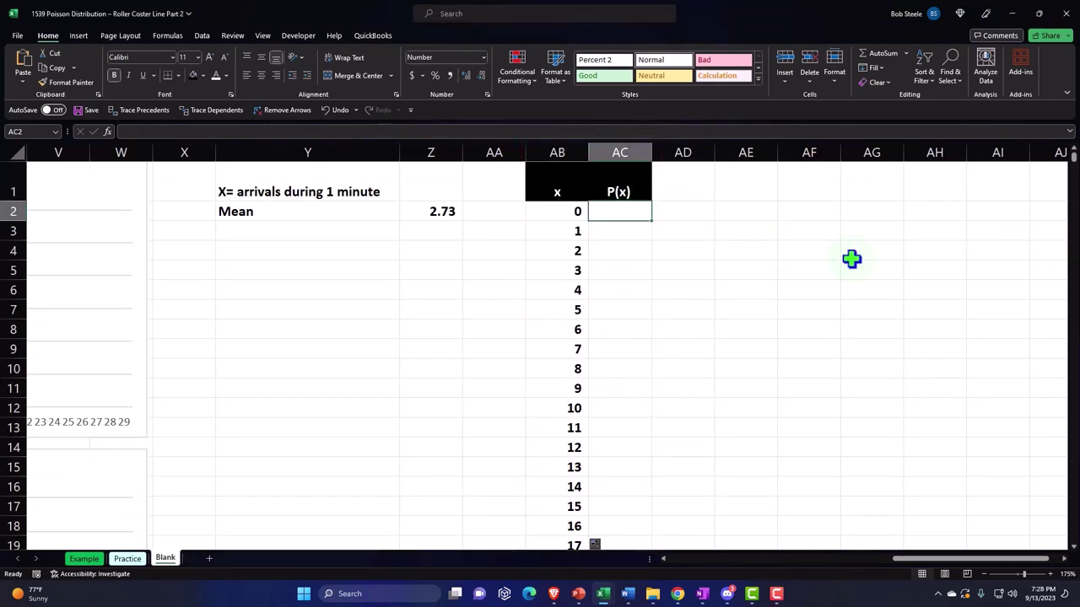
text(=po)
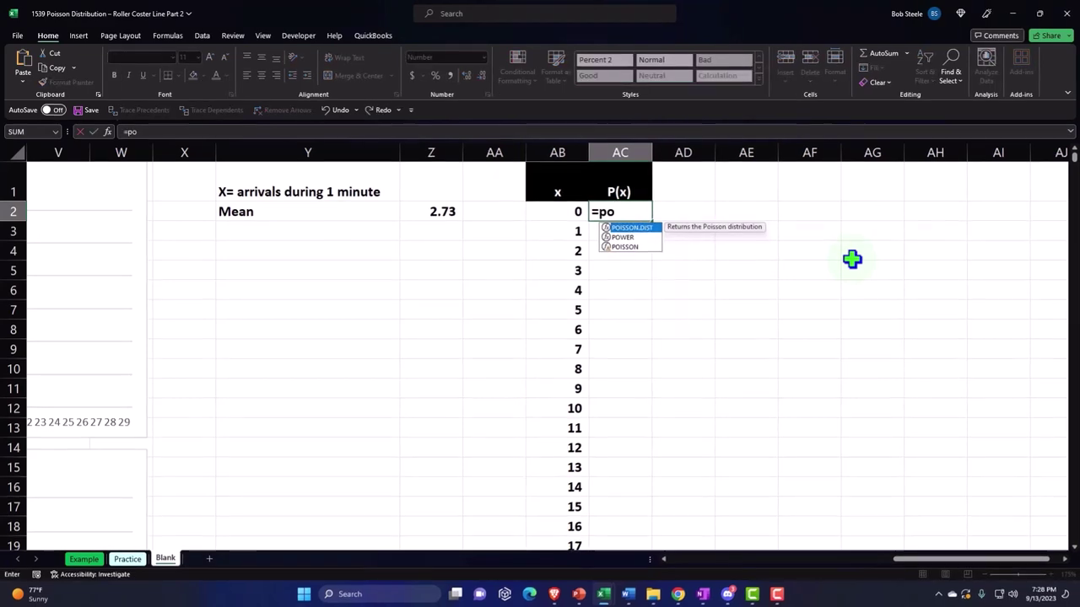
key(Tab)
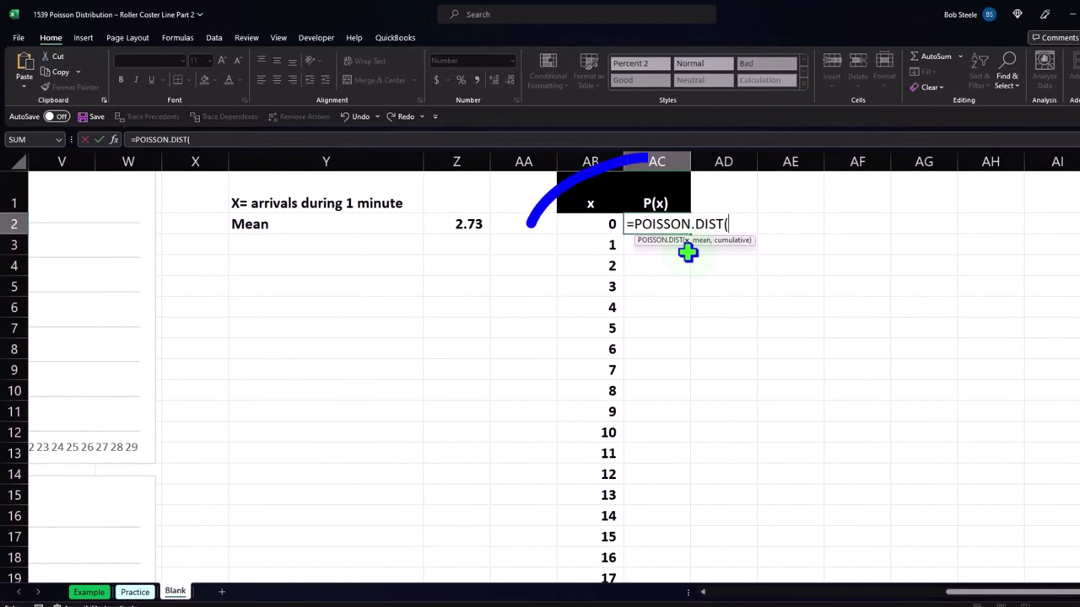
click(590, 224)
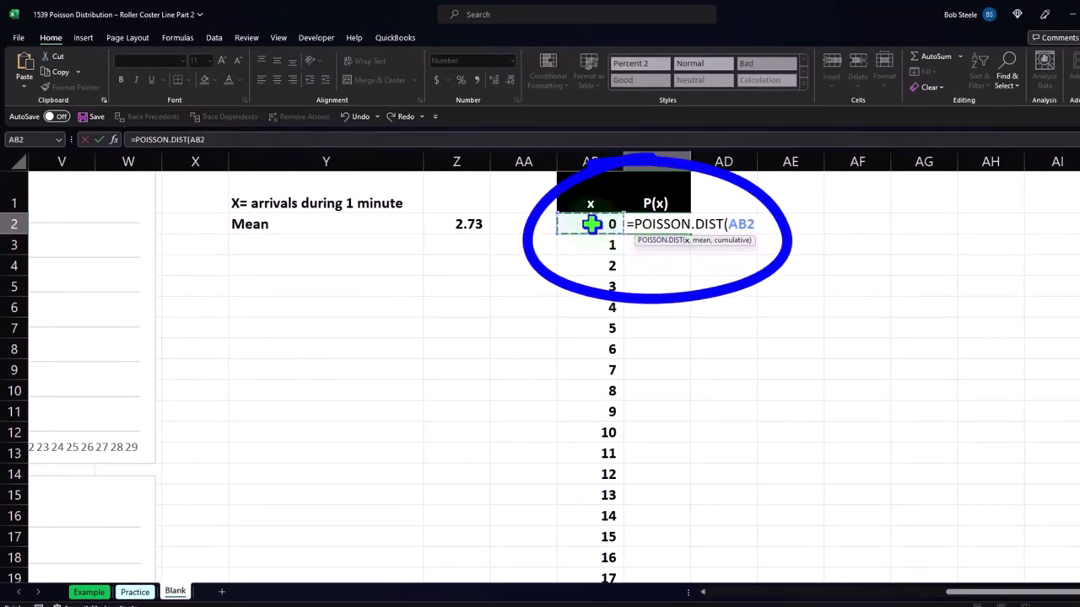
text(,)
click(461, 223)
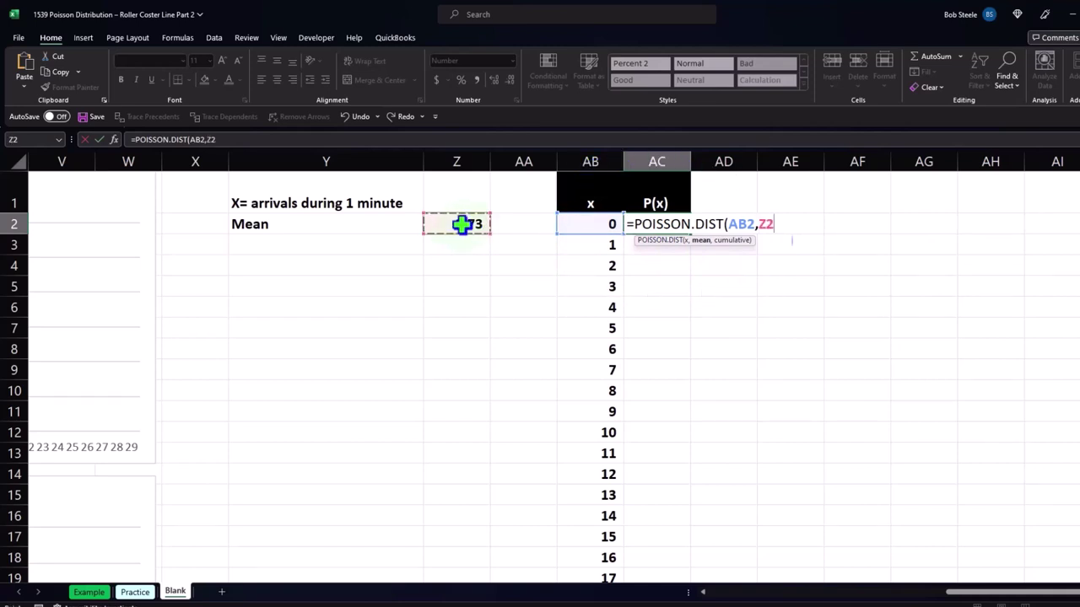
key(F4)
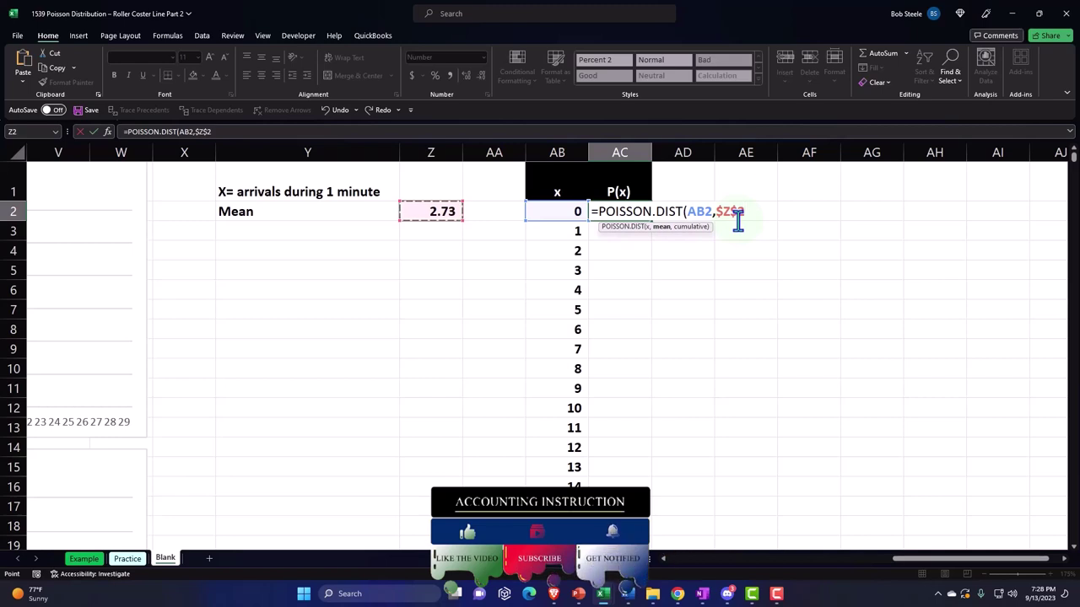
text(,0)
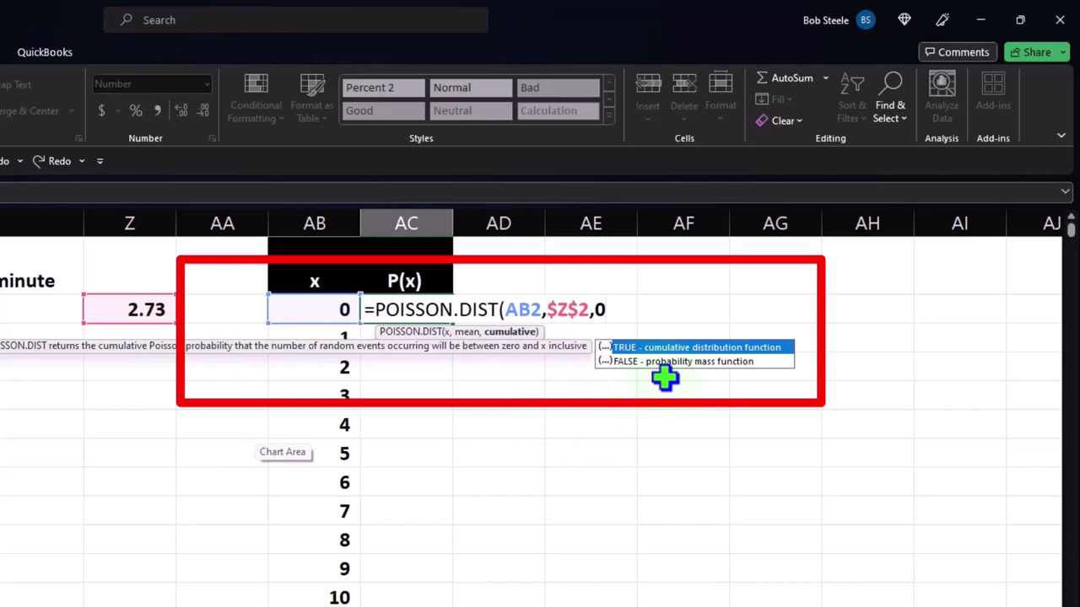
text())
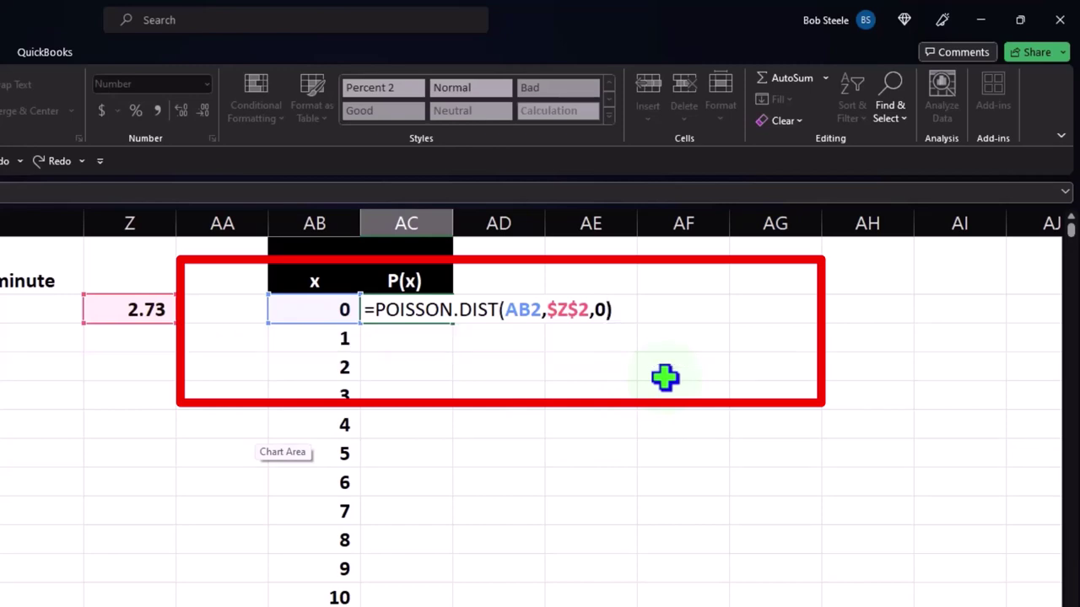
key(Return)
Format the probability in AC2 as a percentage with two decimal places
click(434, 309)
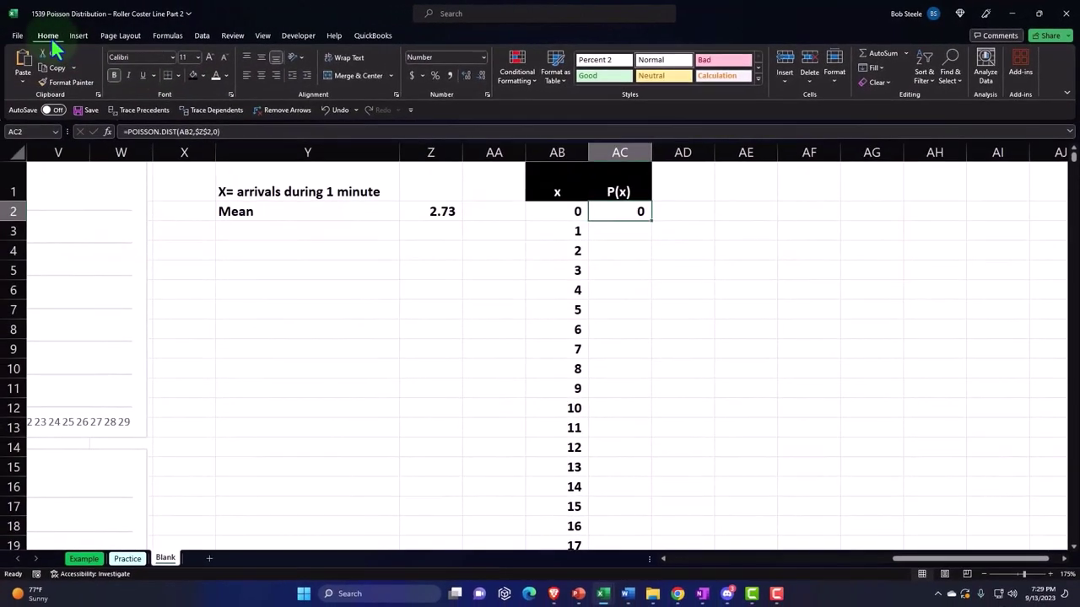
click(434, 76)
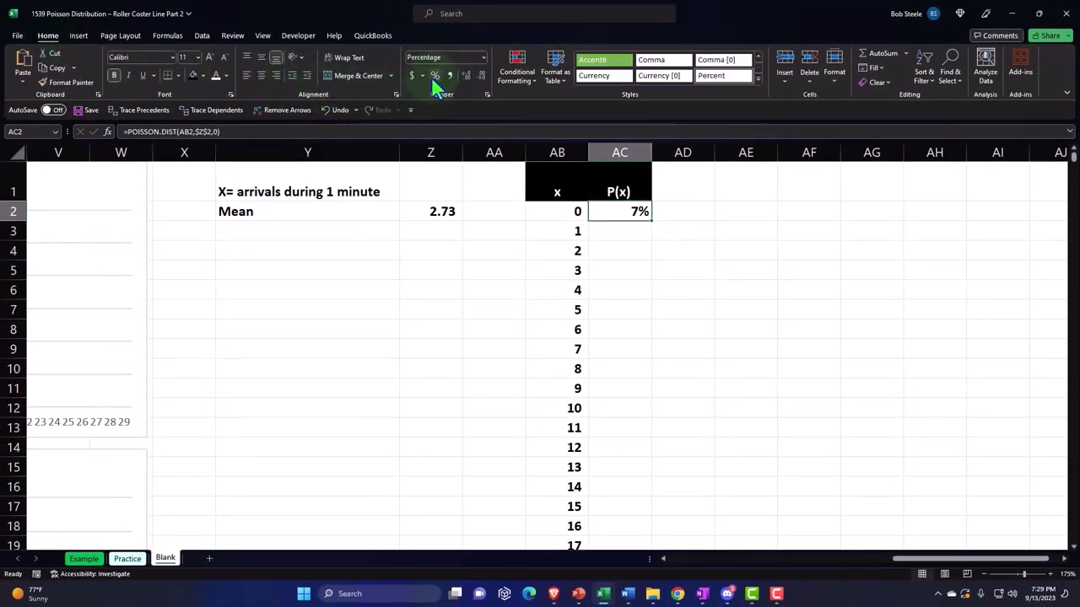
click(466, 72)
click(467, 72)
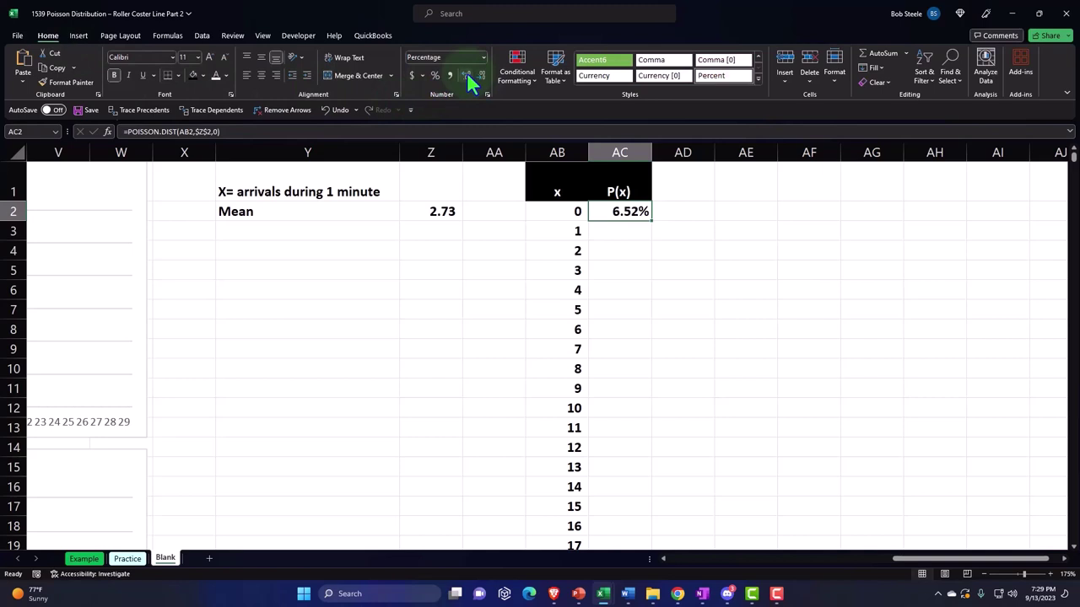
Fill the Poisson formula from AC2 down column AC to x = 29 in row 31
double_click(653, 222)
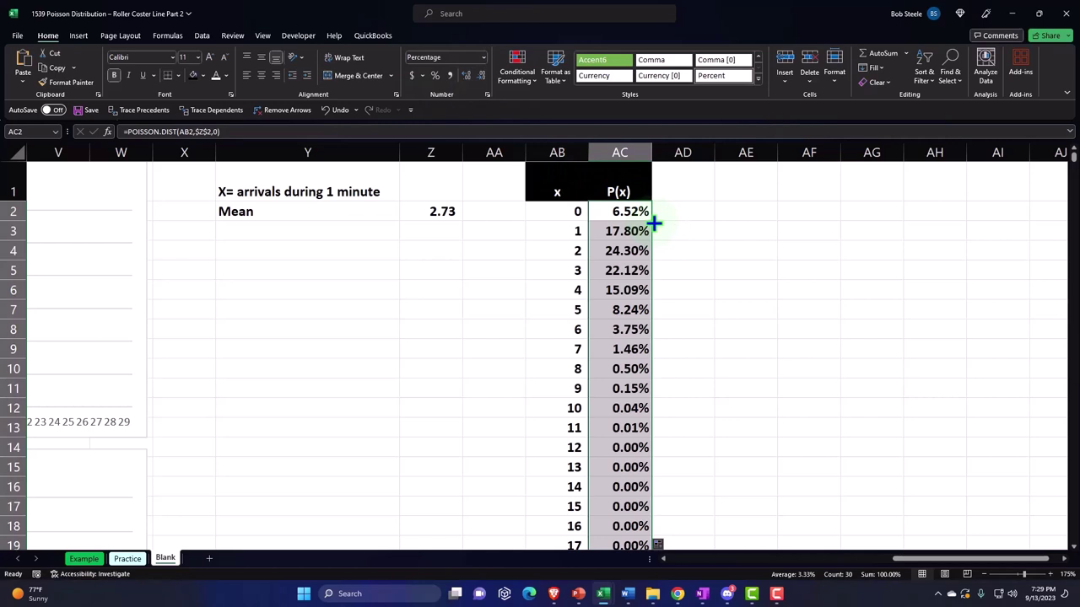
scroll(832, 444, down, 8)
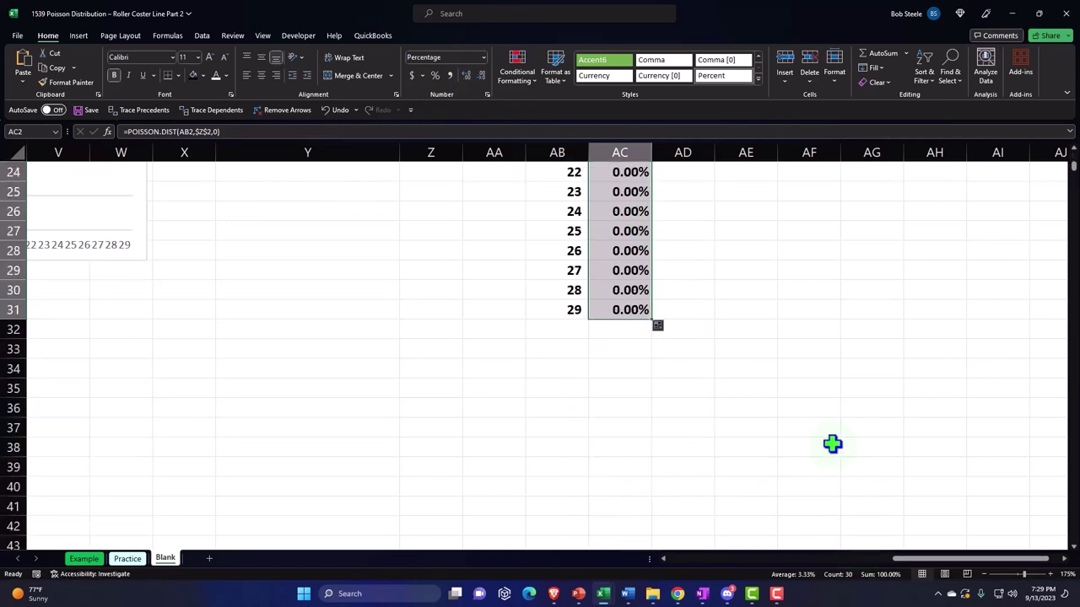
scroll(831, 444, up, 8)
Enter the header Difference in cell AD1 beside the P(x) header
click(677, 272)
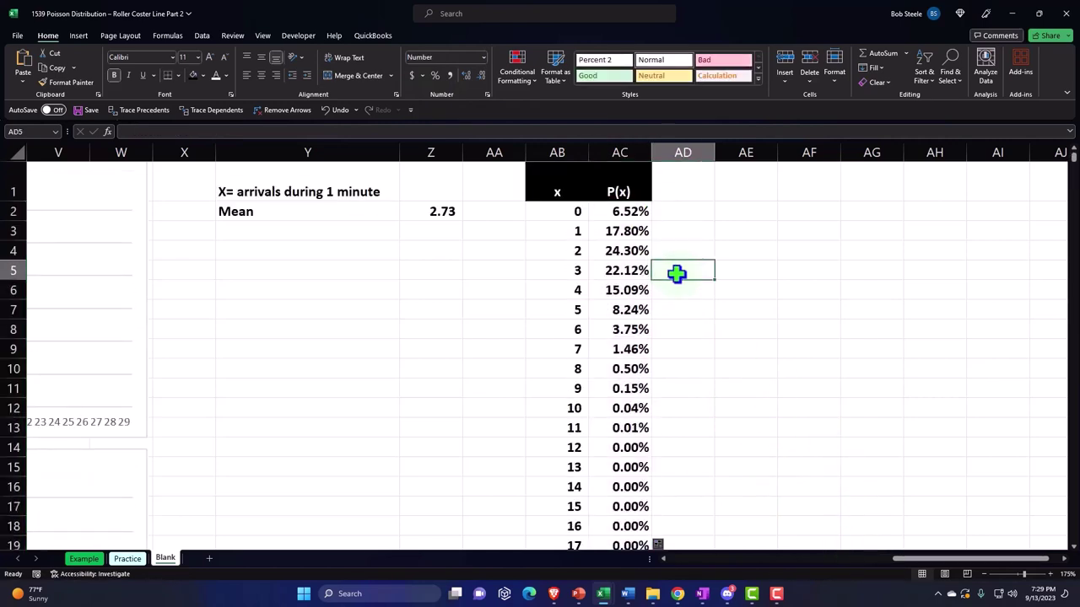
key(Left)
key(Left)
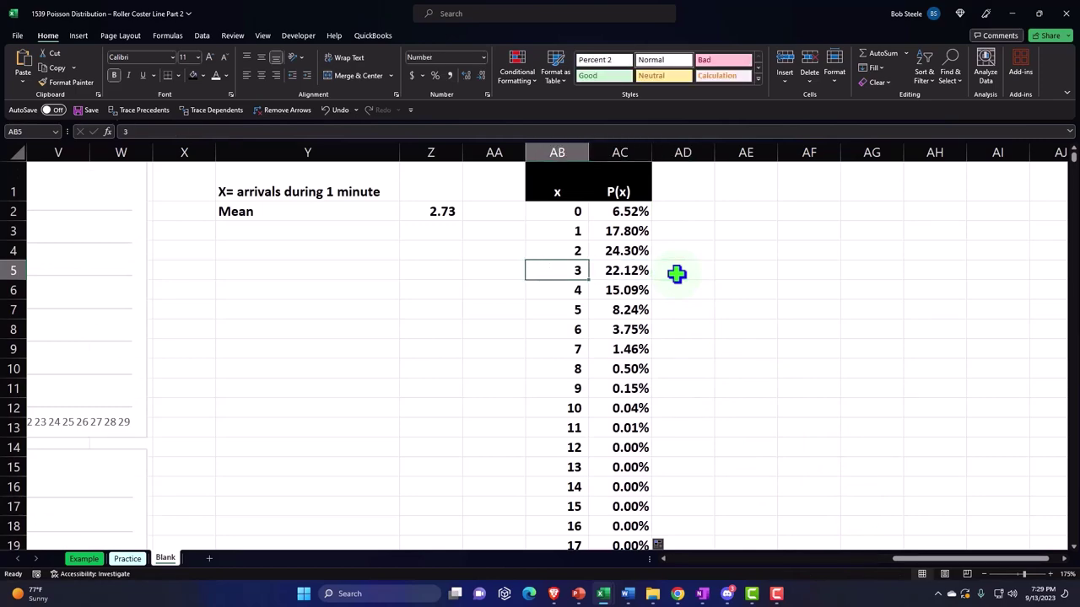
key(Right)
key(Right)
key(Up)
key(Up)
key(Up)
key(Up)
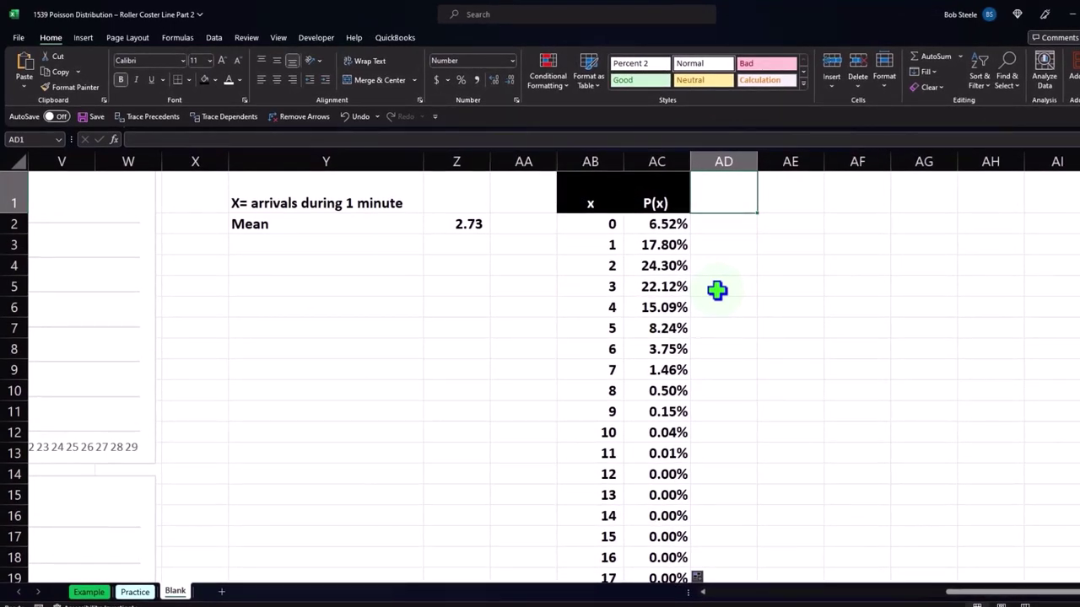
text(Differen)
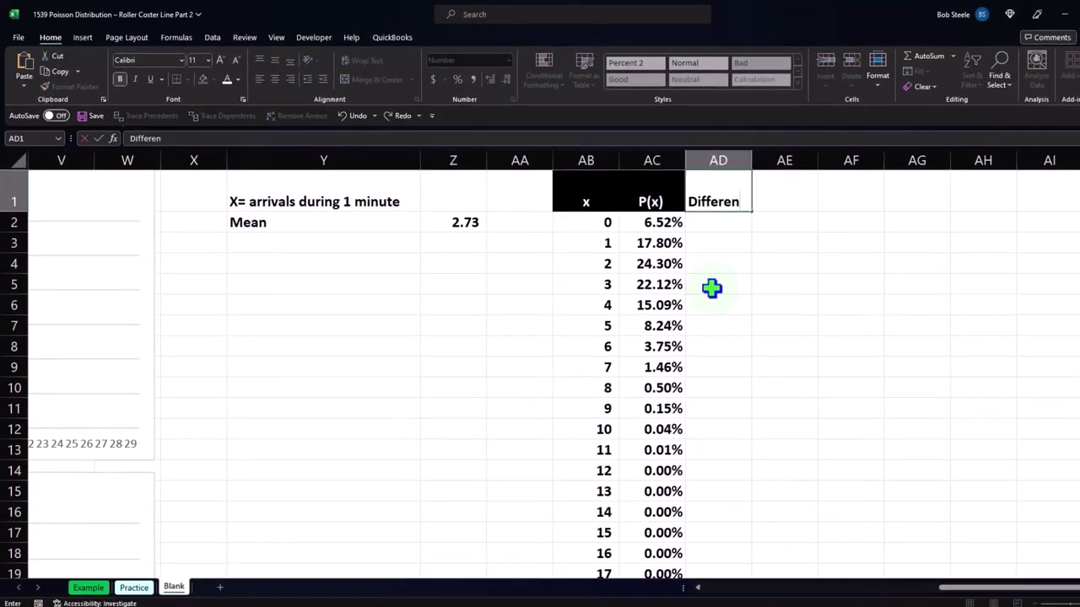
text(ce)
key(Return)
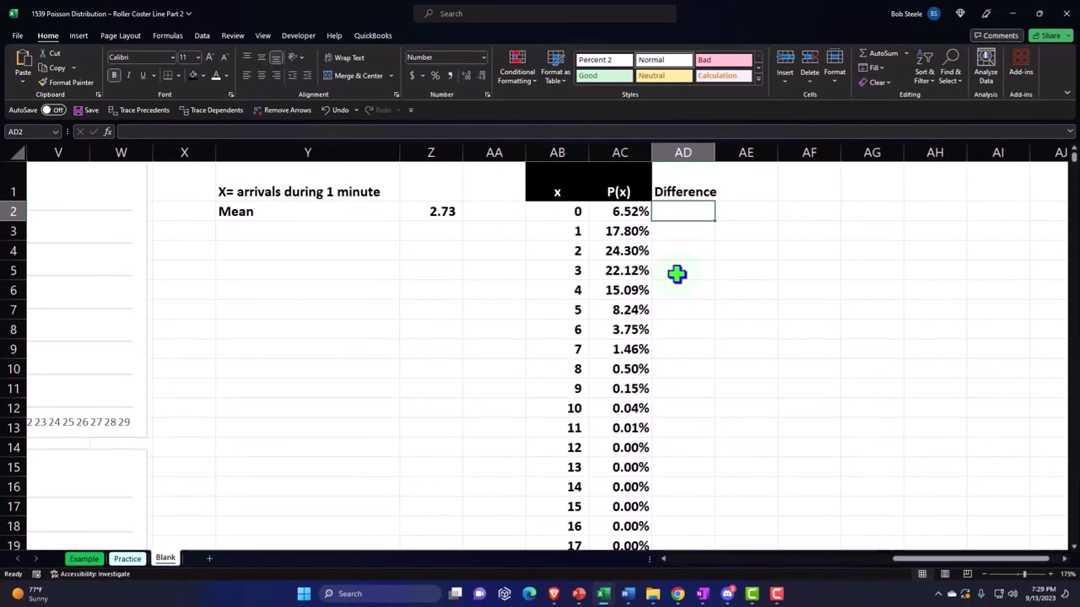
Format the Difference header in AD1 with black fill, white font, wrapped text and centered alignment
click(707, 199)
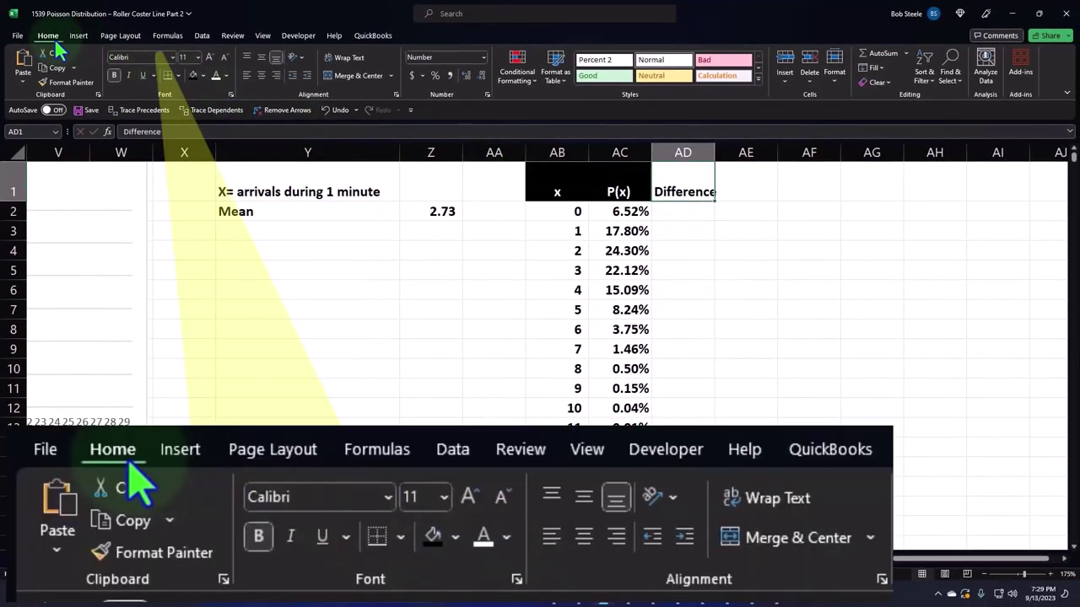
click(192, 76)
click(216, 75)
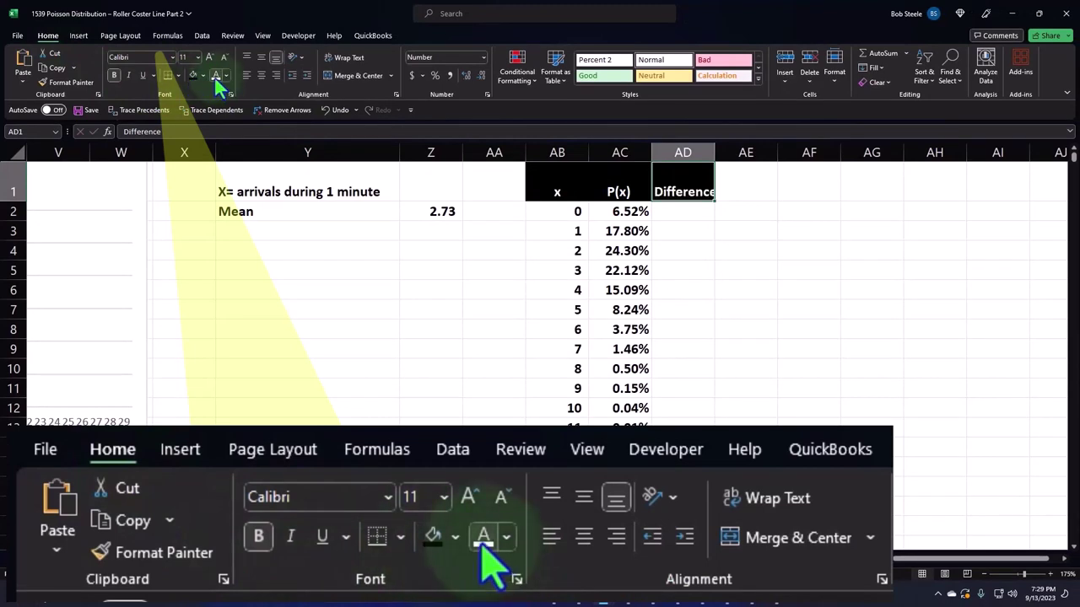
click(342, 58)
click(259, 75)
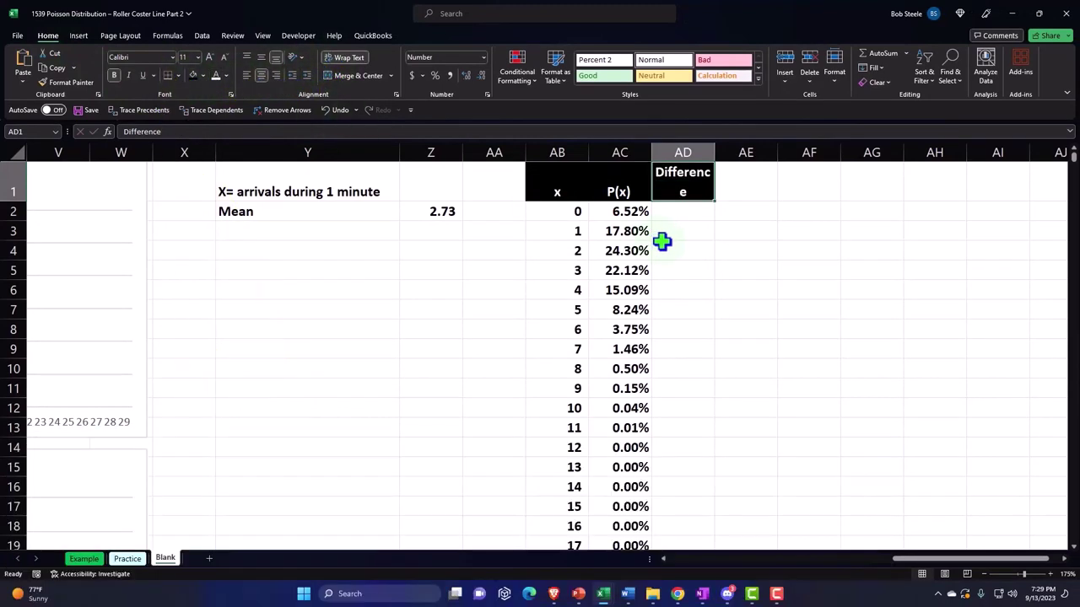
Enter =L2-AC2 in AD2 to subtract the Poisson probability from the actual % of Total
click(668, 209)
text(=)
key(Left)
key(Left)
key(Left)
key(Left)
key(Left)
key(Left)
key(Left)
key(Left)
key(Left)
key(Left)
key(Left)
key(Left)
key(Left)
key(Left)
key(Left)
key(Left)
key(Left)
key(Left)
key(Left)
key(Left)
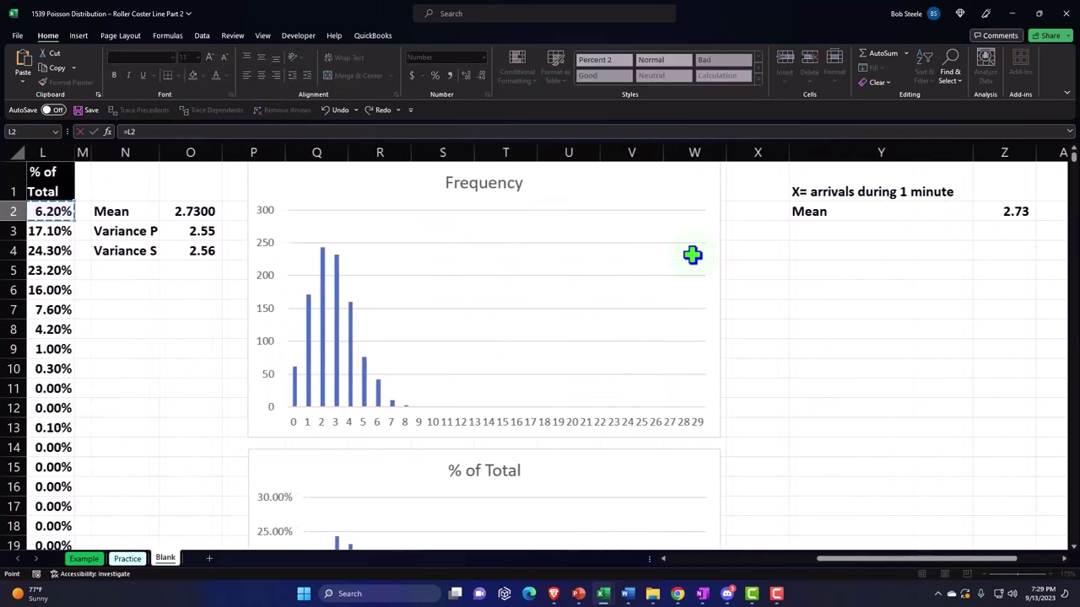
key(Left)
key(Right)
key(Right)
key(Right)
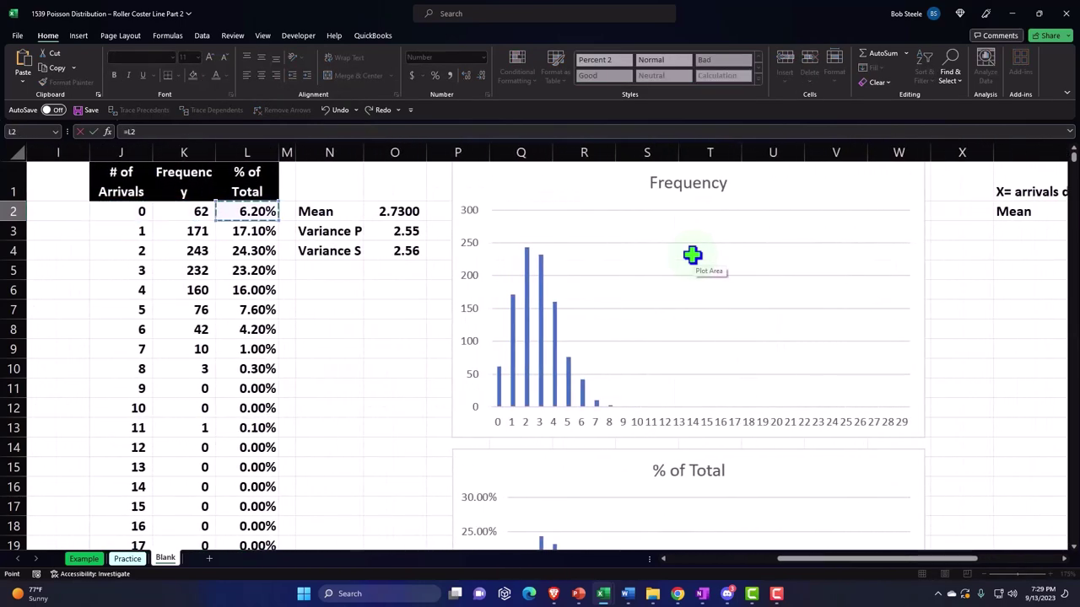
text(-)
key(Left)
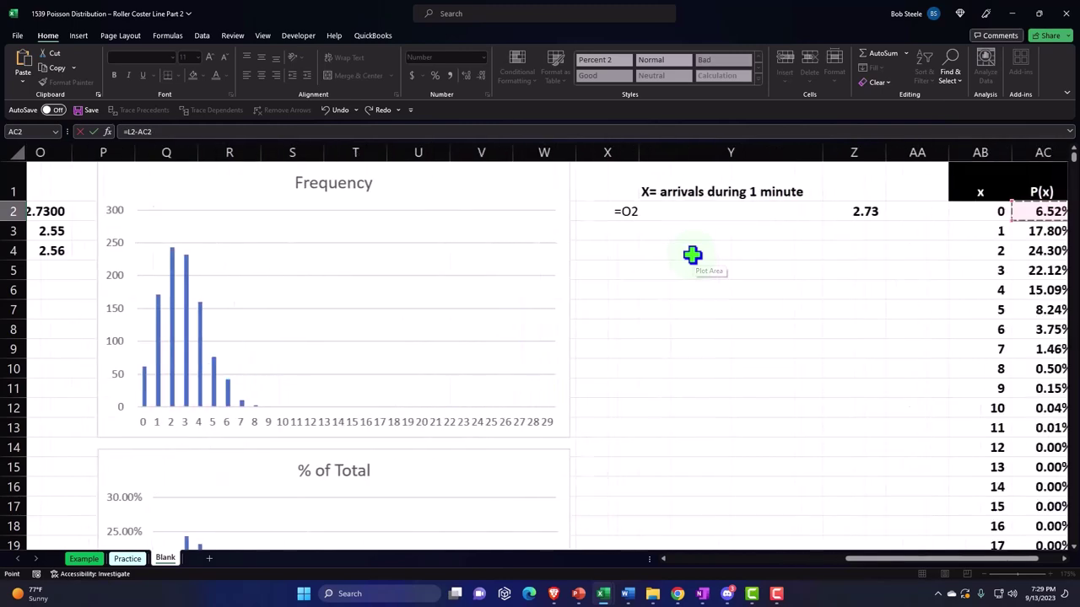
key(Return)
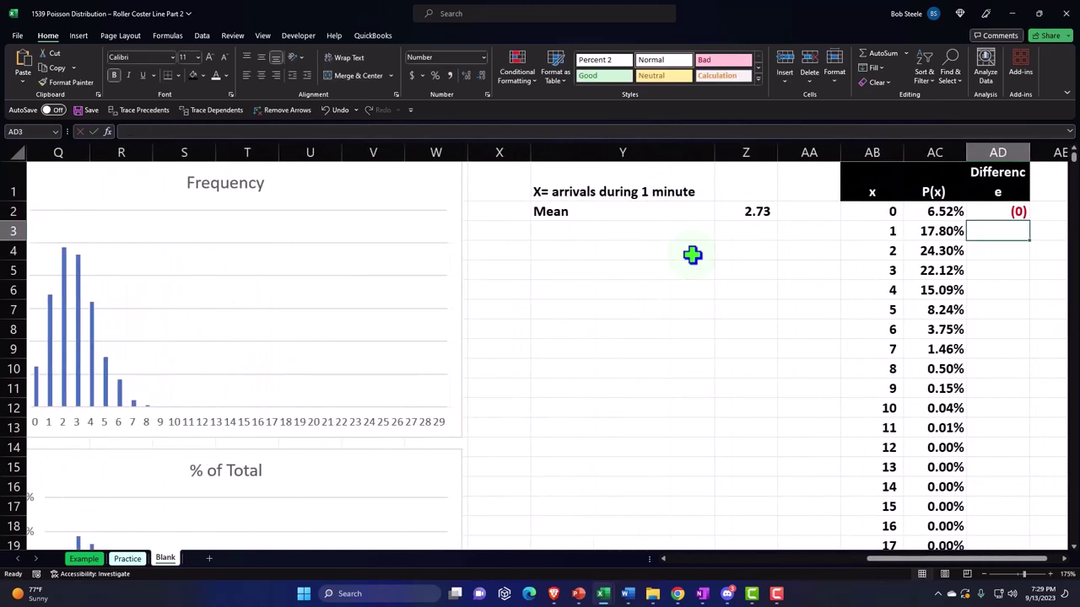
Format AD2 as a percentage with two decimal places and fill its formula down the Difference column
key(Right)
key(Up)
key(Left)
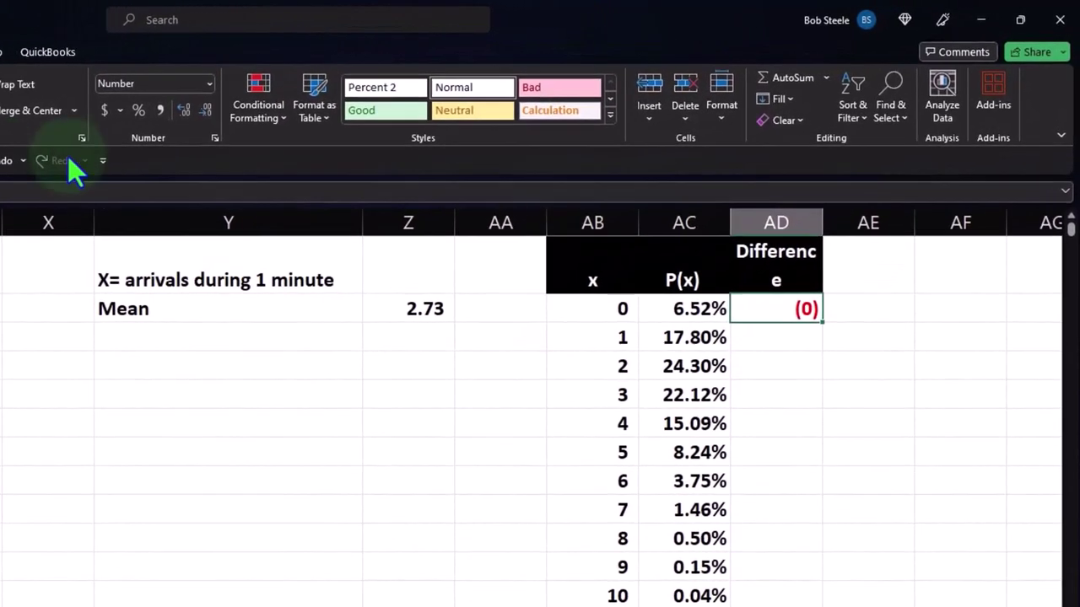
click(137, 111)
click(182, 109)
click(181, 109)
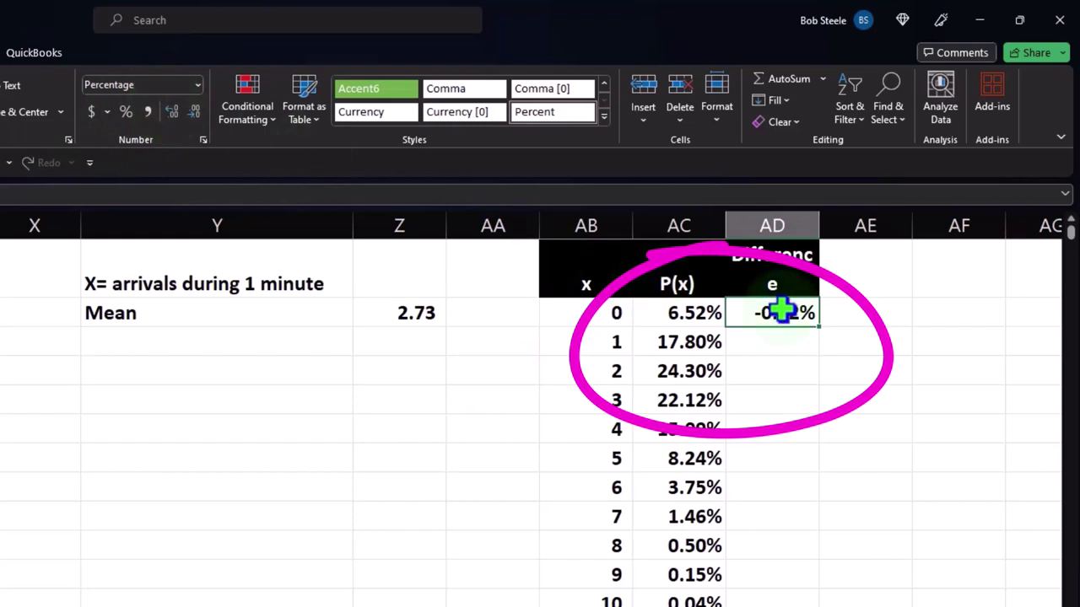
double_click(818, 327)
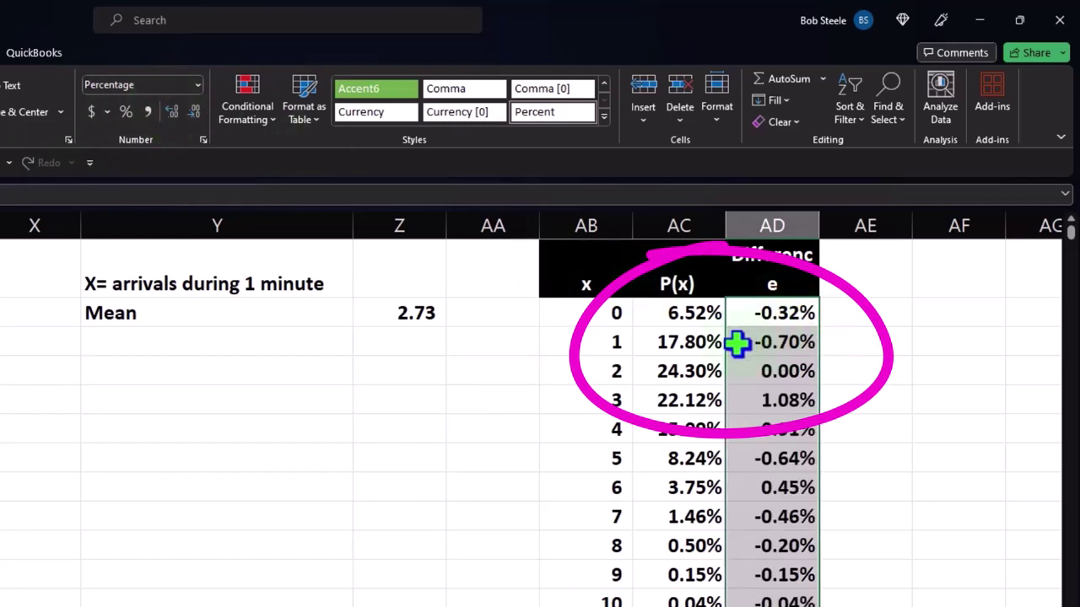
Examine the P(x) and Difference values in the rows for x = 1 and x = 0
click(616, 341)
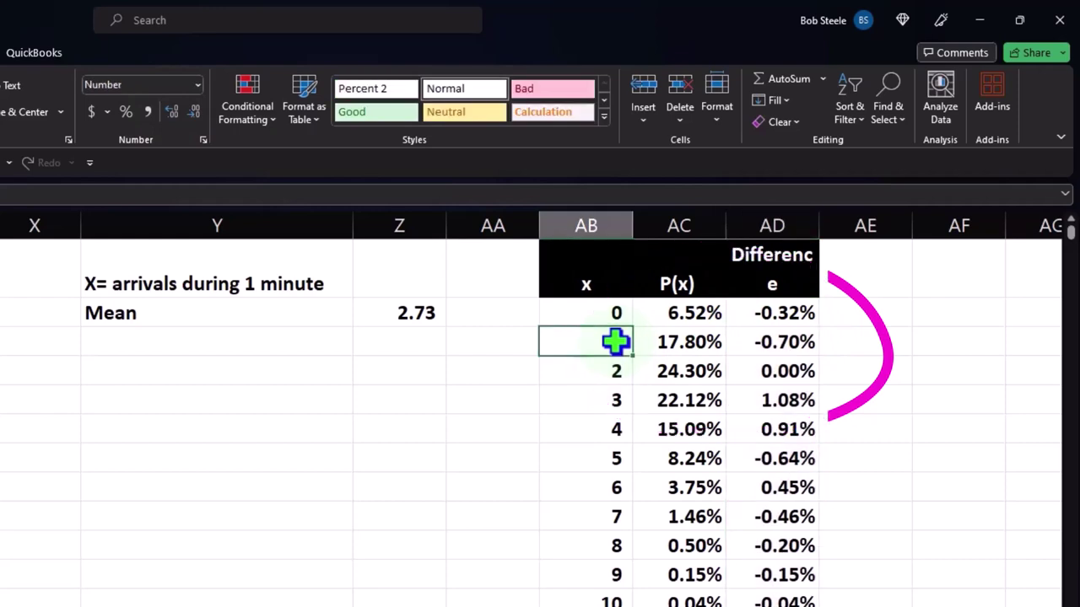
key(Right)
key(Right)
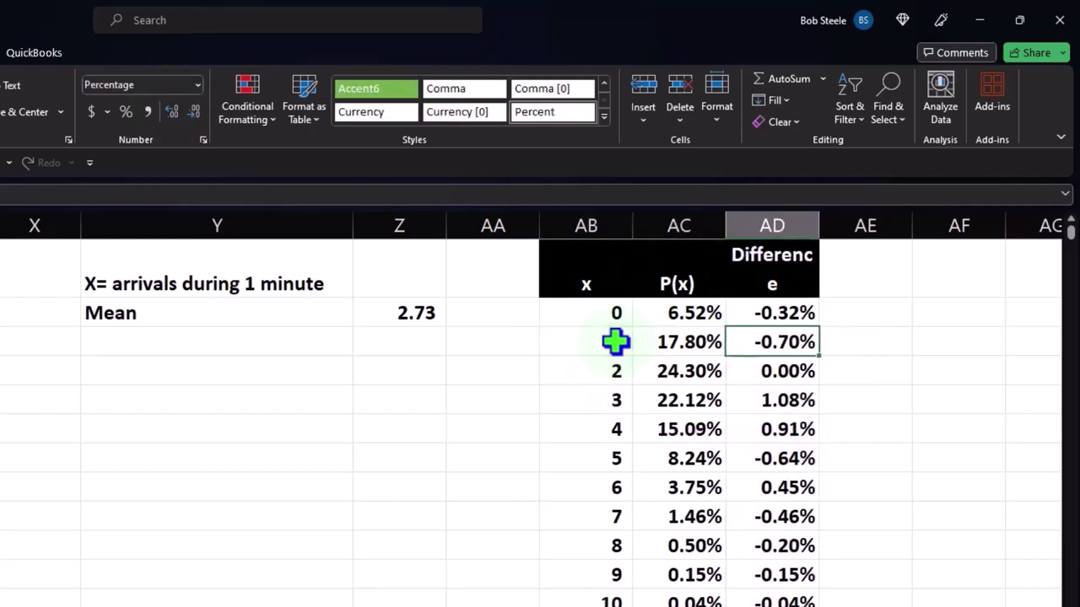
key(Left)
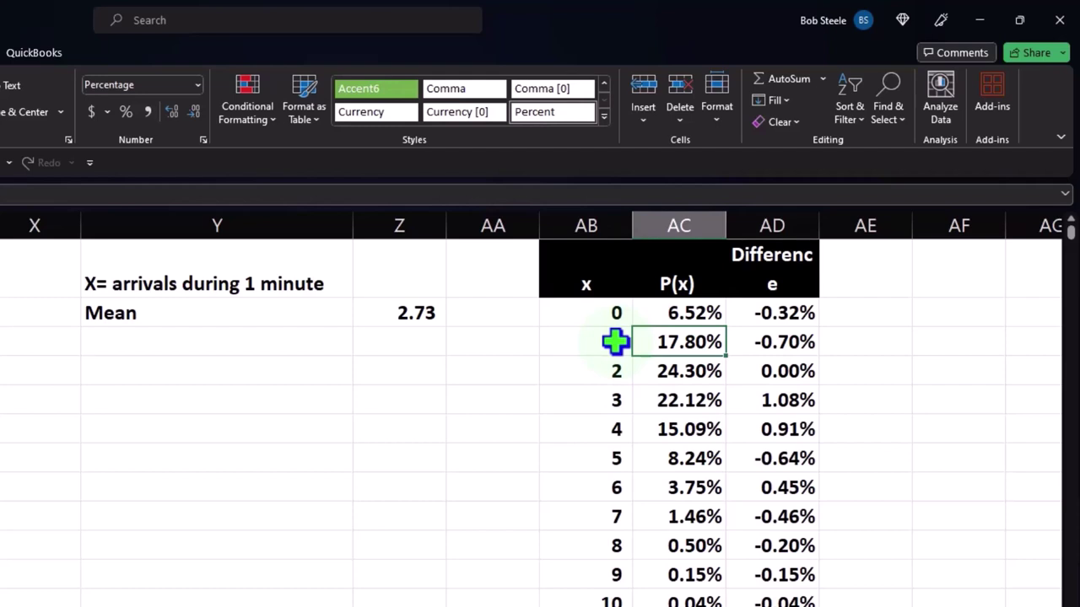
key(Left)
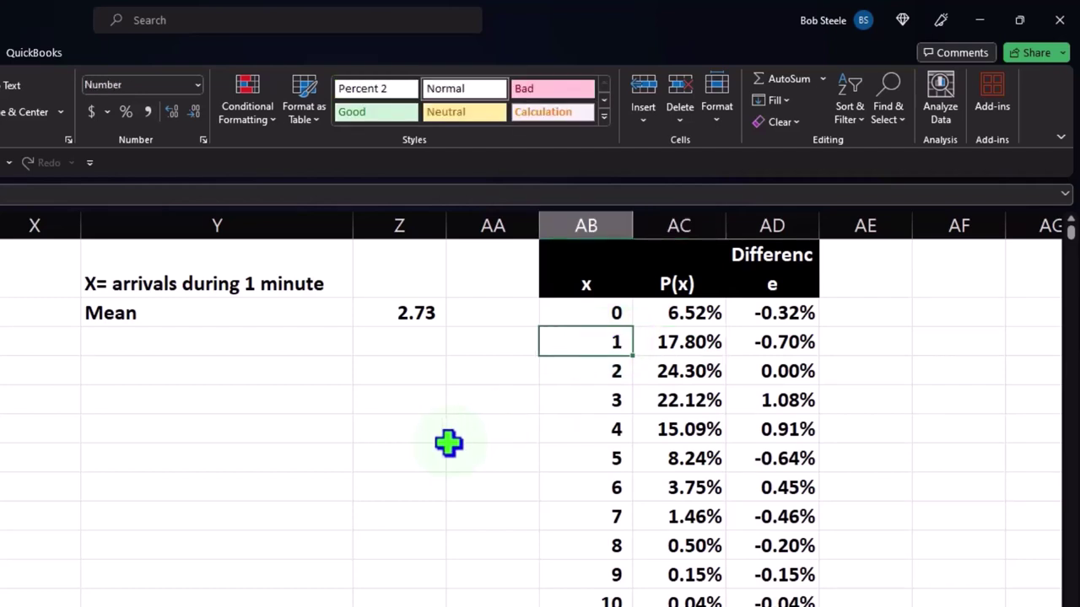
key(Up)
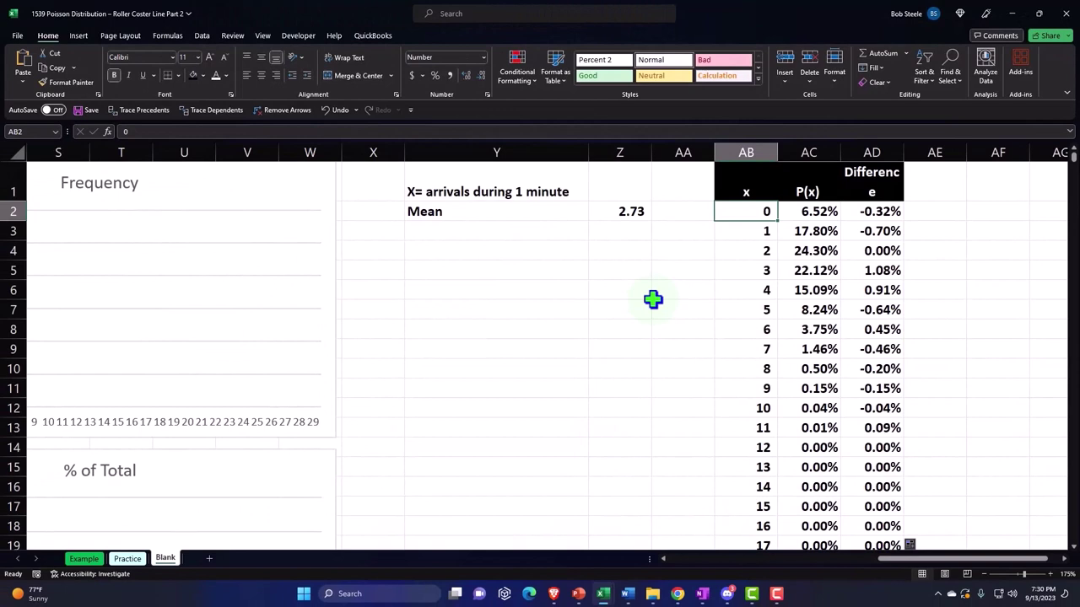
key(Right)
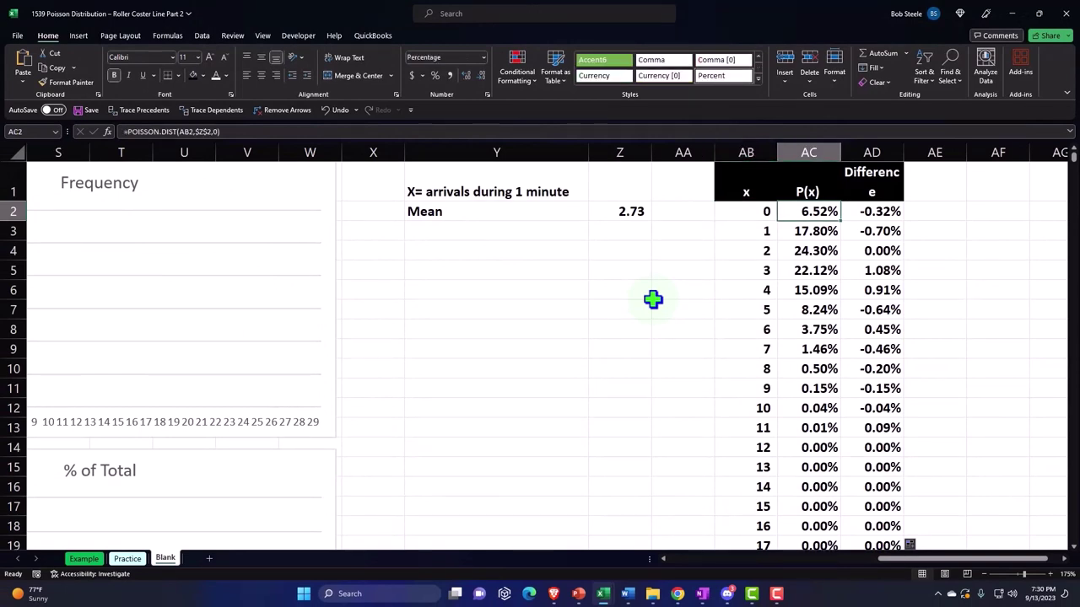
key(Right)
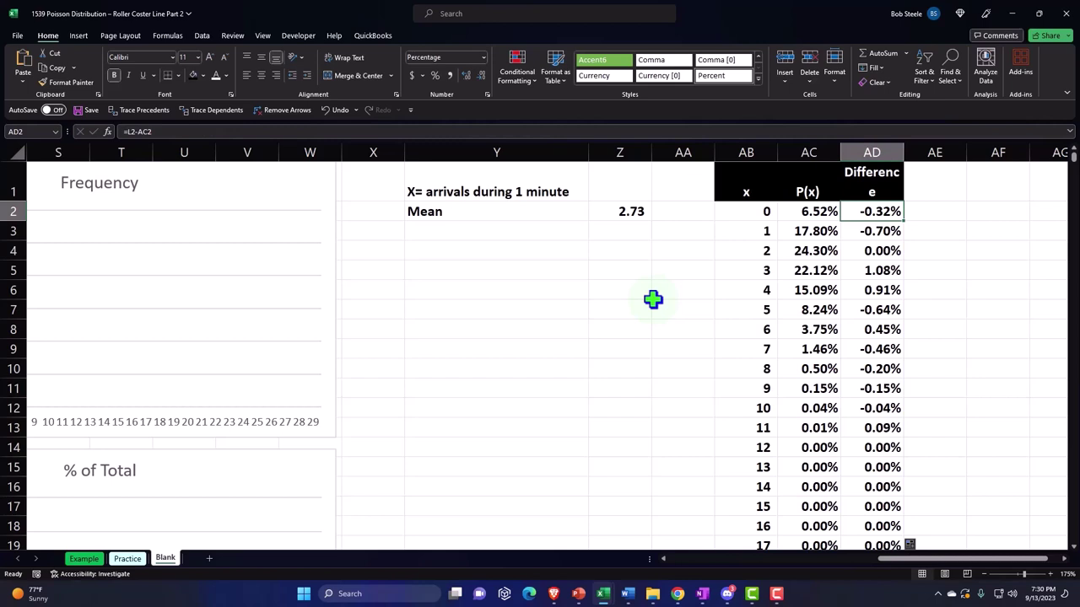
Examine the Poisson probabilities for x = 0, 1 and 2 in the P(x) column, individually and as a combined sum
key(Down)
key(Left)
key(Left)
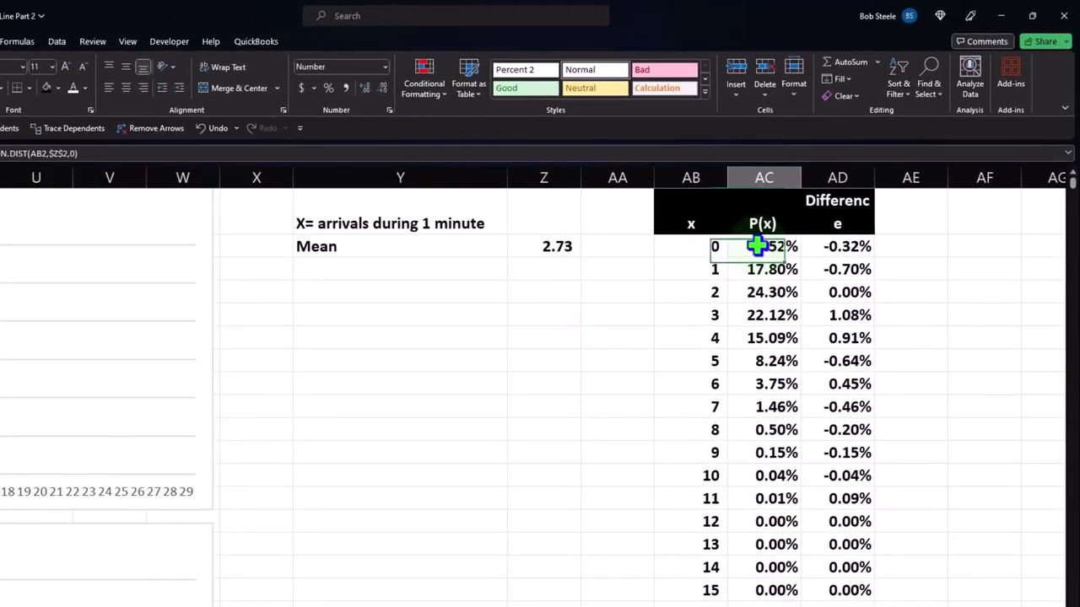
drag(803, 212, 802, 221)
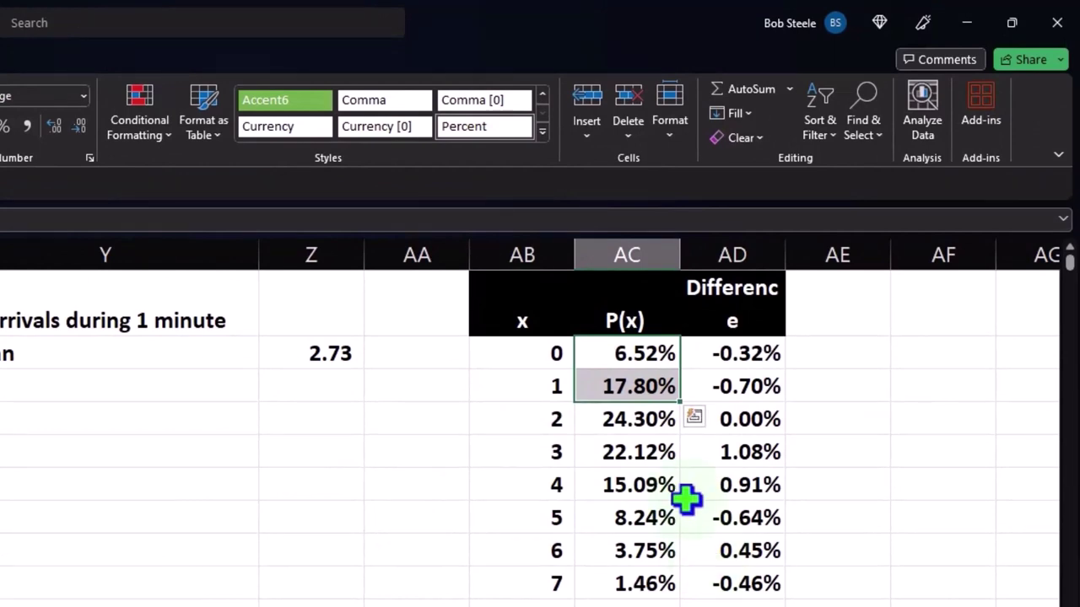
click(564, 386)
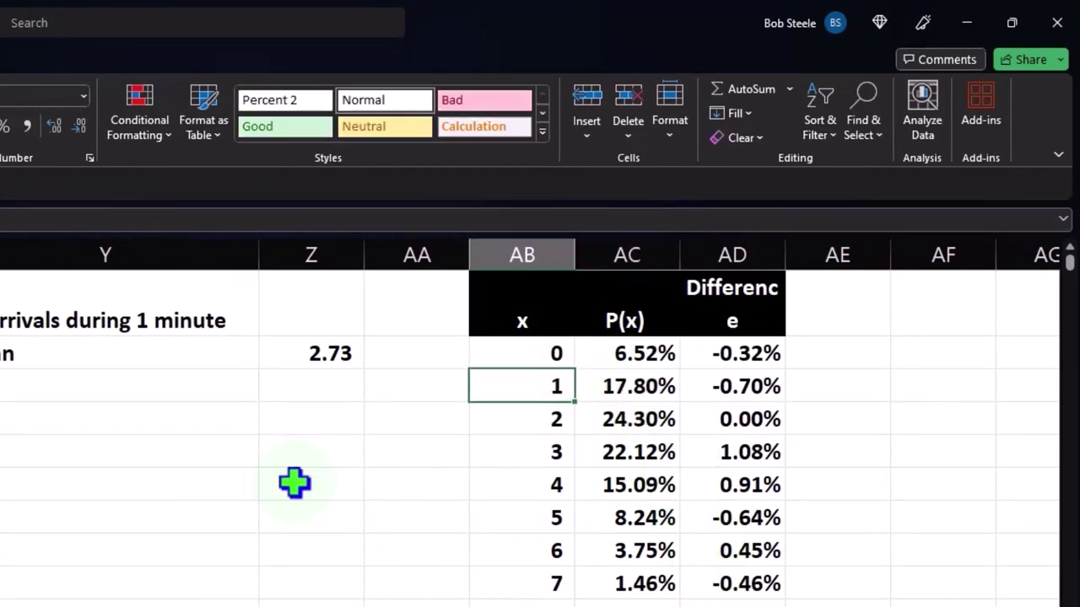
key(Right)
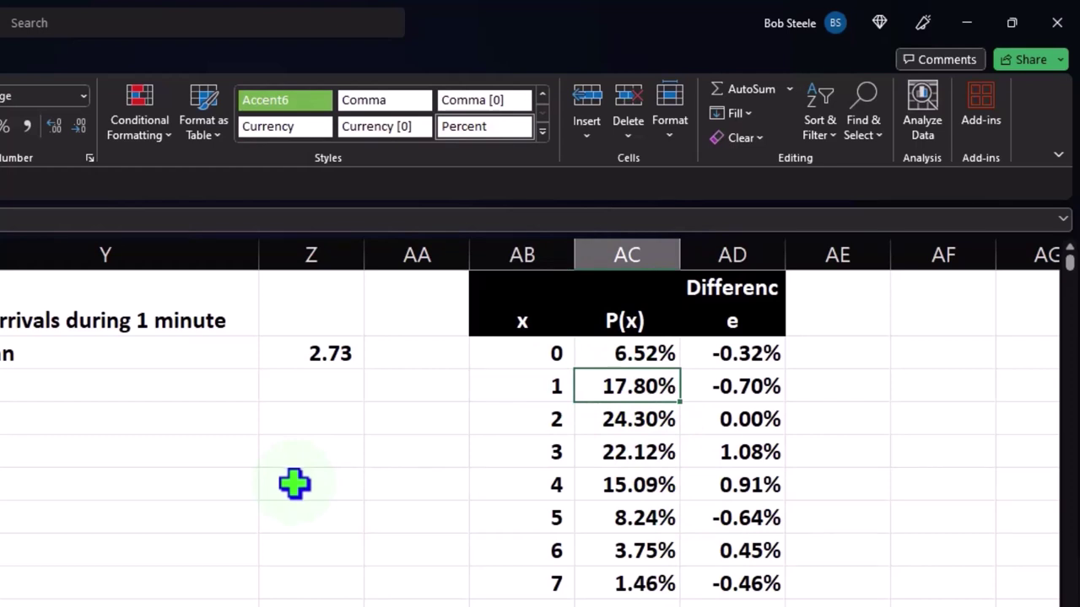
key(Return)
key(Right)
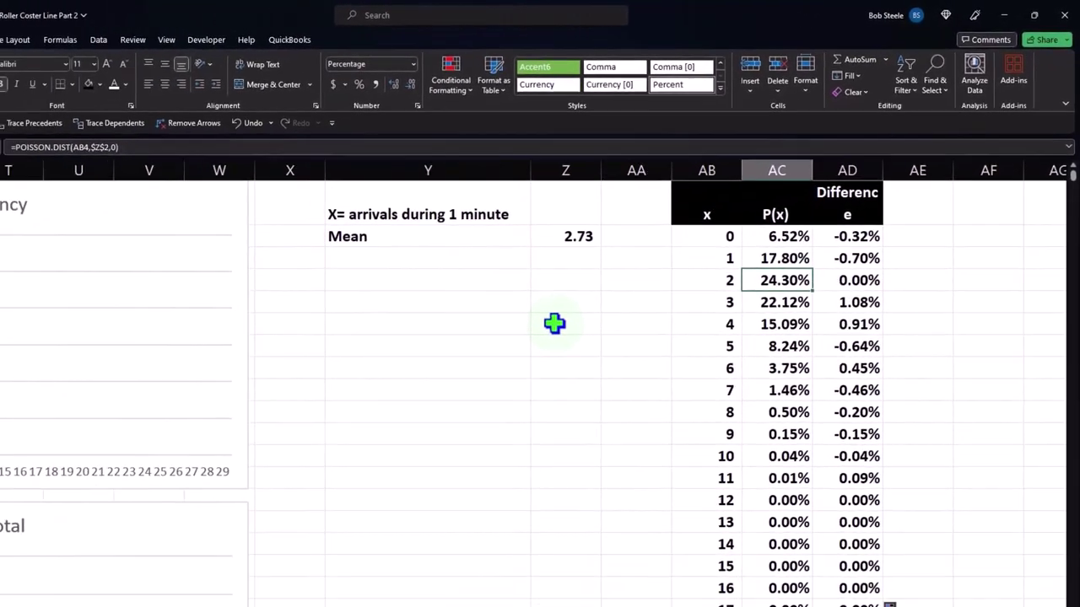
drag(770, 239, 770, 274)
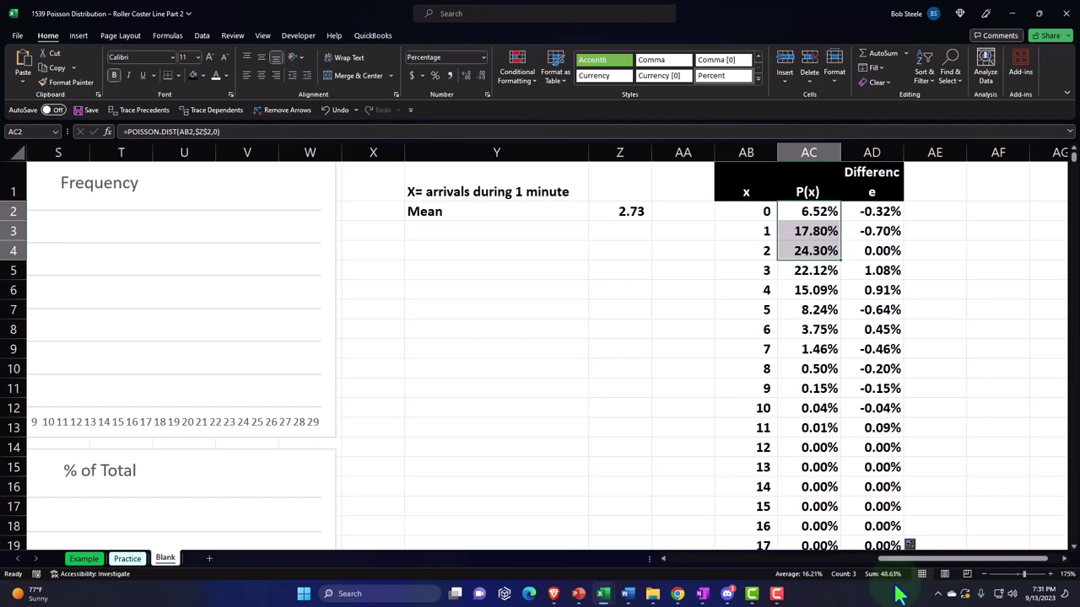
Insert a 2-D clustered column chart of the P(x) data in AC1:AC31 and place it beside the Difference column near row 1
click(582, 236)
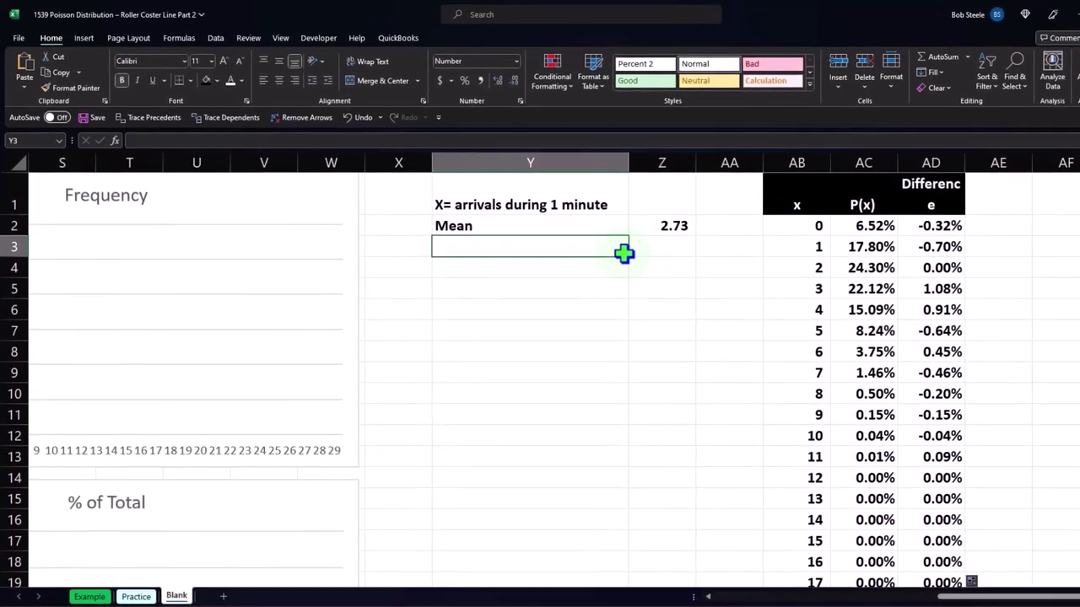
key(Right)
key(Right)
key(Right)
key(Right)
key(Right)
key(Right)
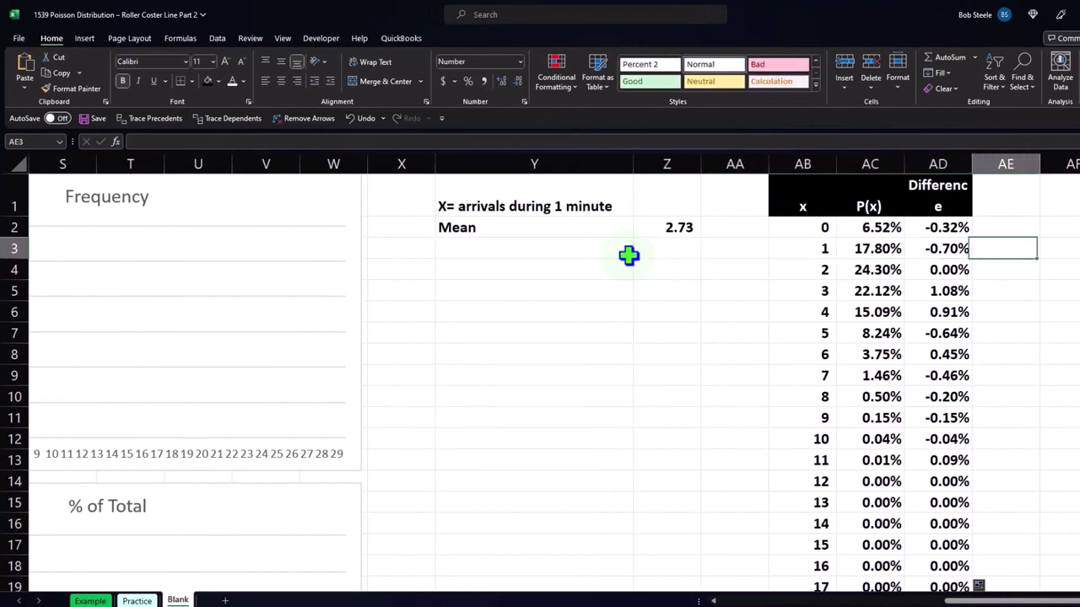
key(Right)
key(Right)
key(Right)
key(Right)
key(Right)
key(Right)
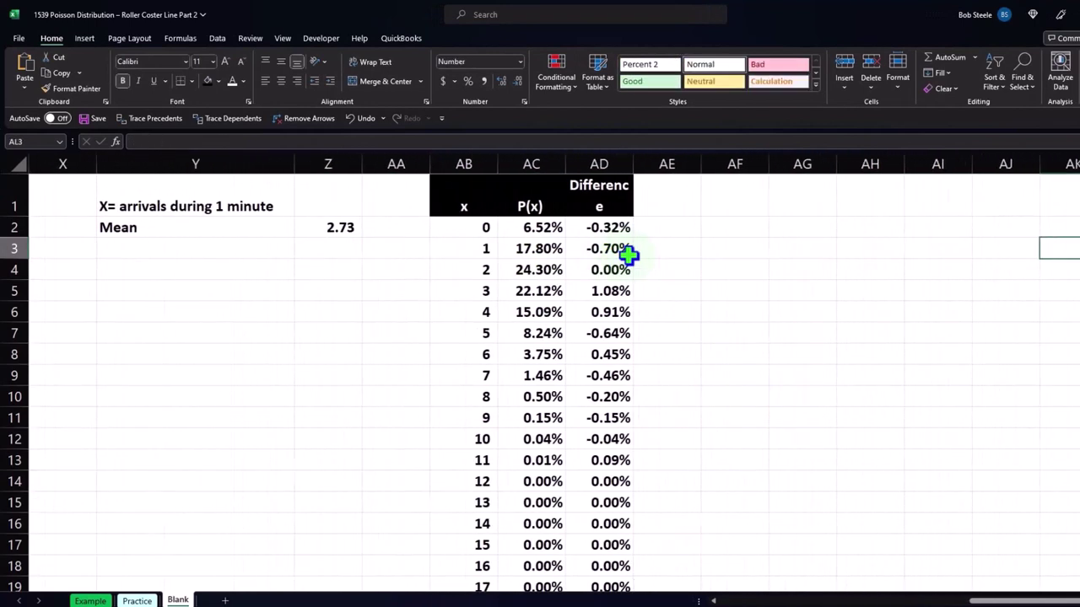
key(Right)
drag(468, 204, 456, 524)
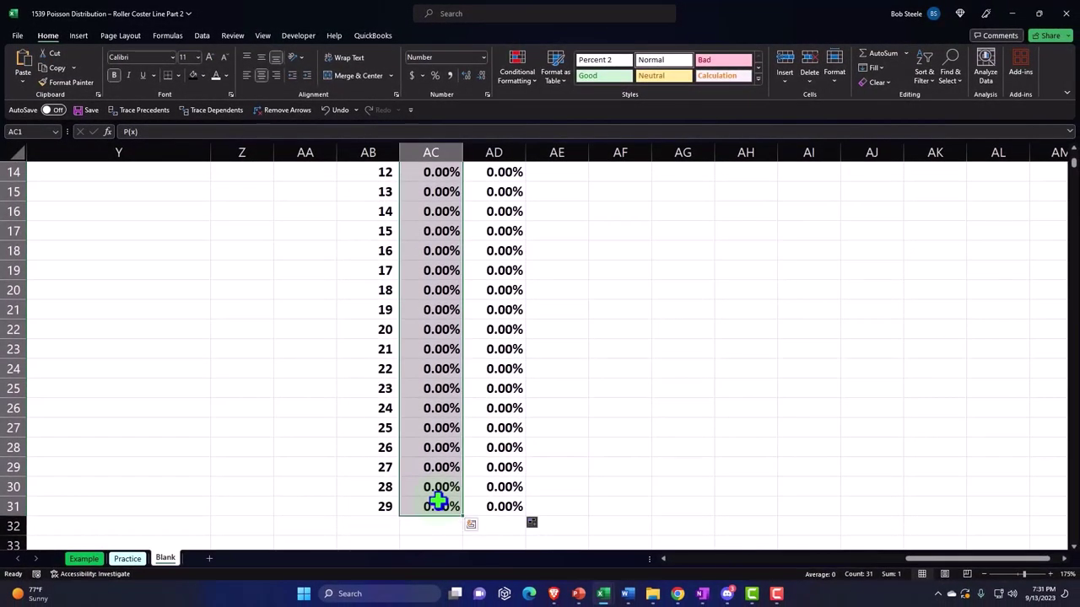
click(79, 36)
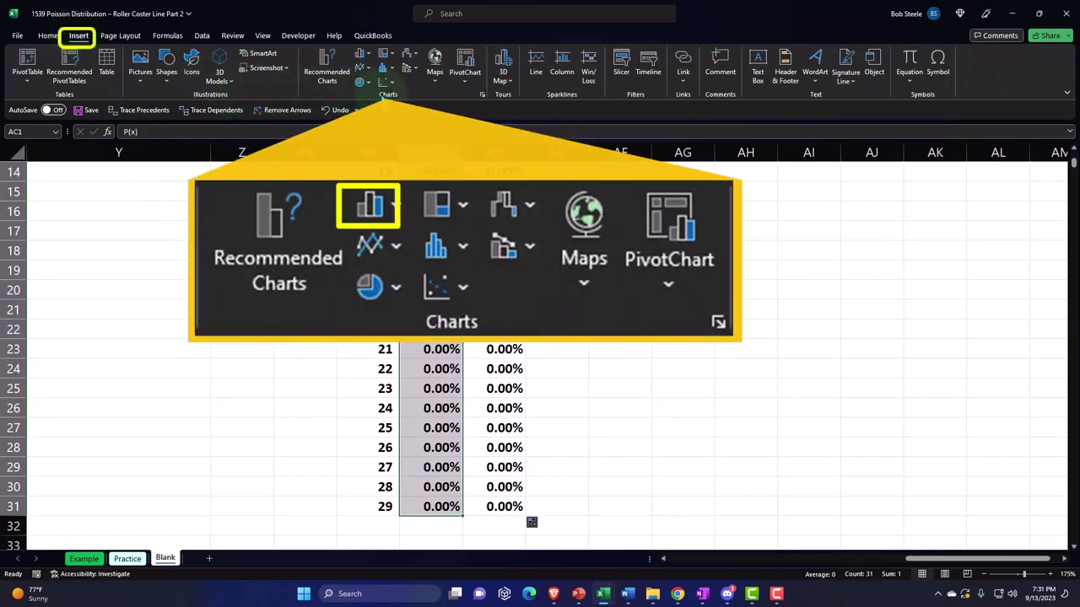
click(361, 53)
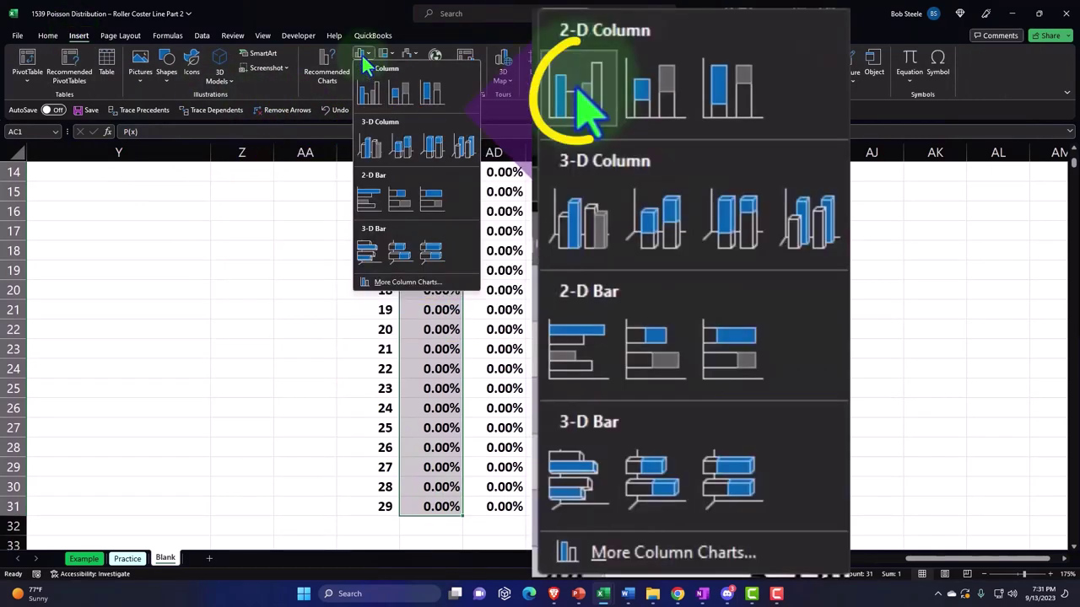
click(363, 97)
mouse_move(385, 233)
mouse_down()
mouse_move(649, 244)
mouse_move(633, 291)
mouse_move(664, 358)
mouse_move(653, 191)
mouse_up()
scroll(633, 292, up, 2)
scroll(655, 321, up, 2)
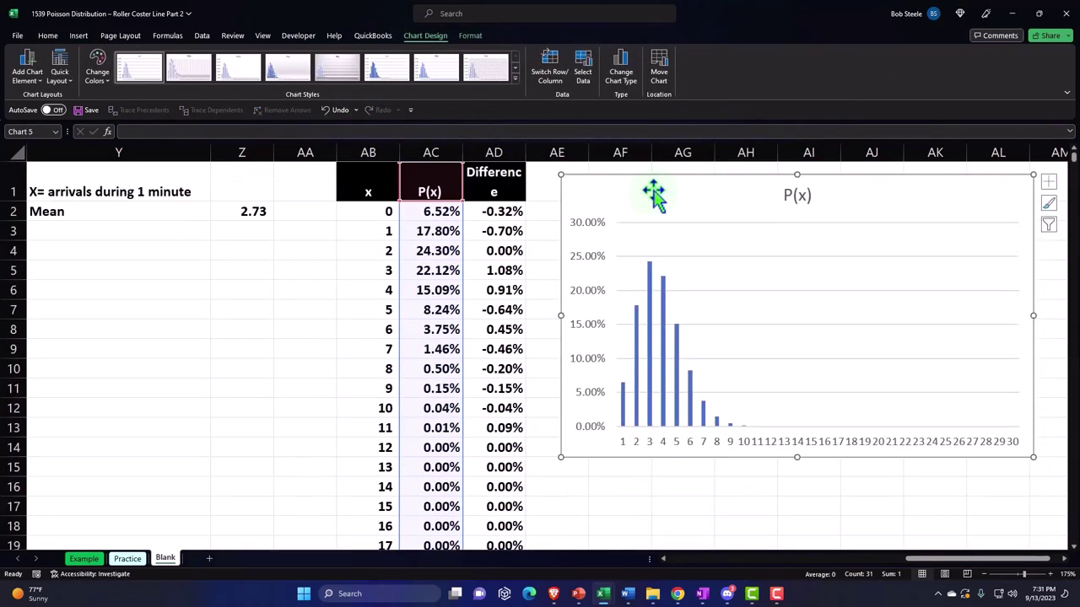
Set the P(x) chart's horizontal axis labels to the x values in AB2:AB31
click(587, 72)
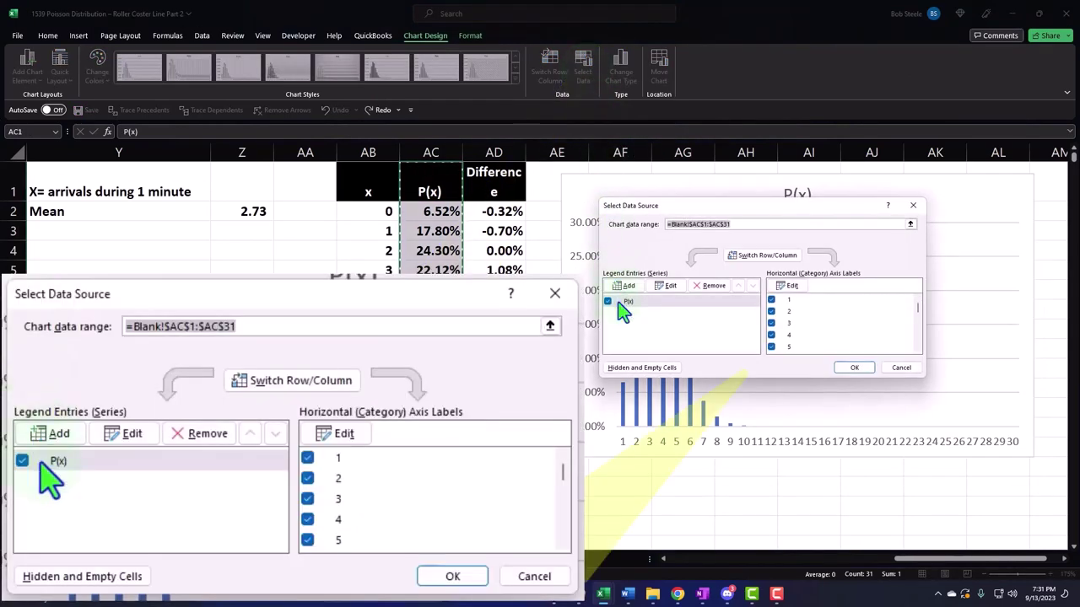
click(786, 286)
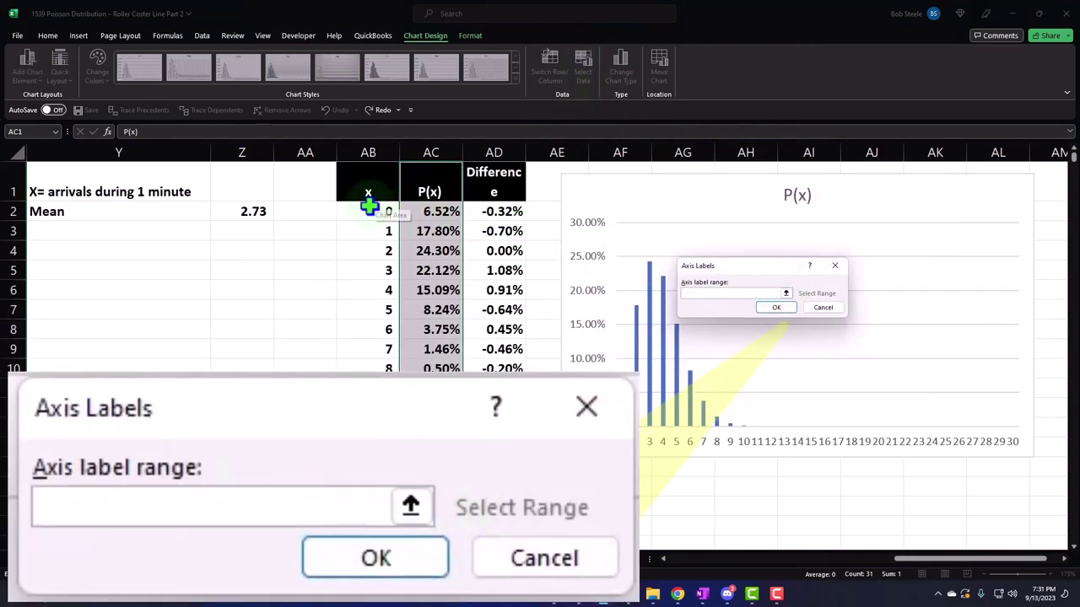
drag(368, 207, 367, 507)
click(773, 309)
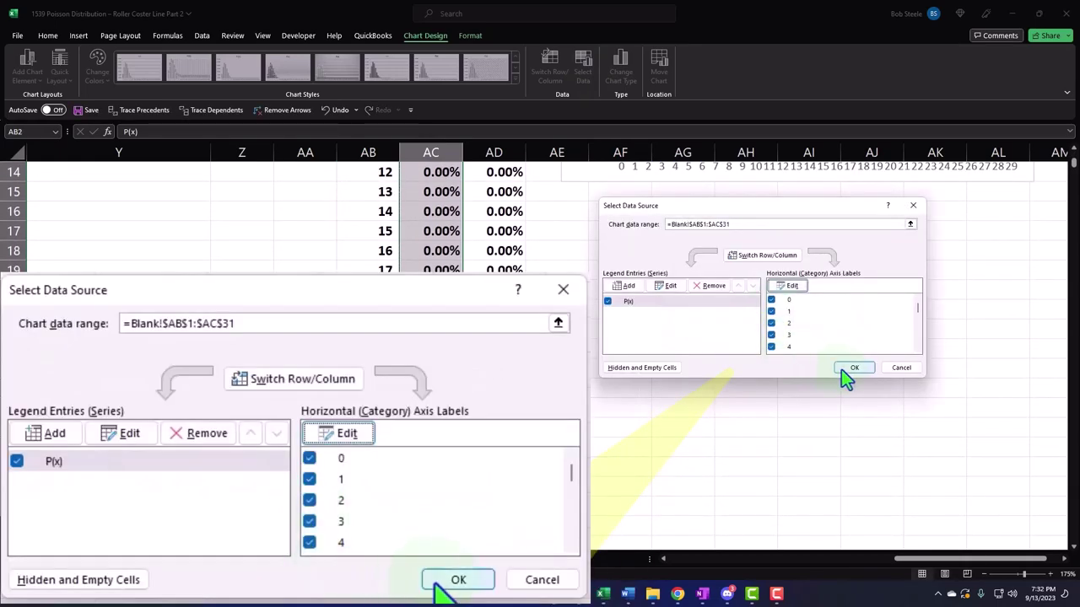
click(840, 370)
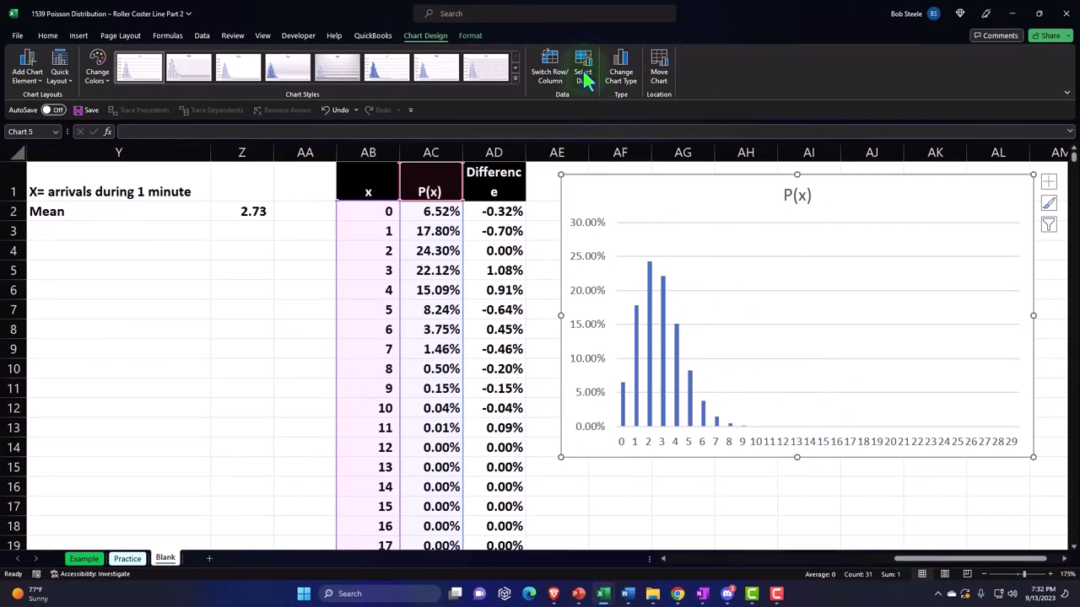
Add a second data series to the P(x) chart, taking its name from the % of Total header in L1
click(582, 68)
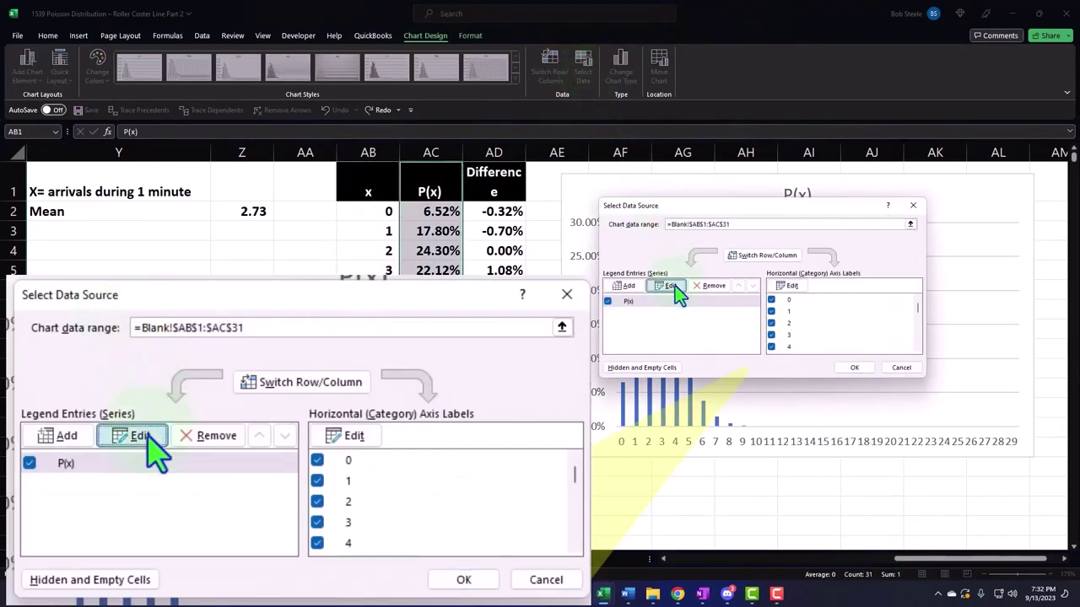
click(673, 286)
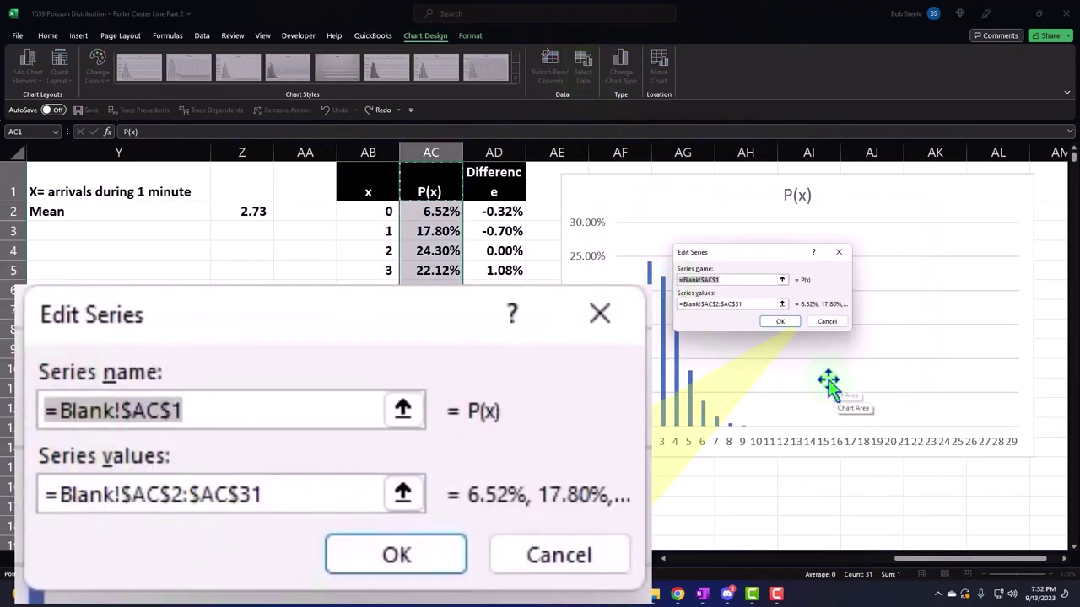
click(838, 253)
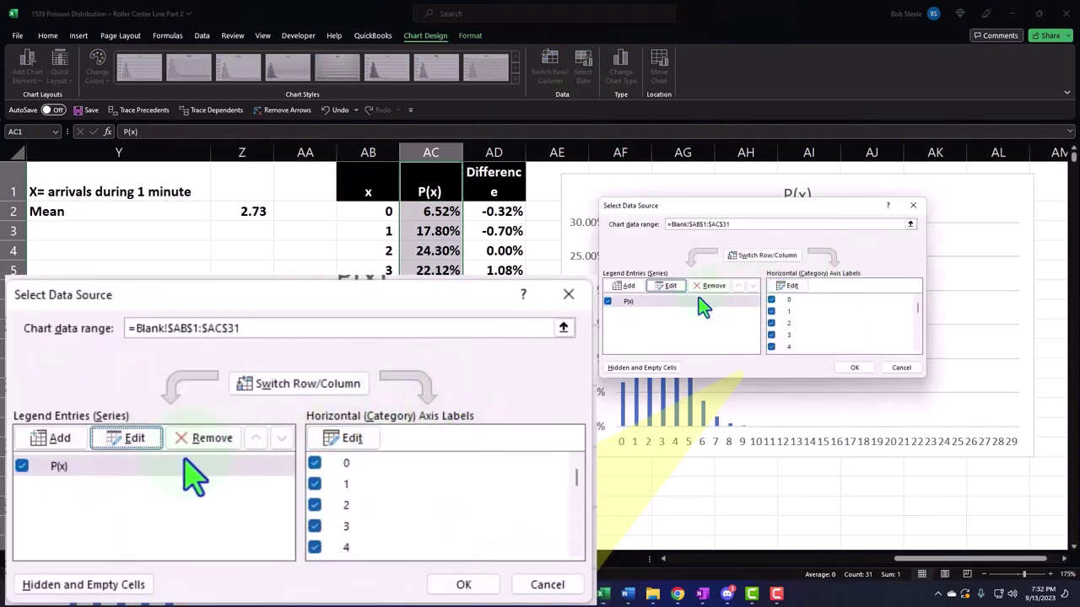
click(629, 289)
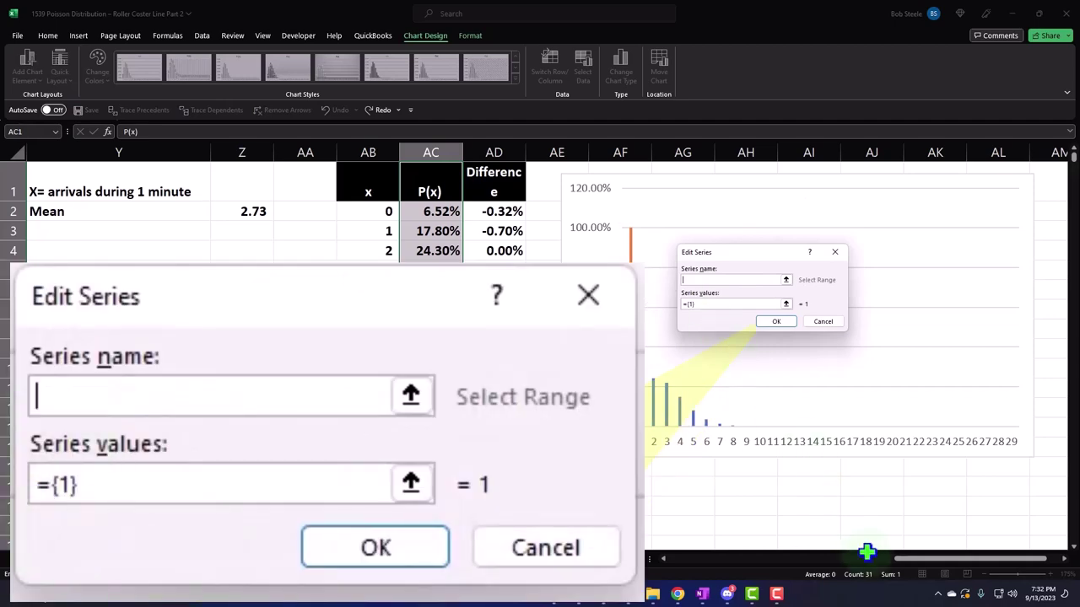
drag(911, 570, 754, 579)
click(360, 181)
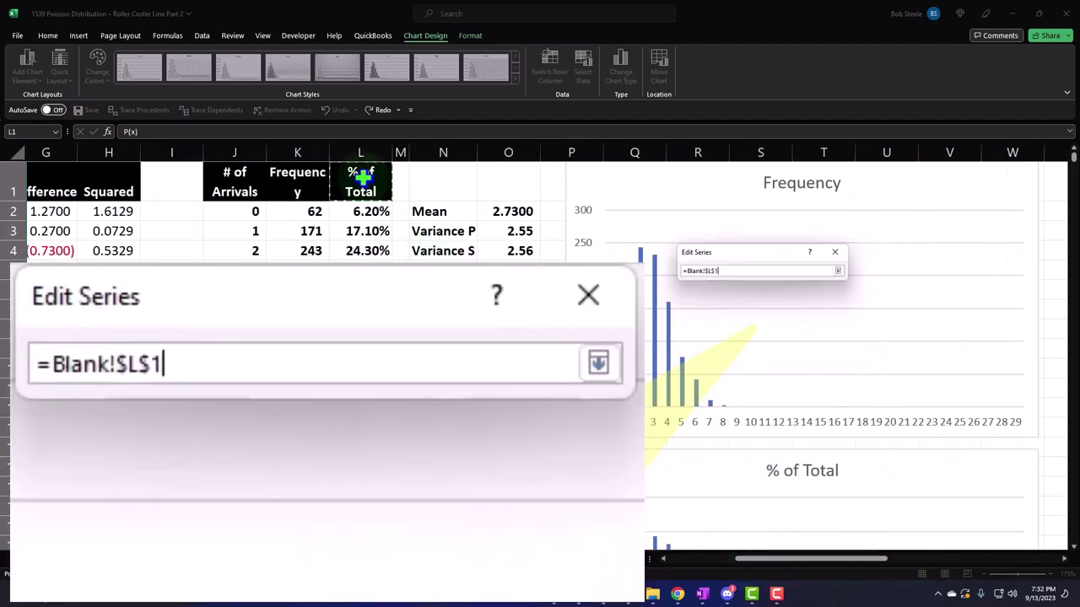
Try to set the new series' values to the % of Total data in L2:L31 and apply the chart's data source
click(704, 305)
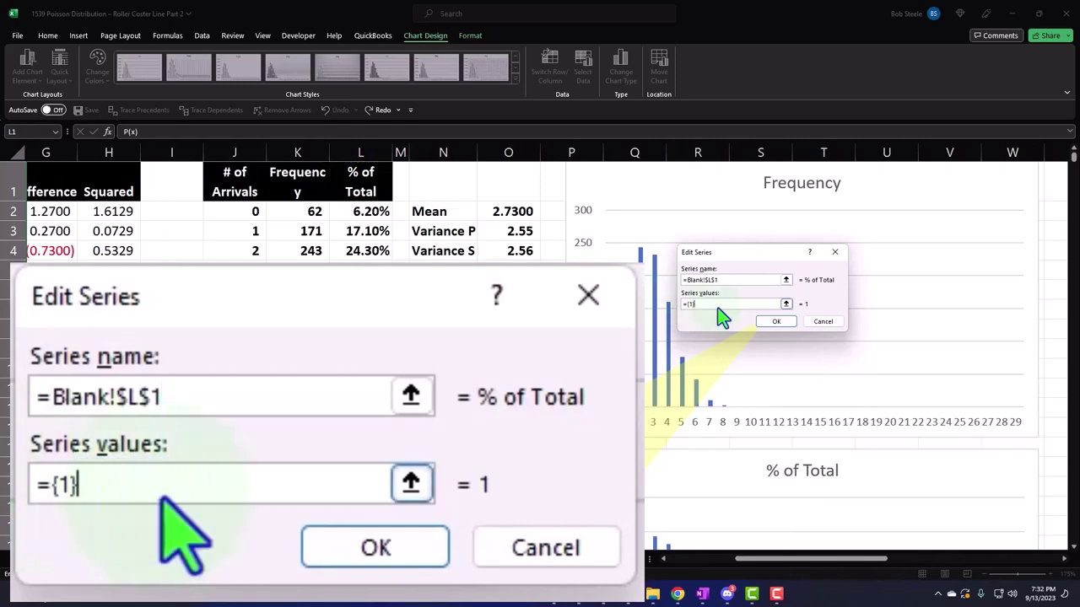
key(BackSpace)
key(BackSpace)
key(BackSpace)
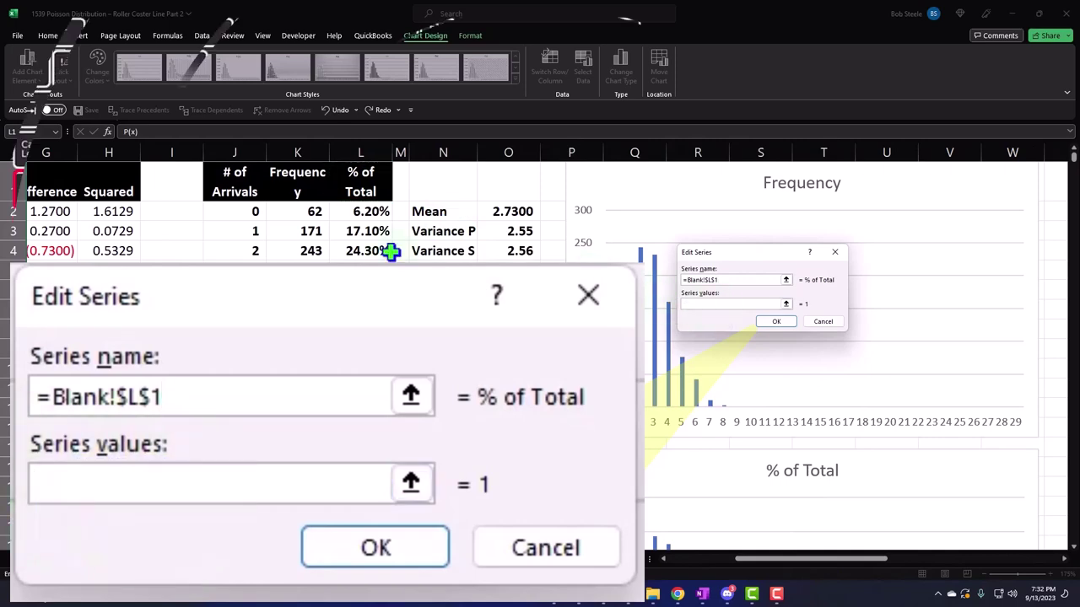
click(360, 211)
key(ctrl+shift+Down)
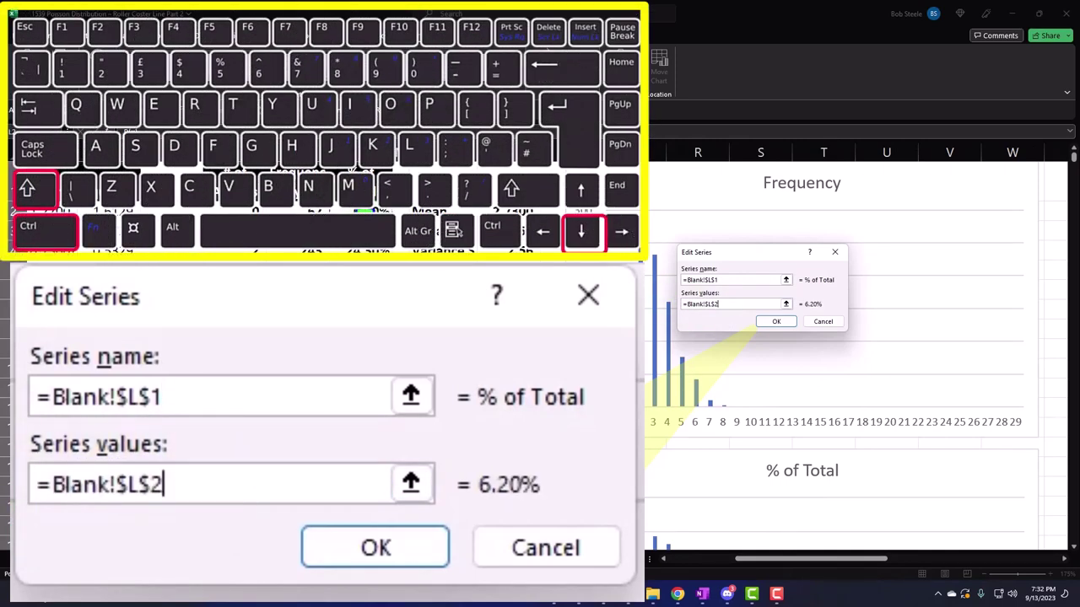
key(ctrl+shift+Down)
key(shift+Up)
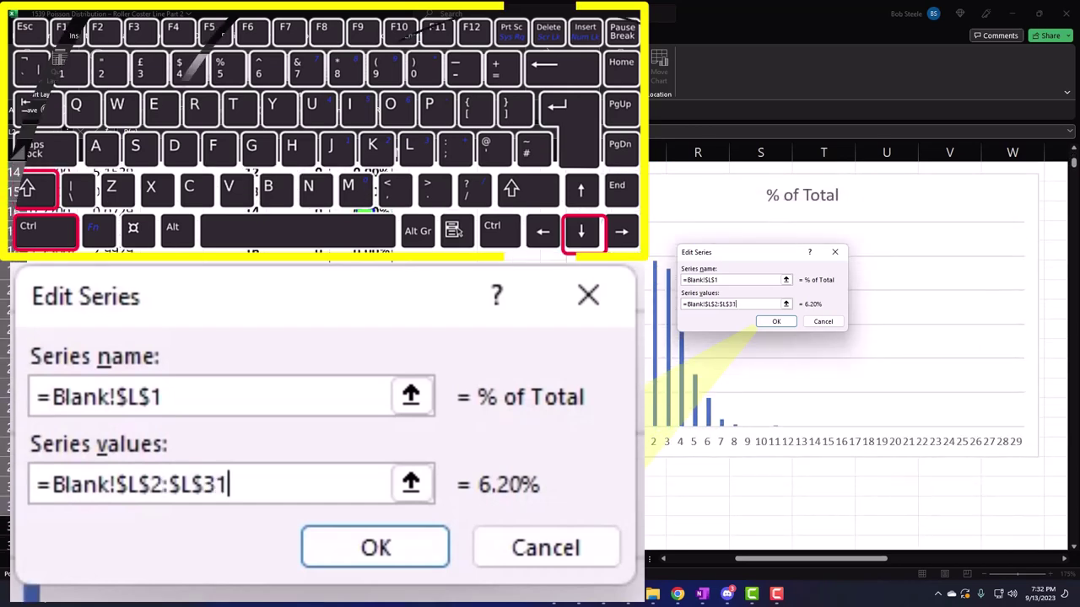
click(766, 321)
click(851, 372)
Delete the % of Total series from the P(x) chart
drag(831, 585, 1023, 597)
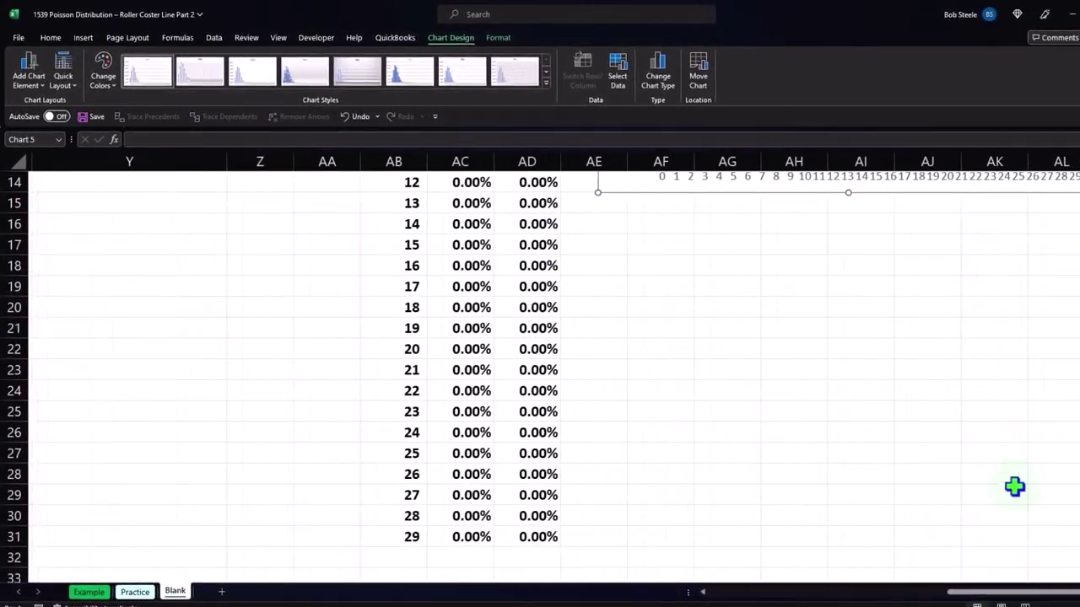
scroll(1013, 487, up, 5)
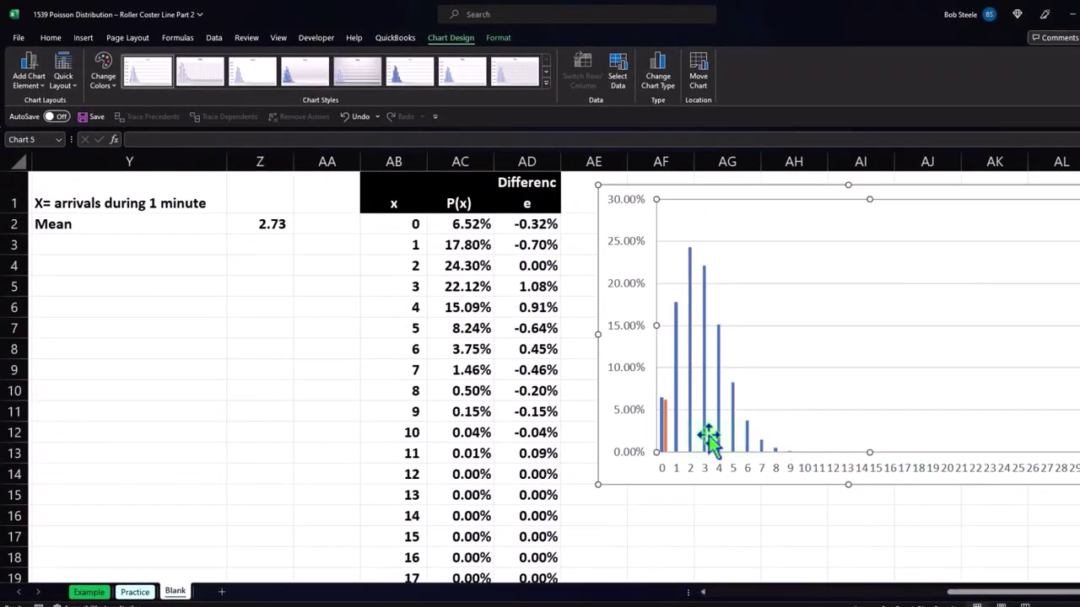
click(666, 409)
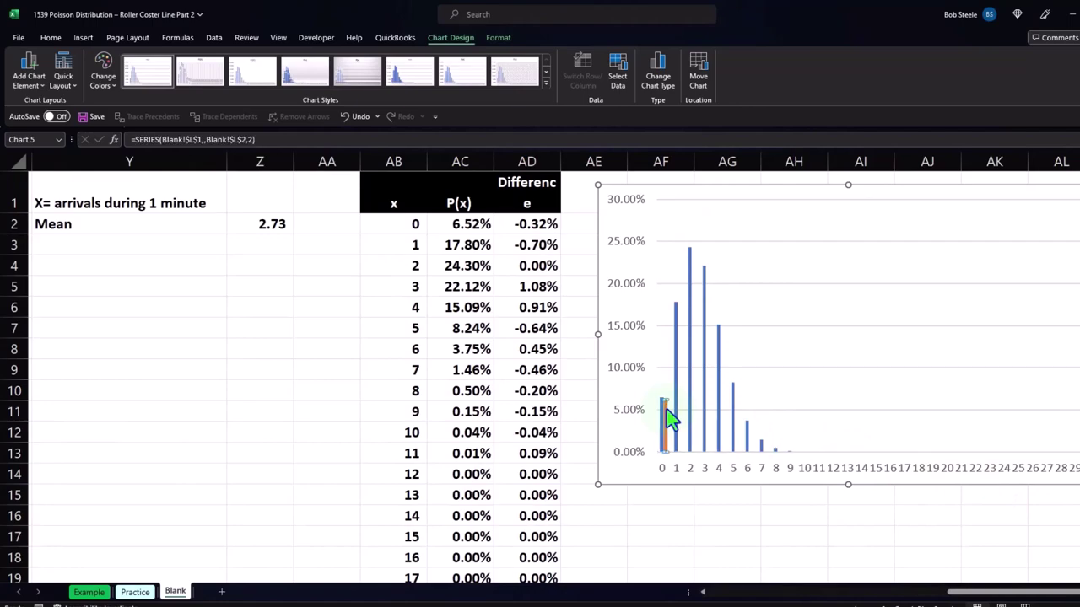
key(Delete)
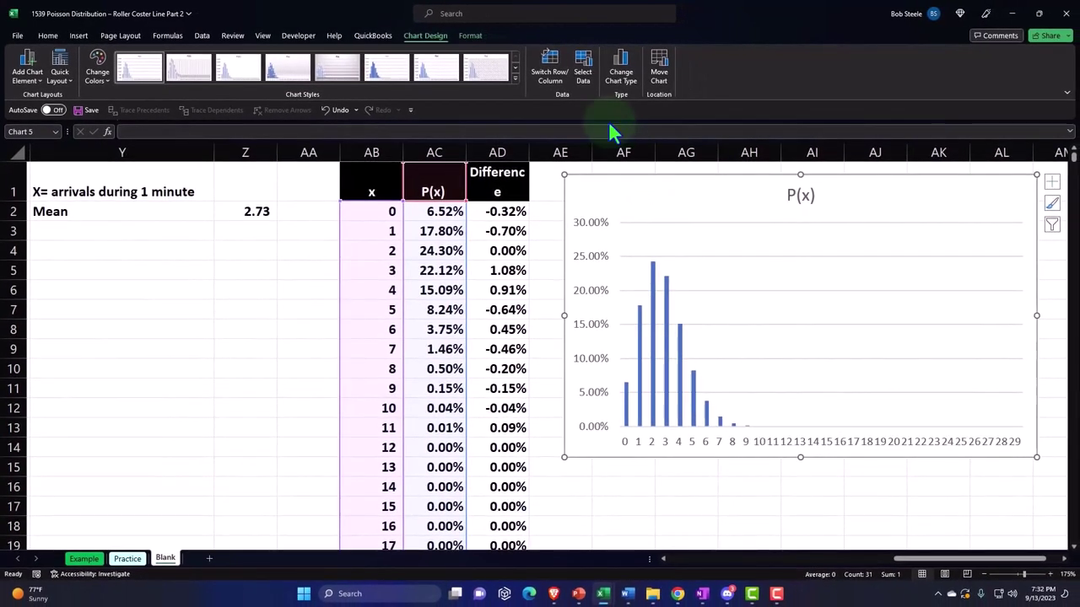
Add a second data series to the P(x) column chart, taking its name from the # of Arrivals header in J1
click(583, 71)
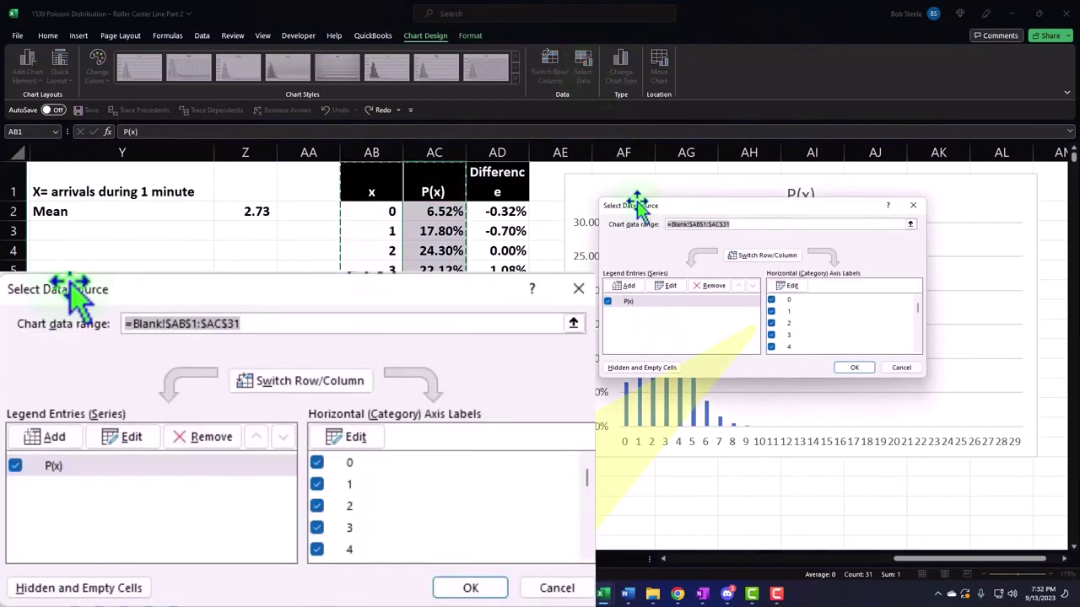
click(625, 285)
drag(921, 567, 754, 572)
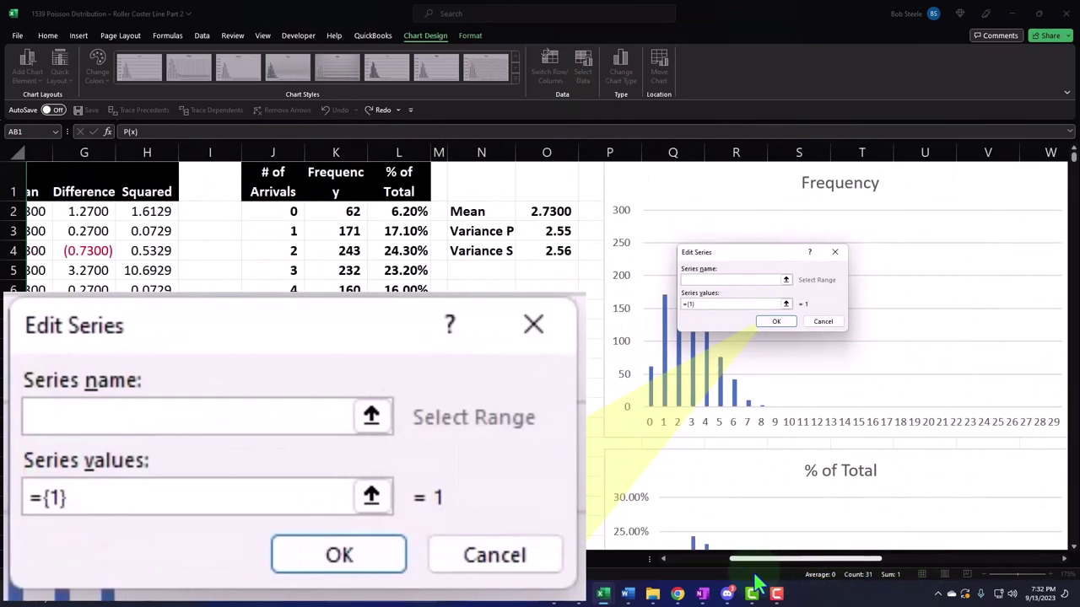
click(279, 191)
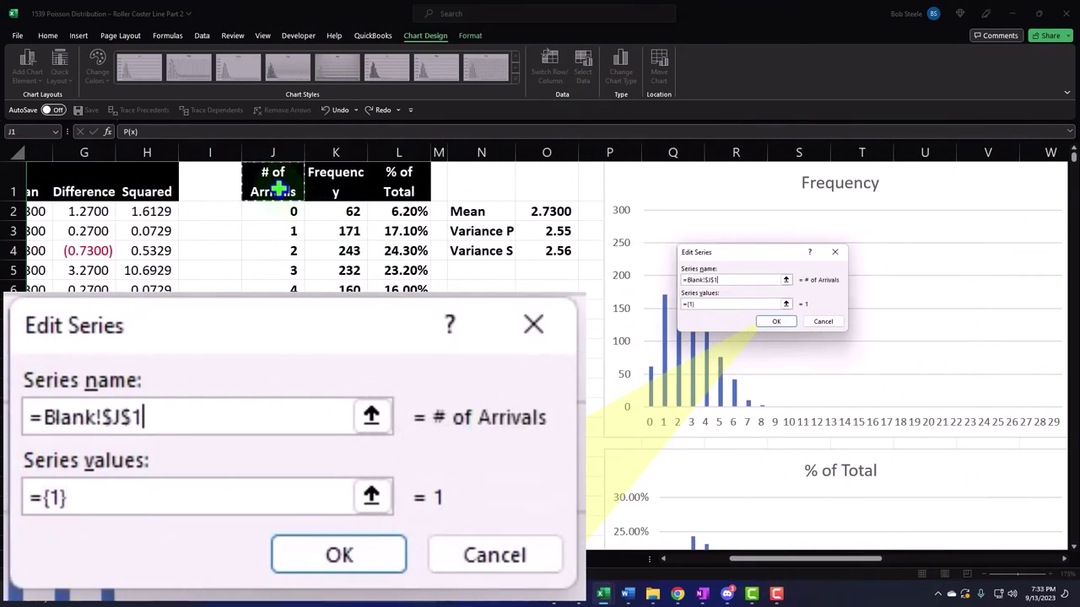
Set the new series' values to the % of Total data in L2:L31
click(712, 306)
key(BackSpace)
key(BackSpace)
key(BackSpace)
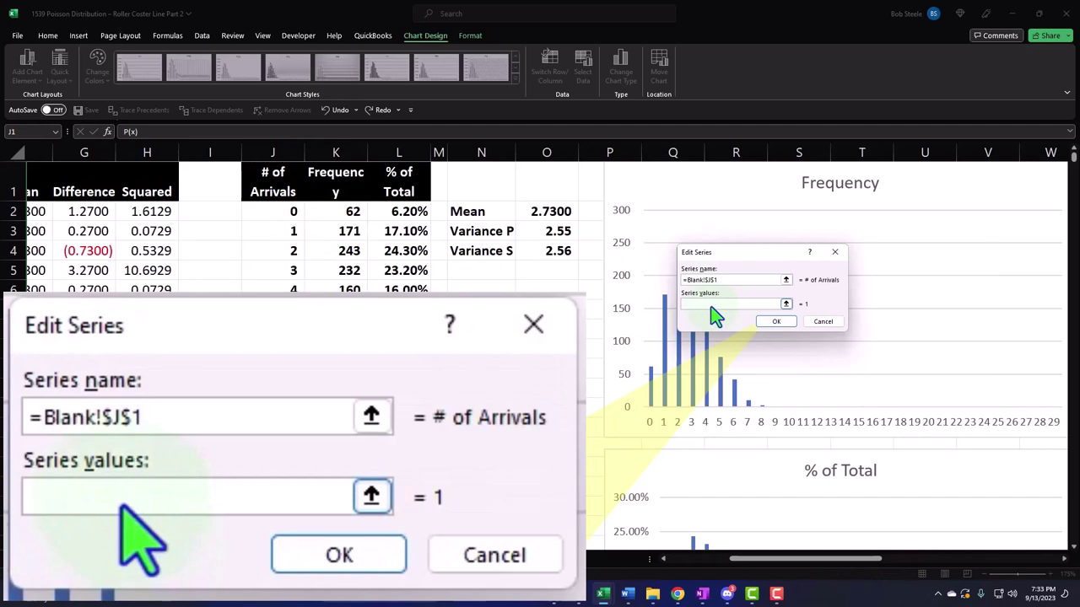
click(786, 304)
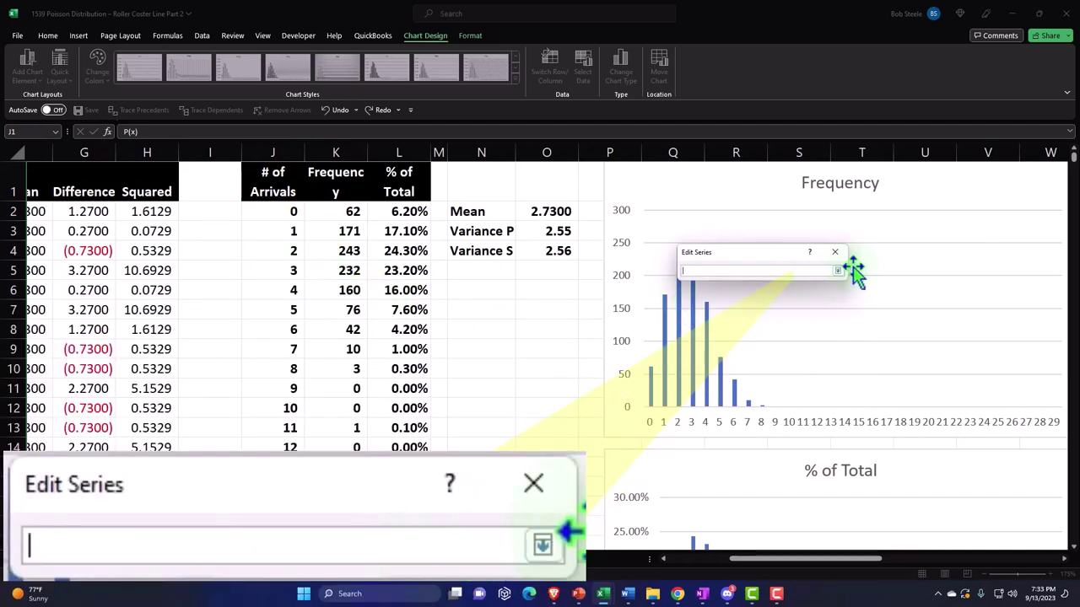
click(403, 211)
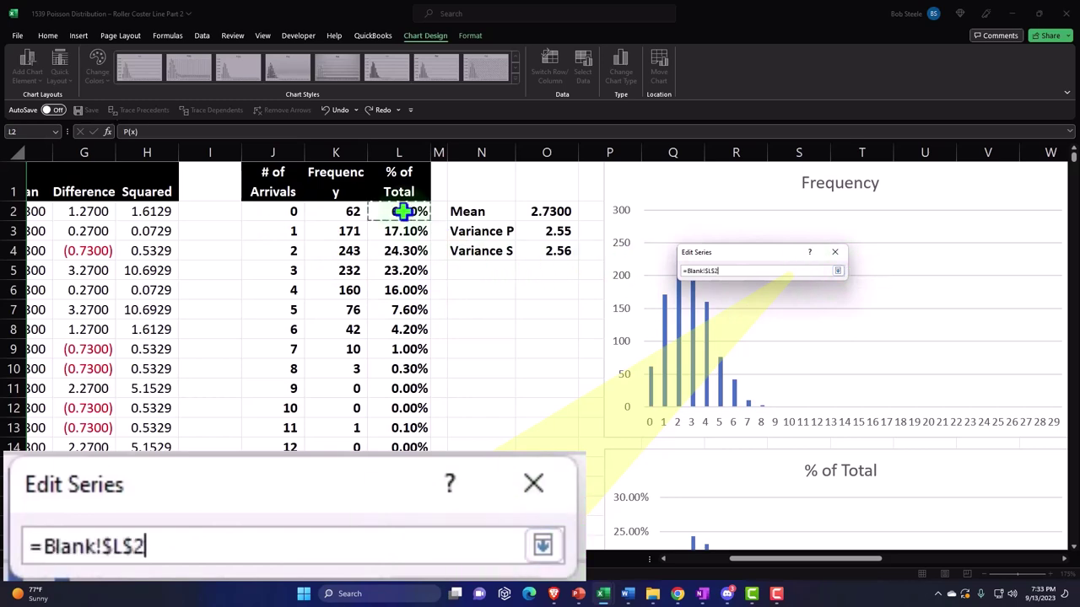
key(ctrl+shift+Down)
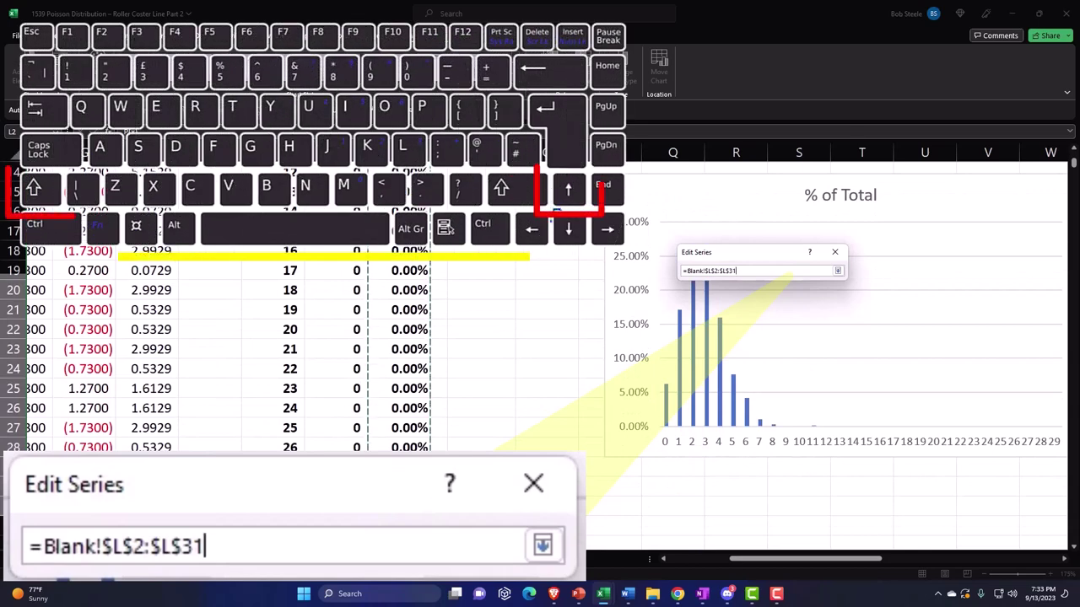
scroll(495, 209, up, 5)
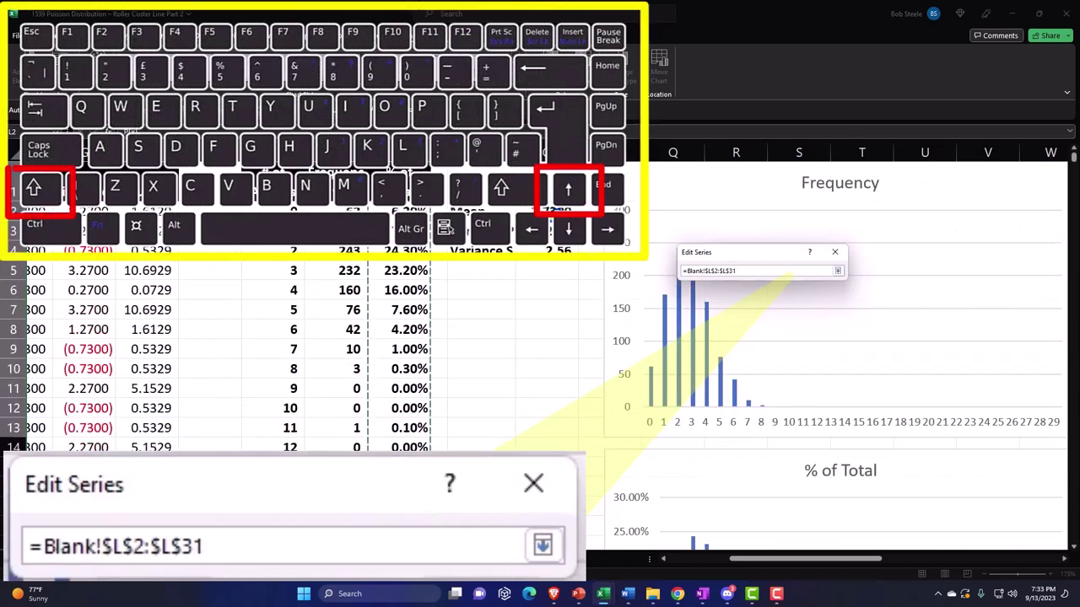
click(838, 270)
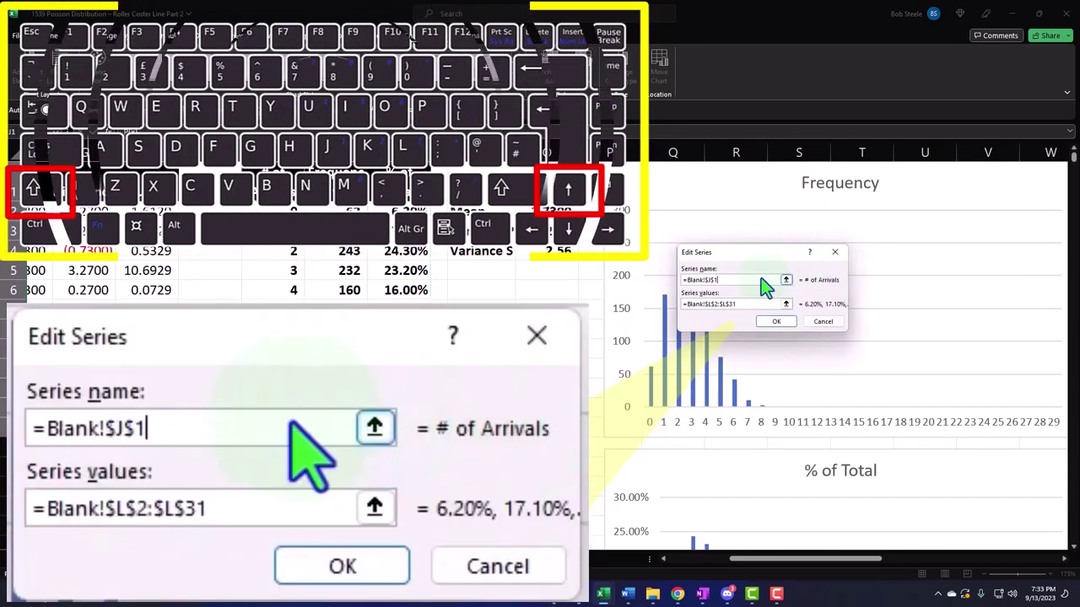
Change the new series' name to the % of Total header in L1 and apply the column chart's data source
key(BackSpace)
key(BackSpace)
key(BackSpace)
key(BackSpace)
key(BackSpace)
key(BackSpace)
key(BackSpace)
key(BackSpace)
key(BackSpace)
key(BackSpace)
key(BackSpace)
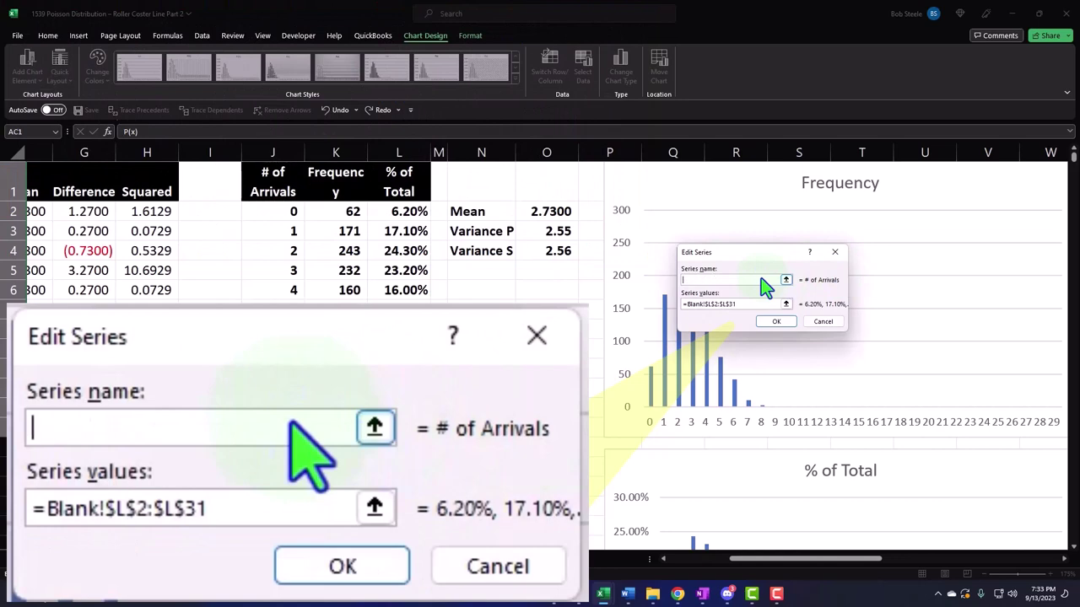
click(413, 189)
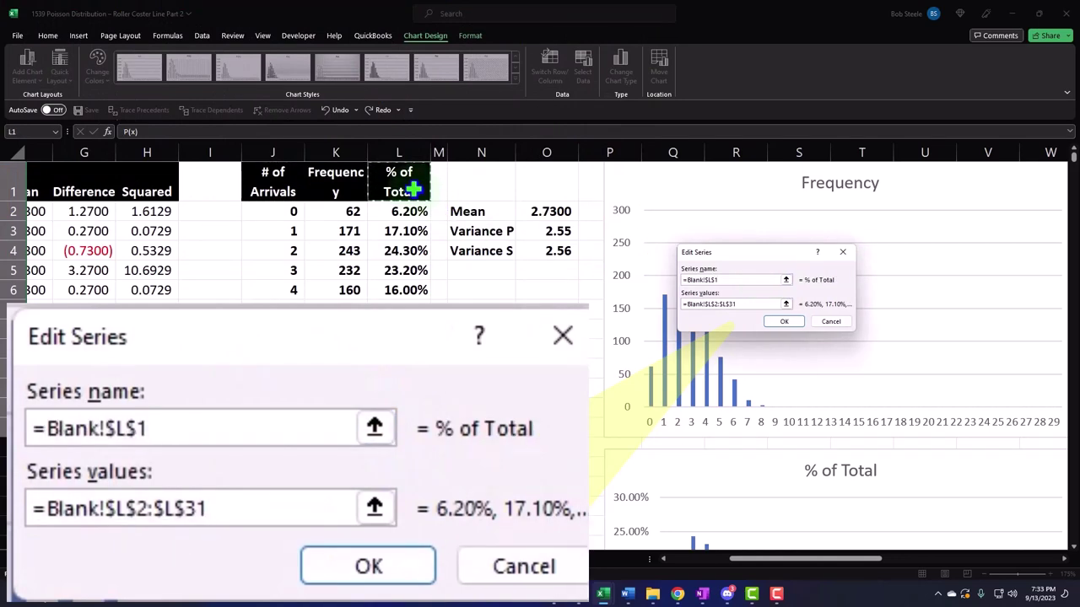
click(784, 321)
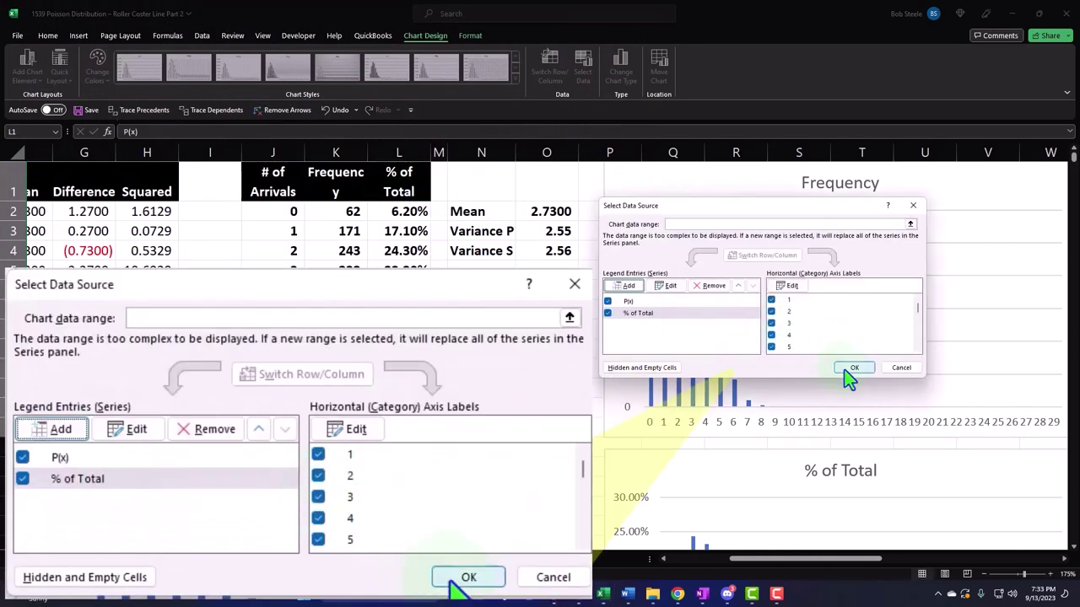
click(851, 369)
drag(808, 559, 970, 567)
click(941, 520)
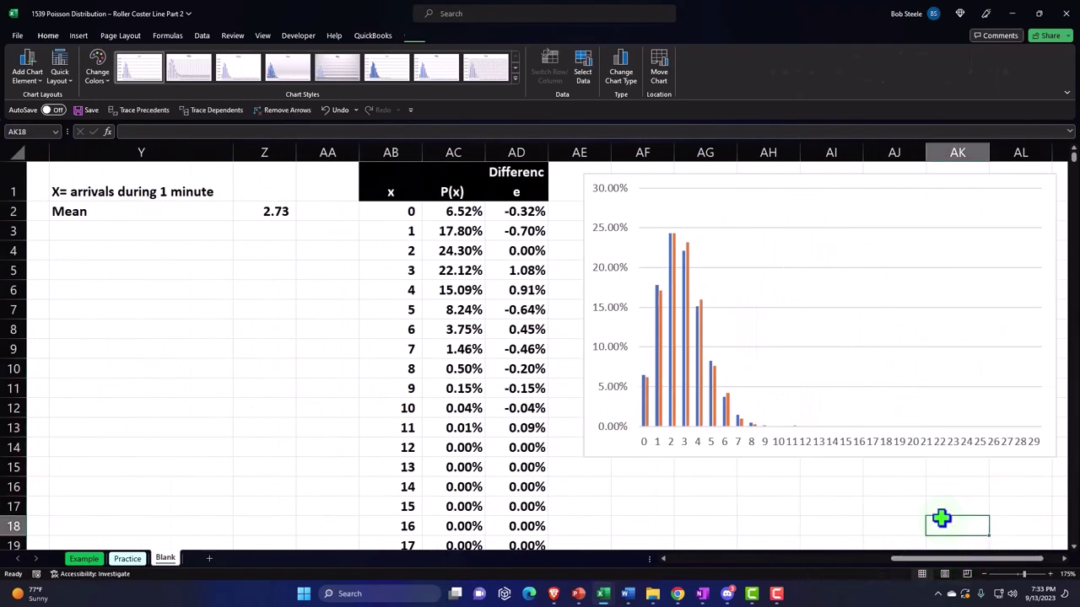
drag(939, 565, 957, 564)
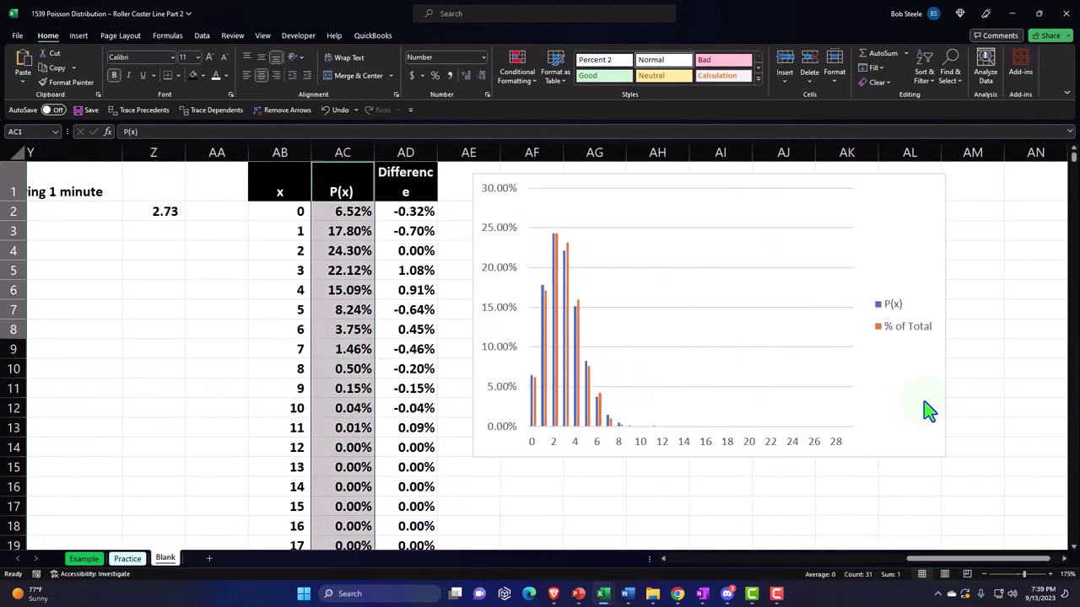
Examine which chart elements, including the legend, are enabled on the P(x) and % of Total column chart
click(925, 402)
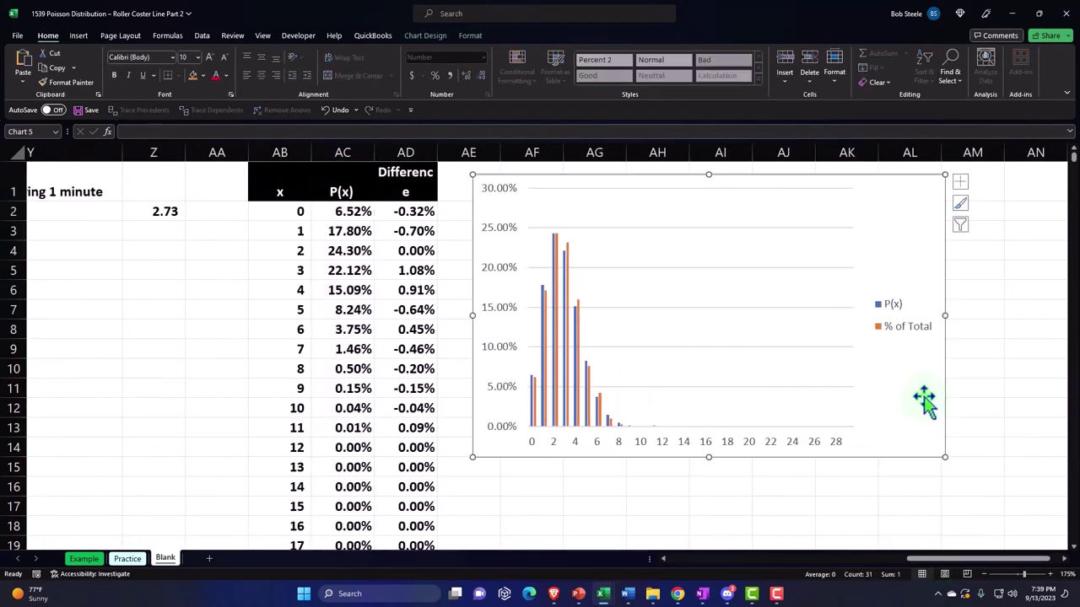
click(954, 179)
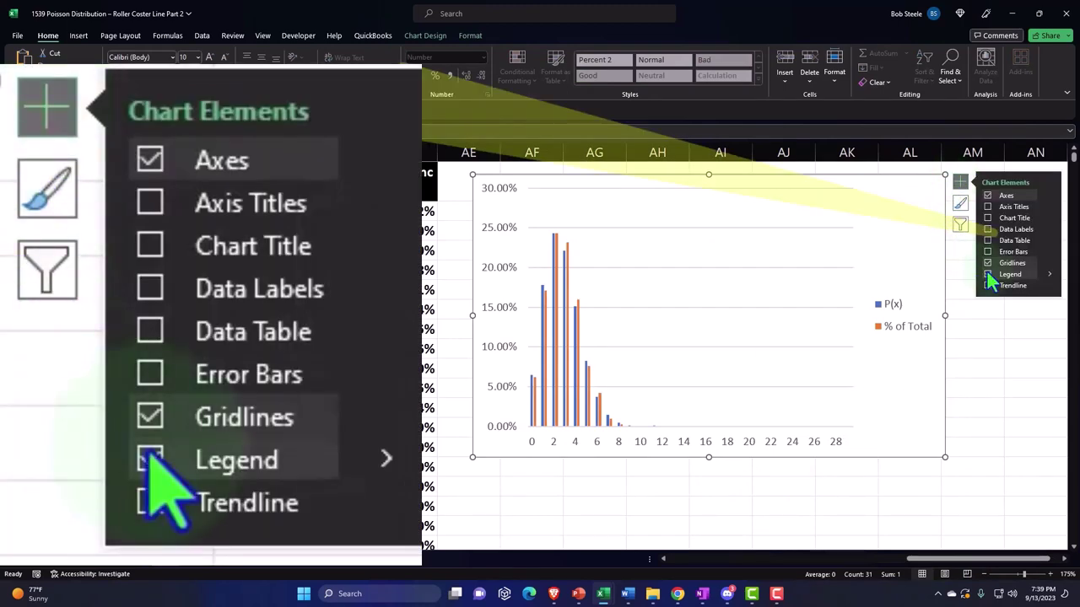
click(960, 181)
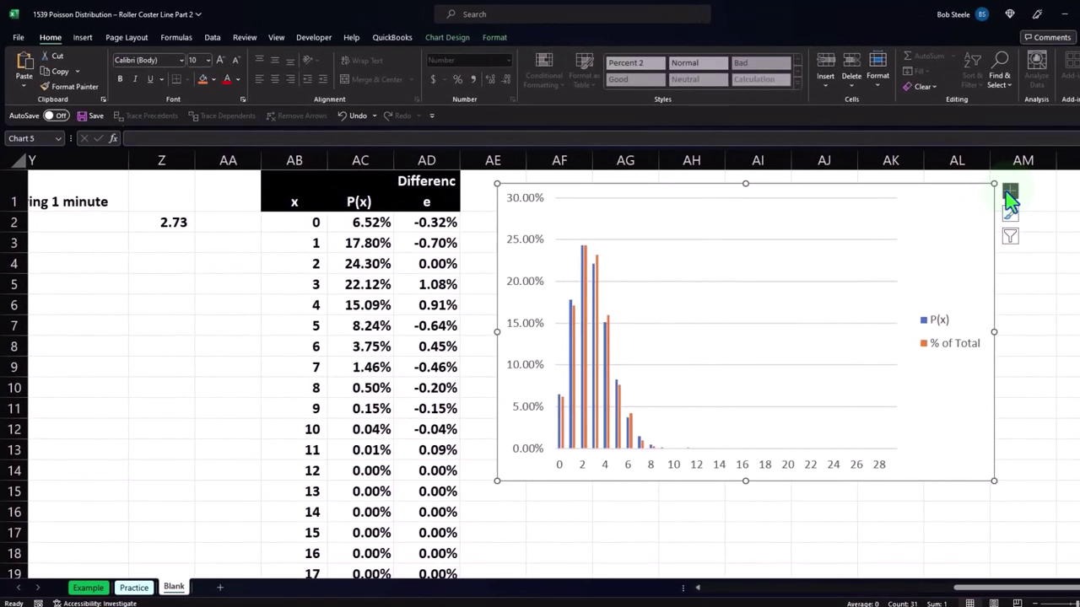
Insert a Line with Markers chart of the P(x) data in AC1:AC31 and place it beneath the column chart
click(364, 197)
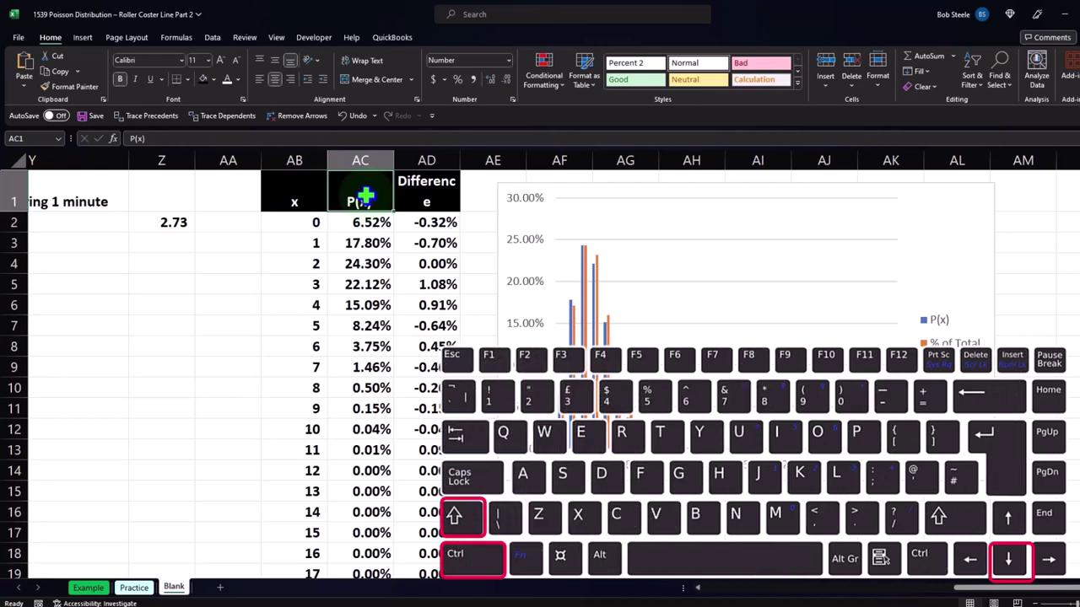
key(ctrl+shift+Down)
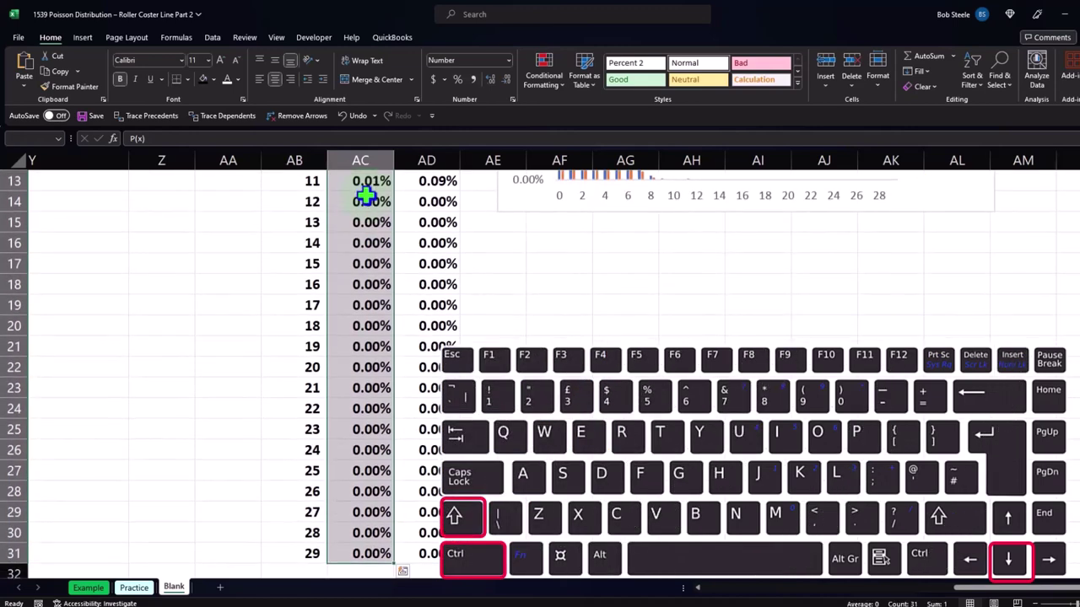
click(82, 37)
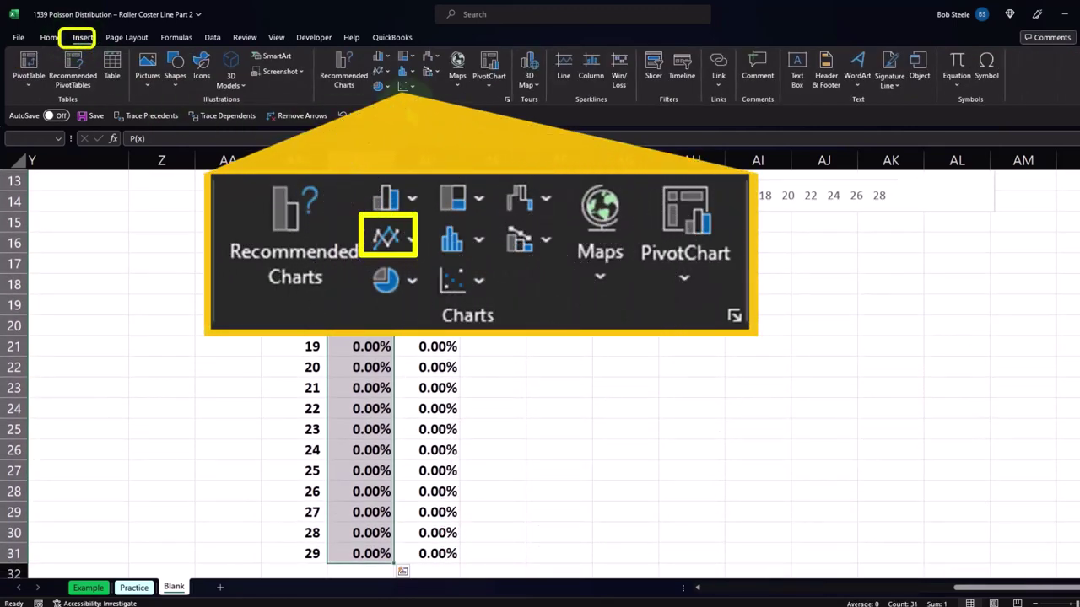
click(381, 69)
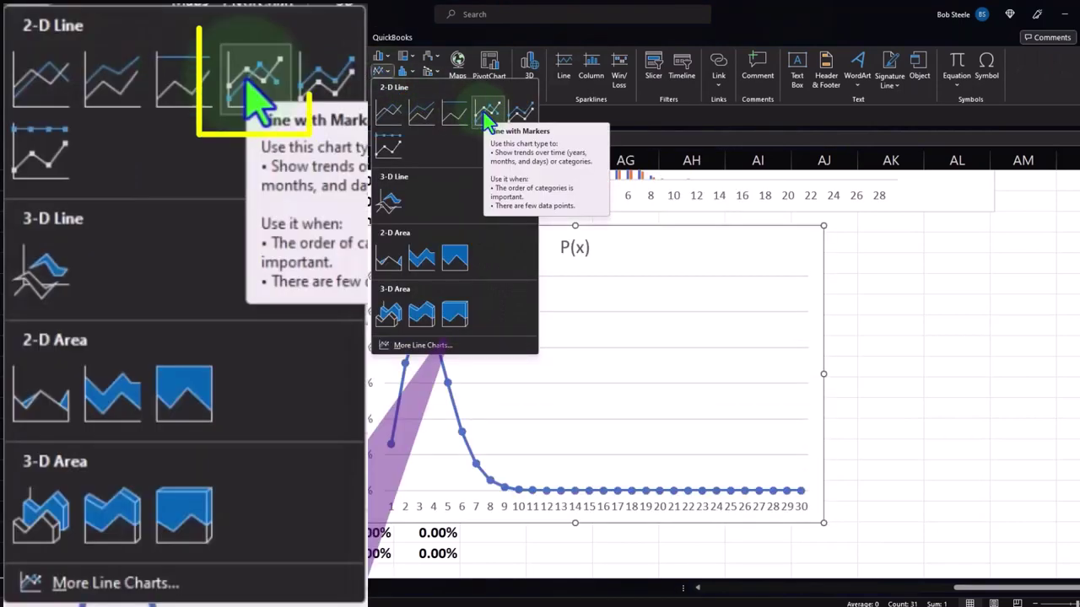
click(487, 119)
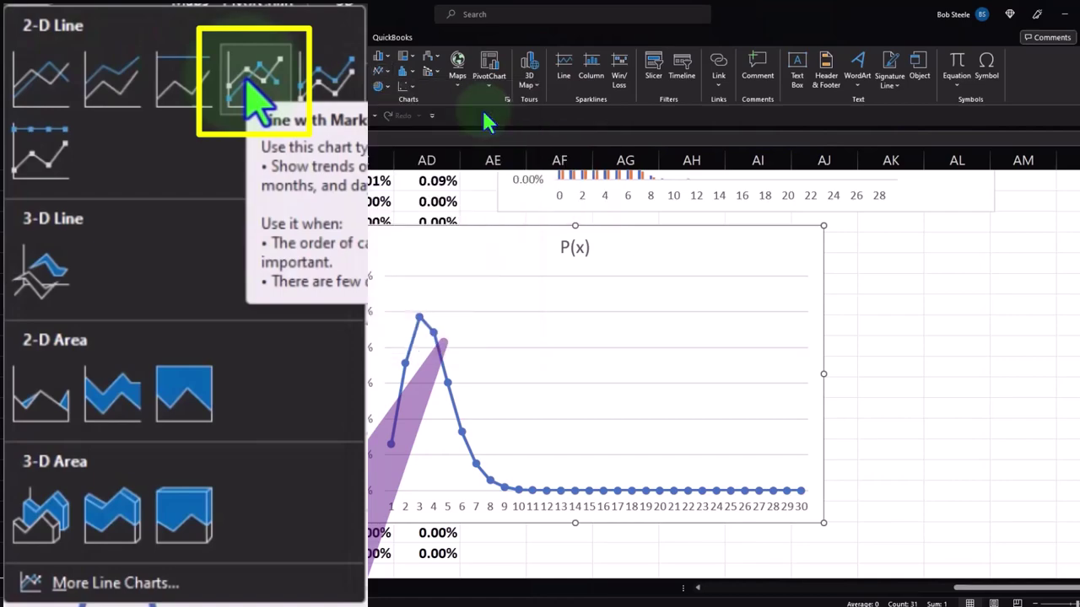
drag(374, 225, 535, 246)
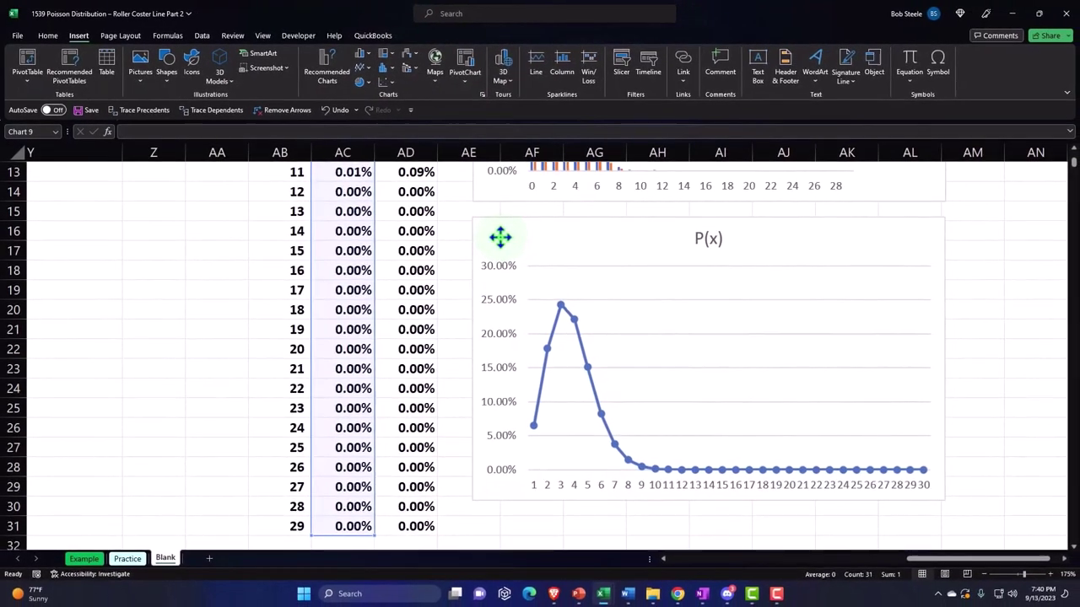
Add a second data series to the P(x) line chart, named from the % of Total header in L1
click(511, 253)
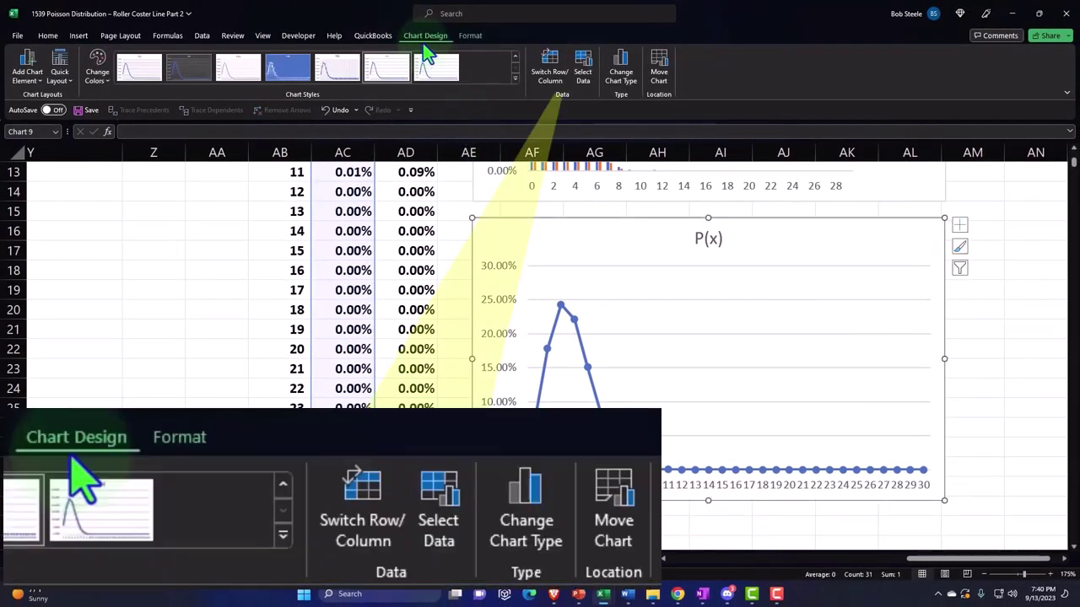
click(581, 68)
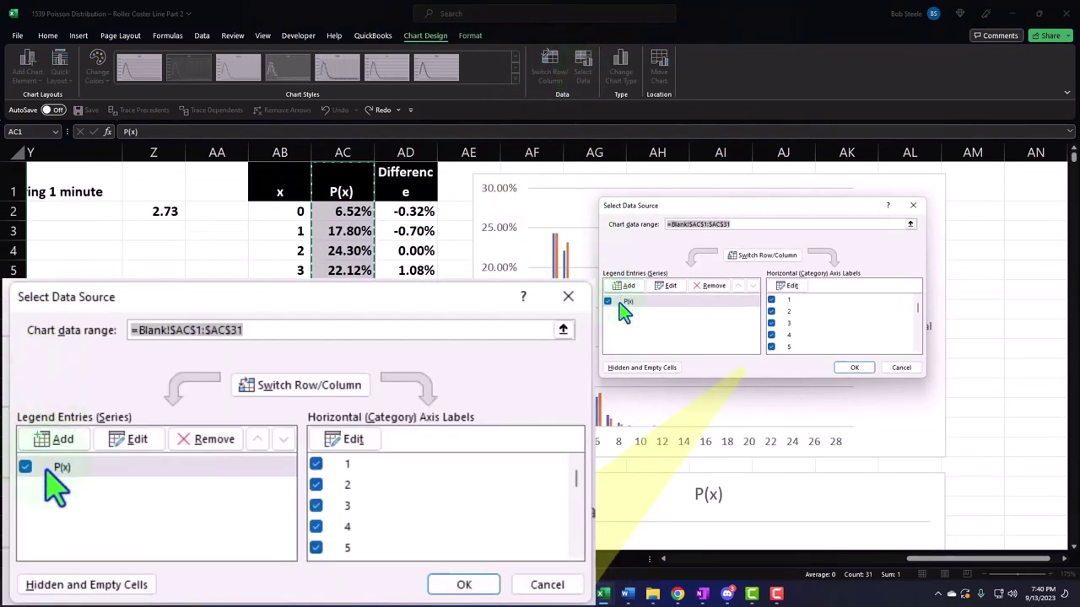
click(624, 286)
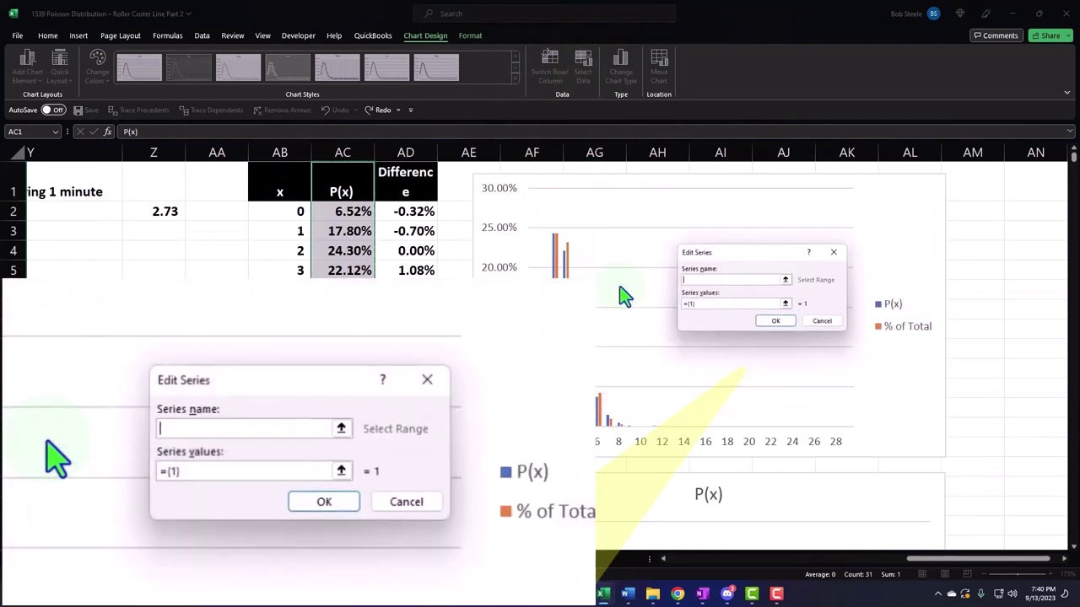
drag(919, 558, 722, 581)
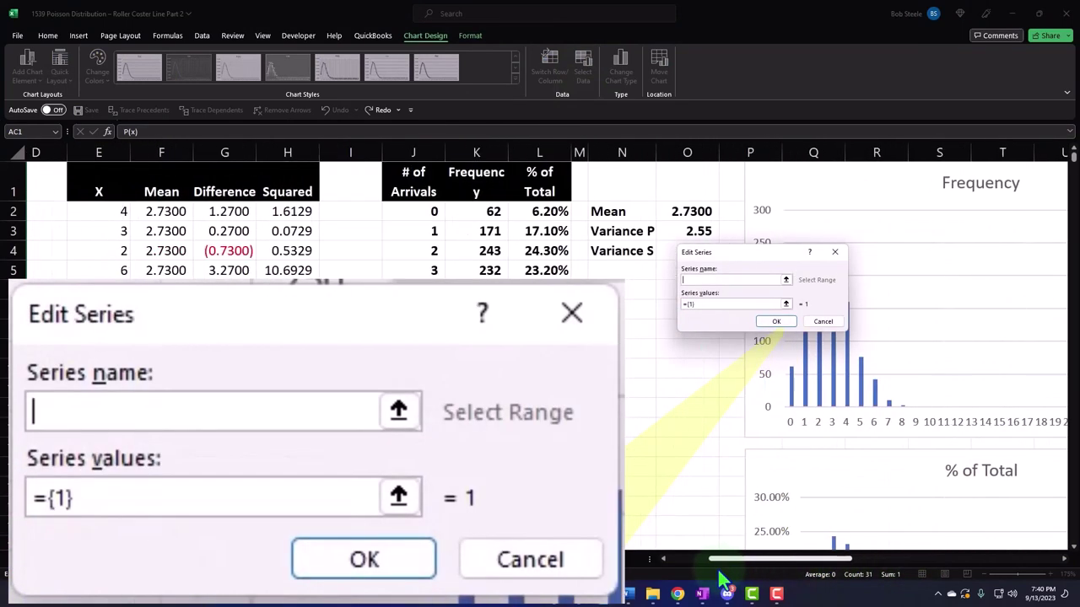
click(540, 182)
Set the line chart's second series values to the % of Total data in L2:L31 and accept the series
click(704, 303)
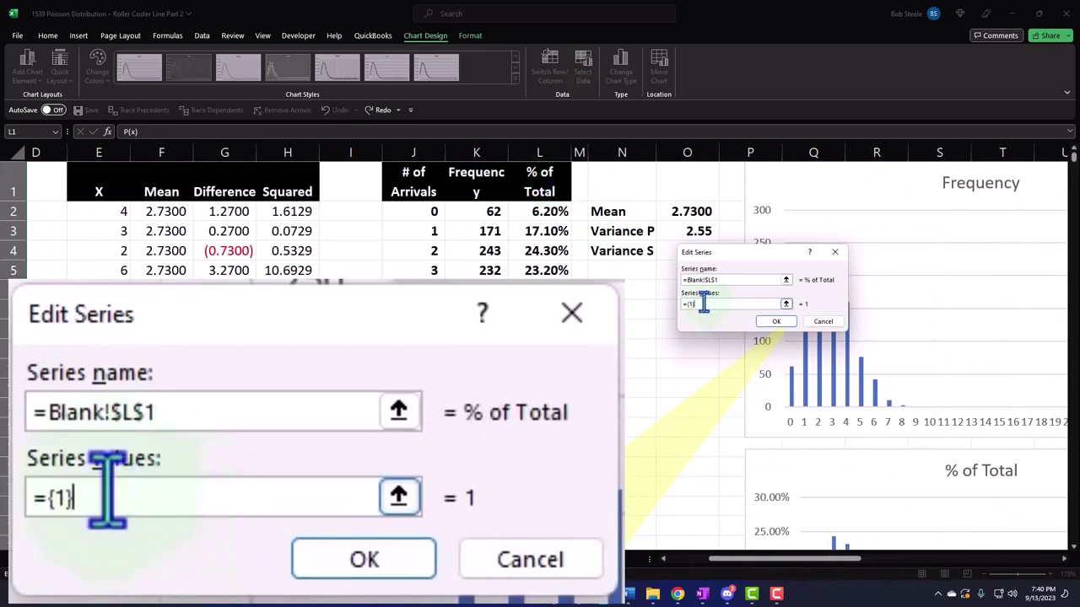
click(786, 304)
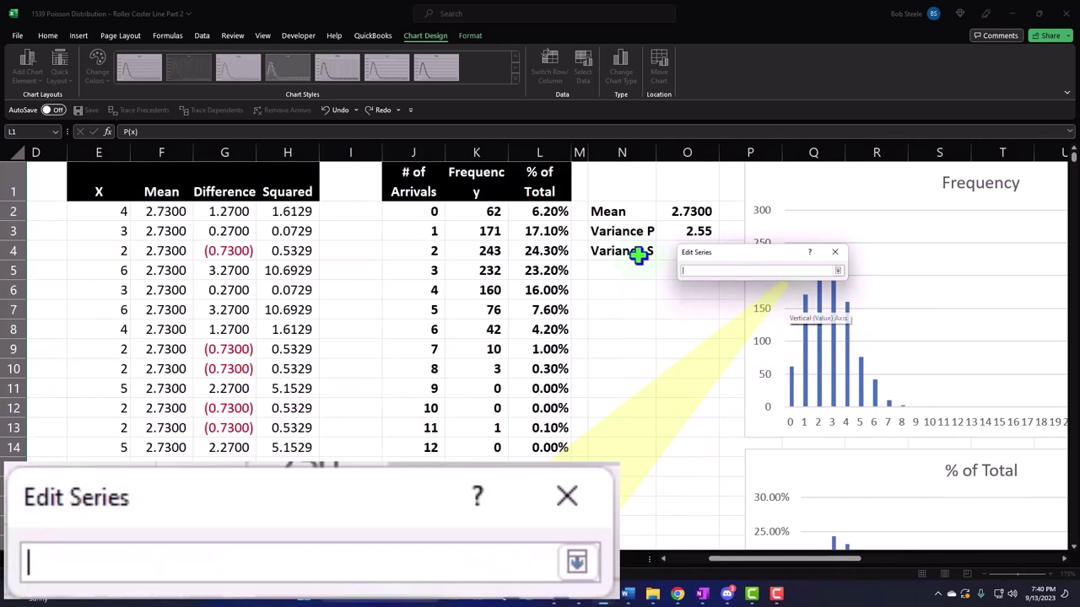
click(546, 213)
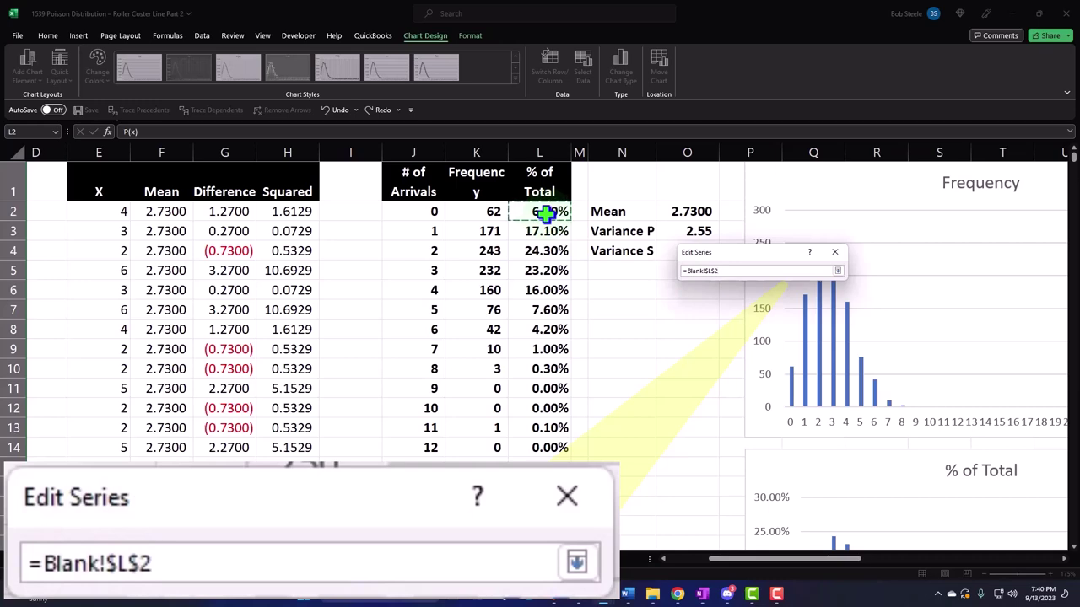
key(ctrl+shift+Down)
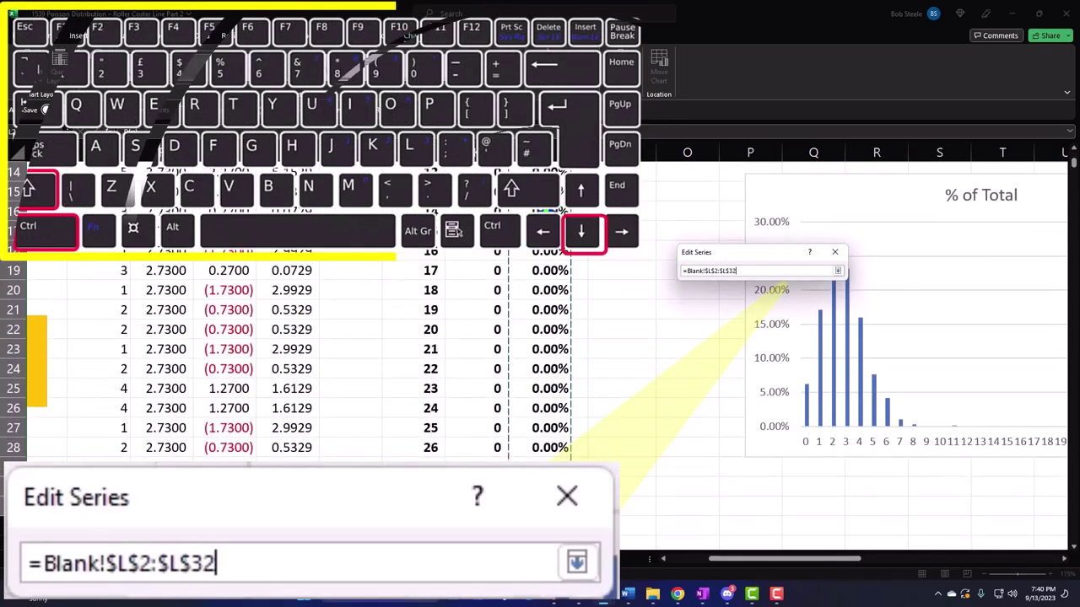
key(shift+Up)
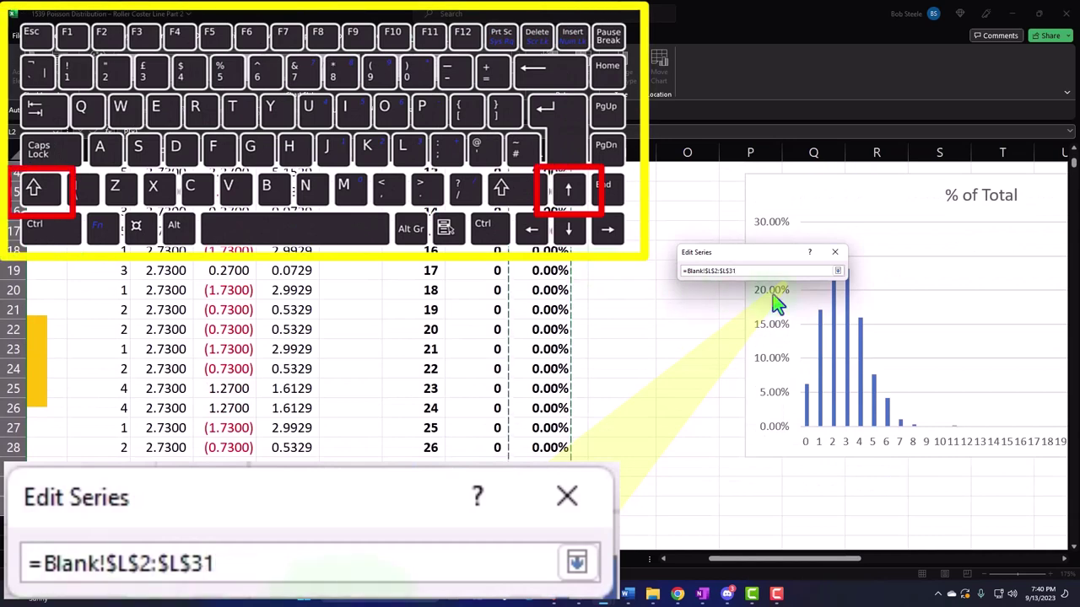
click(836, 270)
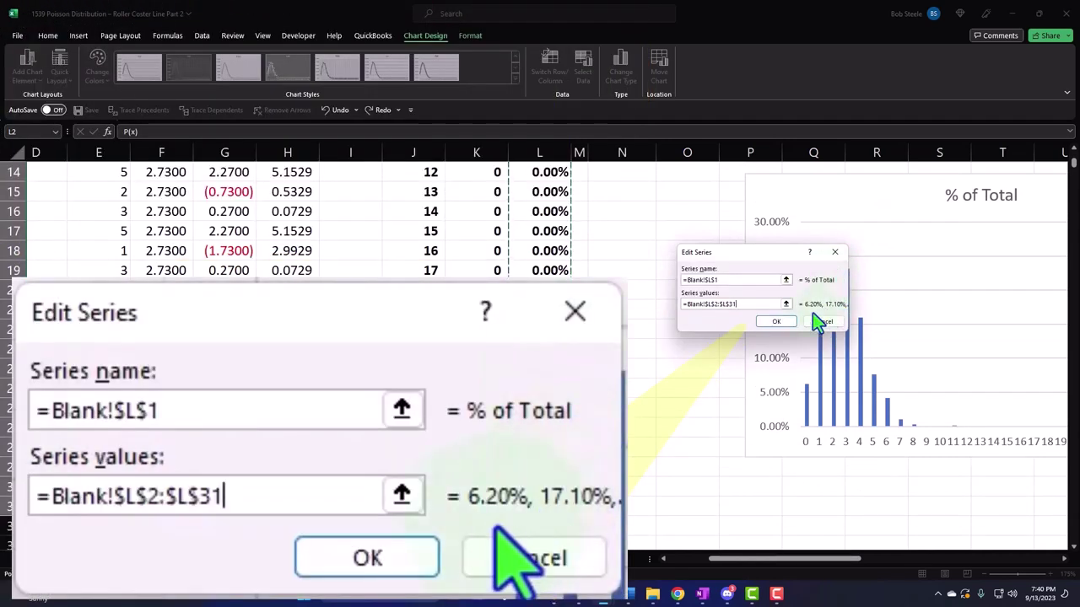
click(786, 321)
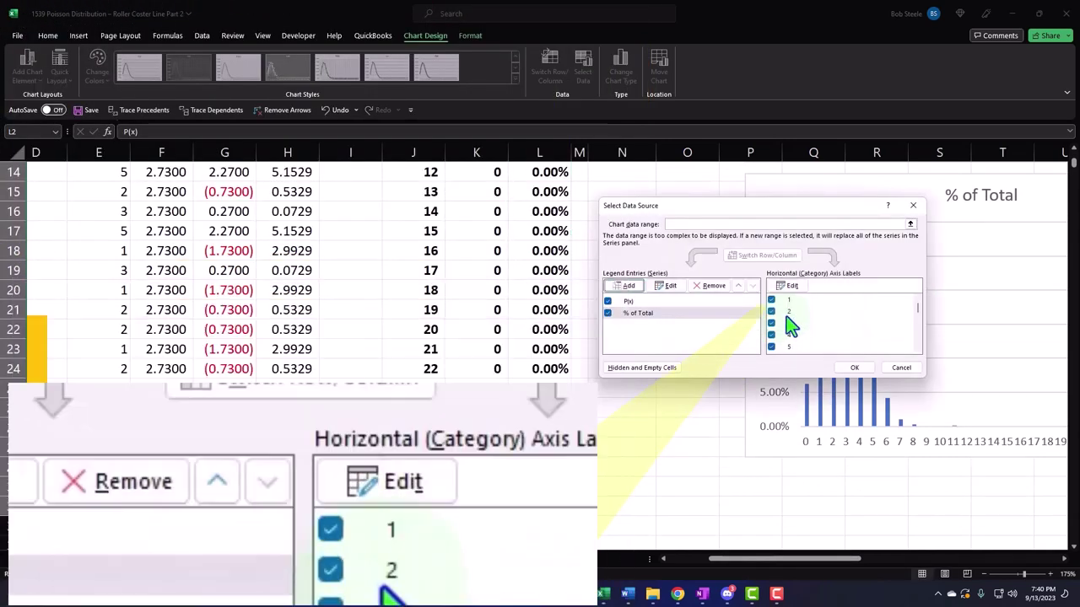
Set the line chart's horizontal axis labels to the x values in AB2:AB31 and apply the data source changes
click(780, 287)
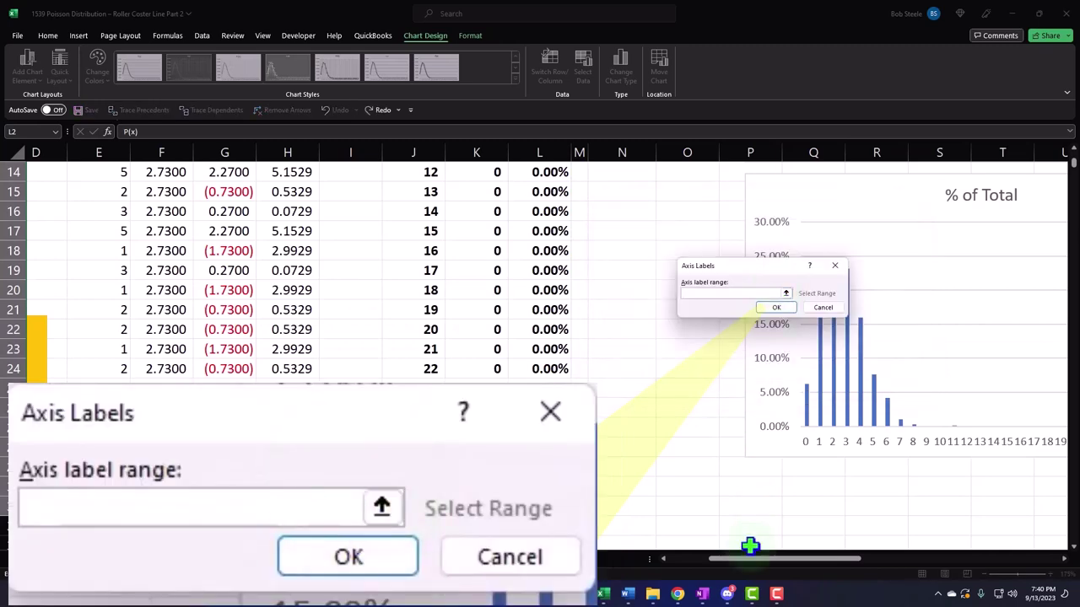
drag(749, 565, 959, 570)
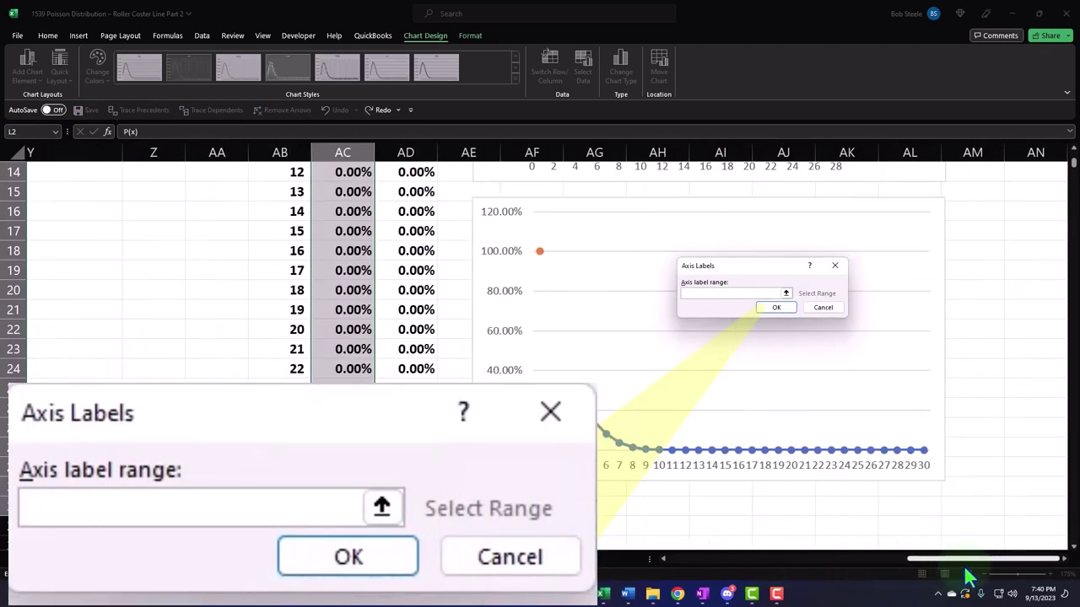
scroll(615, 446, up, 5)
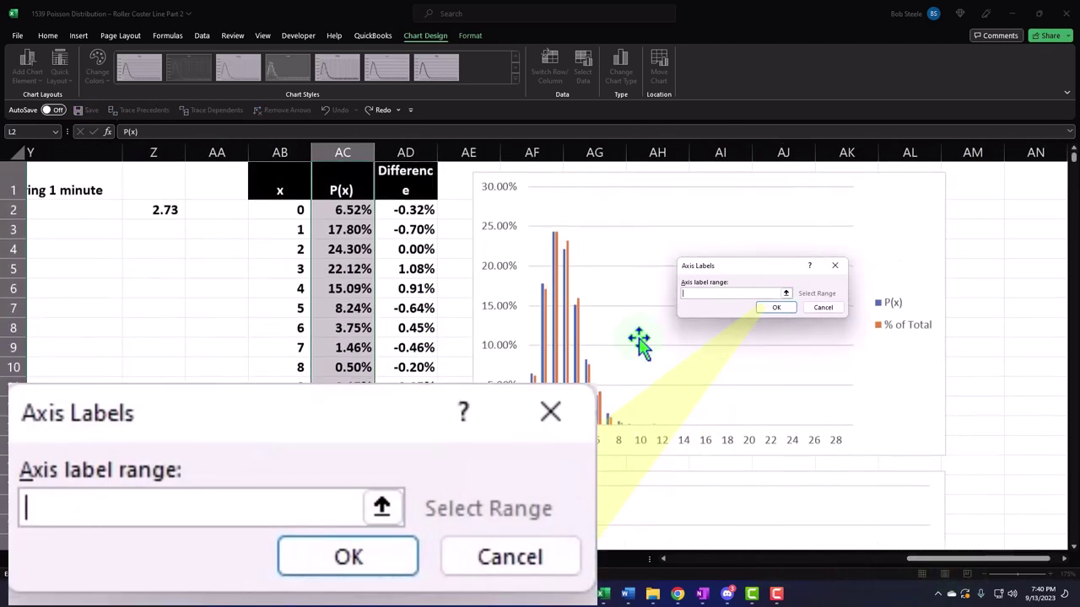
click(785, 293)
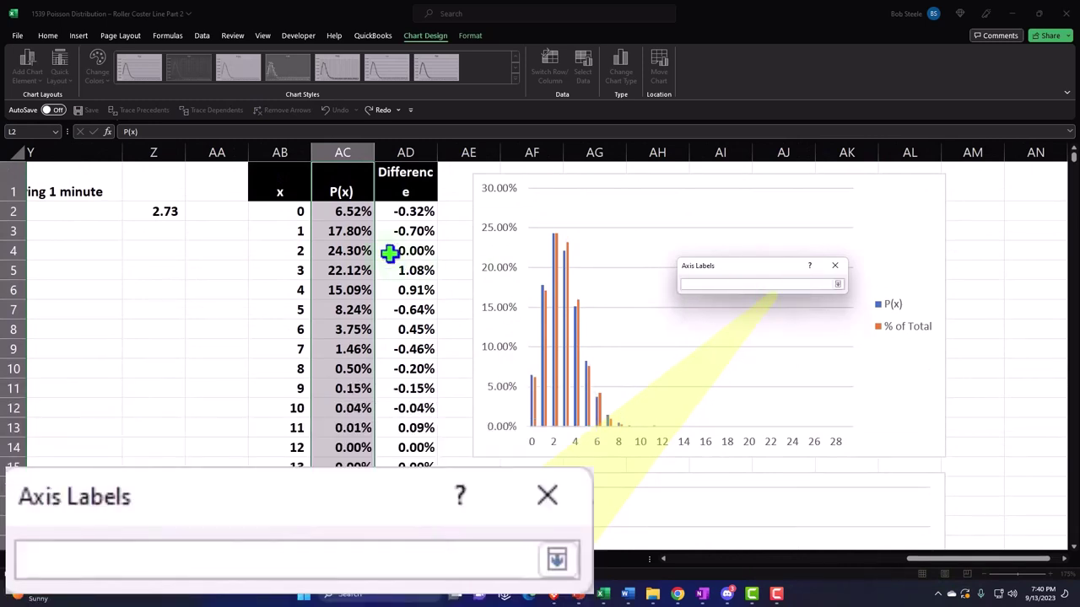
click(284, 212)
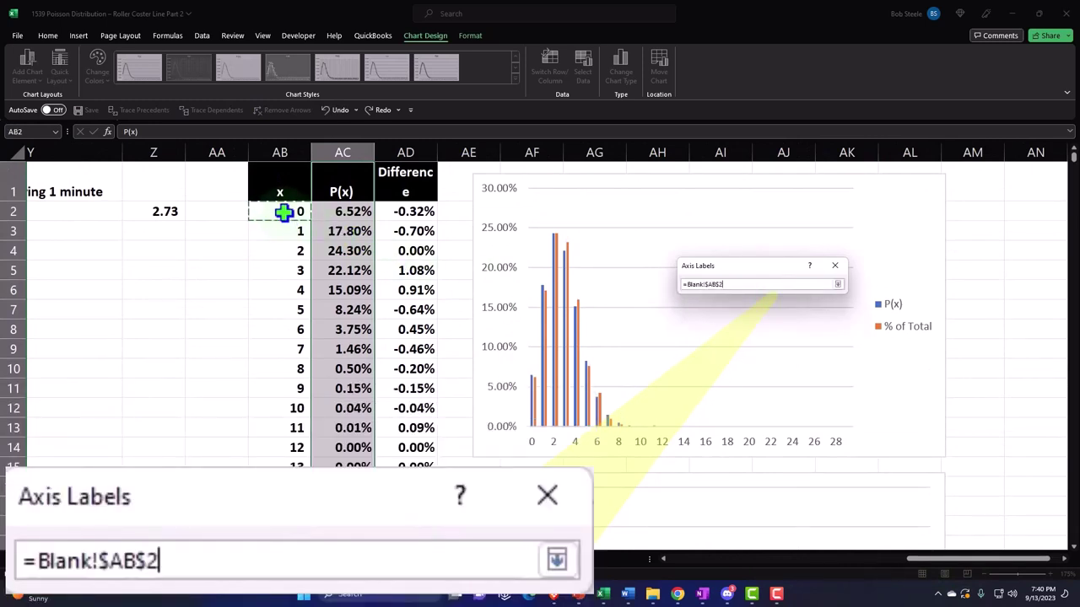
key(ctrl+shift+Down)
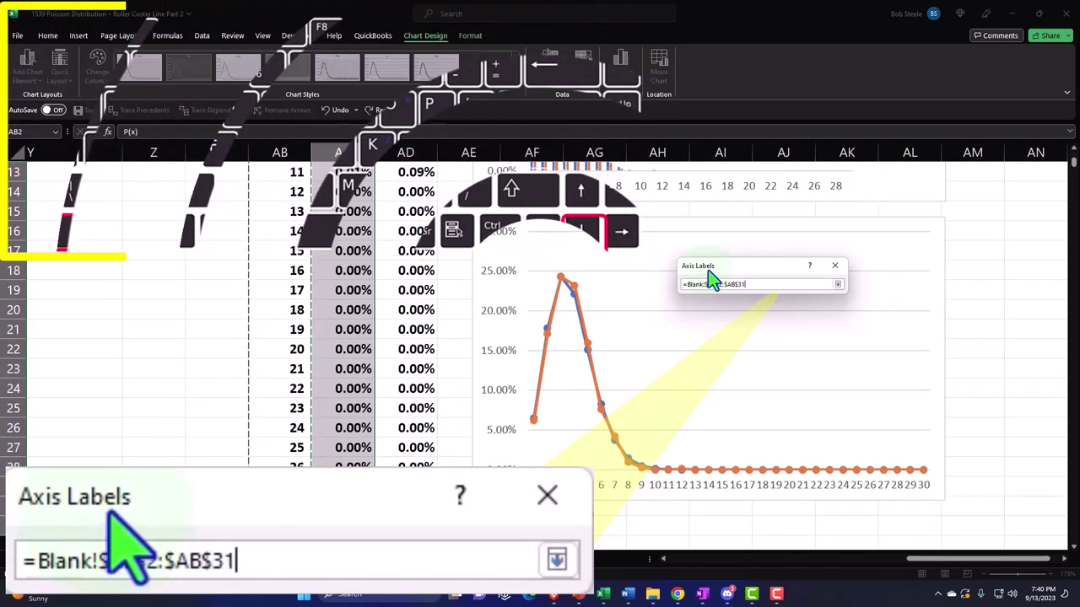
click(837, 285)
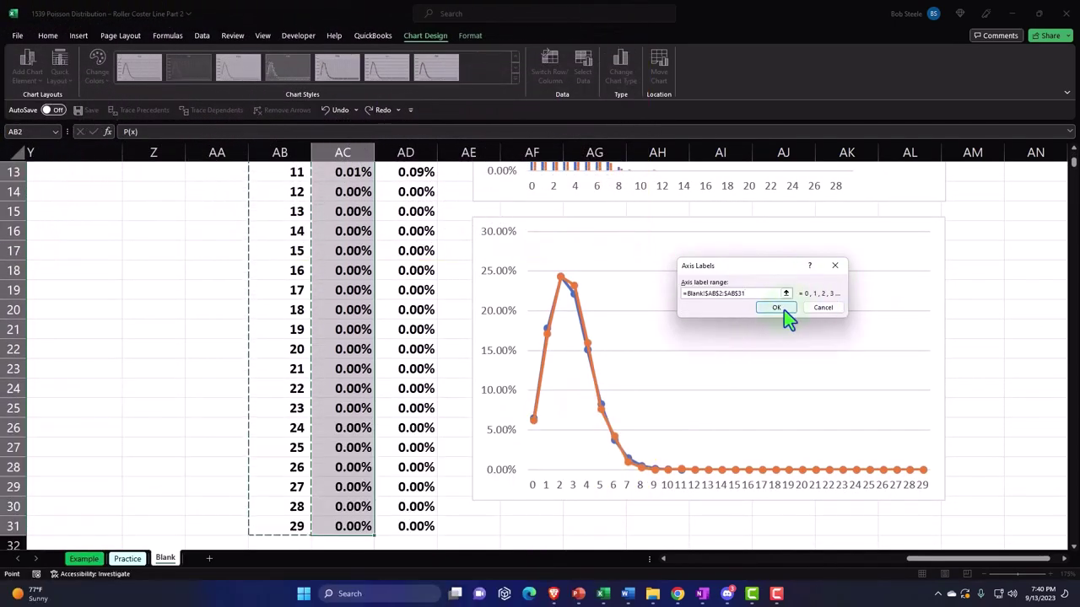
click(779, 309)
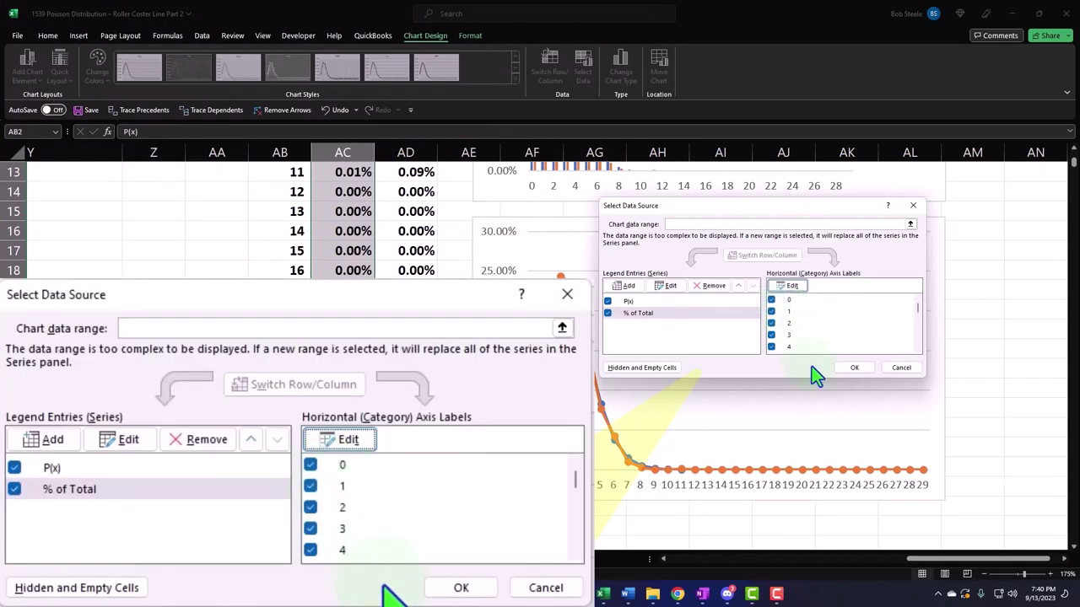
click(853, 370)
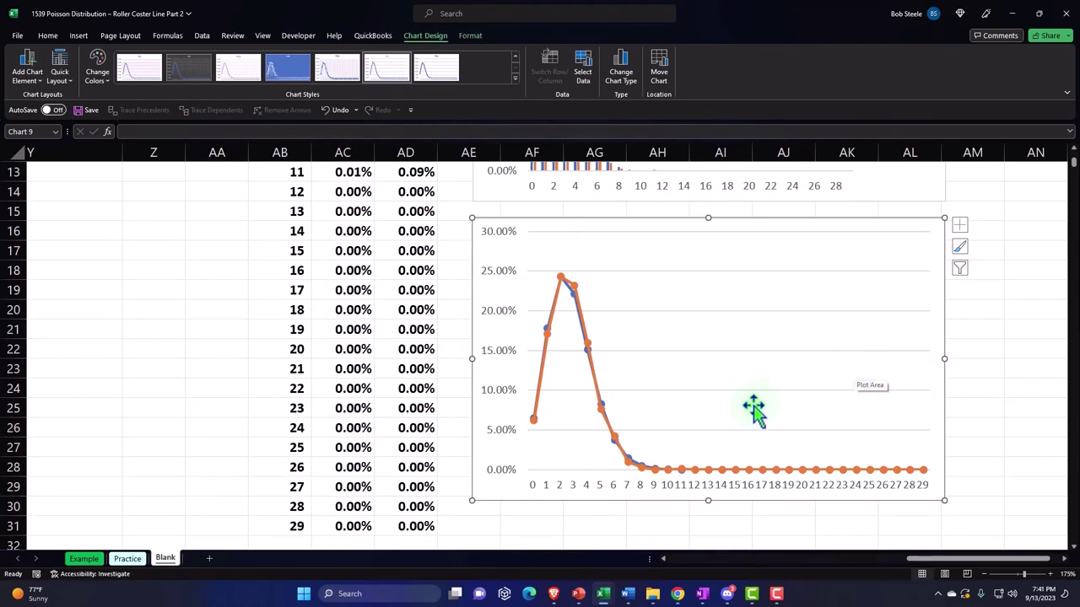
Add a legend to the P(x) and % of Total line chart
click(956, 229)
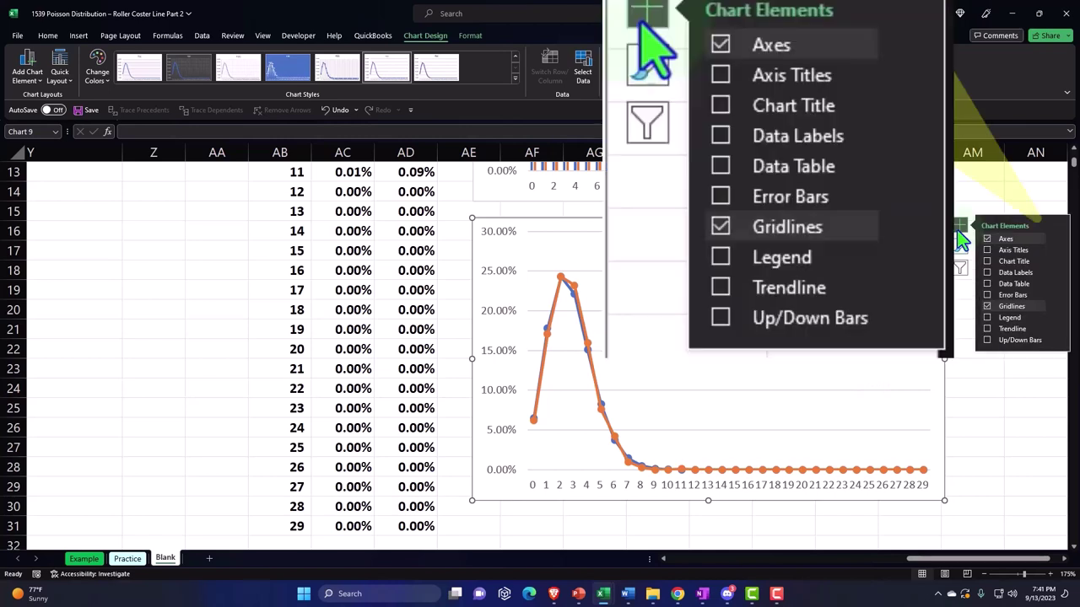
click(987, 318)
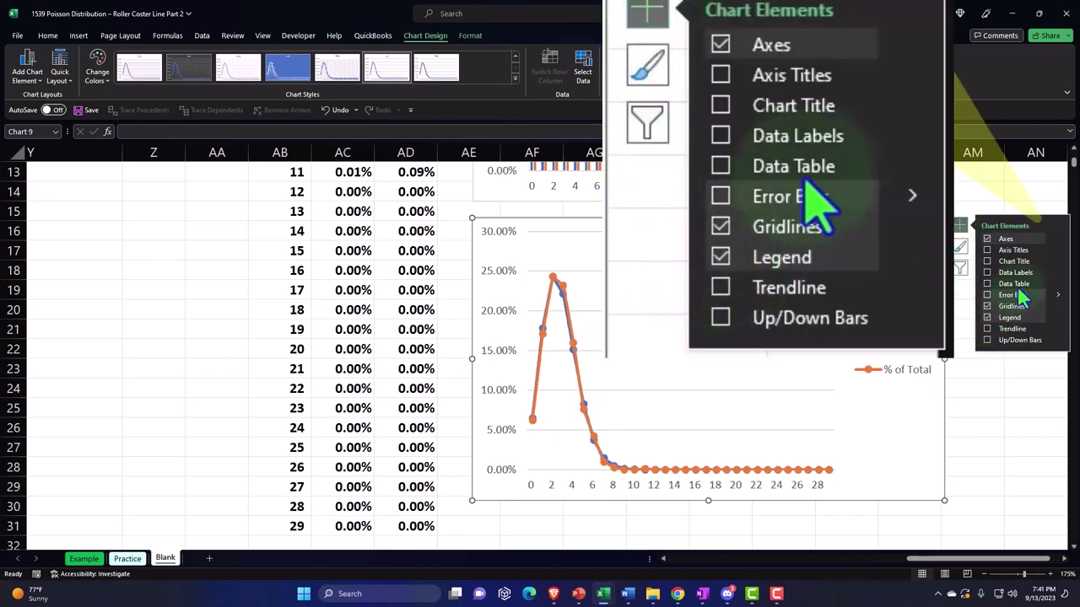
click(977, 445)
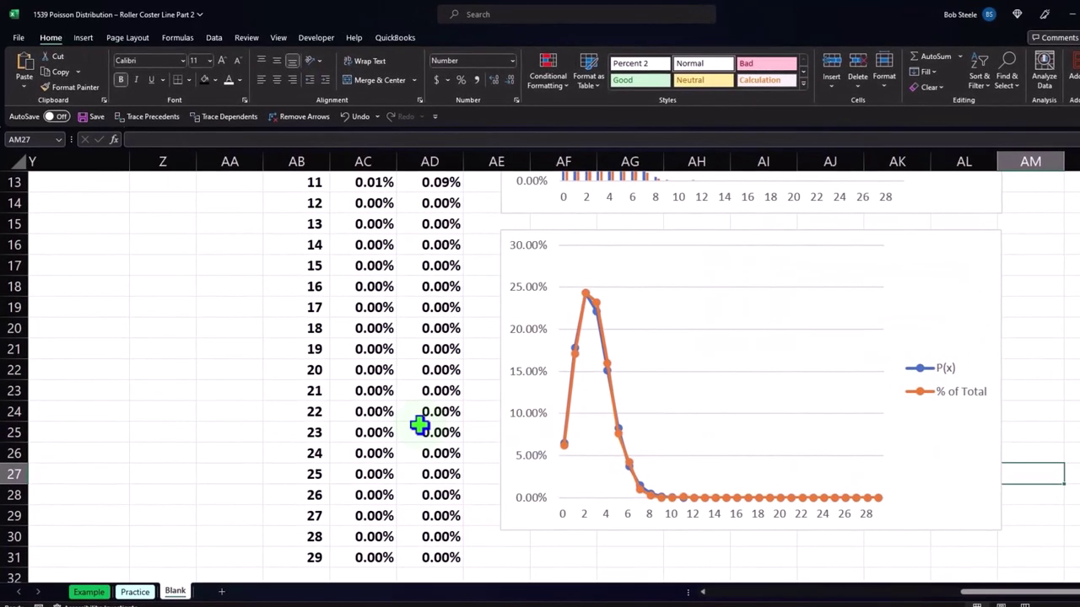
Move the column chart and the line chart rightward to start at about column AL, clearing space beside the Poisson table
scroll(413, 427, up, 4)
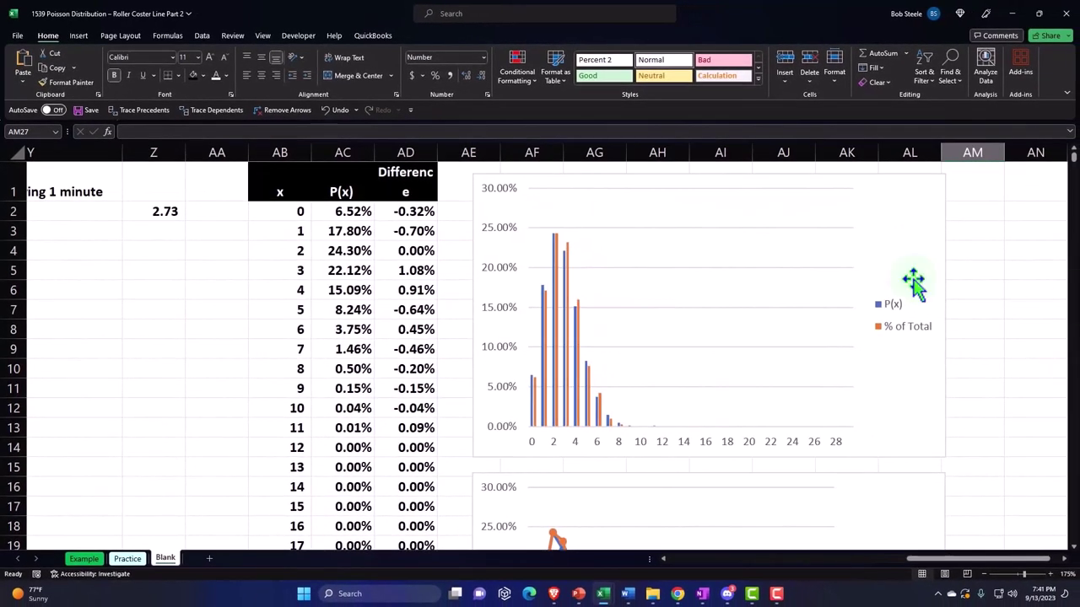
click(554, 224)
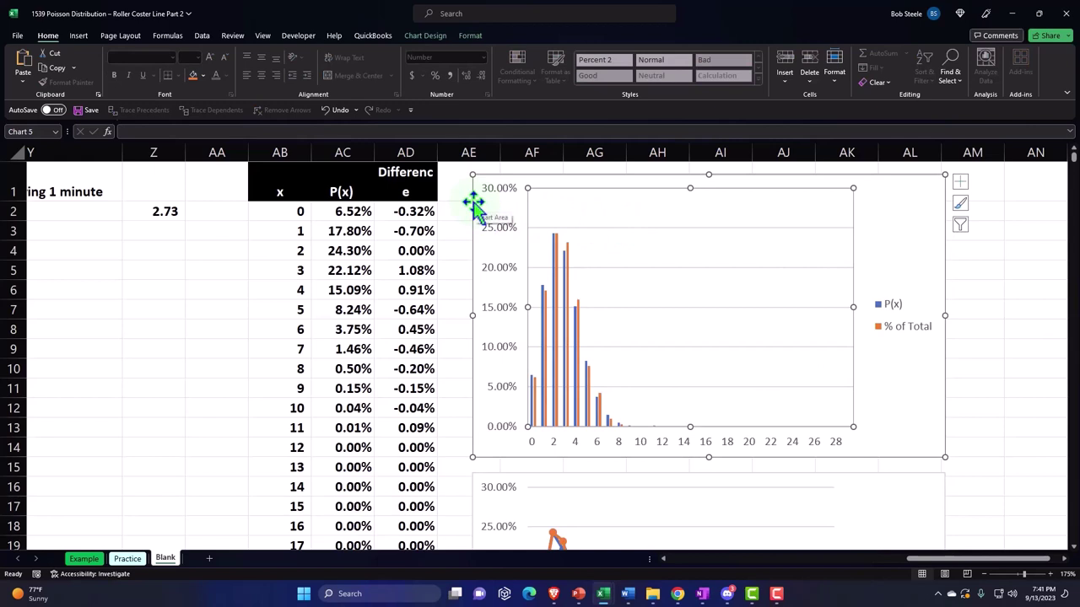
drag(472, 202, 877, 194)
drag(475, 513, 882, 507)
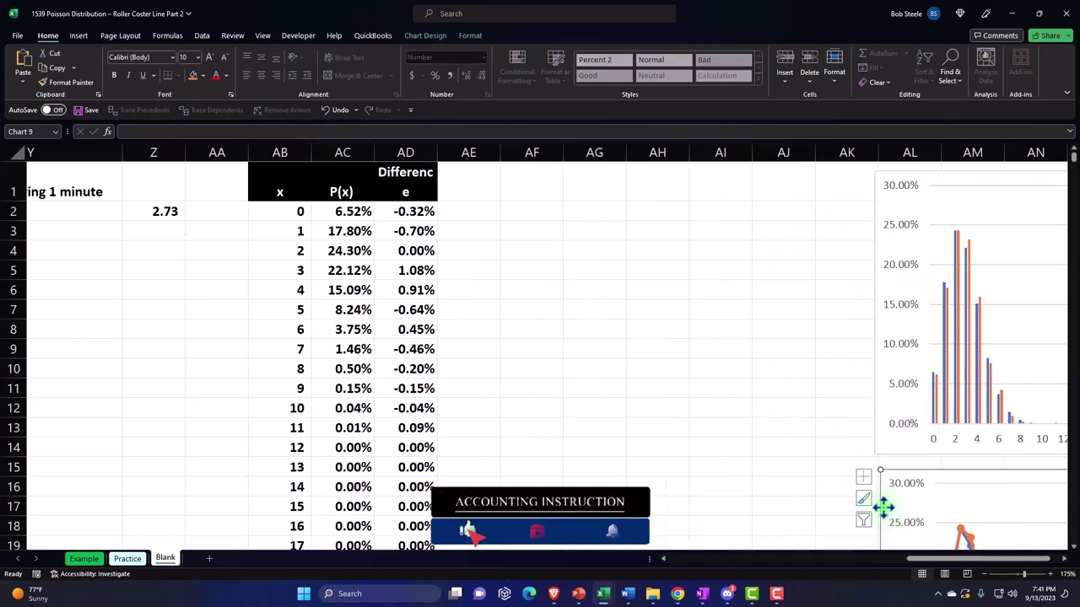
Enter the label Mean in cell AF2
click(497, 367)
click(517, 207)
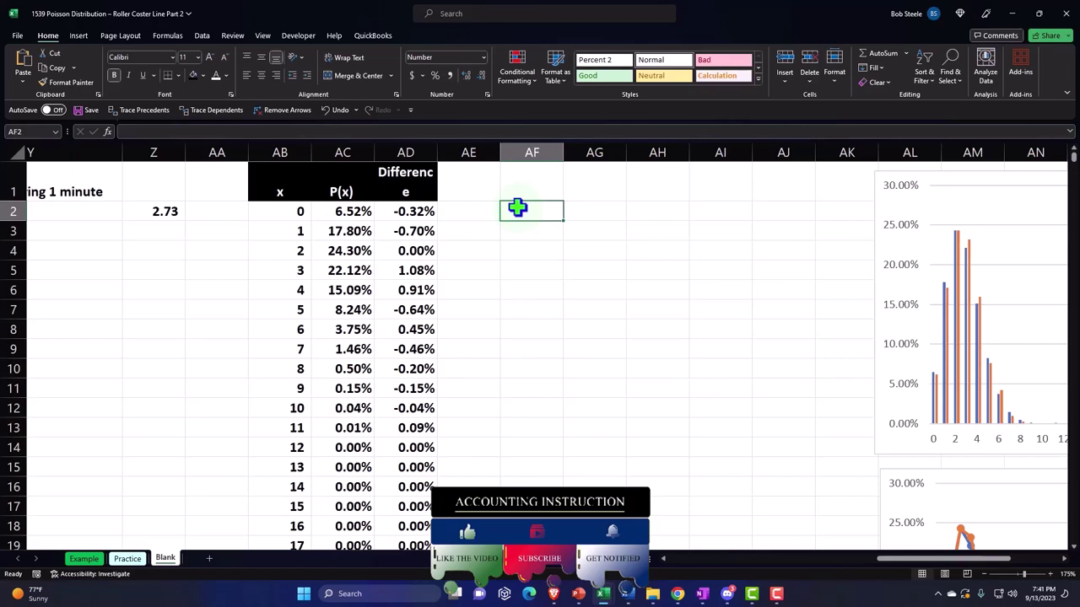
text(mean)
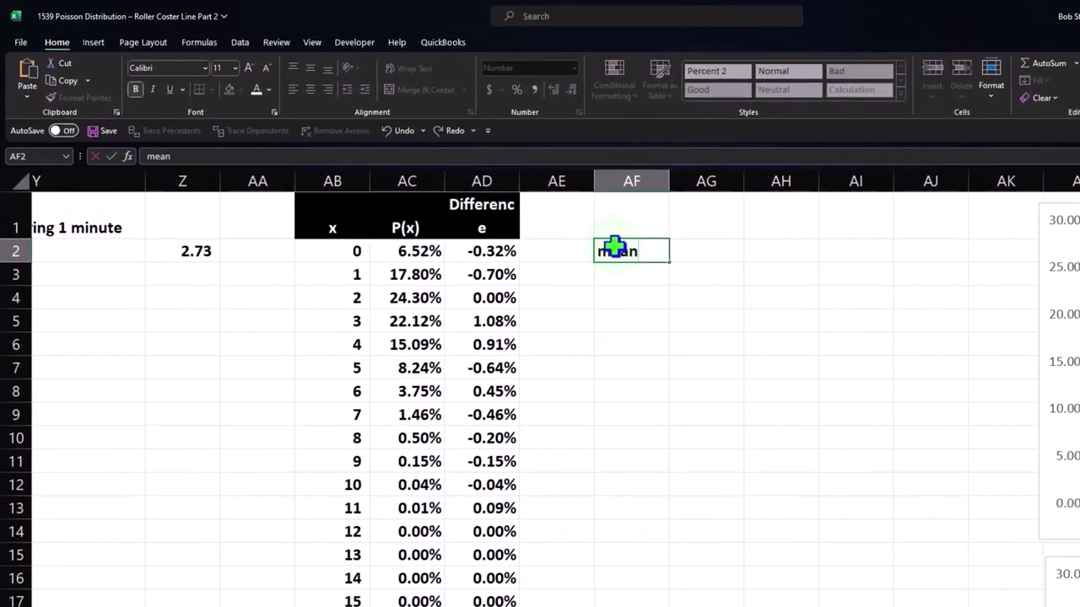
key(BackSpace)
key(BackSpace)
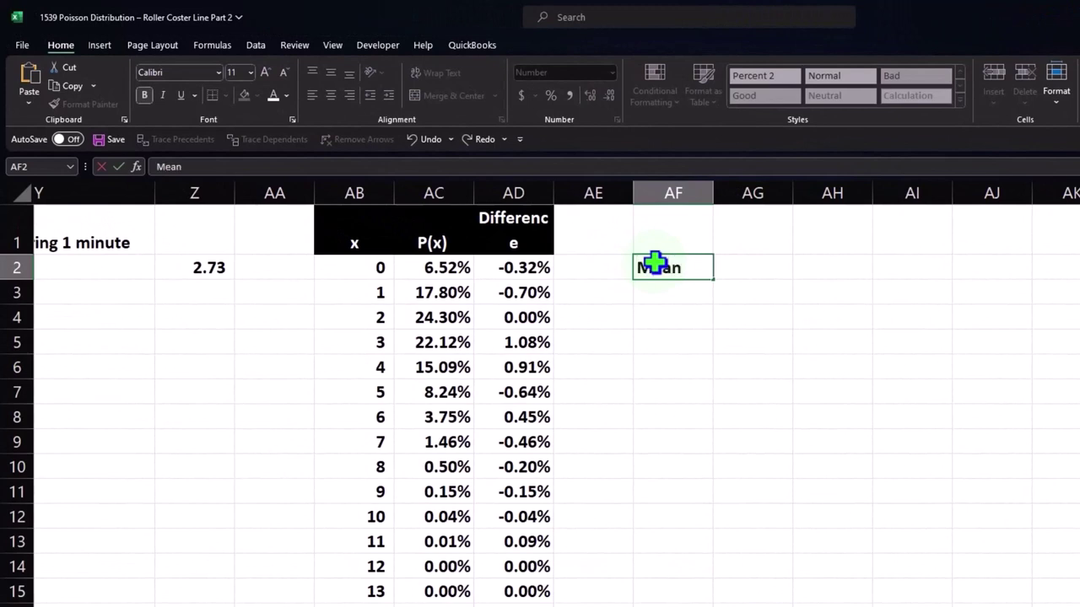
key(Tab)
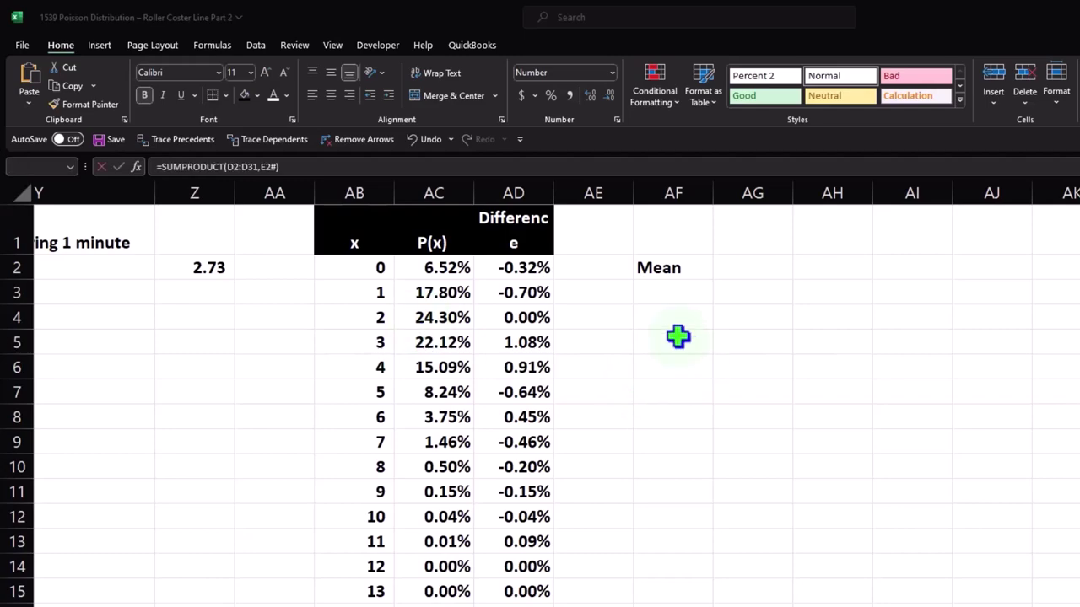
Examine the original arrivals data, the frequency table and the Mean, Variance P and Variance S figures in columns E to O
key(Left)
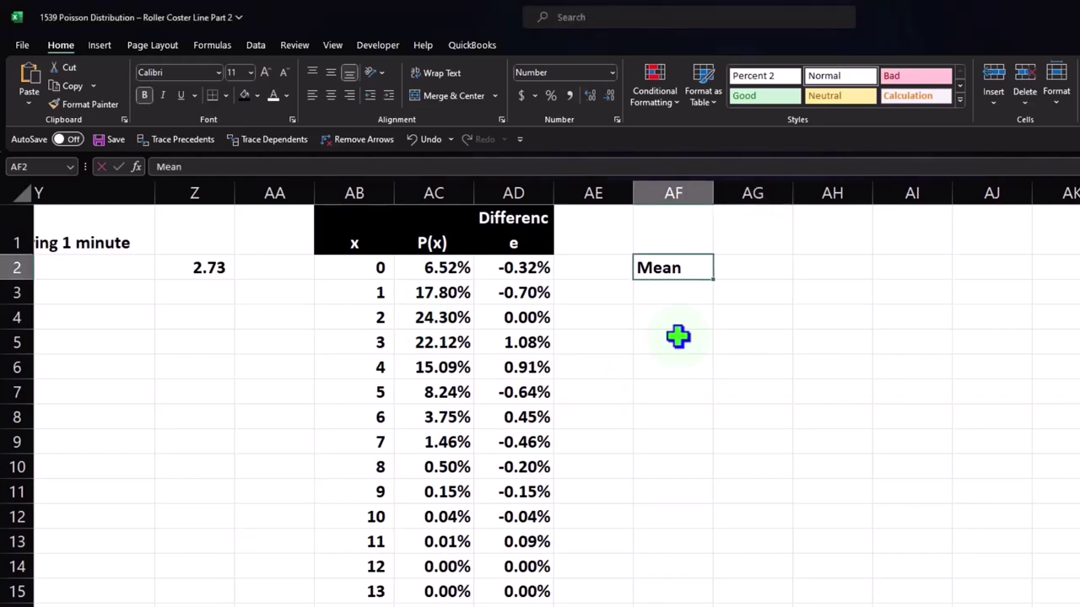
key(ctrl+bracketleft)
key(ctrl+bracketleft)
key(Left)
key(Left)
key(Left)
key(Left)
key(Left)
key(Left)
key(Left)
key(Left)
key(Left)
key(Left)
key(Left)
key(Left)
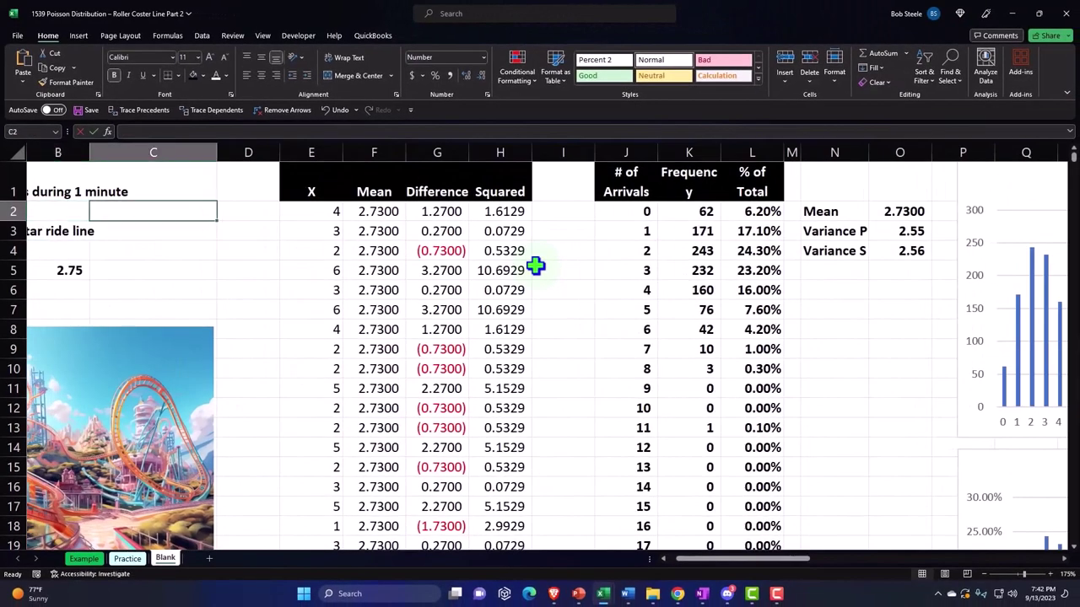
key(Right)
key(Right)
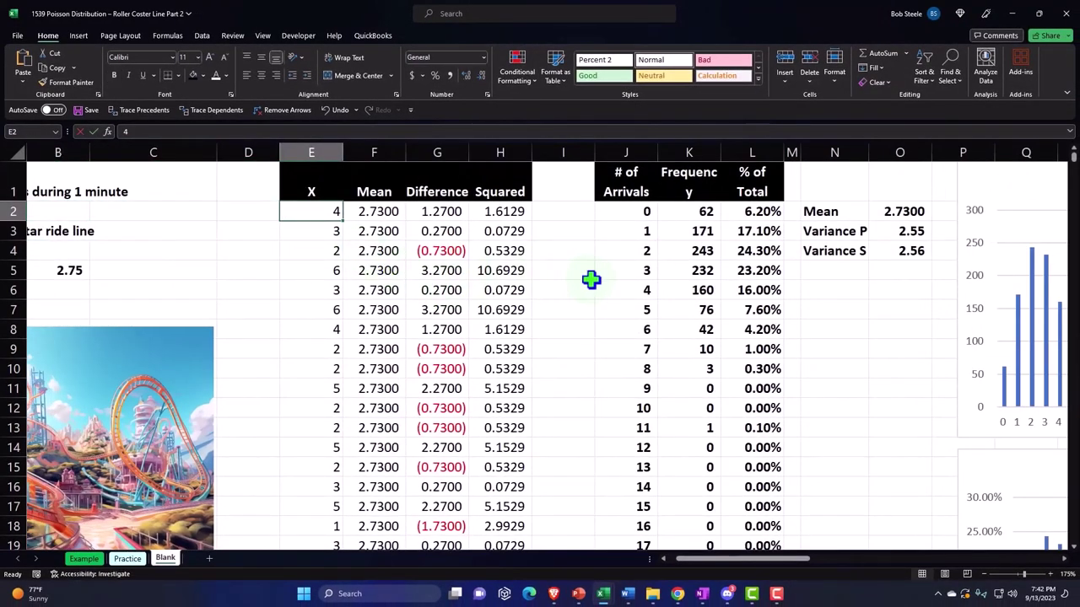
click(636, 255)
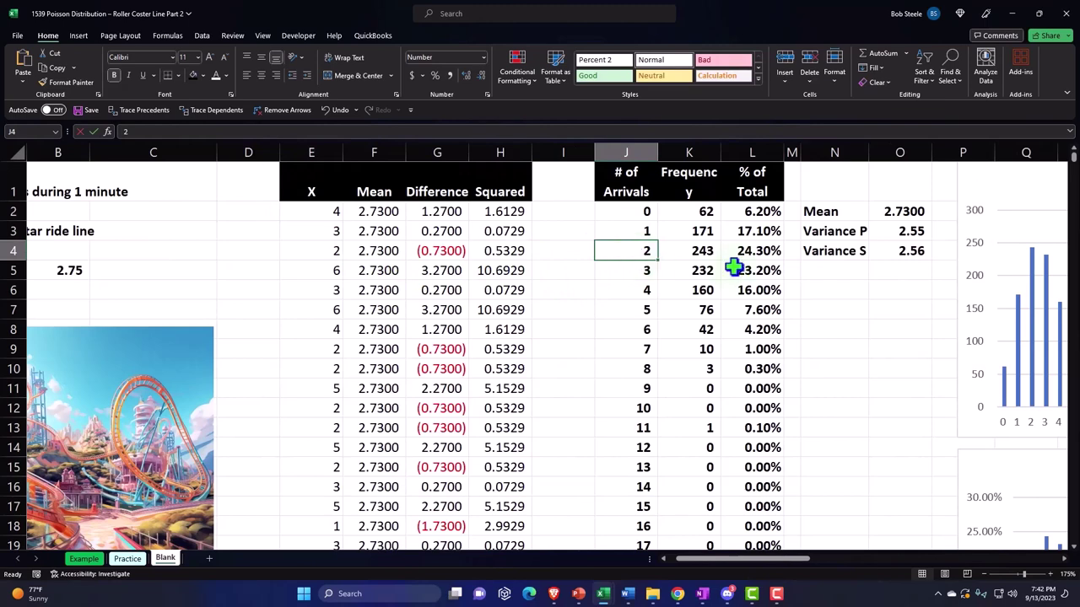
click(787, 251)
key(Right)
key(Right)
key(Right)
key(Right)
key(Right)
key(Right)
key(Right)
key(Right)
key(Right)
key(Right)
key(Right)
key(Right)
key(Right)
key(Right)
key(Right)
key(Right)
key(Right)
key(Right)
key(Right)
key(Right)
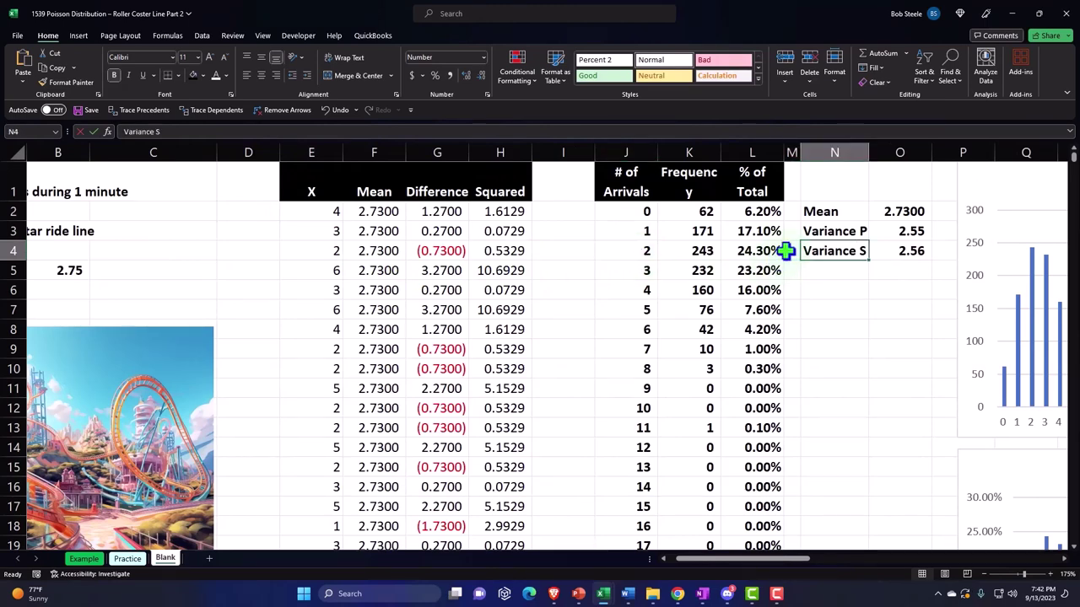
key(Right)
key(Right)
key(Right)
key(Right)
key(Right)
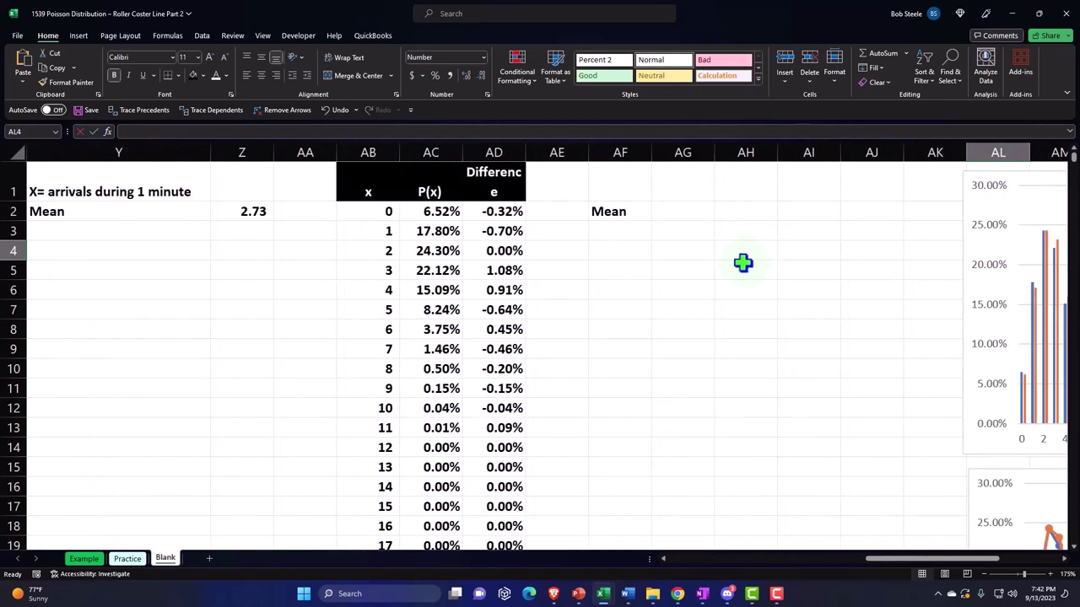
Move the Mean label to AG2 and enter the header X * P(x) in AE1
click(622, 216)
drag(623, 219, 651, 215)
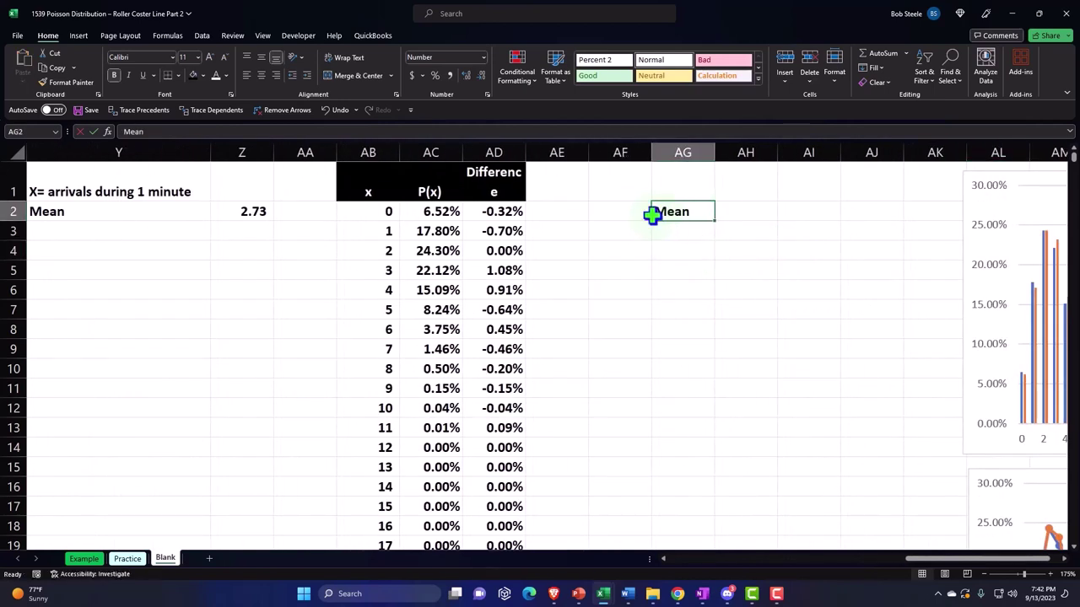
click(553, 183)
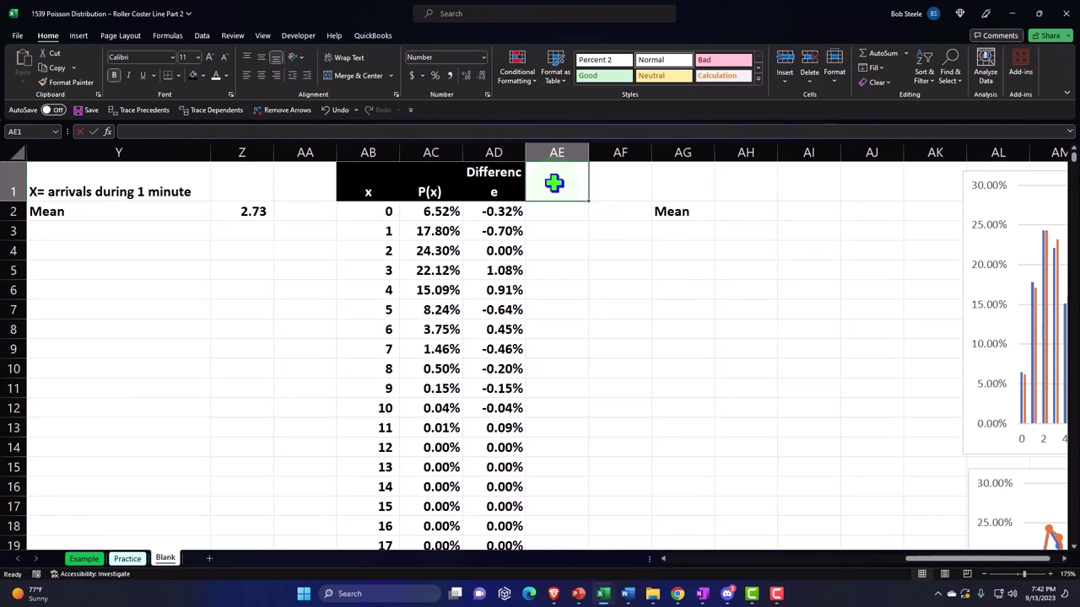
text(X)
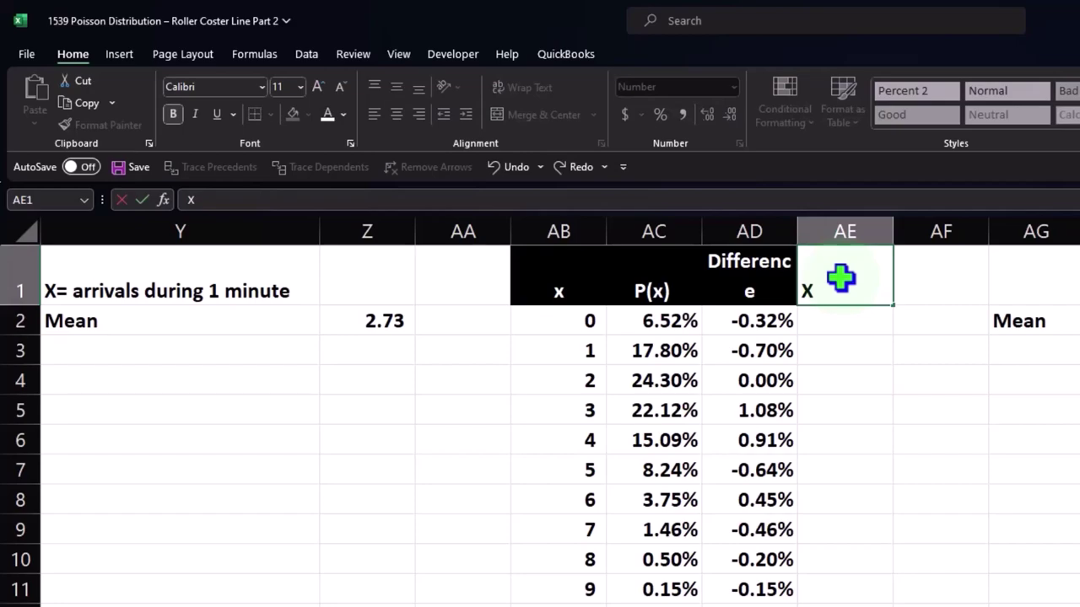
text( * P(x)
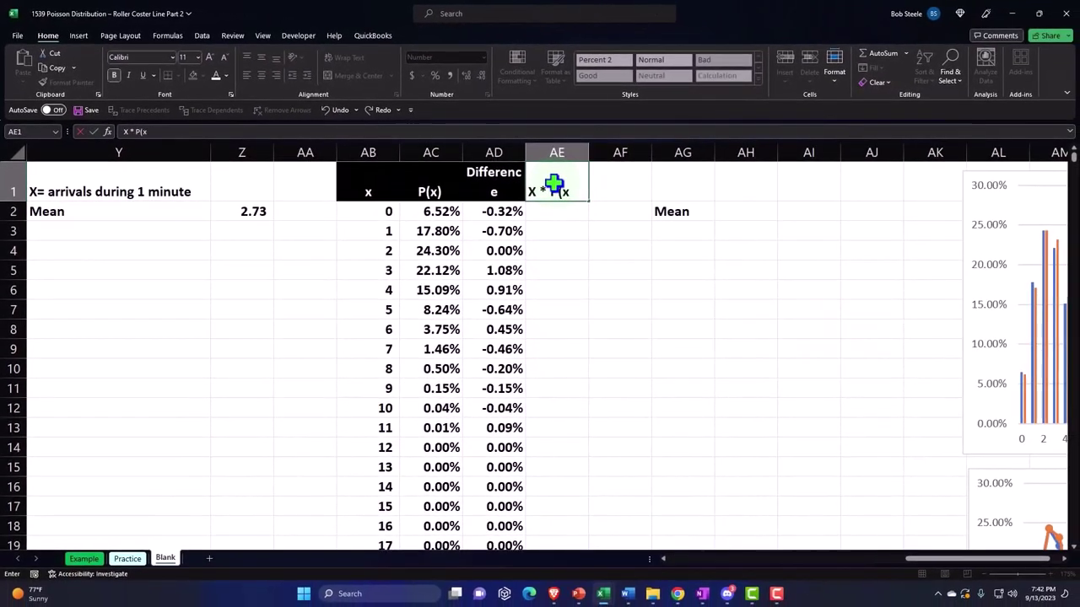
click(552, 184)
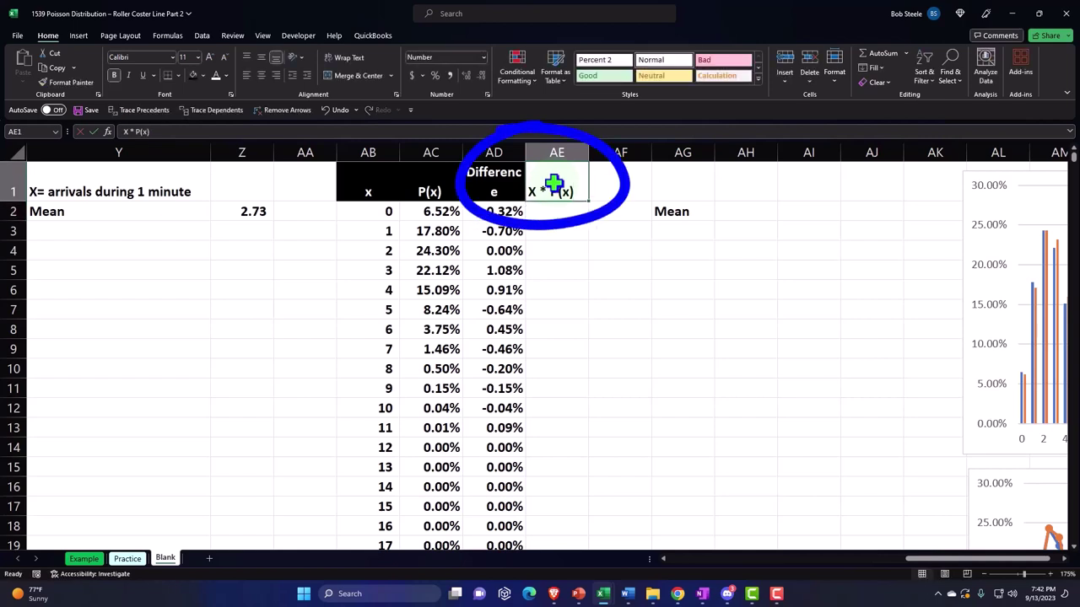
key(ctrl+Return)
Format the X * P(x) header in AE1 with black fill, white font, centered alignment and wrapped text
click(192, 75)
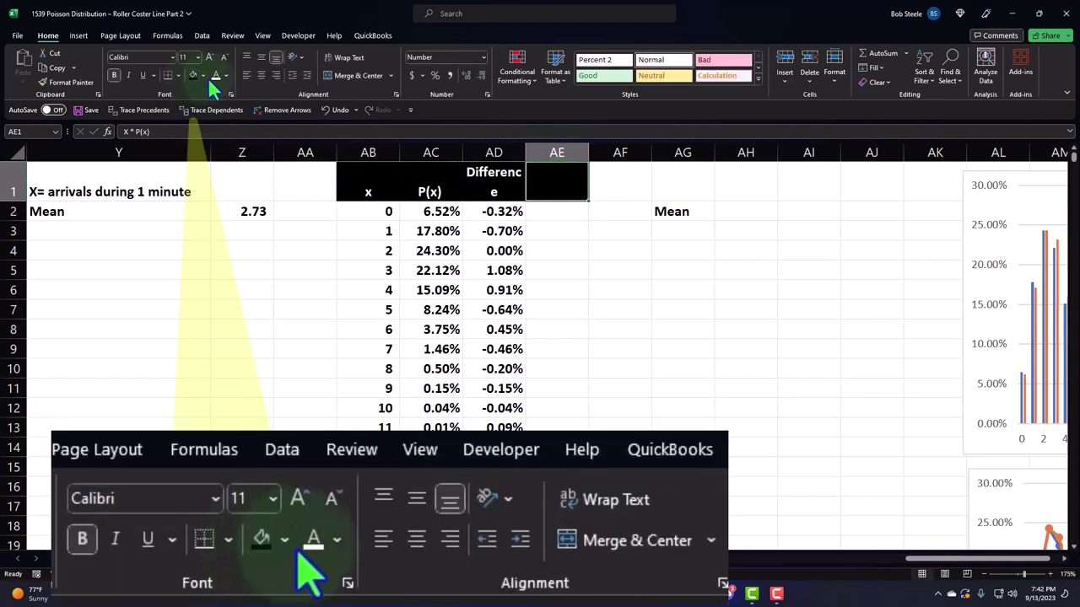
click(261, 76)
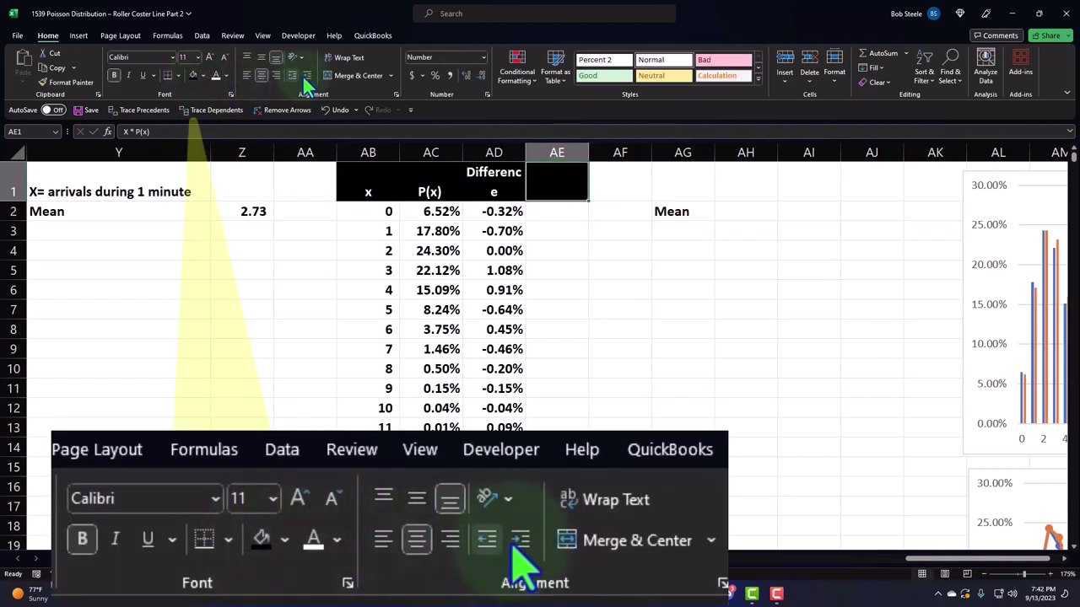
click(348, 58)
click(217, 76)
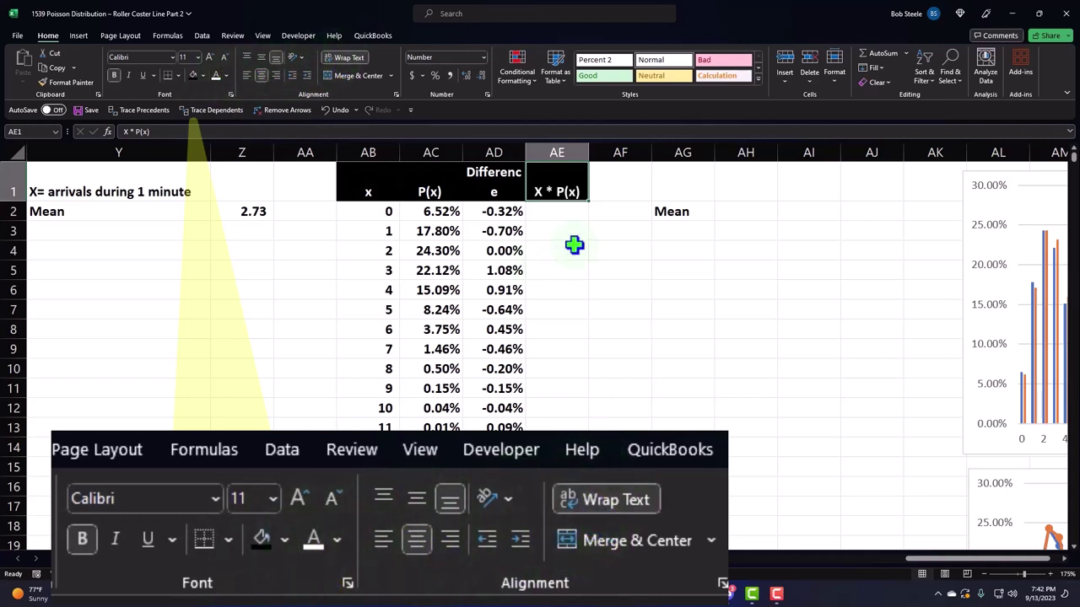
Enter a formula in AE2 that multiplies x by P(x), =AB2*AC2
click(551, 215)
text(=)
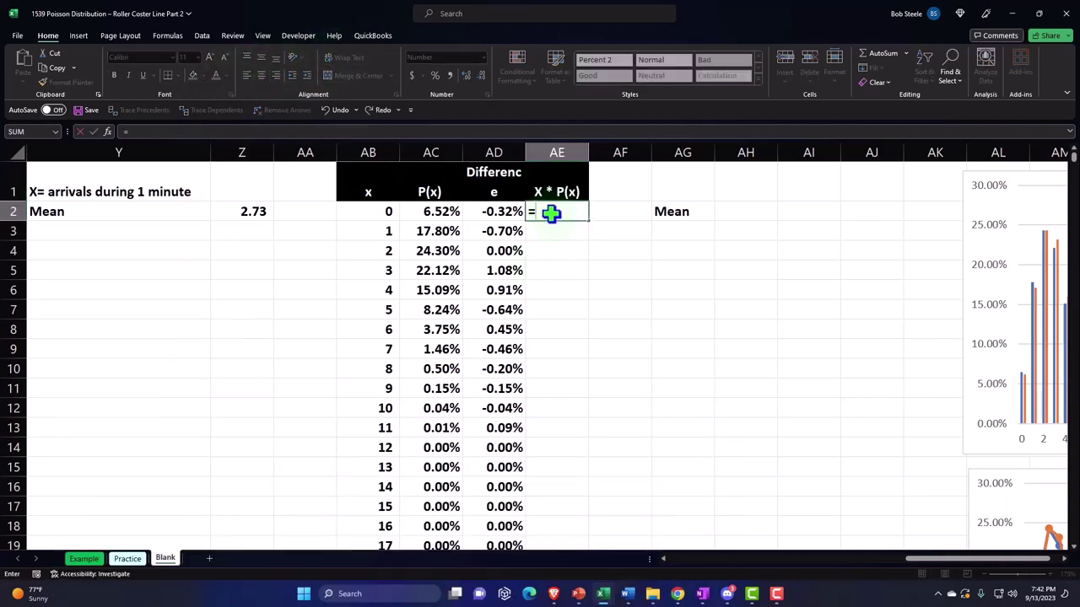
key(Left)
key(Left)
key(Left)
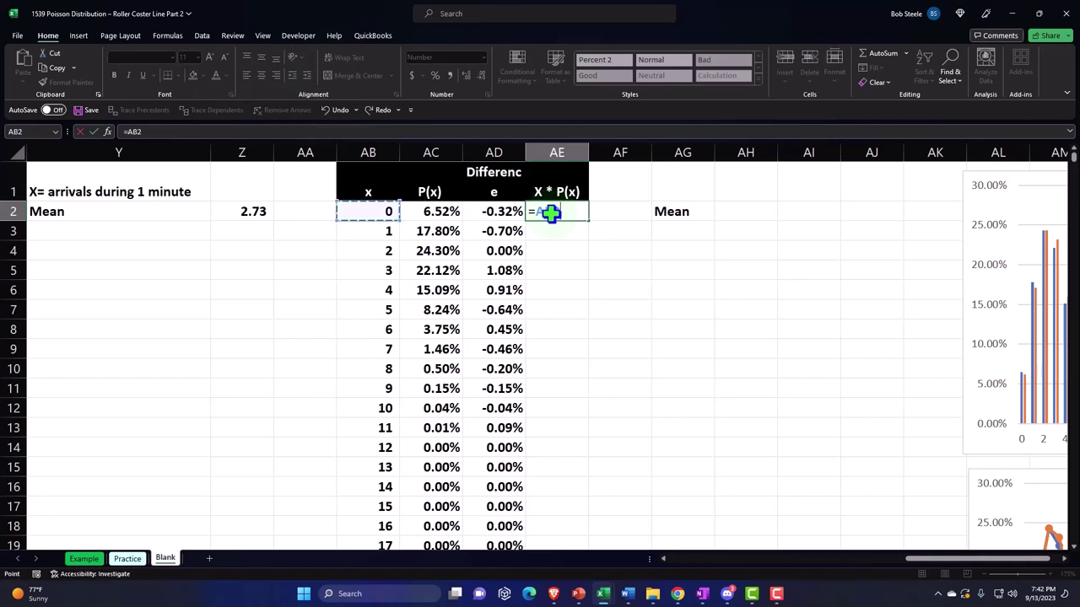
text(*)
key(Left)
key(Left)
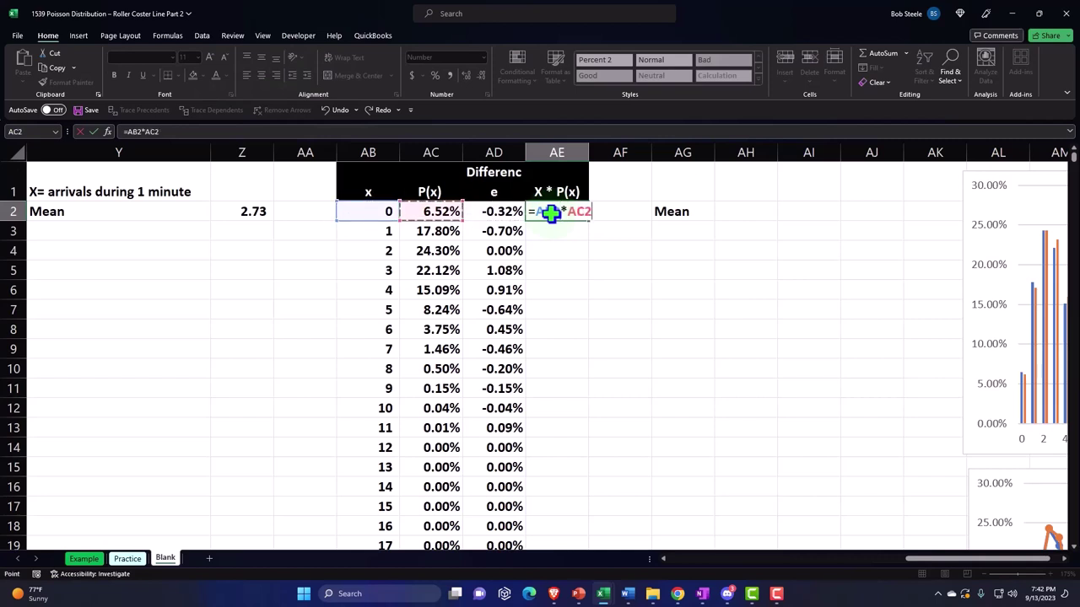
key(Return)
Fill the AE2 formula down the X * P(x) column and show its values with two decimal places
click(571, 214)
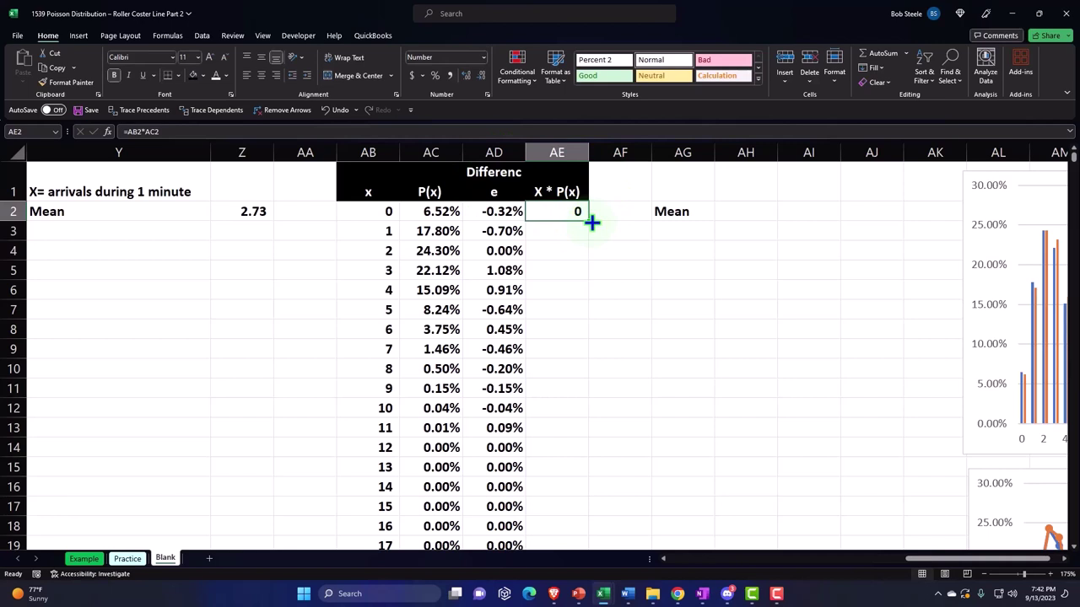
double_click(592, 221)
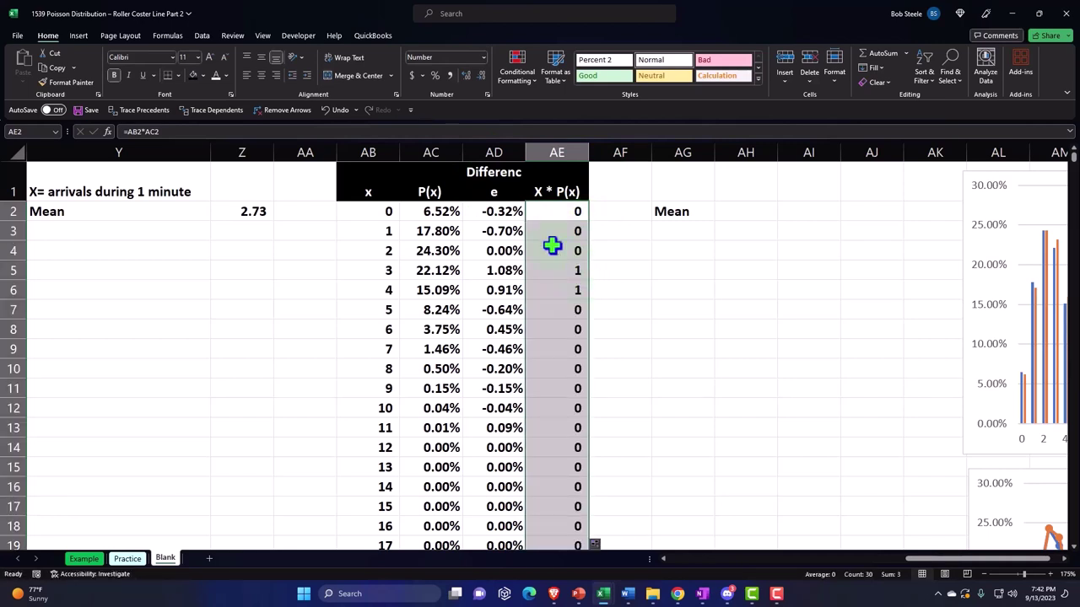
click(467, 74)
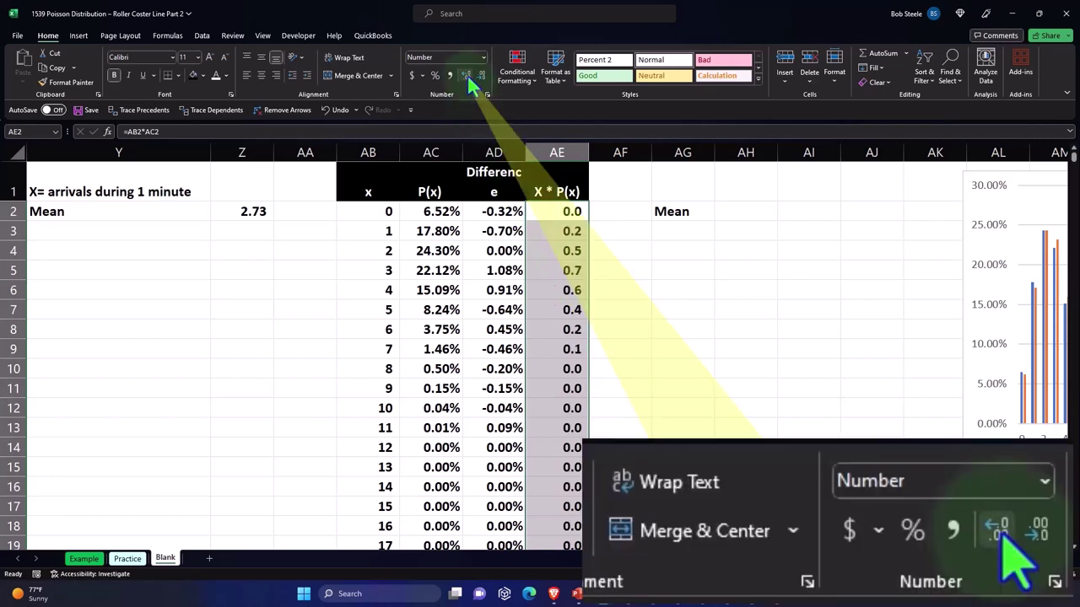
click(468, 74)
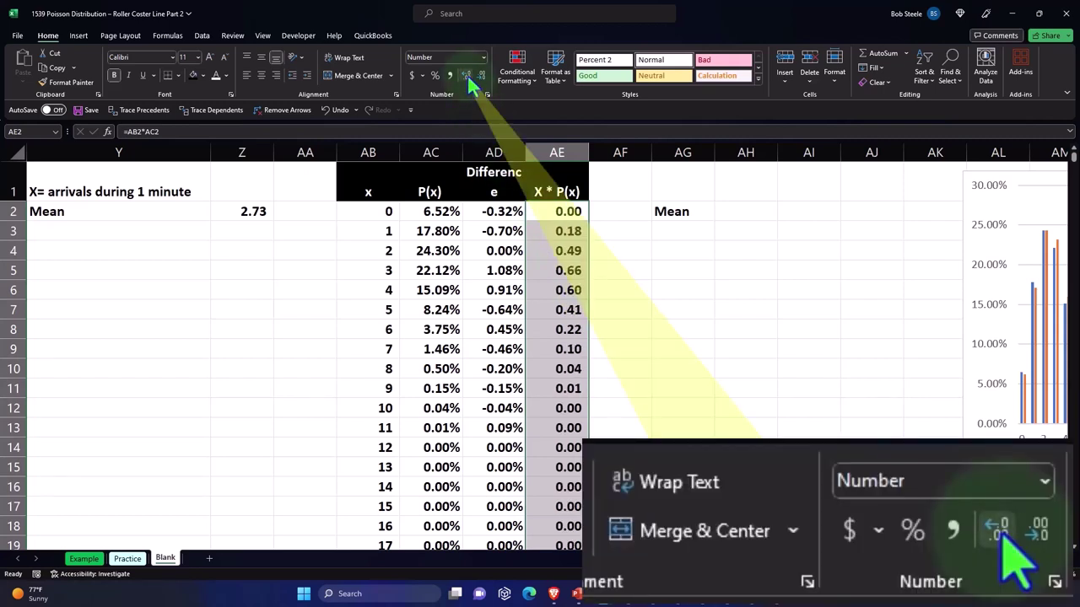
click(682, 270)
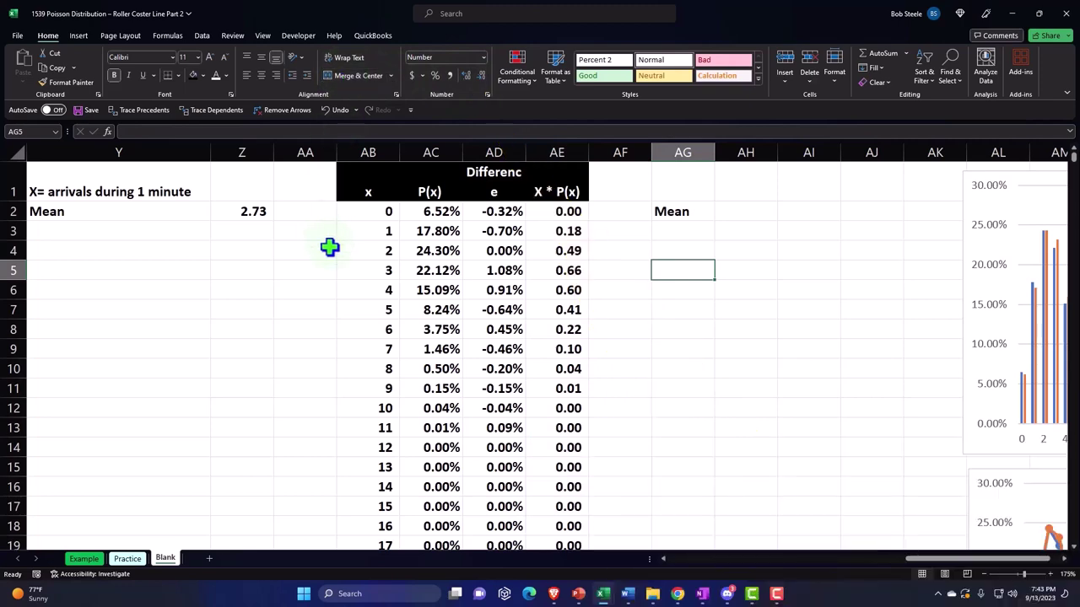
Examine how x and P(x) multiply into X * P(x) in the table, starting with the rows for x = 1 and 2
click(384, 233)
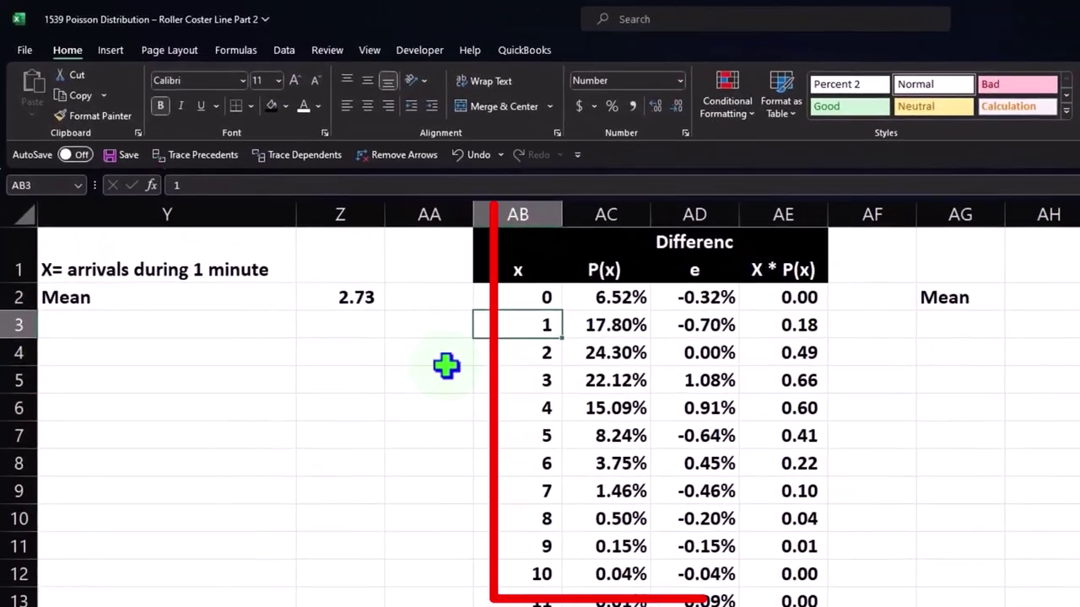
key(Right)
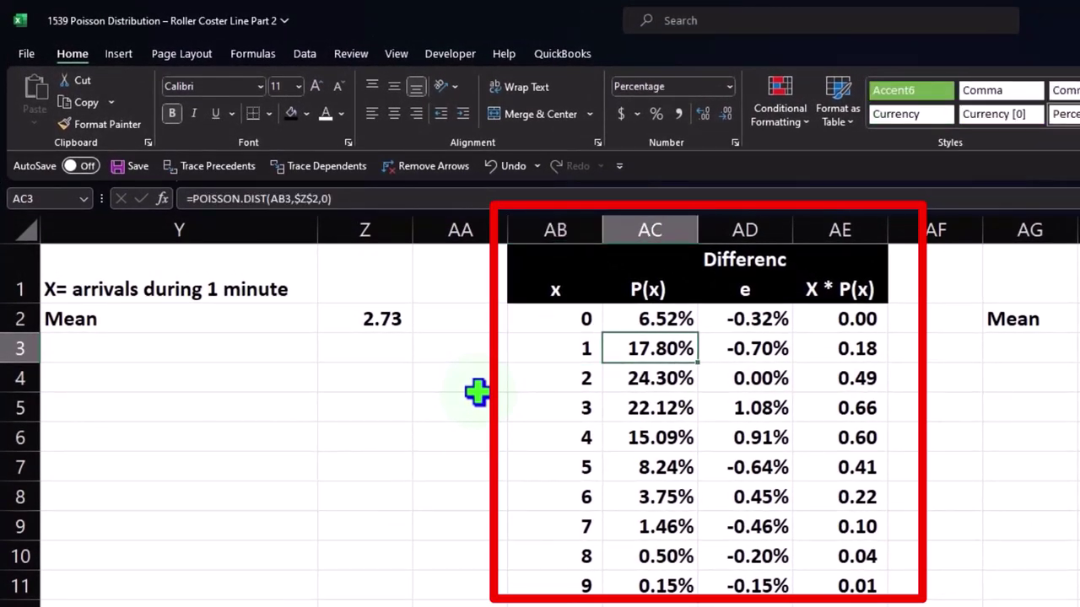
key(Right)
key(Right)
key(Right)
key(Left)
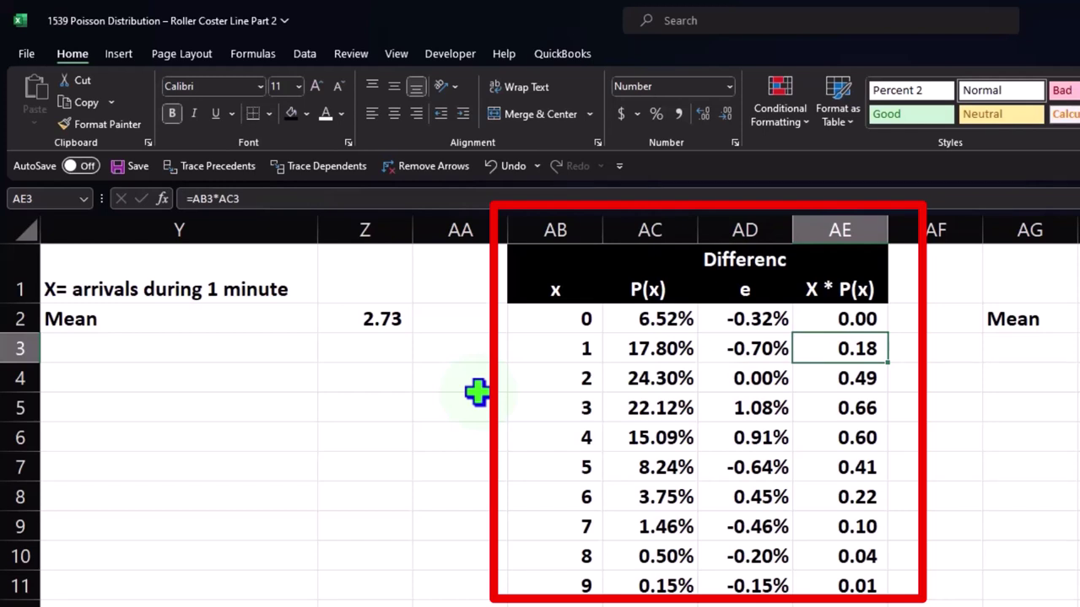
key(Down)
key(Left)
key(Left)
key(Left)
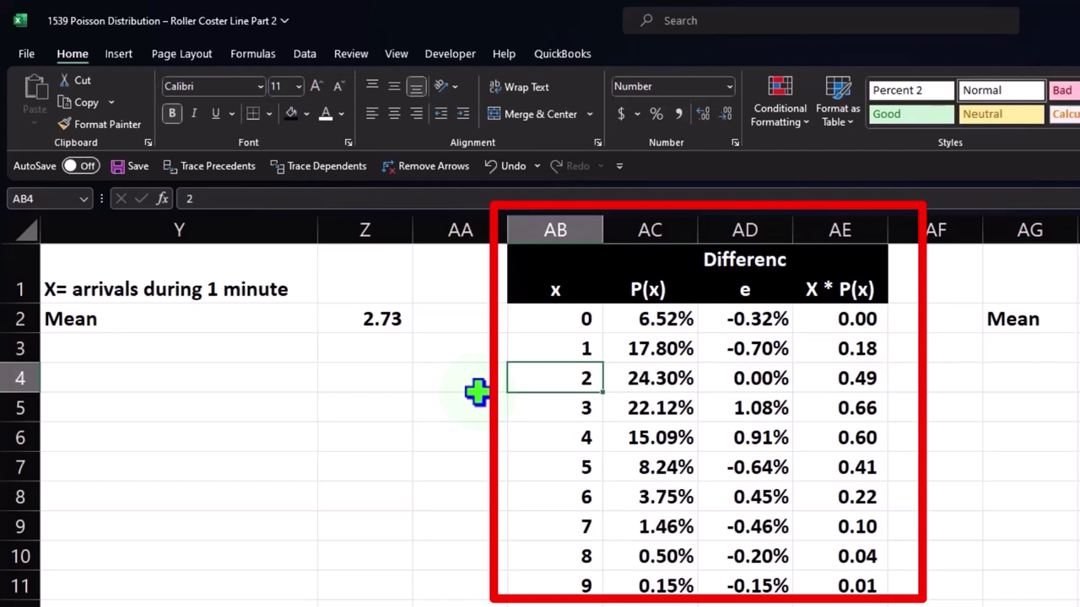
Review the P(x), difference and X * P(x) columns of the Poisson table, including the row 4 formulas
key(Right)
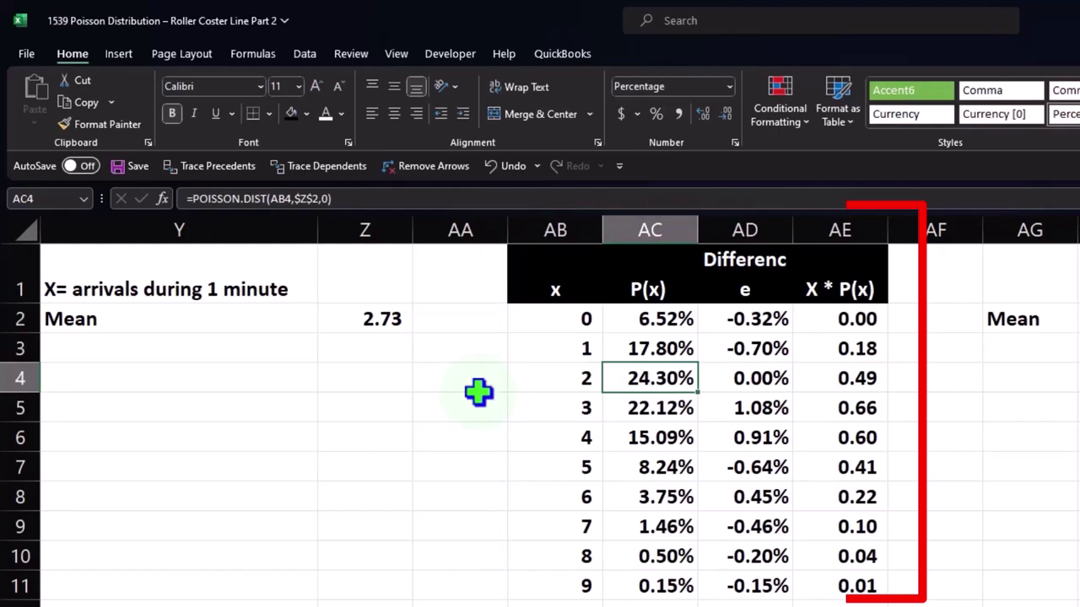
key(Right)
key(Right)
key(Right)
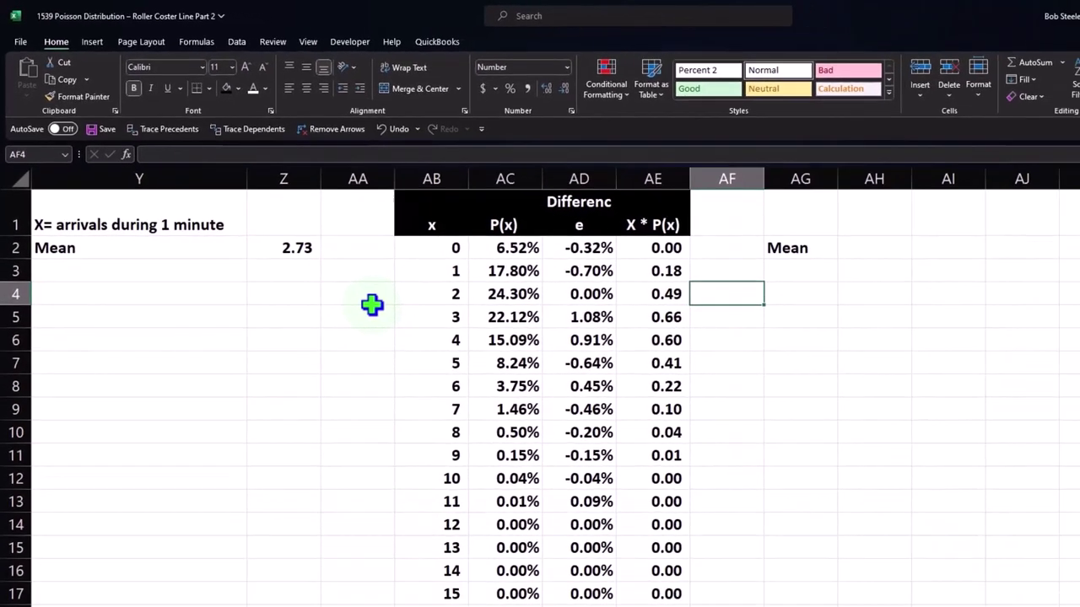
key(Left)
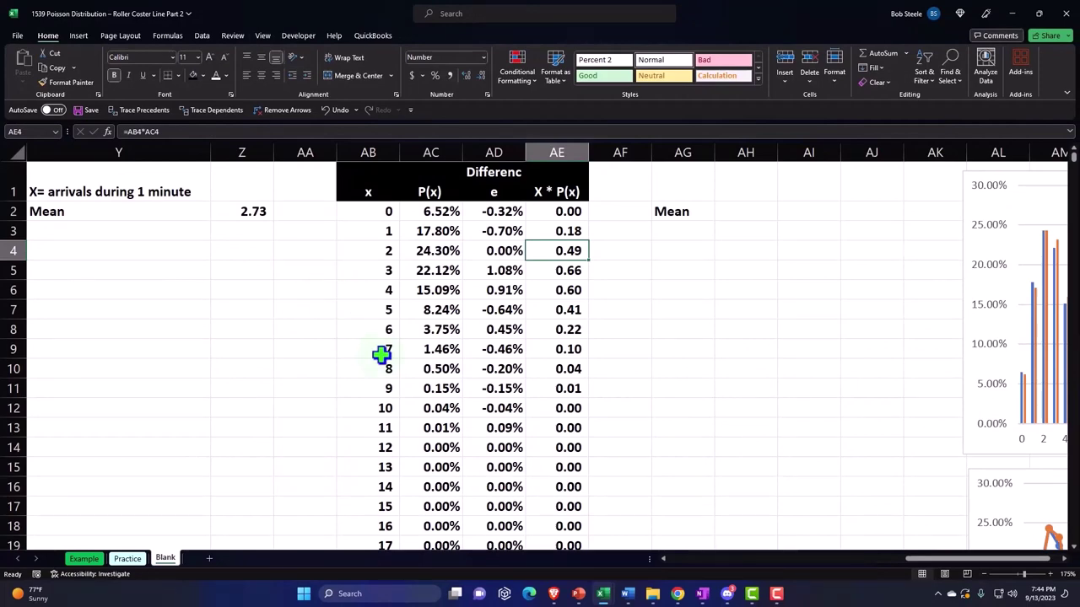
scroll(578, 332, down, 7)
scroll(578, 331, up, 7)
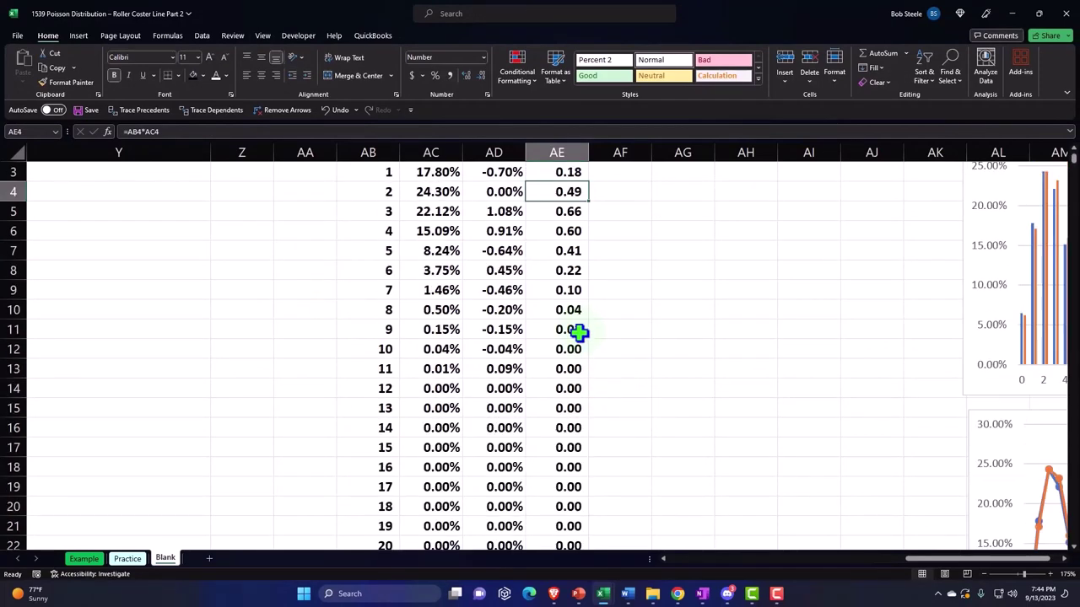
Calculate the mean in AH2 by summing the X * P(x) column with =SUM(AE2:AE31)
click(733, 212)
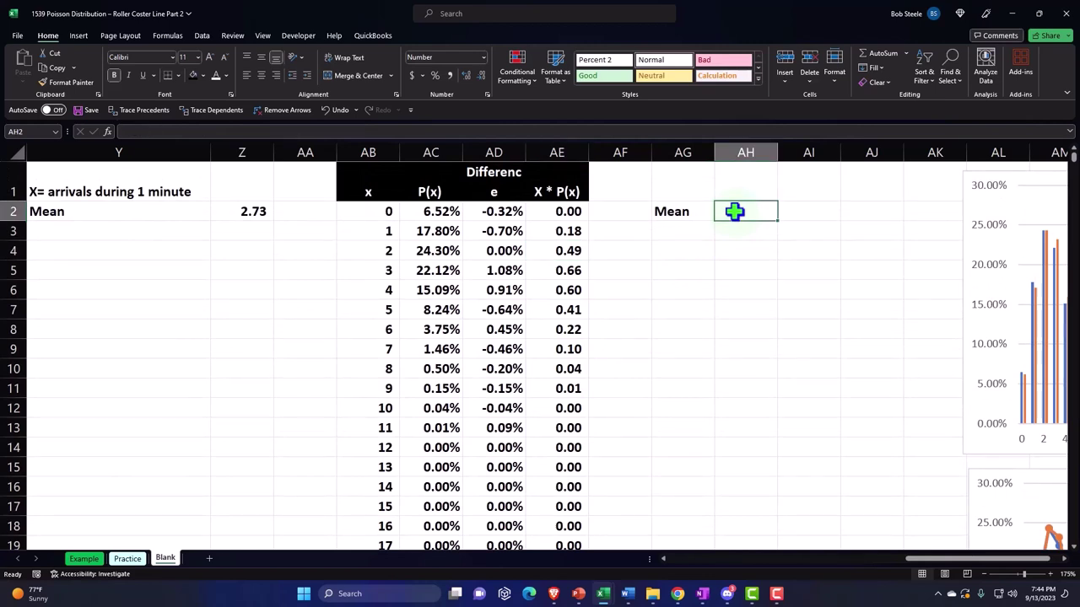
text(=sum()
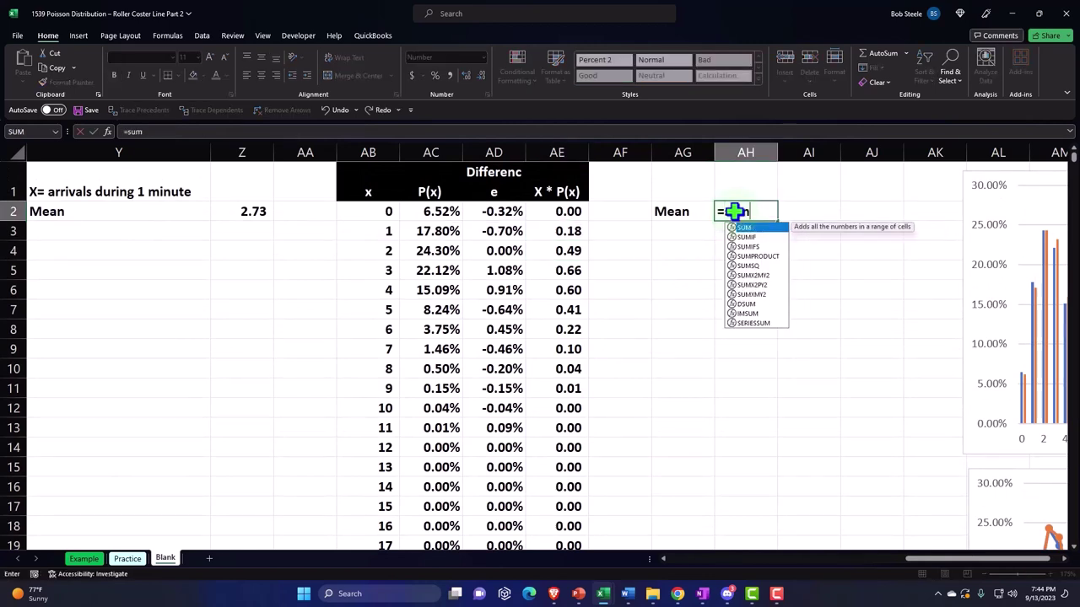
key(Left)
key(Left)
key(Left)
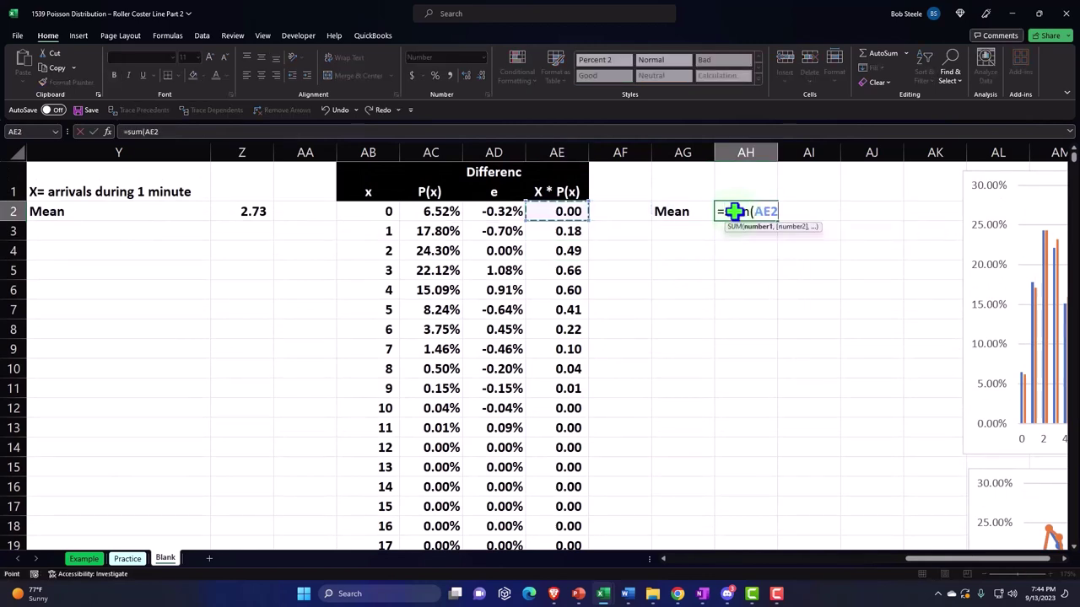
key(ctrl+shift+Down)
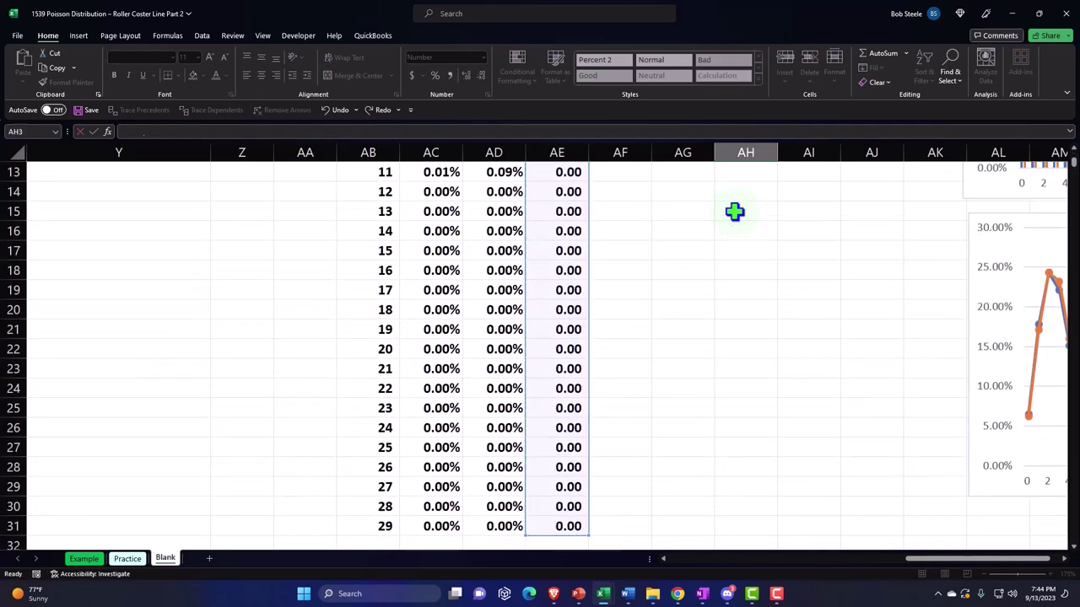
key(Return)
Format the calculated mean in AH2 with two decimal places and compare it with the mean in Z2
click(744, 213)
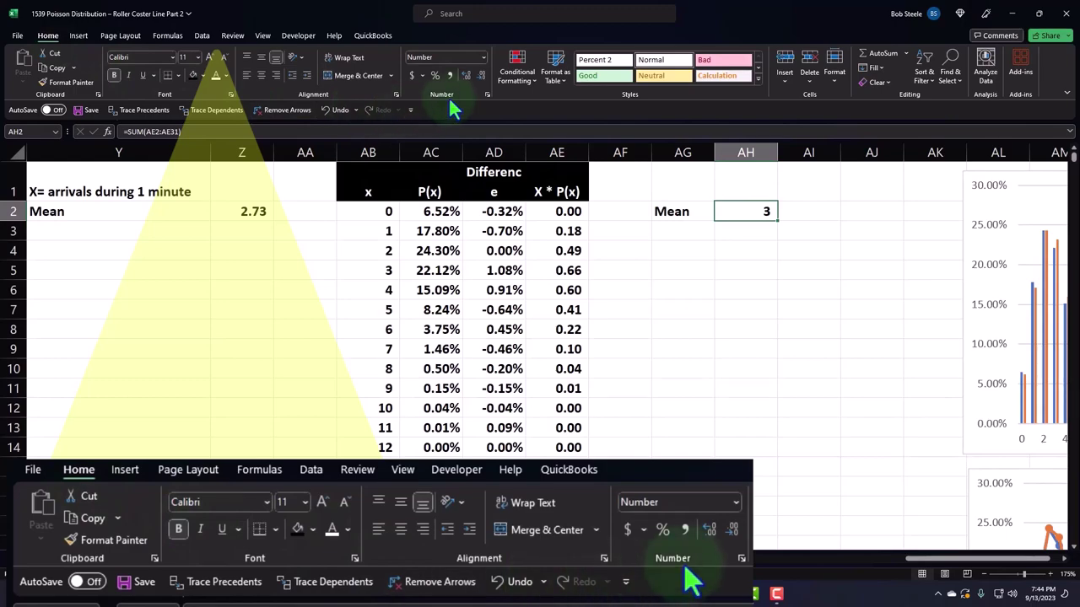
click(464, 74)
click(464, 73)
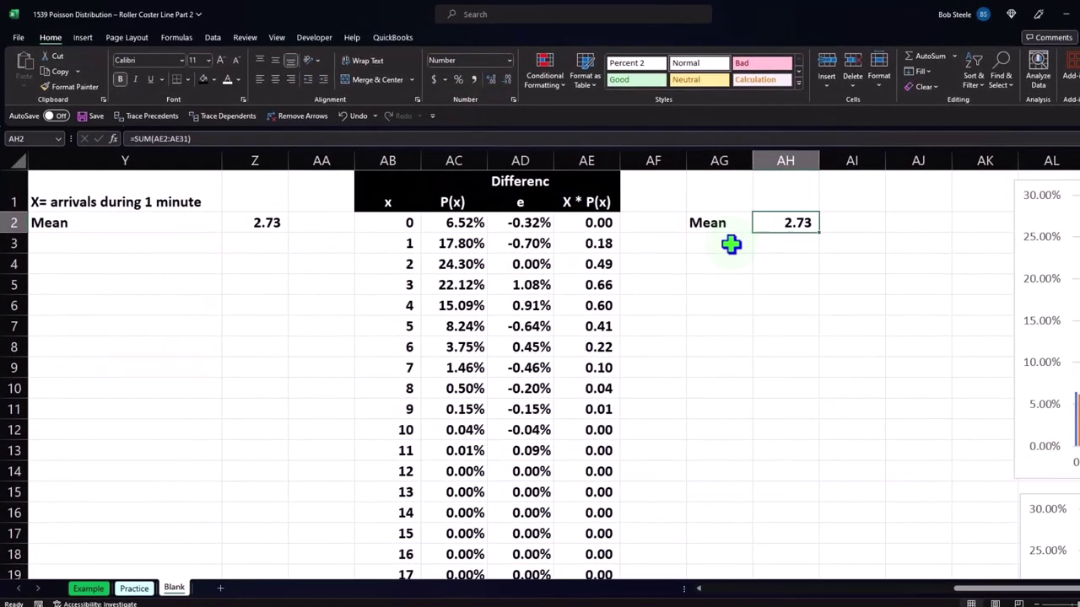
click(690, 234)
click(252, 224)
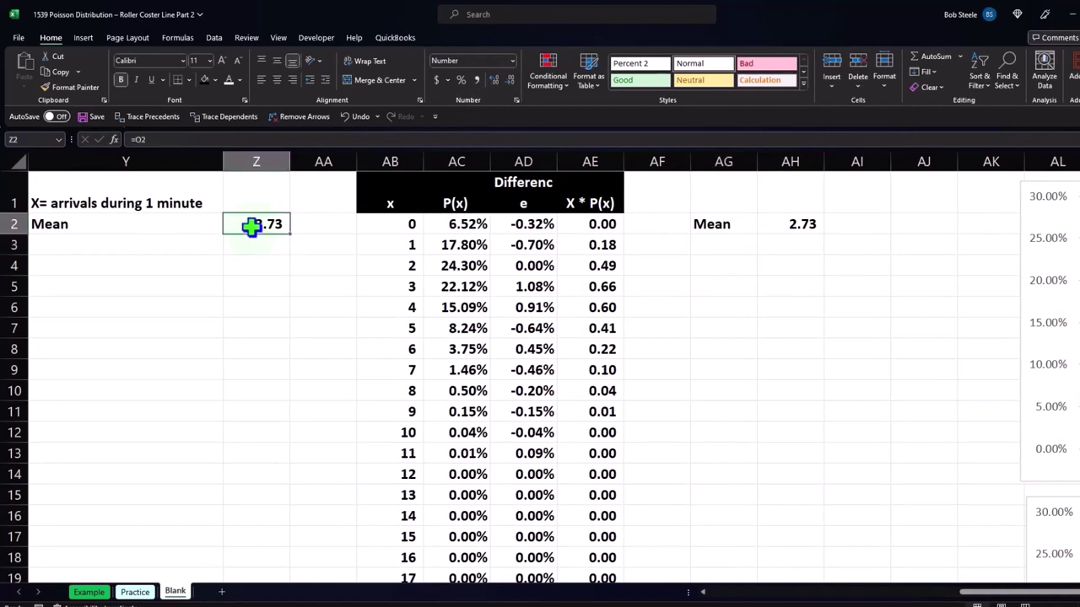
Label cell AG3 "Mean" for a second mean calculation
click(707, 242)
text(Mean)
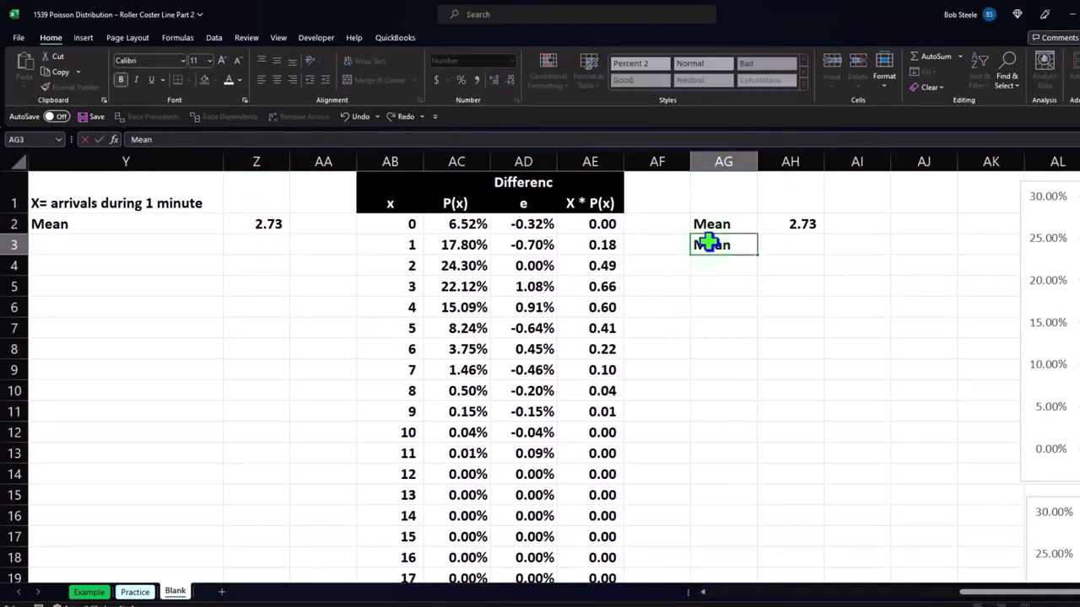
key(Tab)
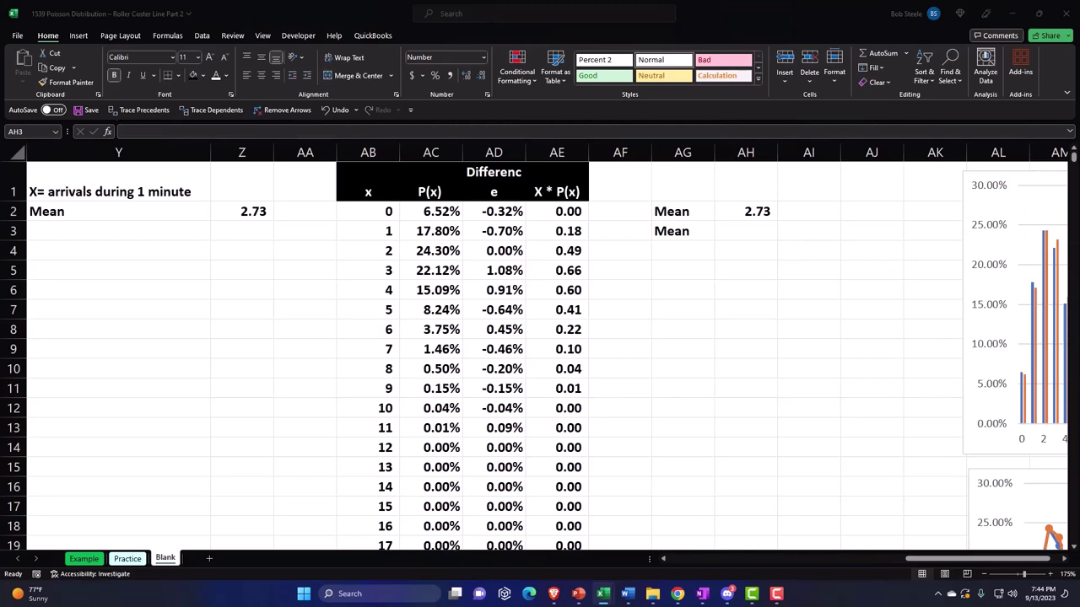
Calculate the mean in AH3 from the x and P(x) columns with =SUMPRODUCT(AB2:AB31,AC2:AC31)
click(754, 233)
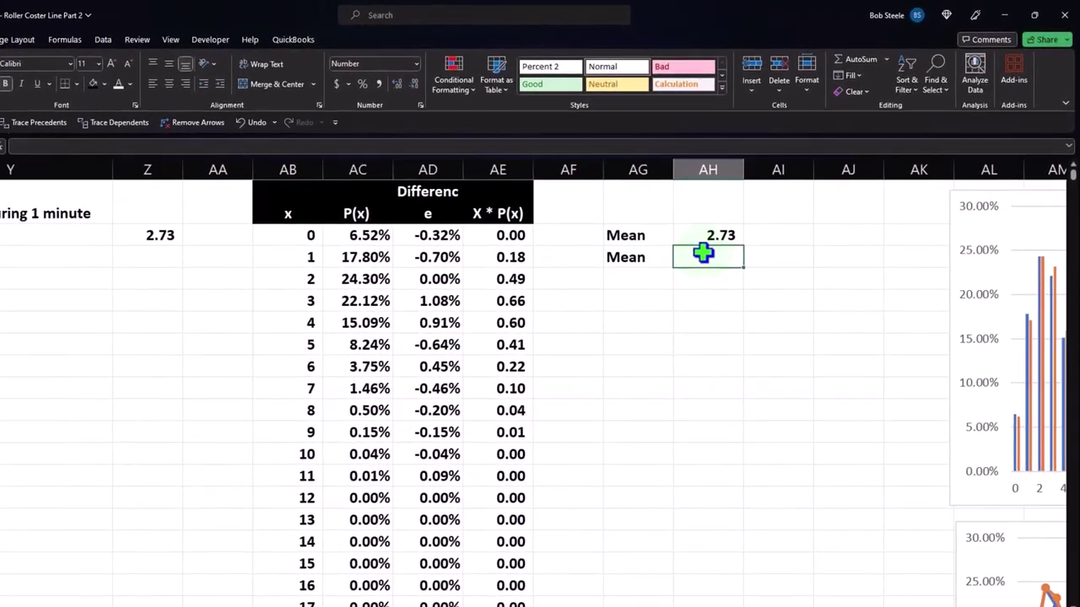
text(=s)
text(u)
text(m)
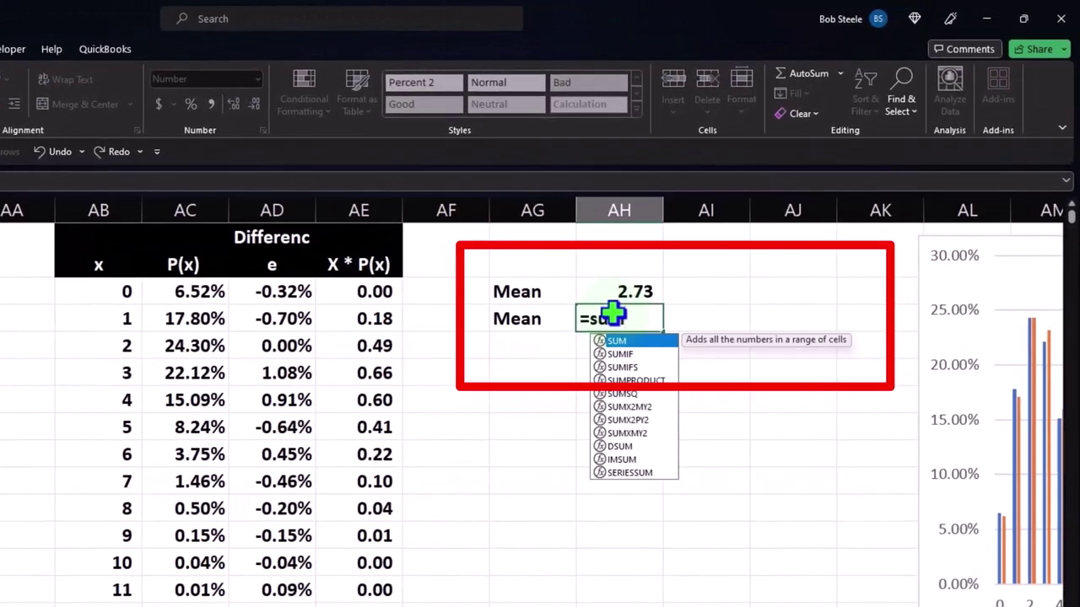
text(product()
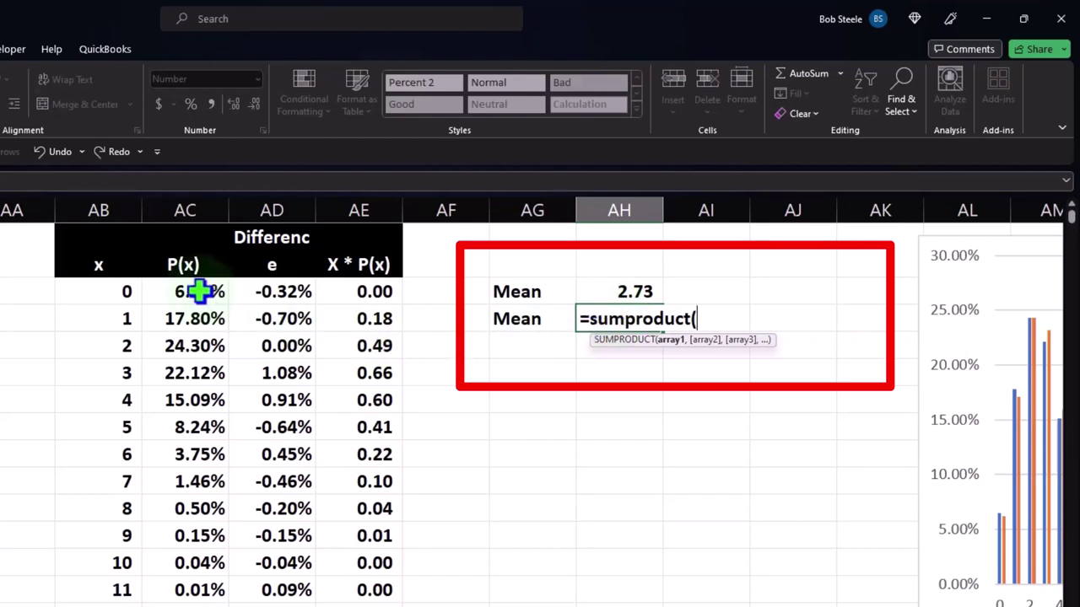
click(124, 291)
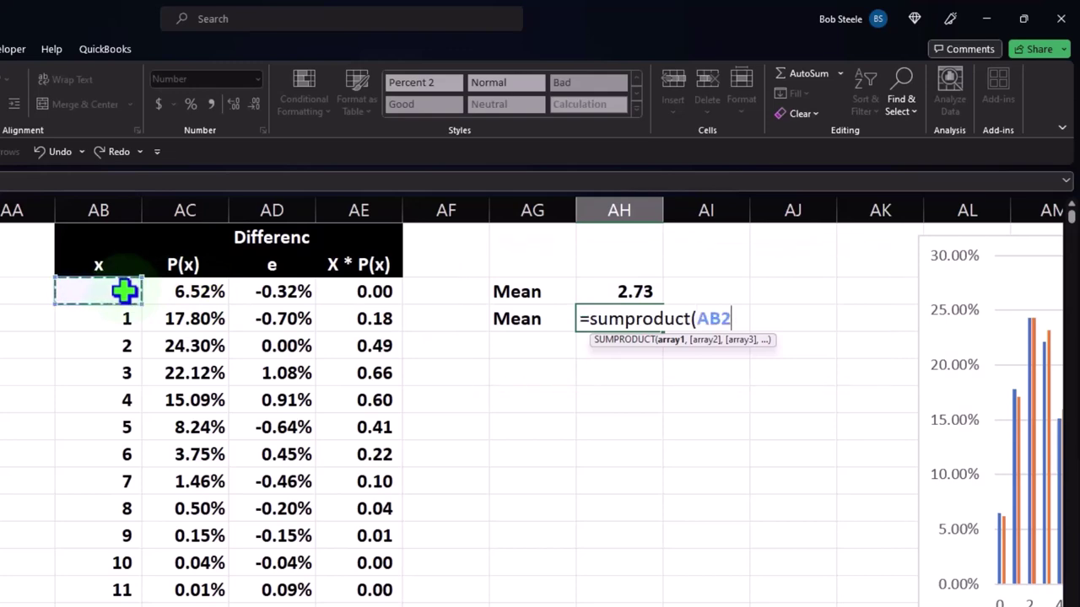
key(ctrl+shift+Down)
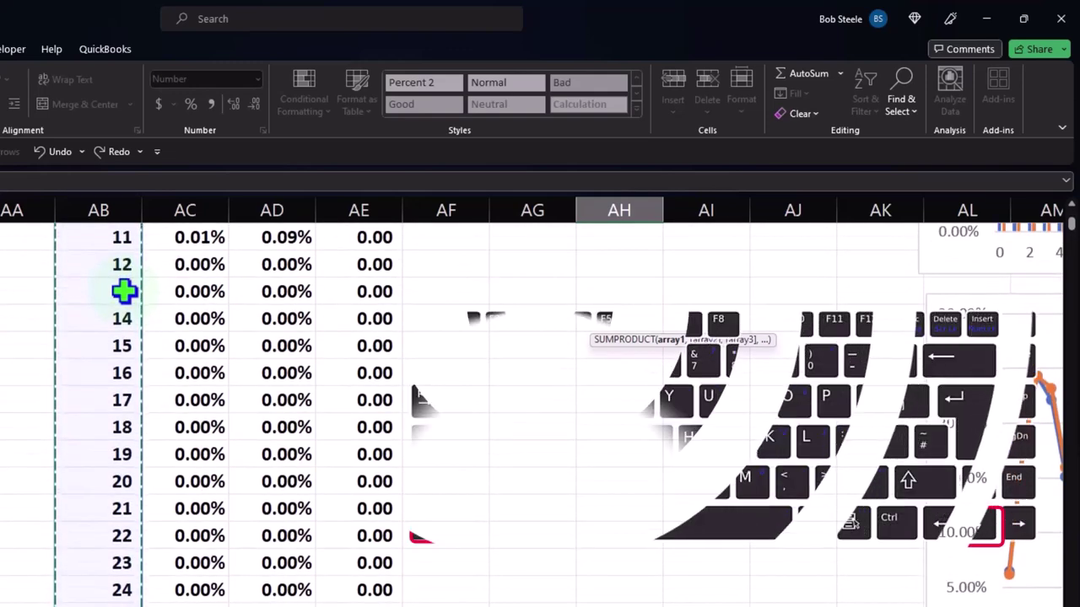
scroll(124, 291, up, 4)
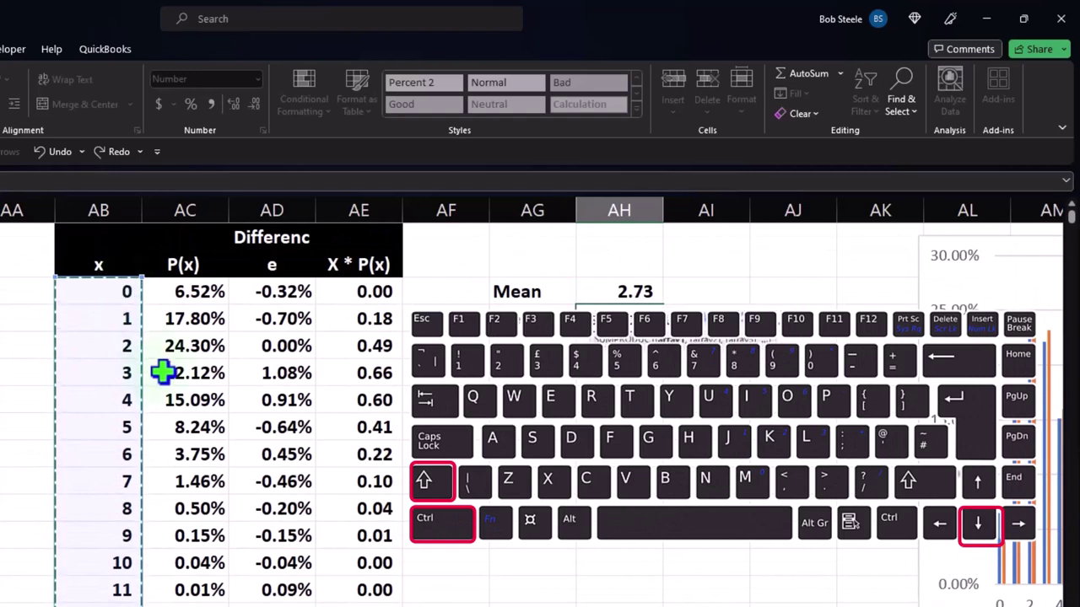
text(,)
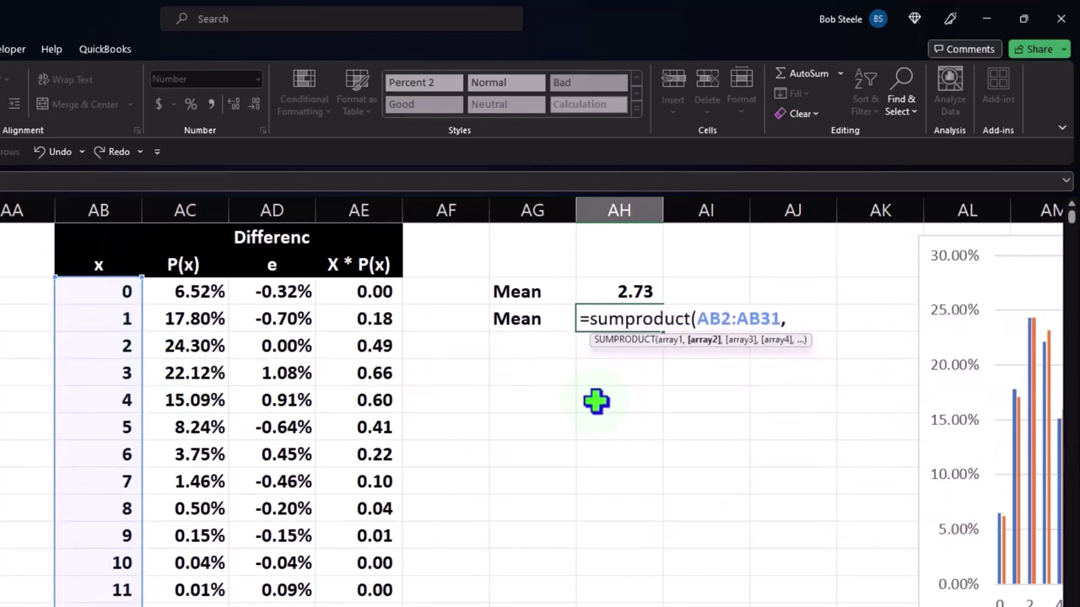
click(197, 292)
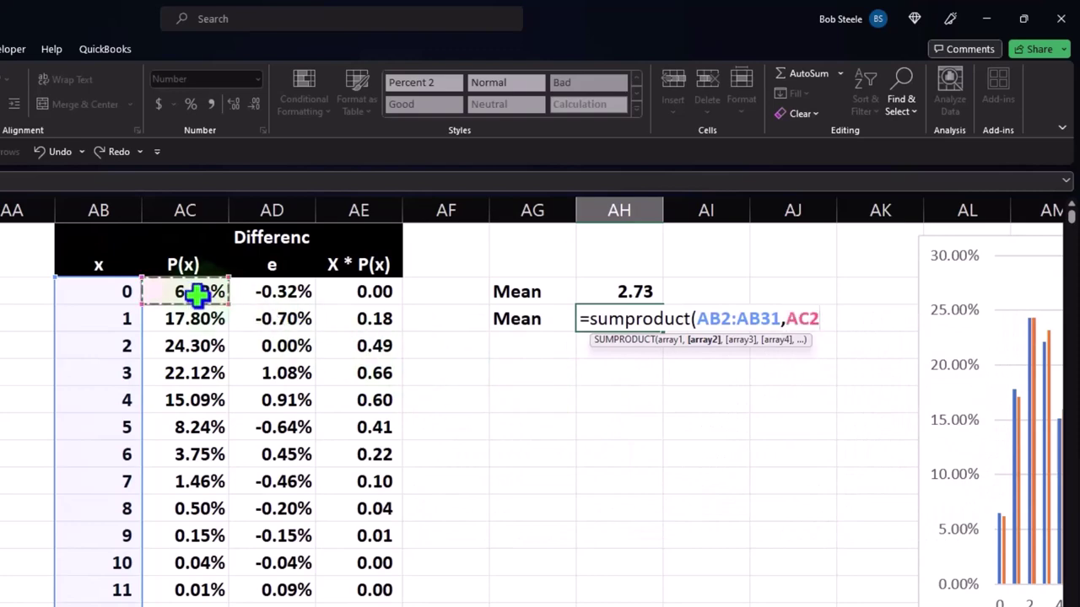
key(ctrl+shift+Down)
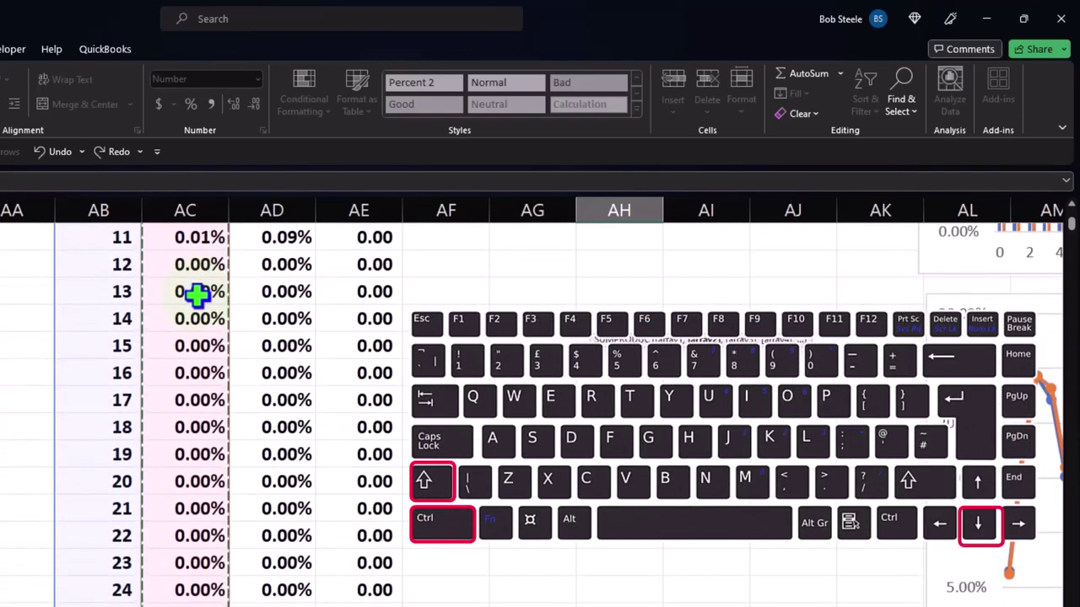
key(Return)
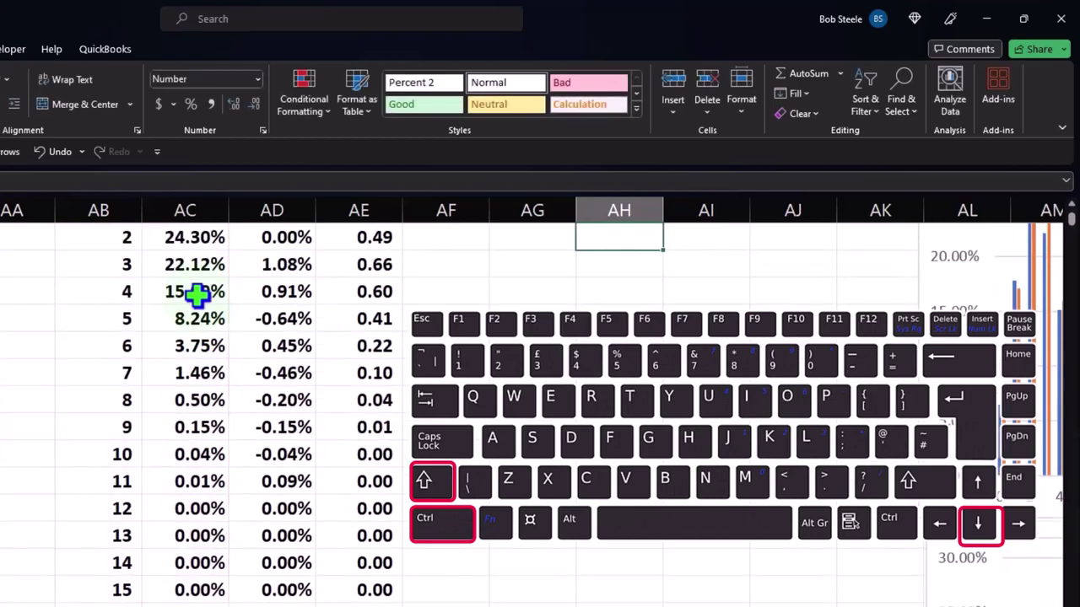
scroll(422, 284, up, 1)
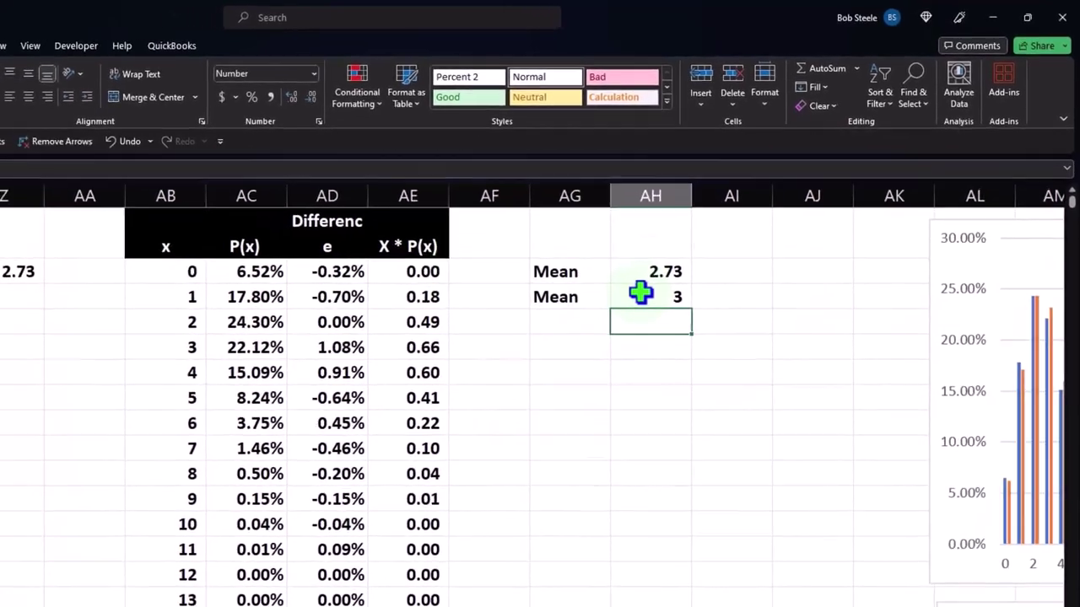
Format the SUMPRODUCT mean in AH3 with two decimal places
click(640, 292)
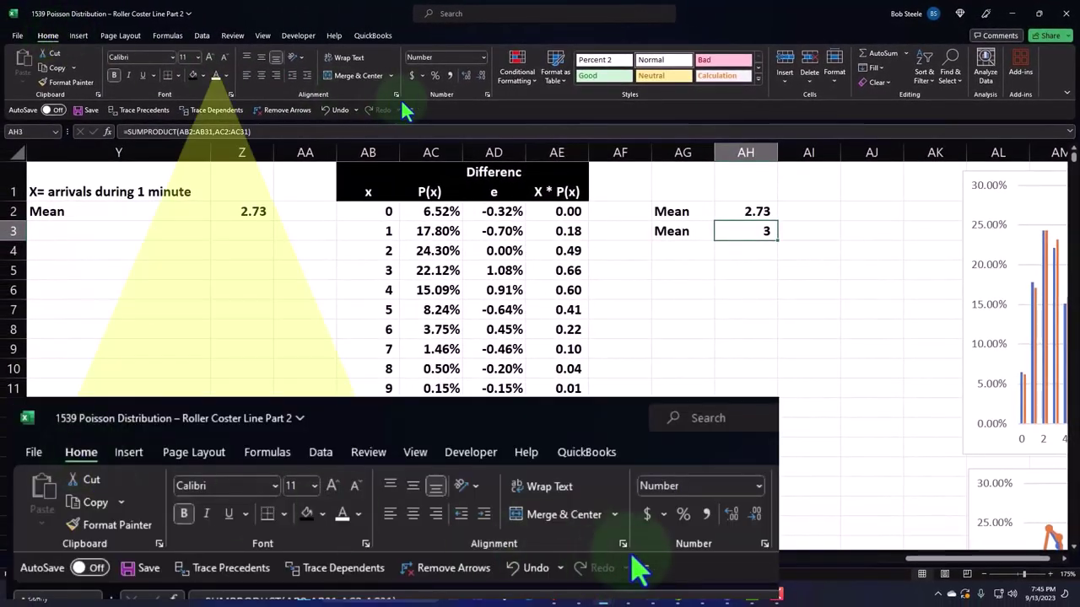
click(465, 75)
click(464, 75)
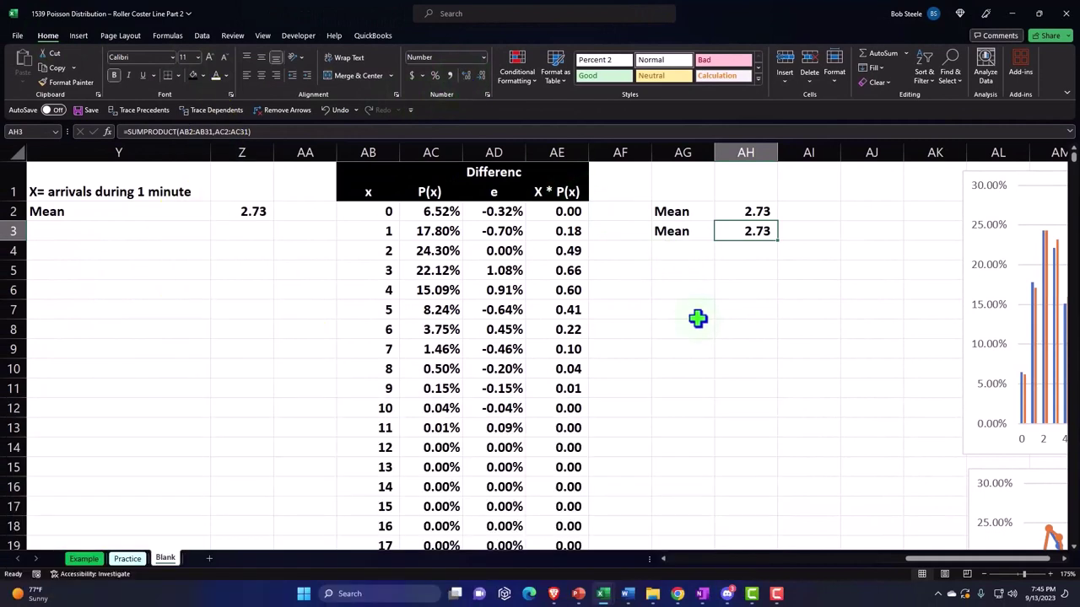
click(690, 294)
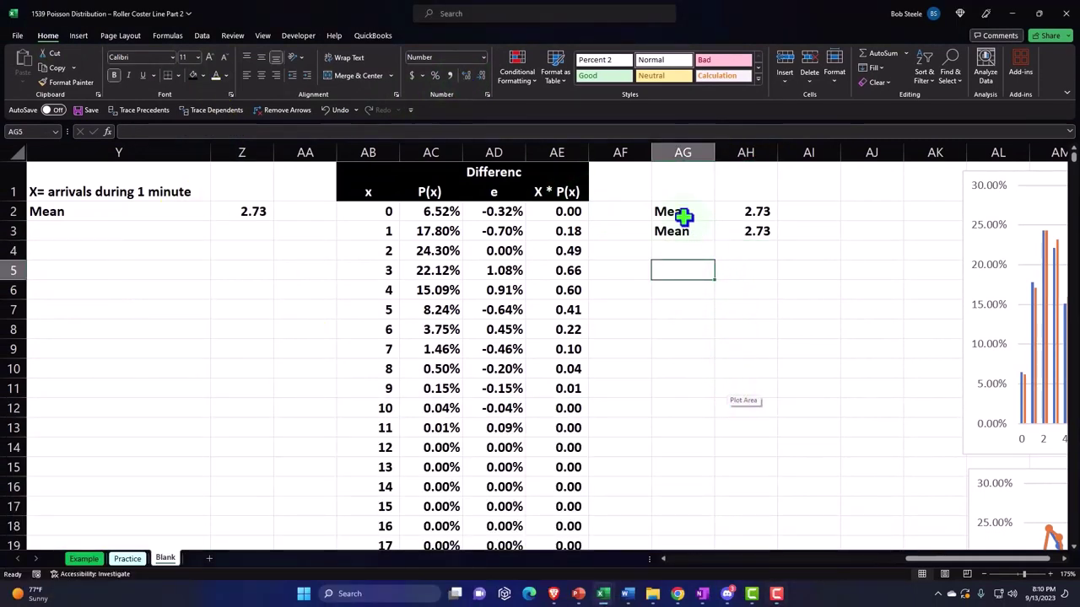
Move the two mean labels and their values from AG2:AH3 to the range starting at AJ2
drag(683, 217, 722, 227)
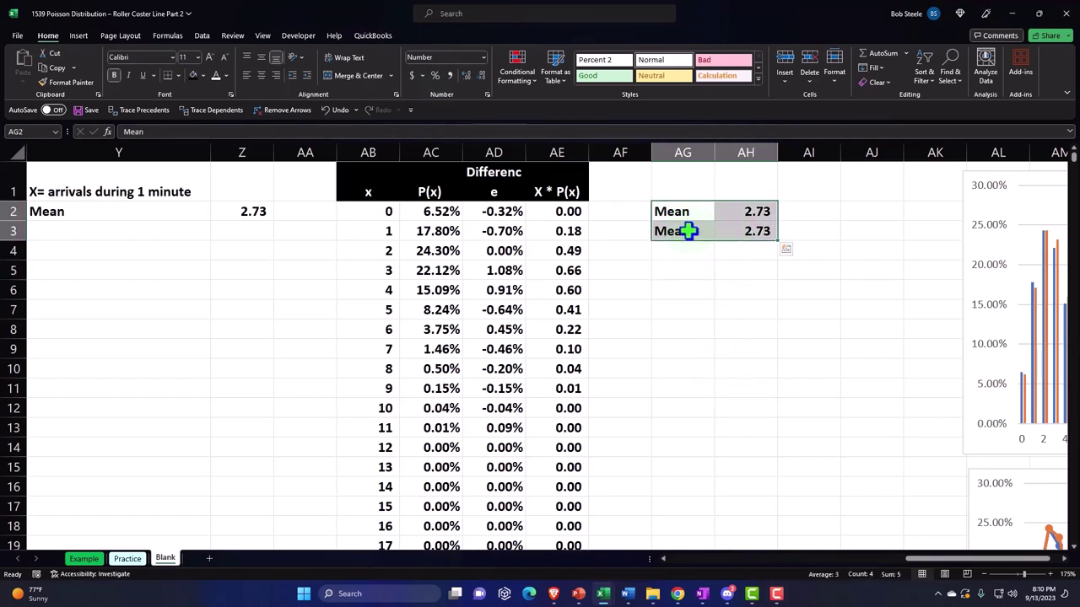
key(ctrl+c)
click(853, 212)
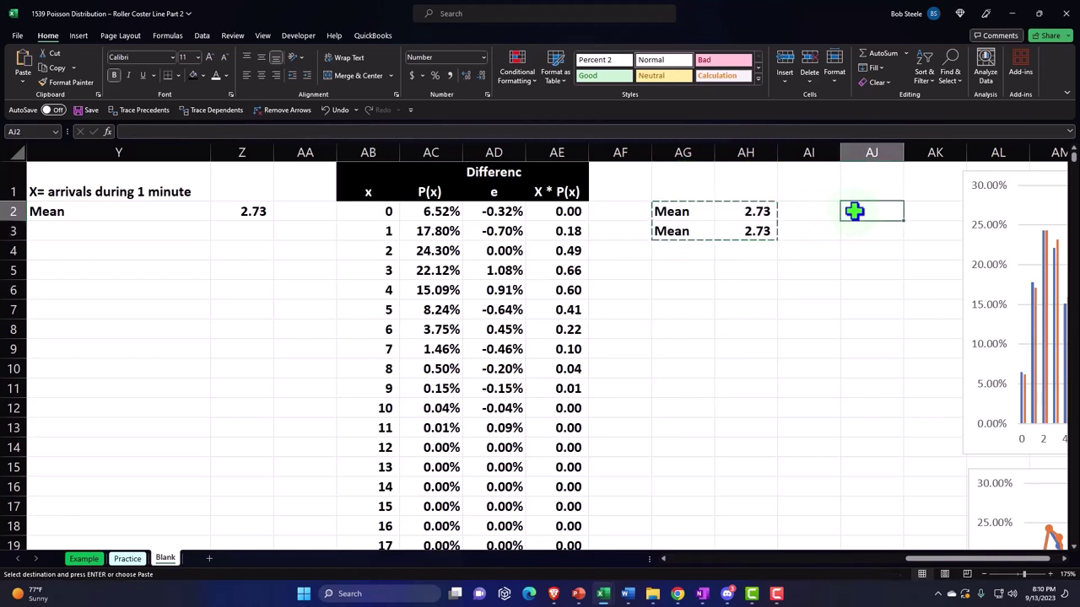
key(ctrl+v)
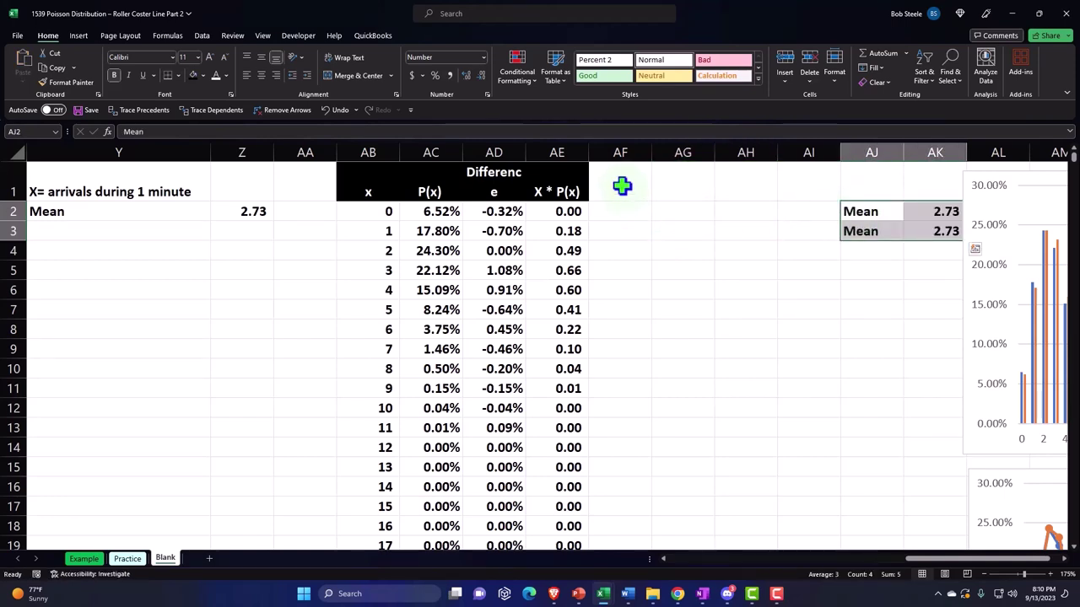
Add the column heading "x-mean" in cell AF1 beside the X * P(x) column
click(622, 186)
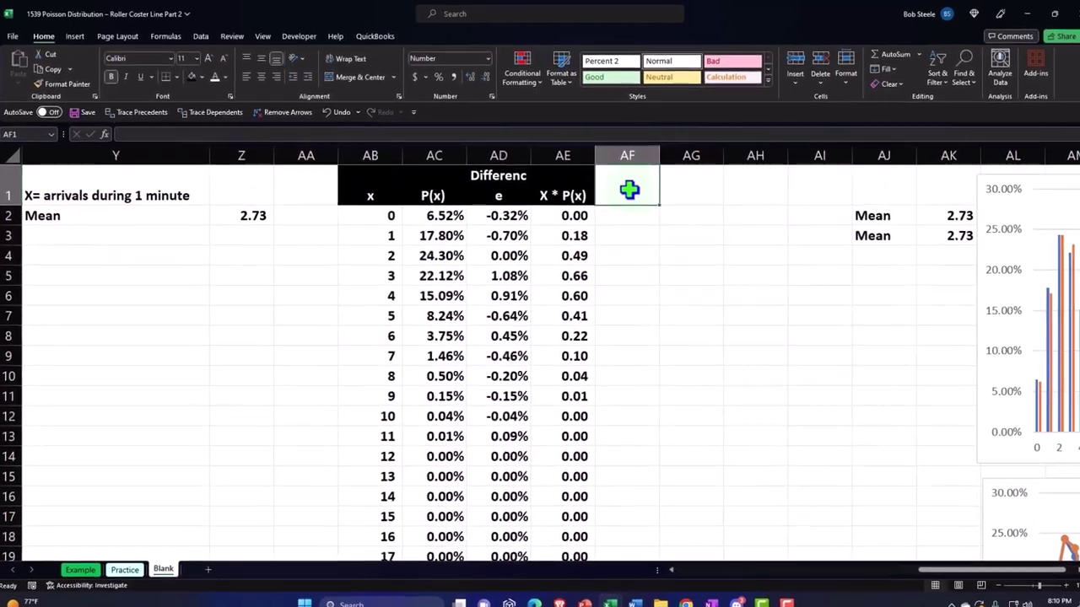
text(x)
text(-mea)
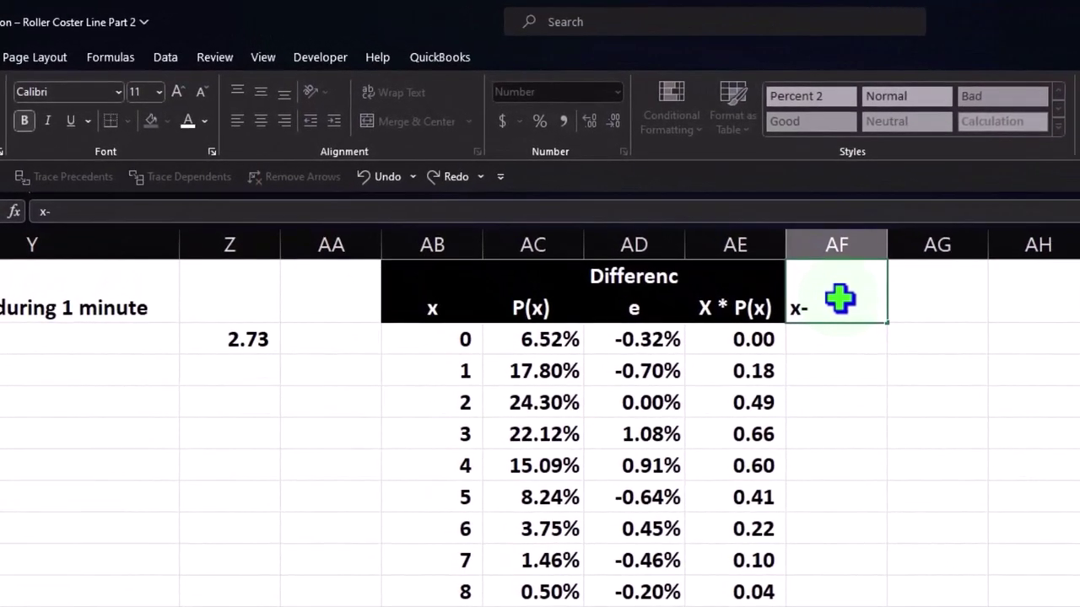
text(n)
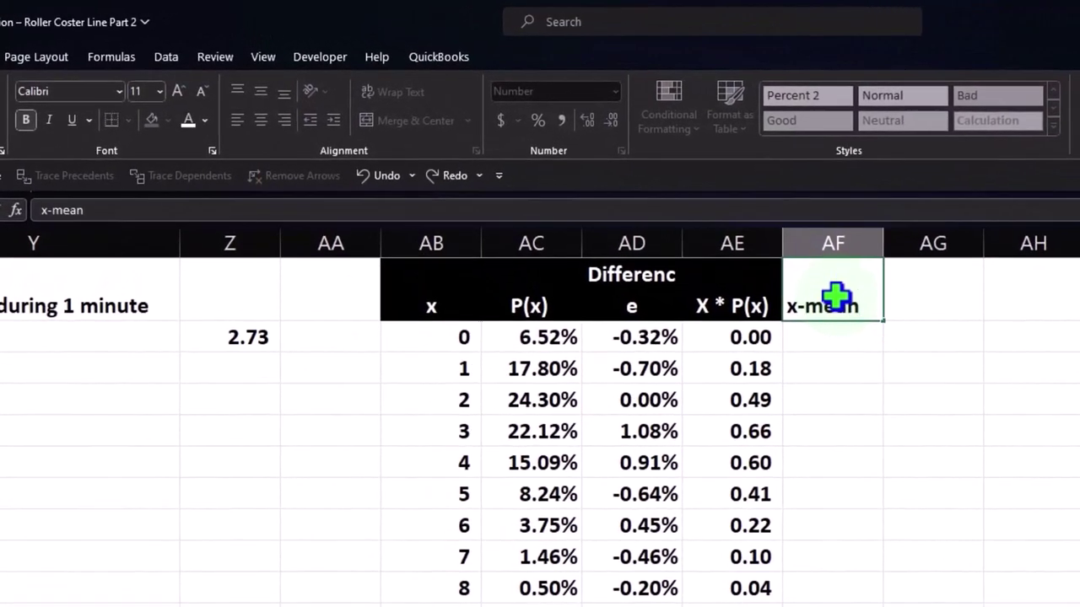
key(Return)
Copy the black header formatting from the X * P(x) heading in AE1 to the heading in AF1
click(758, 302)
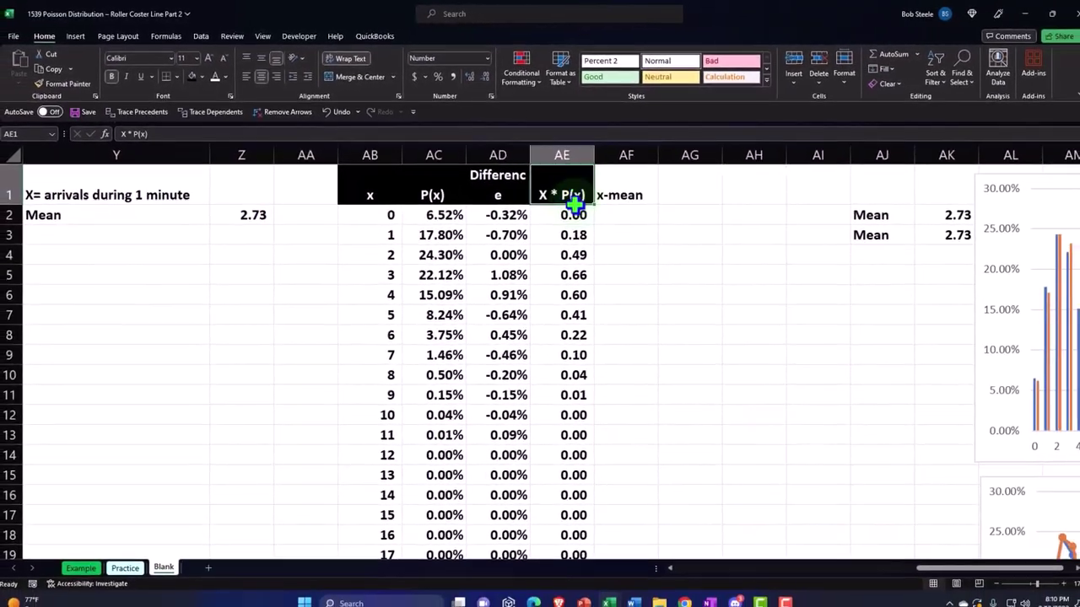
click(52, 82)
click(612, 190)
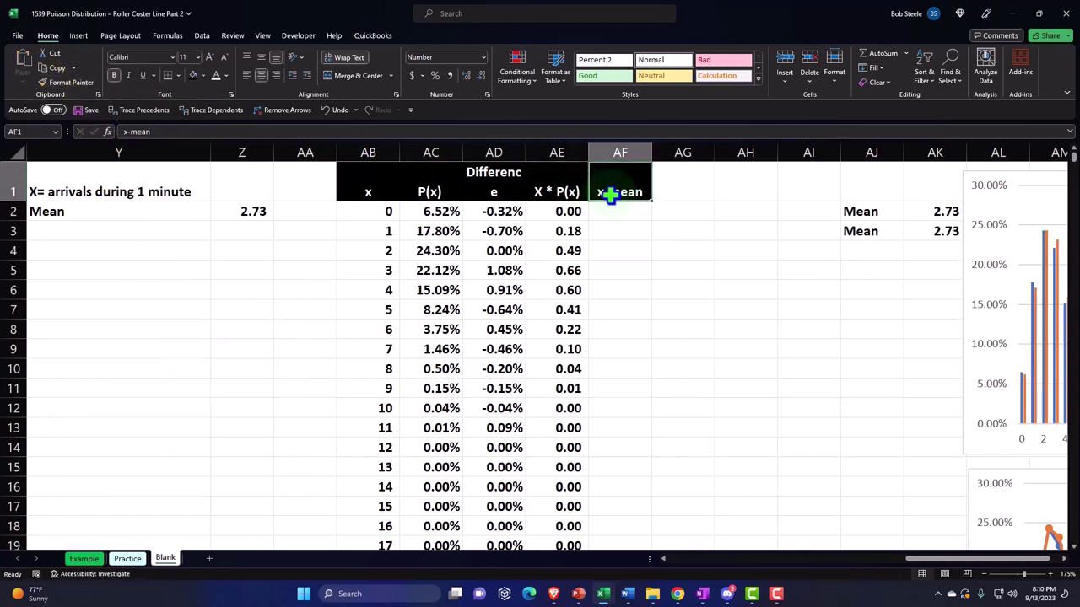
Enter the formula =AB2-$AK$2 in AF2 to subtract the fixed mean from the first x value
click(612, 212)
text(=)
key(Left)
key(Left)
key(Left)
key(Left)
text(-)
key(Right)
key(Right)
key(Right)
key(Right)
key(Right)
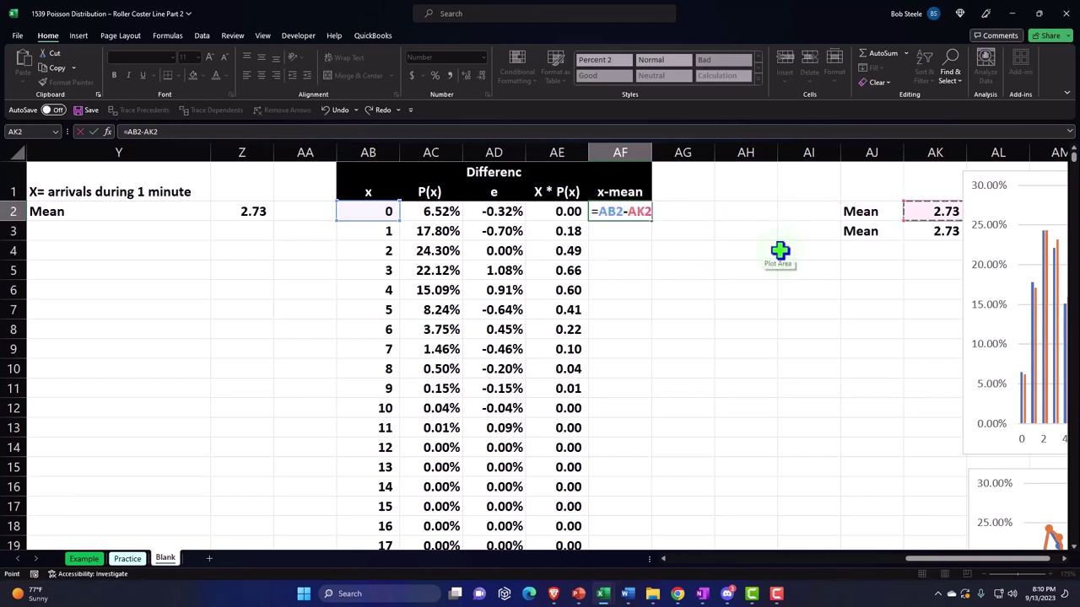
key(F4)
key(Return)
Format the x-mean result in AF2 with two decimal places and fill its formula down the column
click(636, 212)
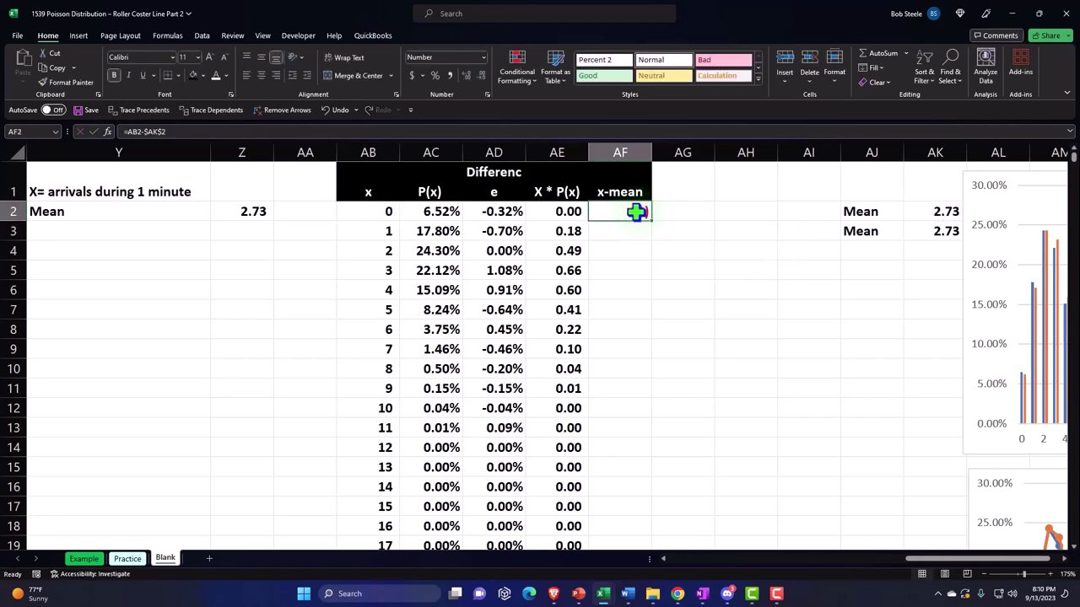
click(462, 74)
click(461, 74)
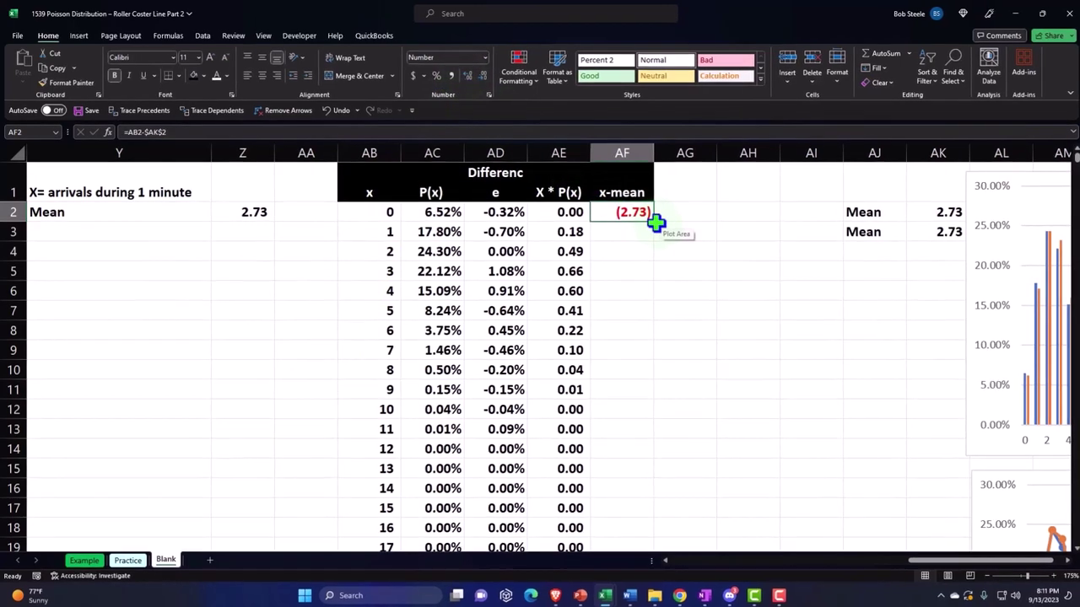
double_click(653, 221)
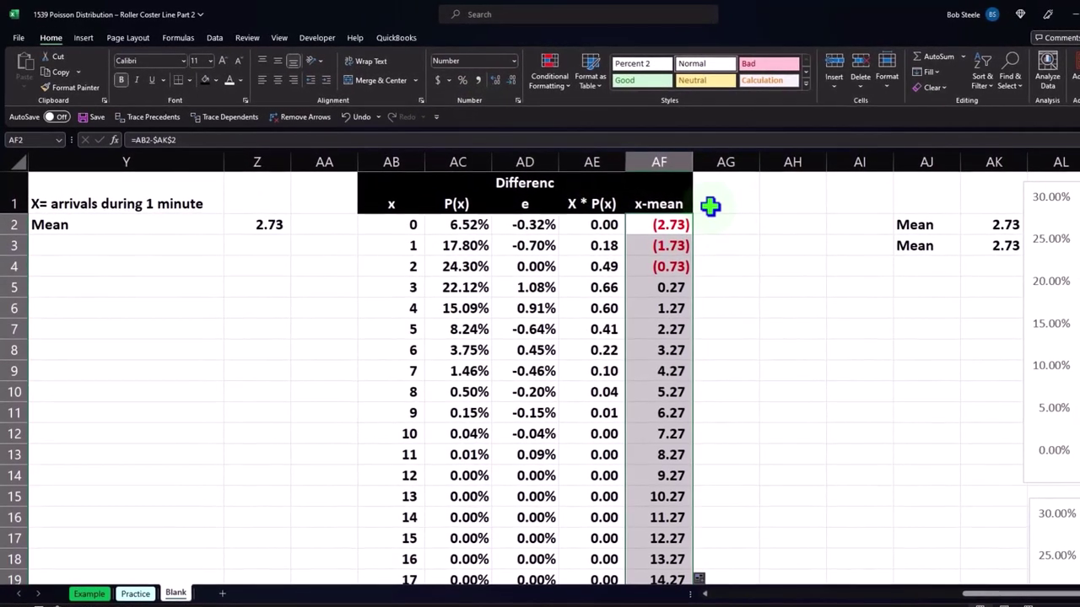
Add the column heading "Squared" in AG1 and copy the black header formatting from AF1 to it
click(710, 206)
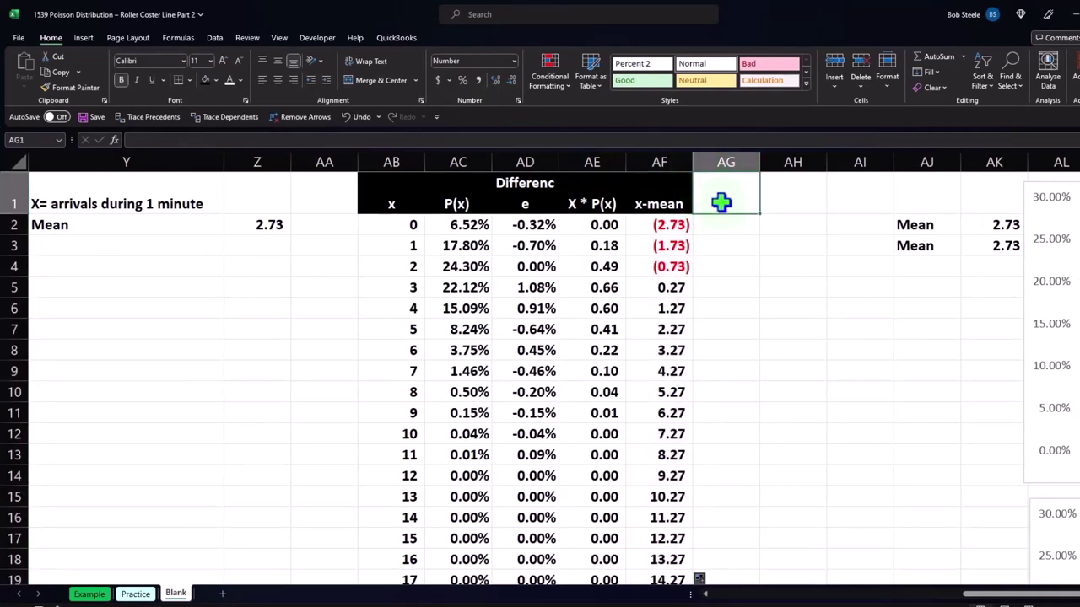
text(Squared)
key(Return)
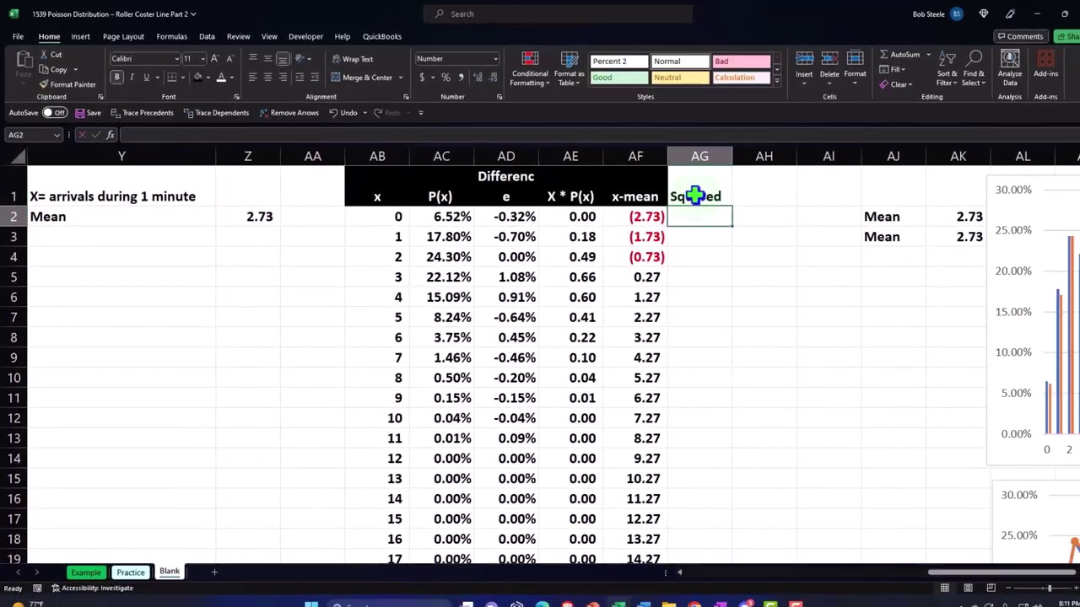
key(Up)
key(Left)
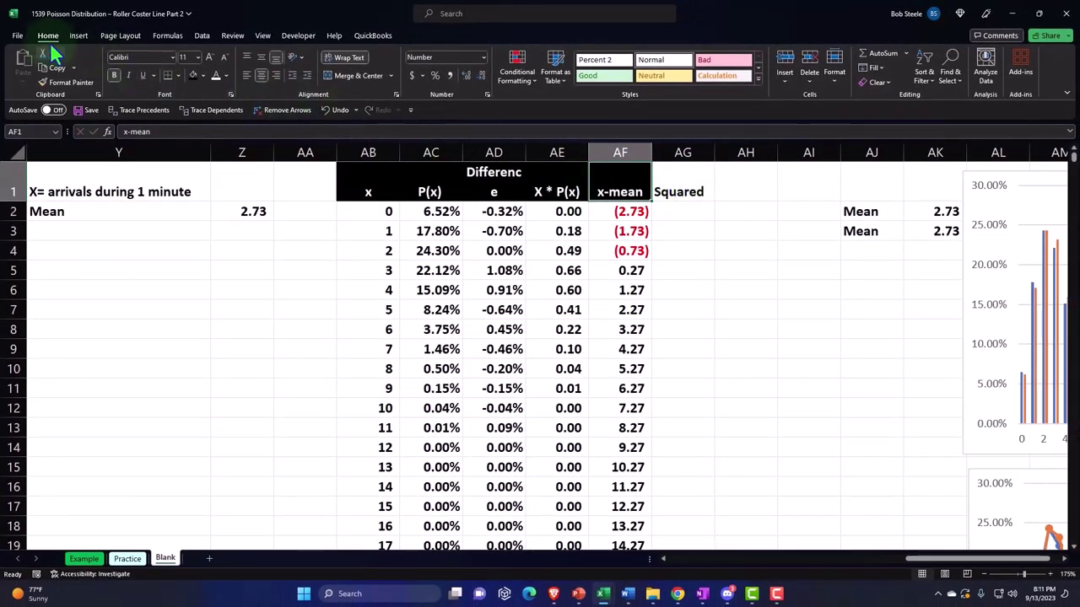
click(66, 82)
click(683, 184)
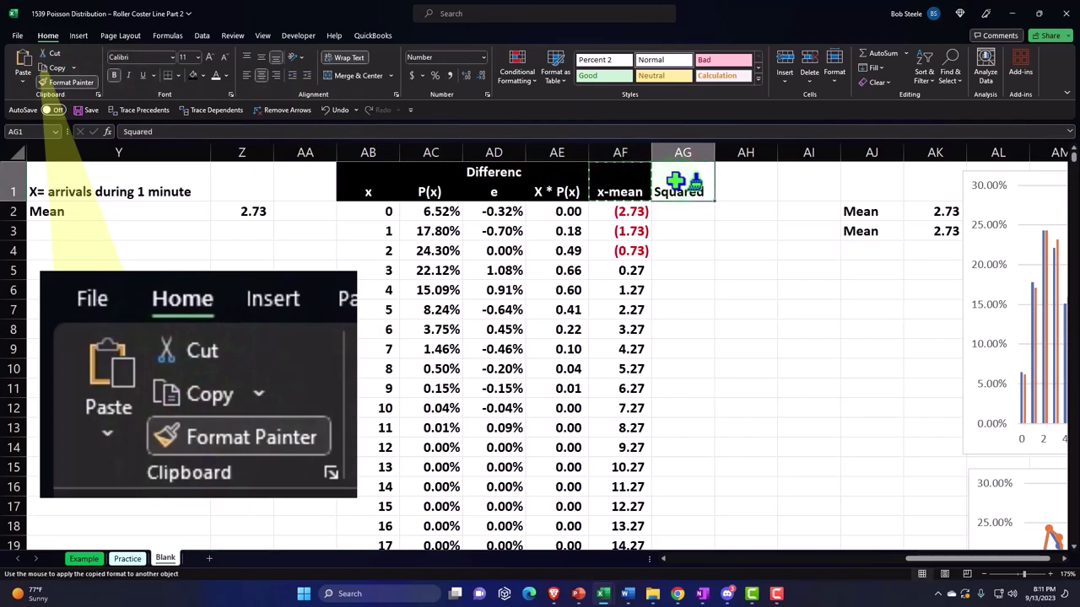
Enter the formula =AF2^2 in AG2 to square the first x-mean difference
click(681, 212)
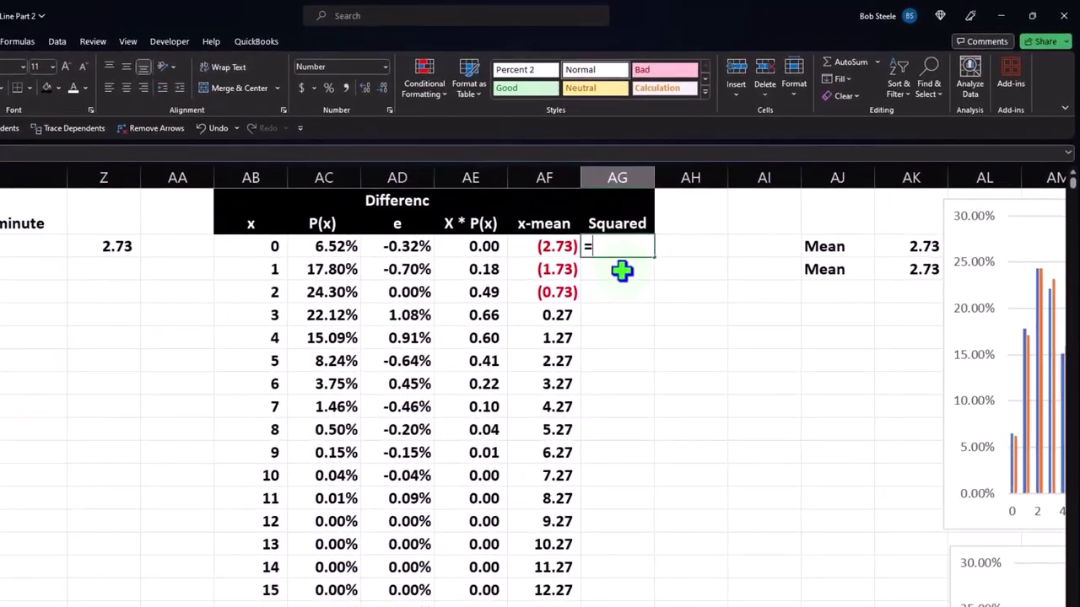
text(=)
key(Left)
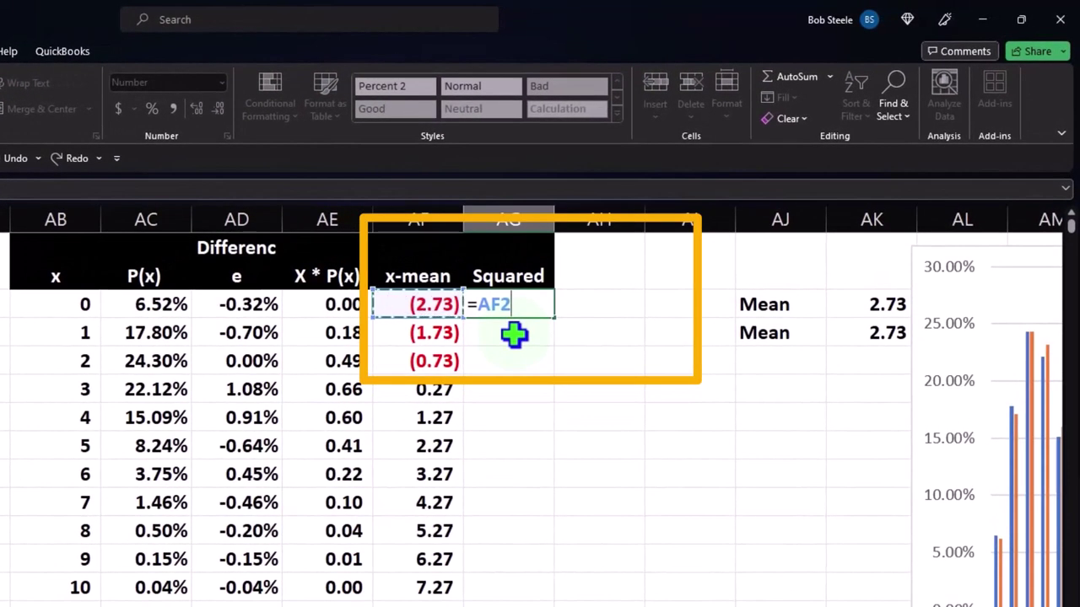
text(^)
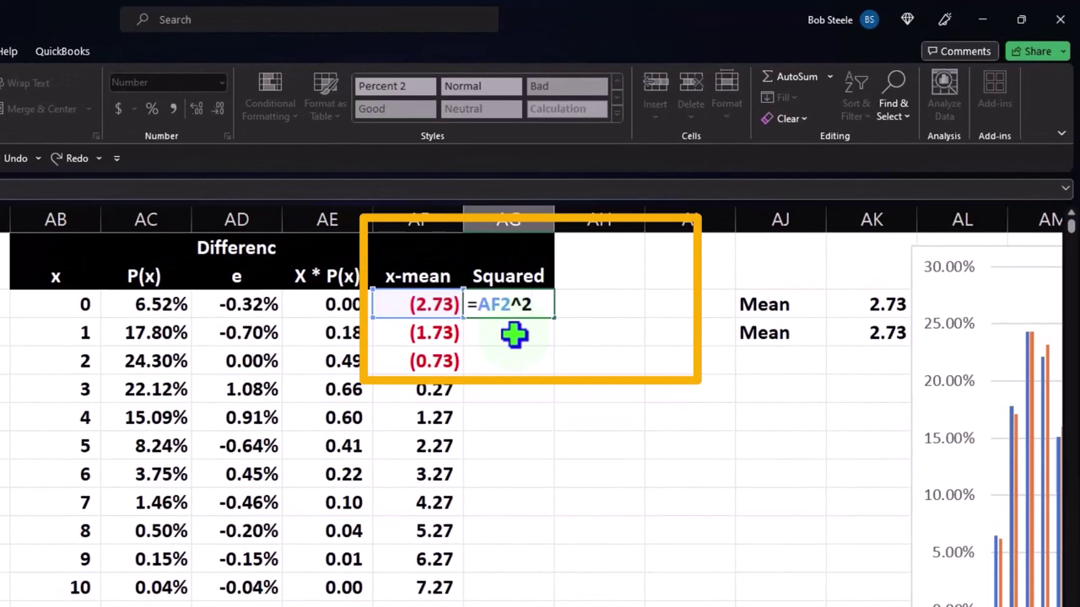
text(2)
key(Return)
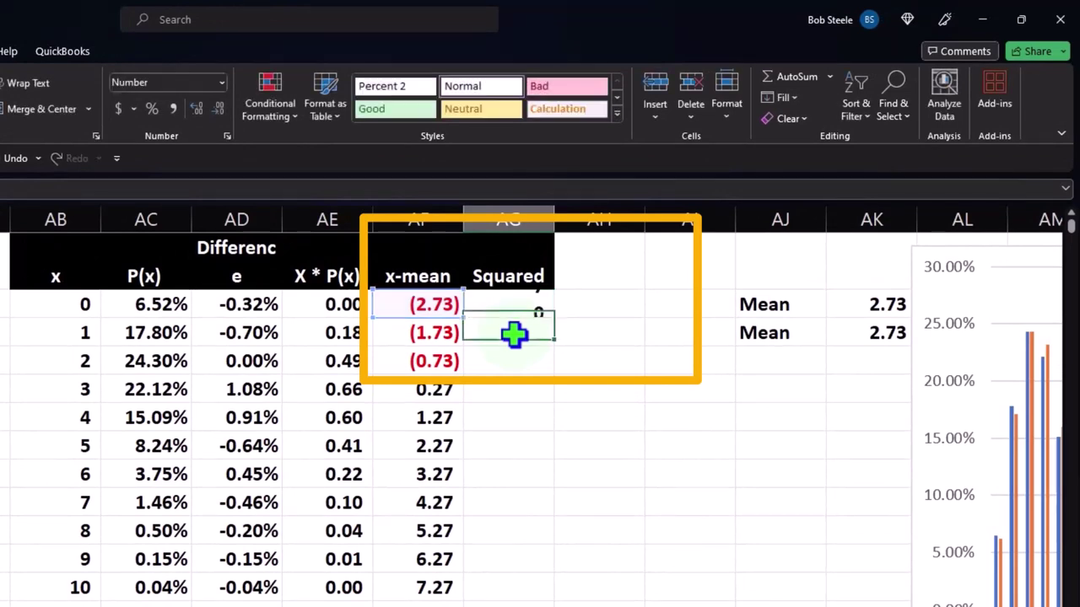
Format the squared value in AG2 with two decimal places and fill its formula down the Squared column
click(508, 308)
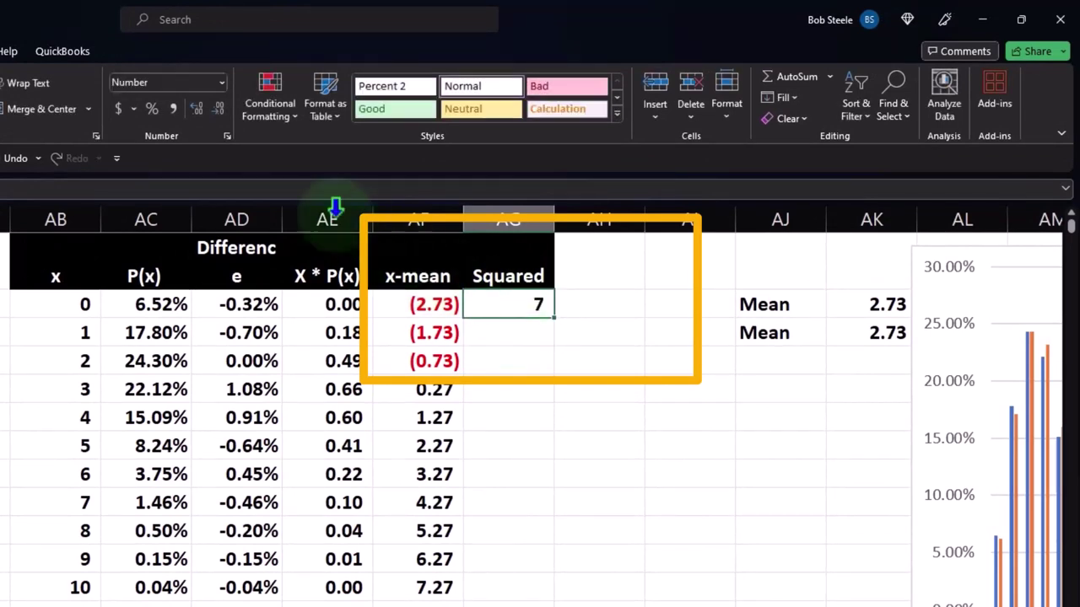
click(196, 109)
click(196, 109)
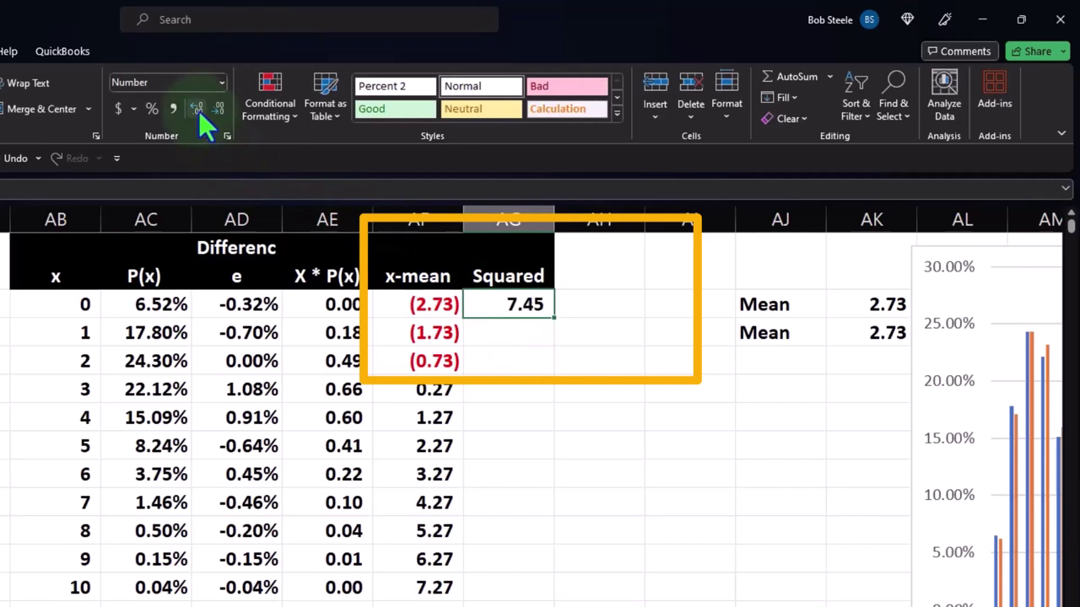
double_click(557, 318)
Add the column heading "*P(x)" in AH1 and copy the black header formatting from AG1 to it
click(598, 269)
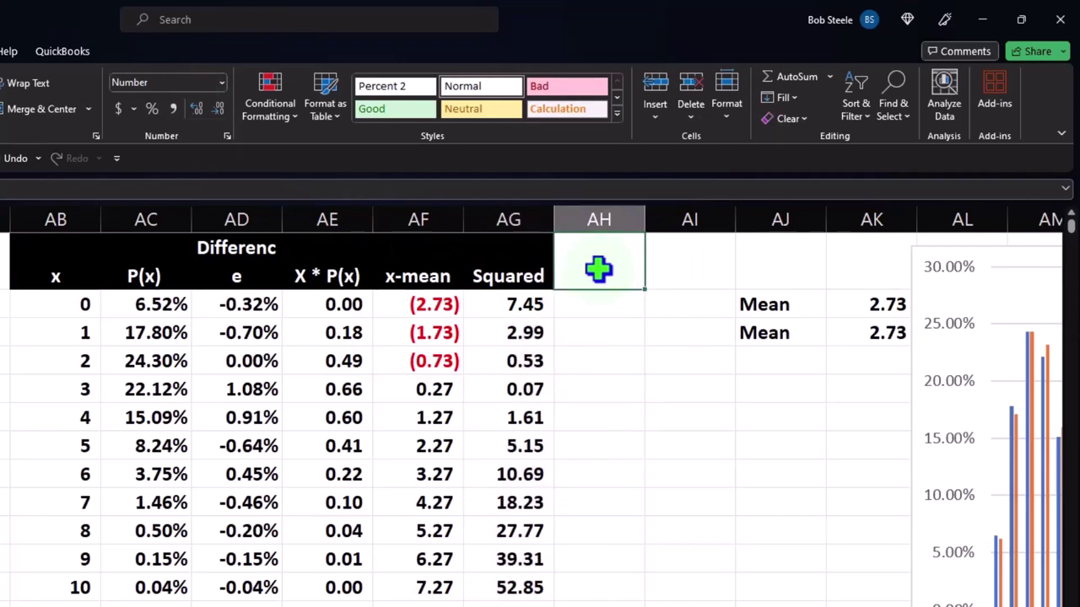
text(*)
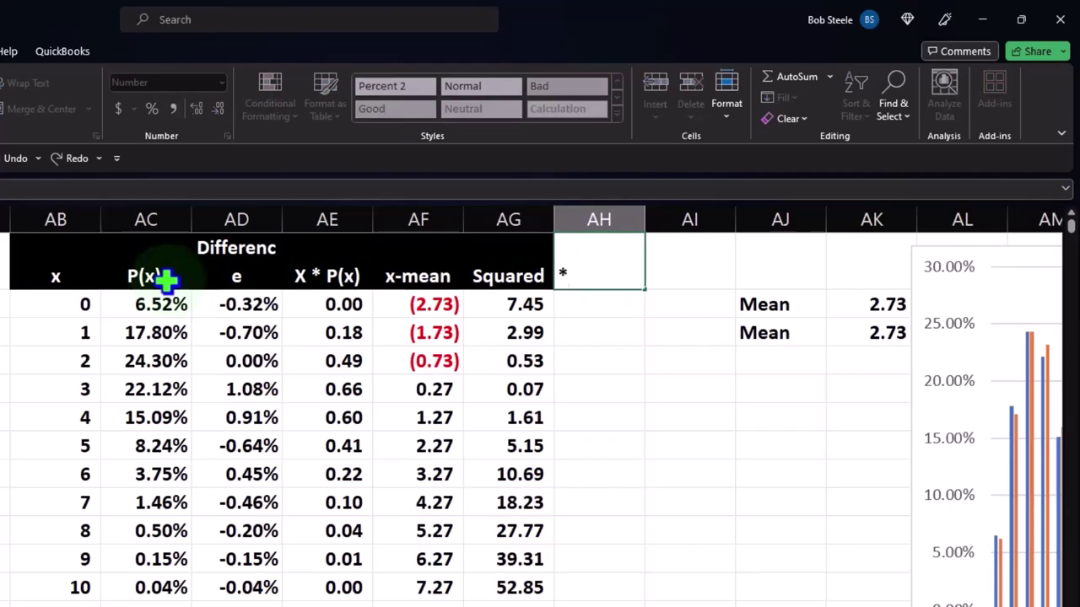
text(P(x)
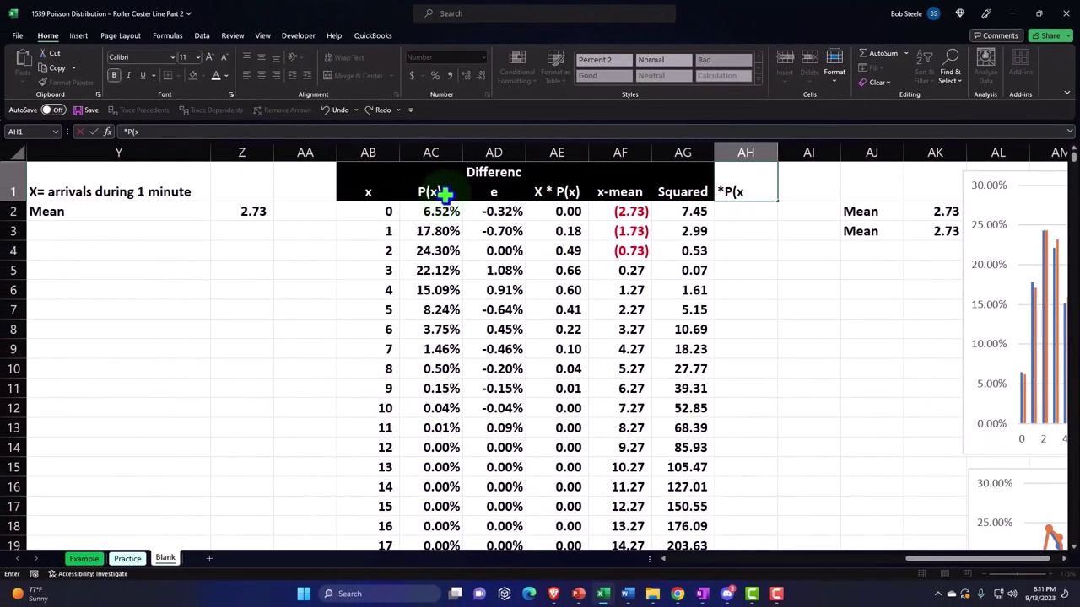
key(Return)
key(Up)
key(Left)
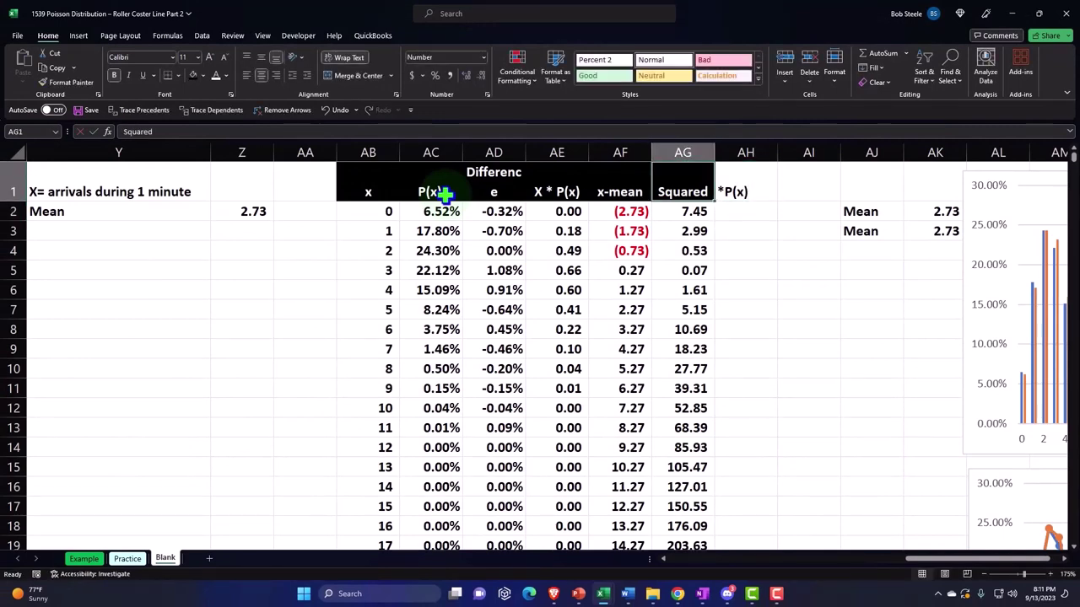
click(67, 84)
click(741, 187)
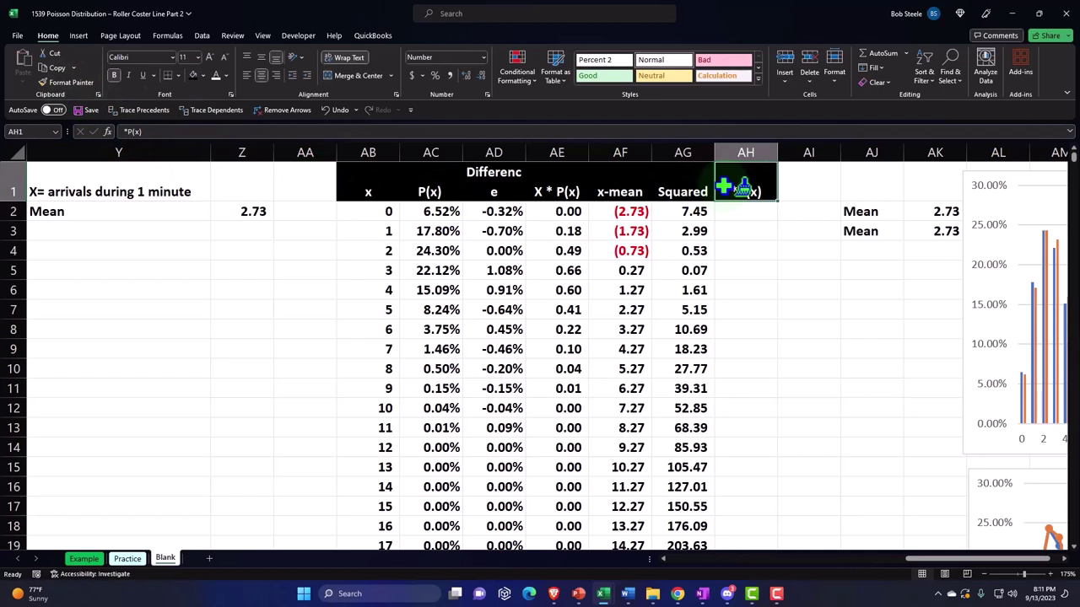
Enter the formula =AG2*AC2 in AH2 to multiply the squared difference by its probability
key(Down)
text(=)
key(Left)
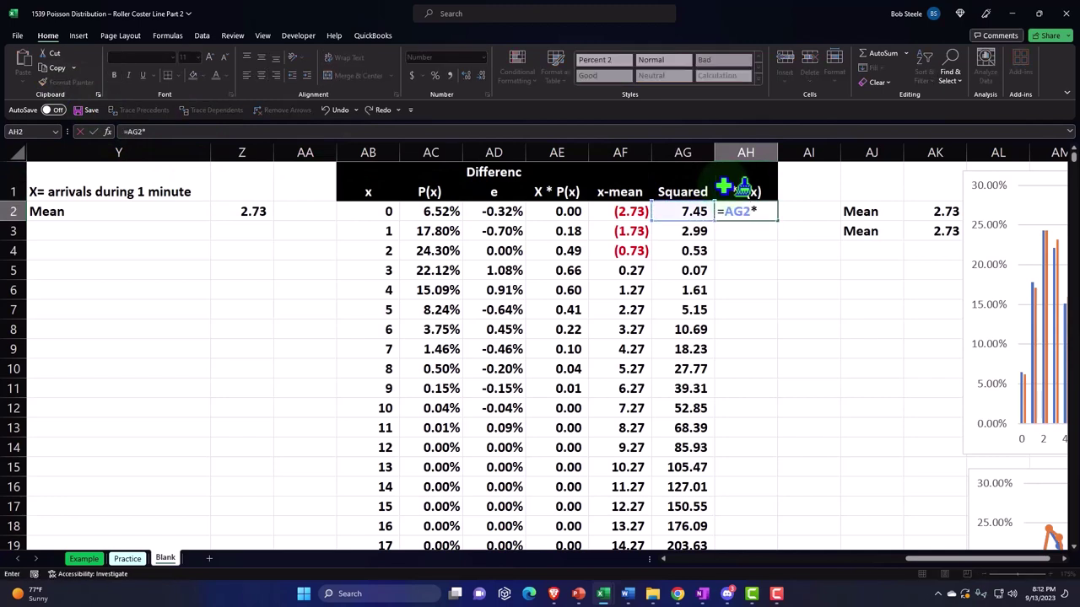
text(*)
key(Left)
key(Left)
key(Left)
key(Left)
key(Left)
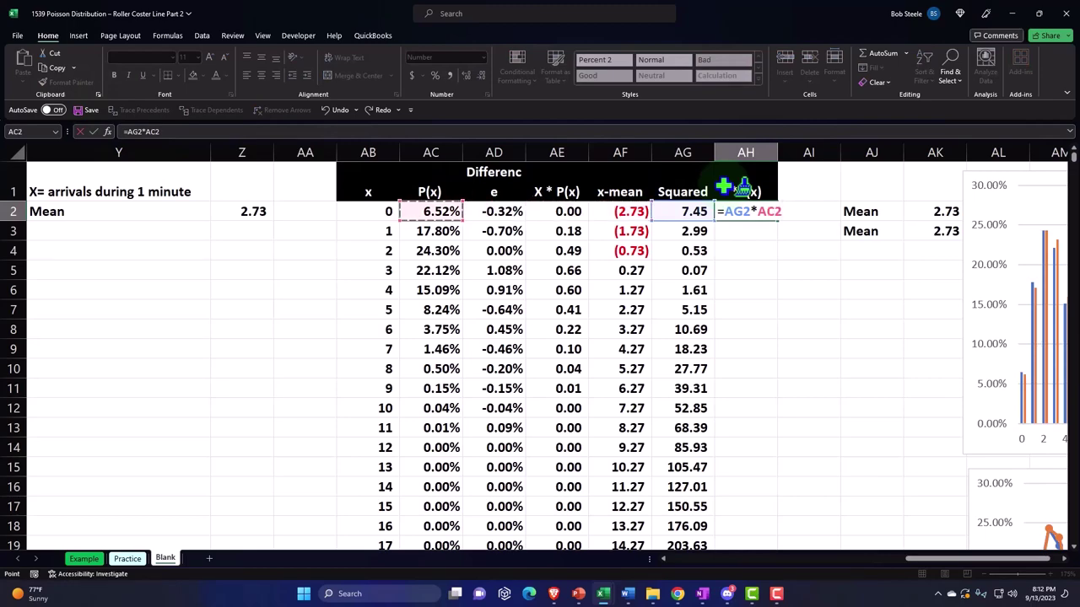
key(Return)
Format the product in AH2 with four decimal places and fill its formula down the *P(x) column
click(752, 211)
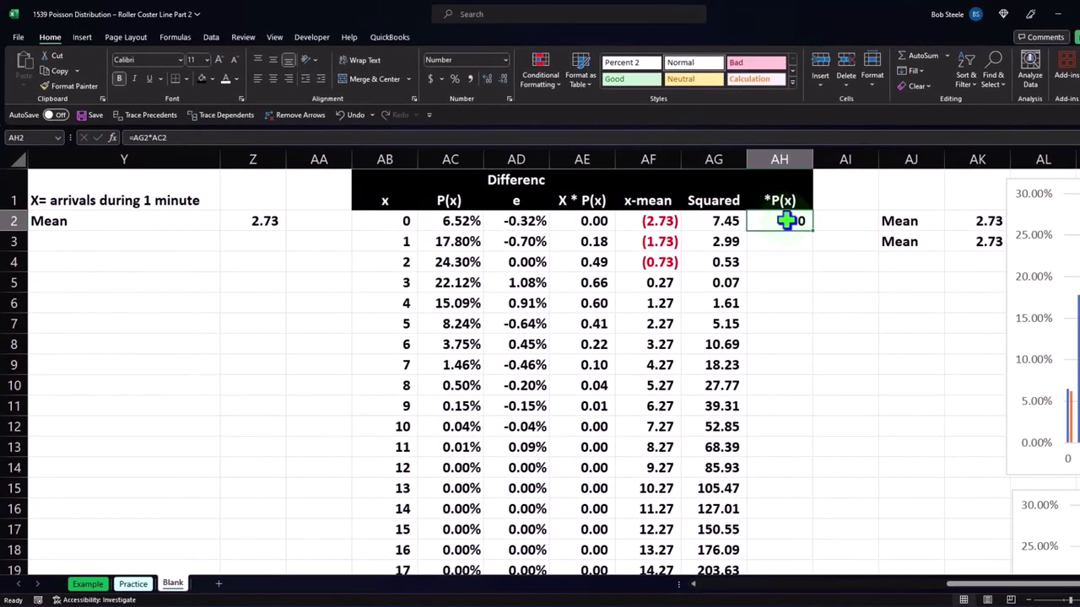
click(486, 79)
click(486, 79)
click(486, 79)
click(486, 79)
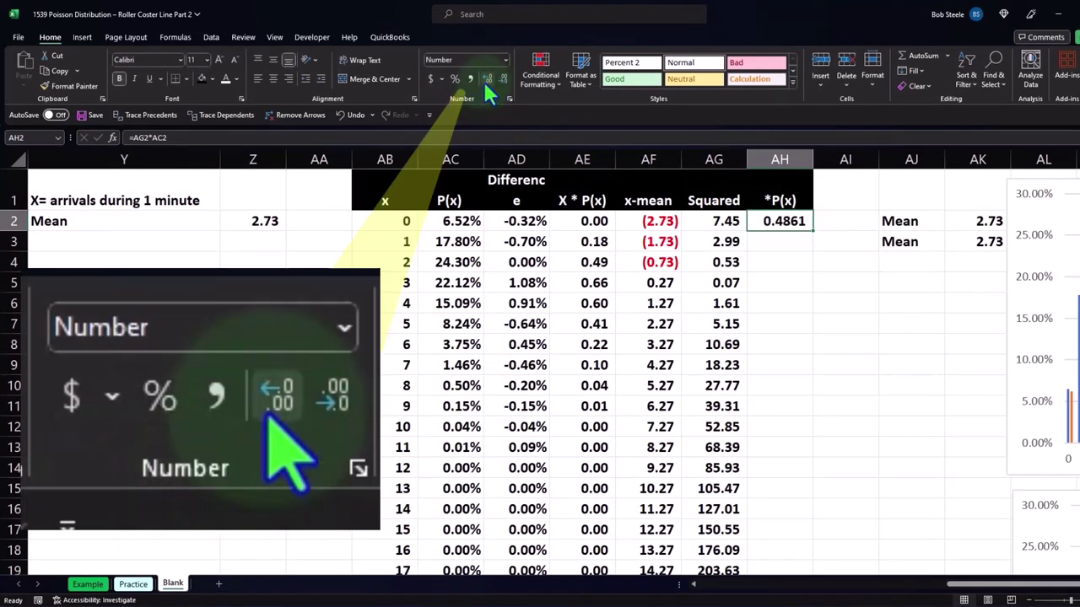
double_click(813, 232)
Add the label "Variance" in AJ4 below the two mean labels
click(894, 261)
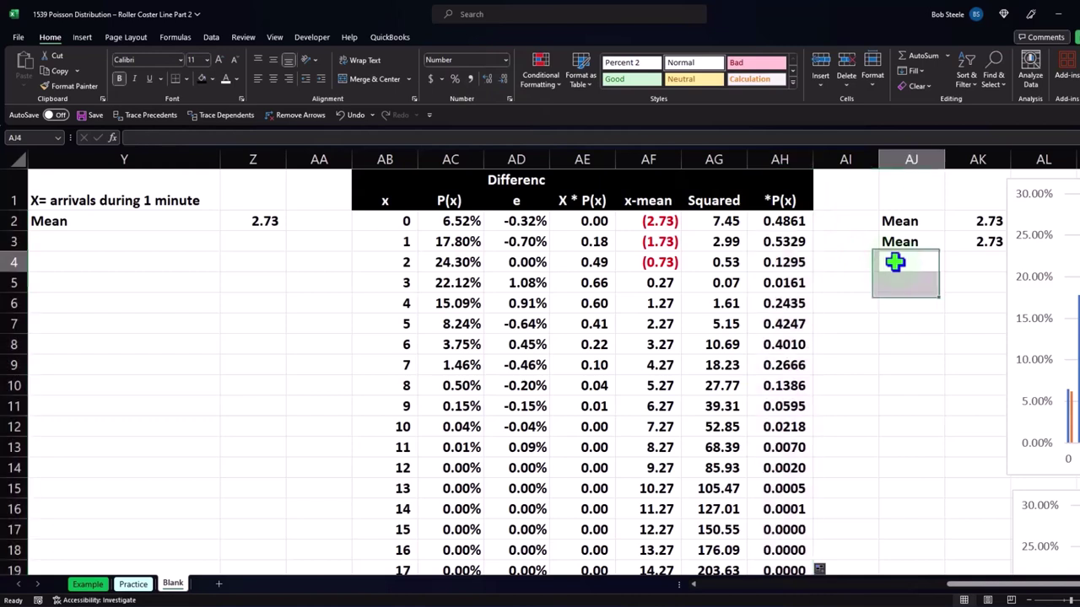
text(V)
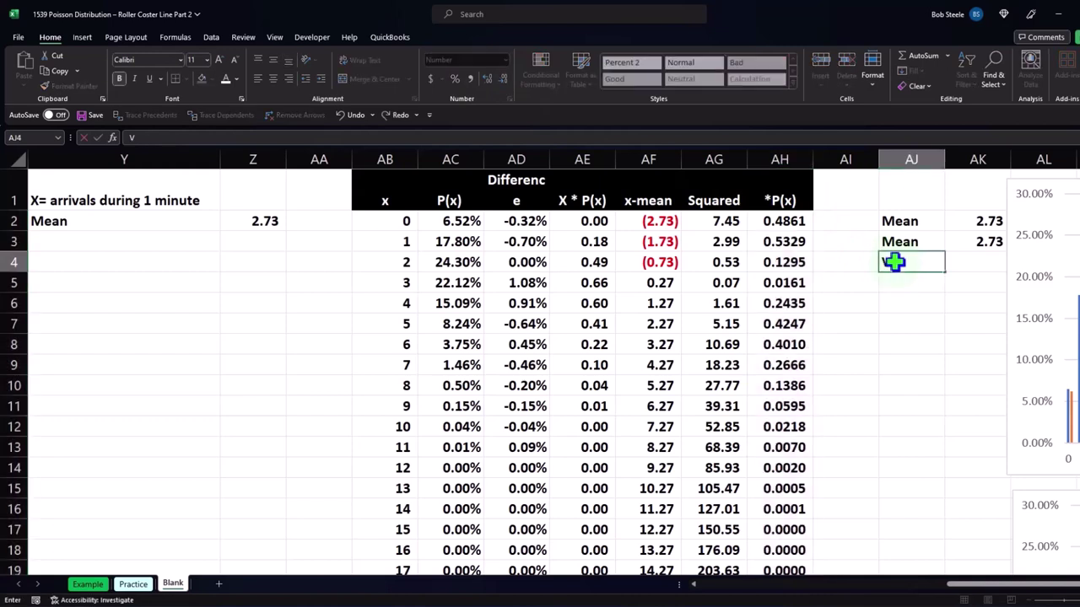
text(ariance)
key(Tab)
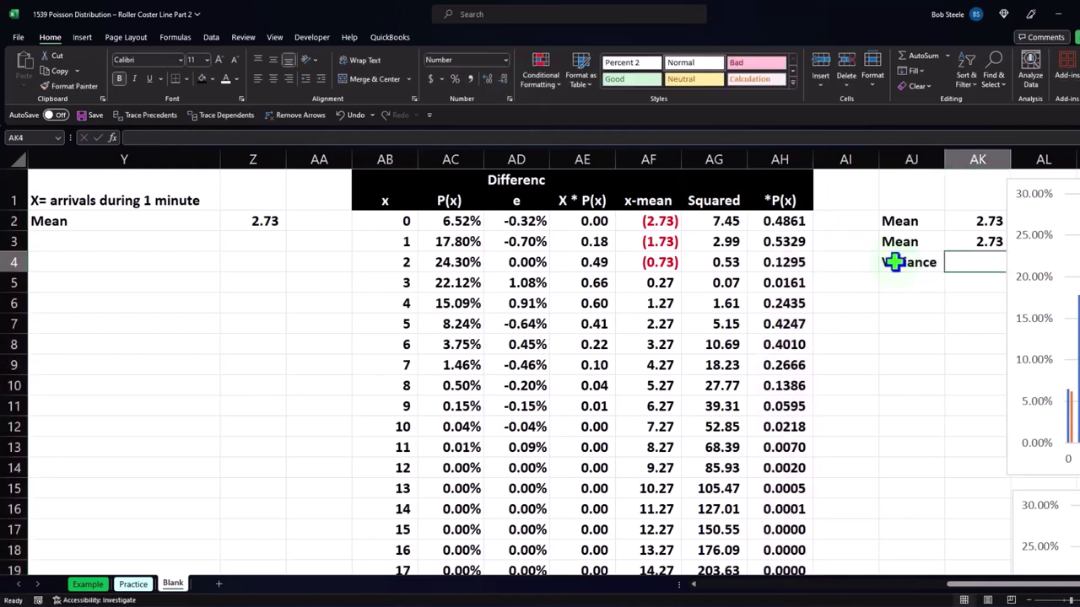
Calculate the variance in AK4 by summing the whole *P(x) column with =SUM(AH2:AH31)
text(=sum()
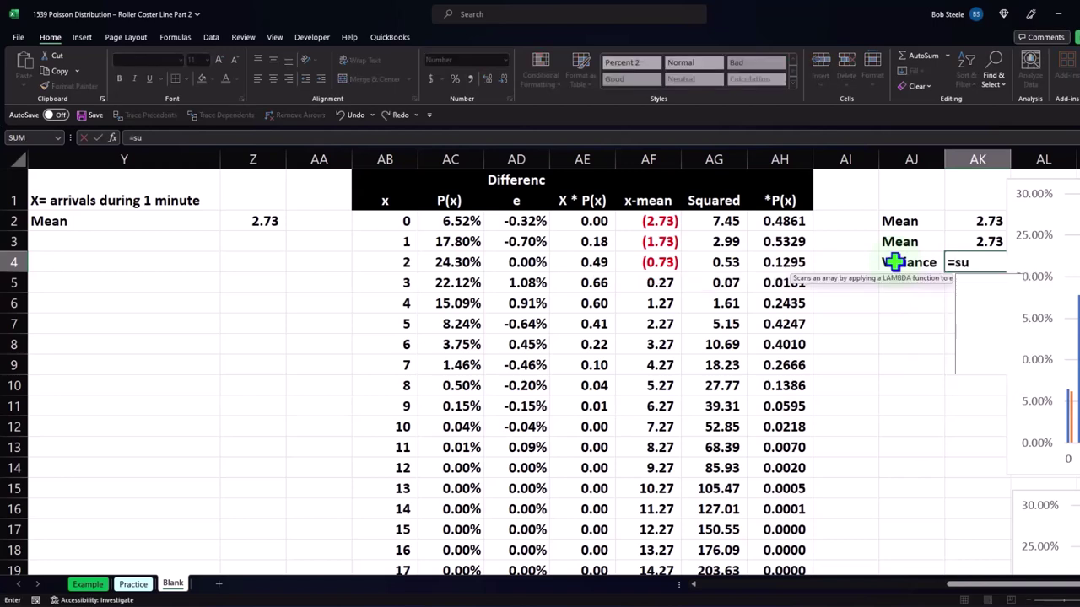
key(Left)
key(Left)
key(Left)
key(Up)
key(Up)
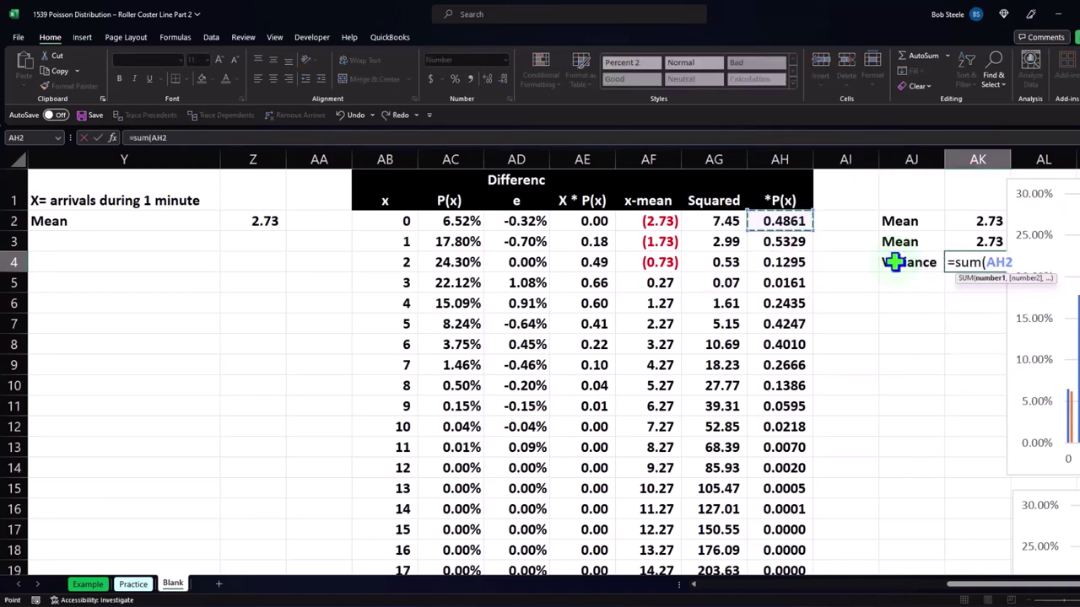
key(ctrl+shift+Down)
key(Return)
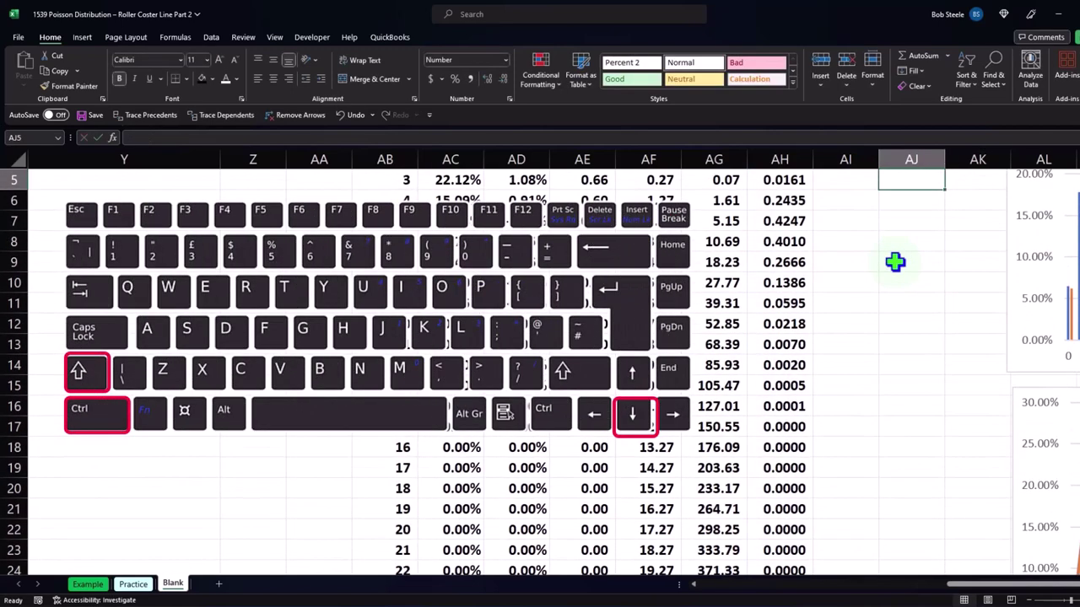
click(981, 266)
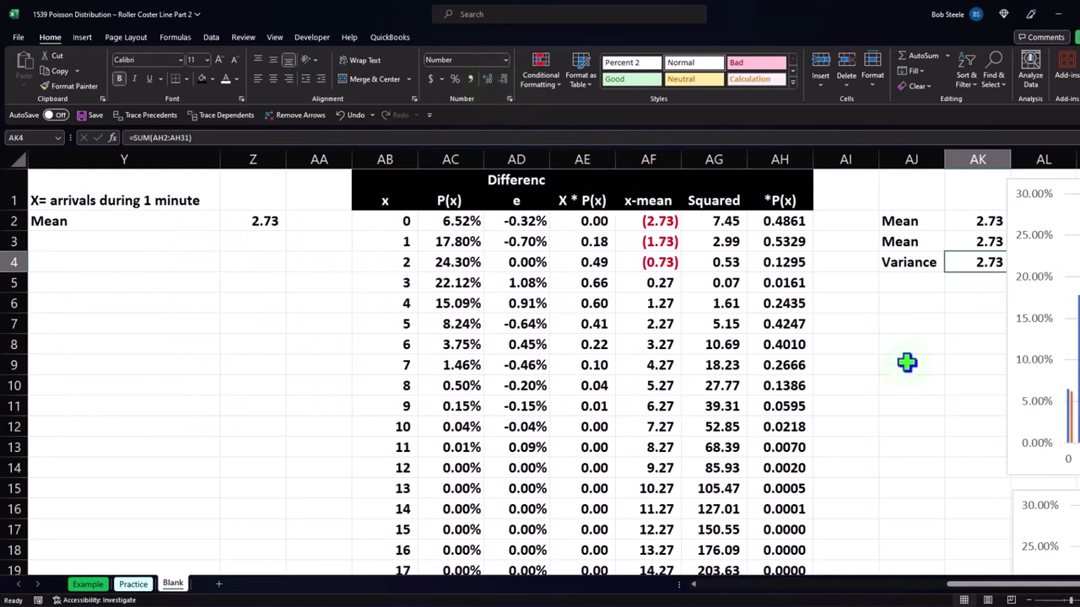
Narrow the empty column AI and move both charts together slightly away from the mean and variance values
drag(879, 161, 851, 175)
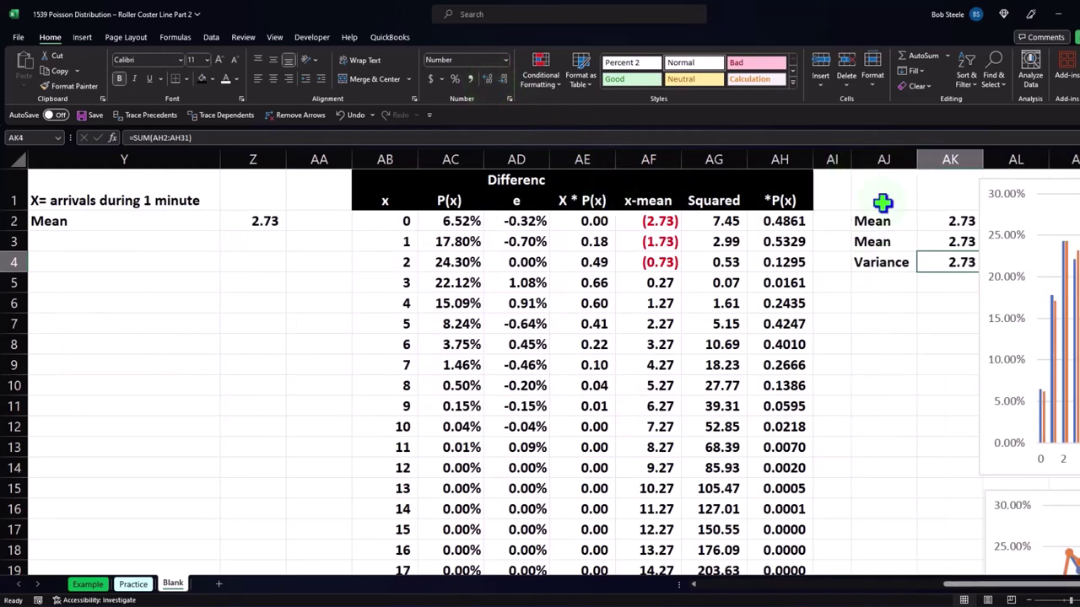
click(999, 299)
ctrl+click(1022, 540)
drag(986, 455, 1009, 452)
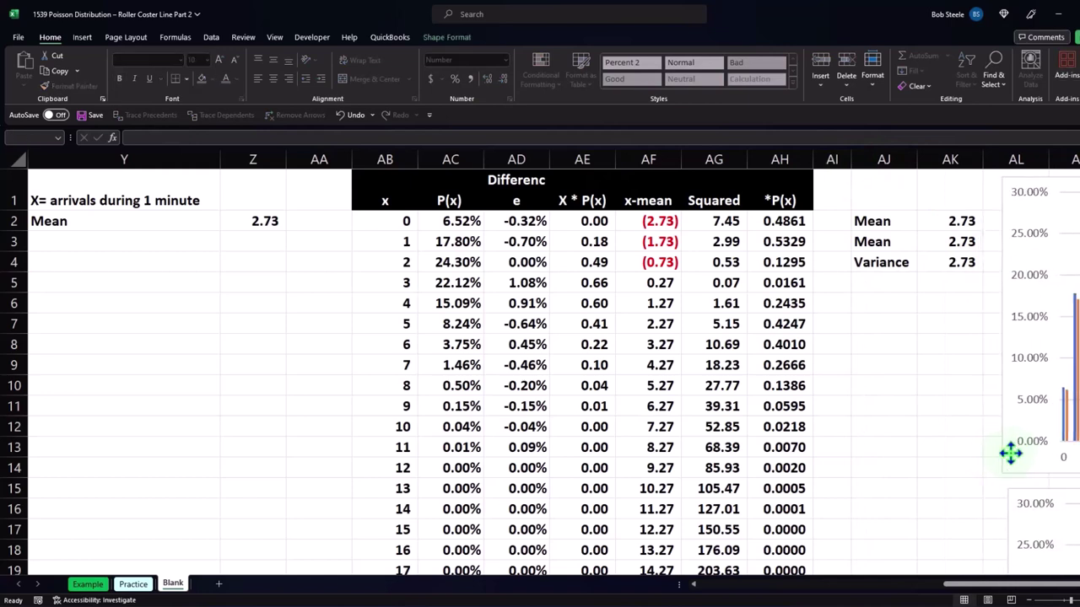
Add a second Variance label in AJ5 that refers to the label above with =AJ4
click(895, 287)
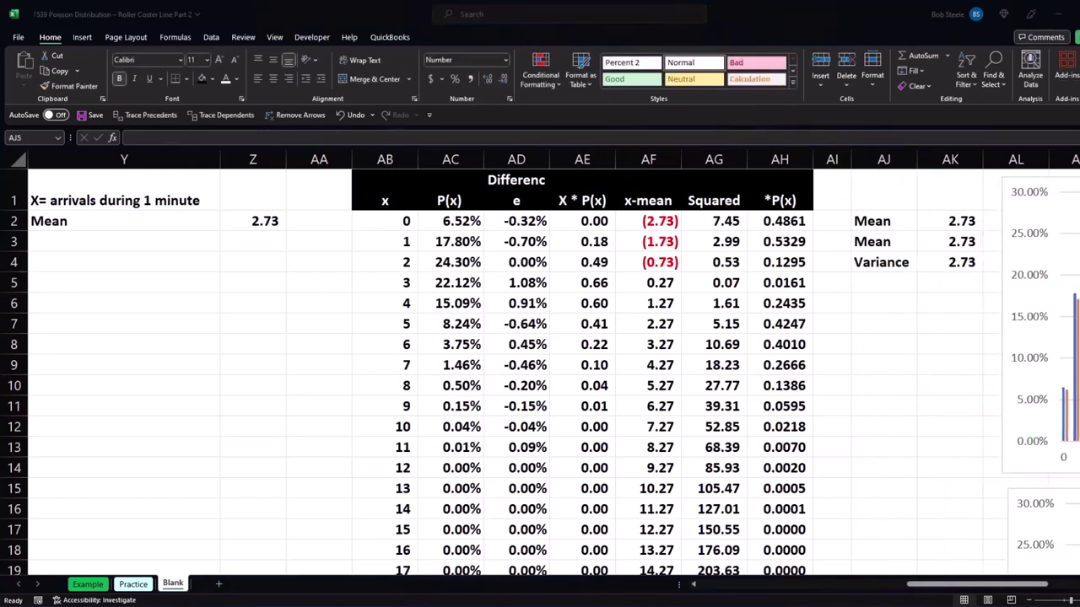
click(887, 283)
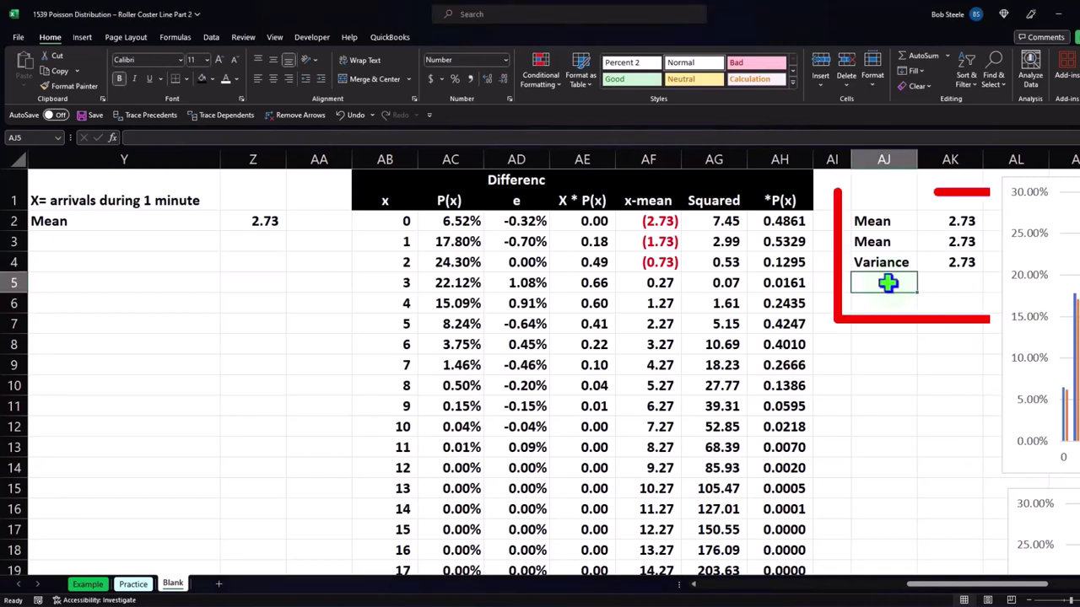
text(Variance)
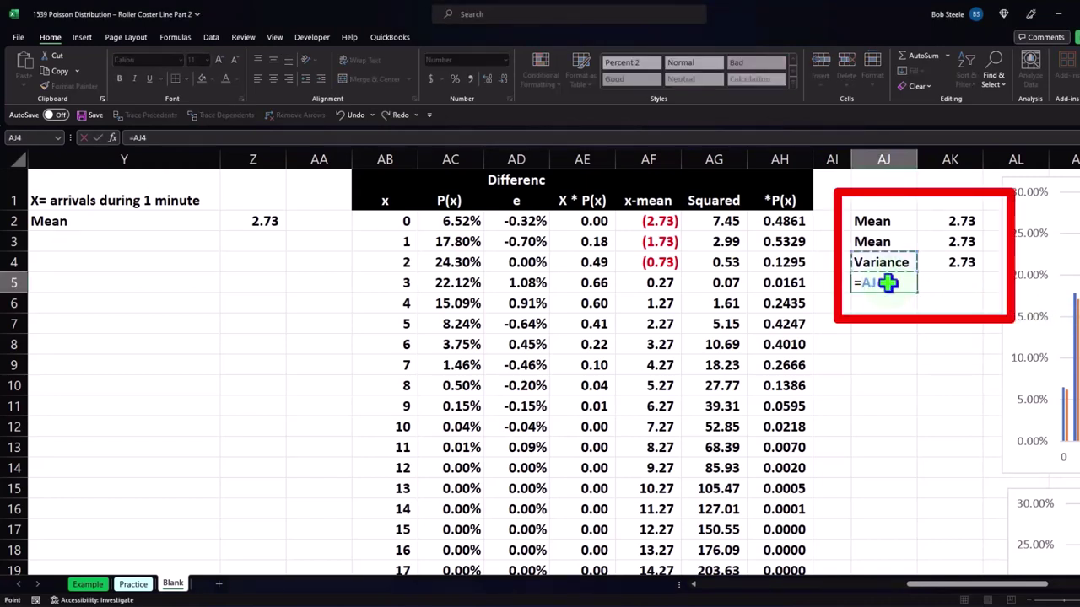
key(Tab)
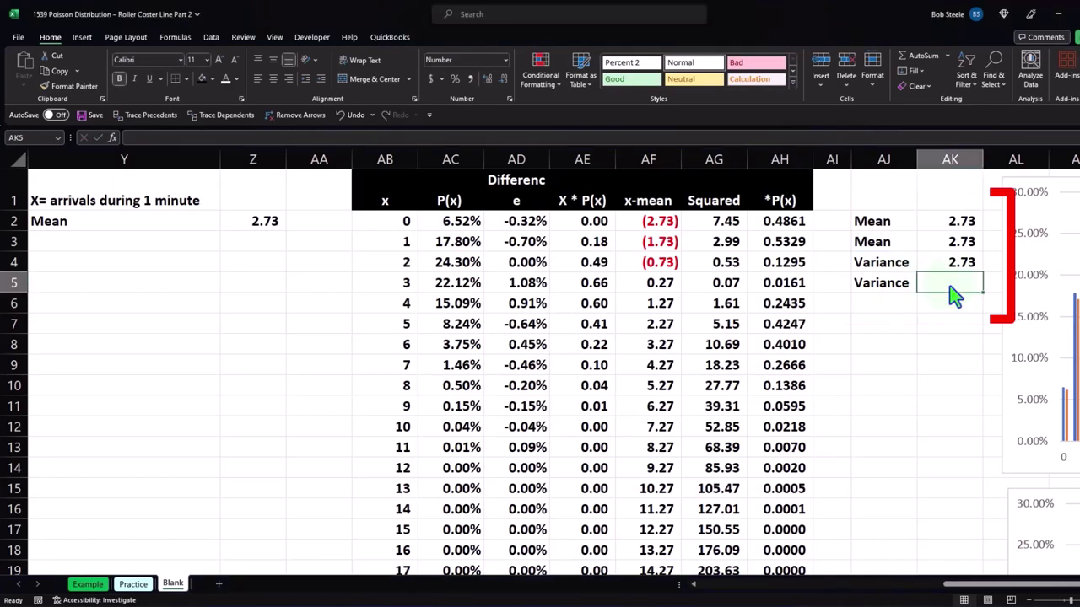
Start a SUMPRODUCT formula in AK5 with the squared deviations (AB2:AB31-AK2)^2 as its first array
text(=sump)
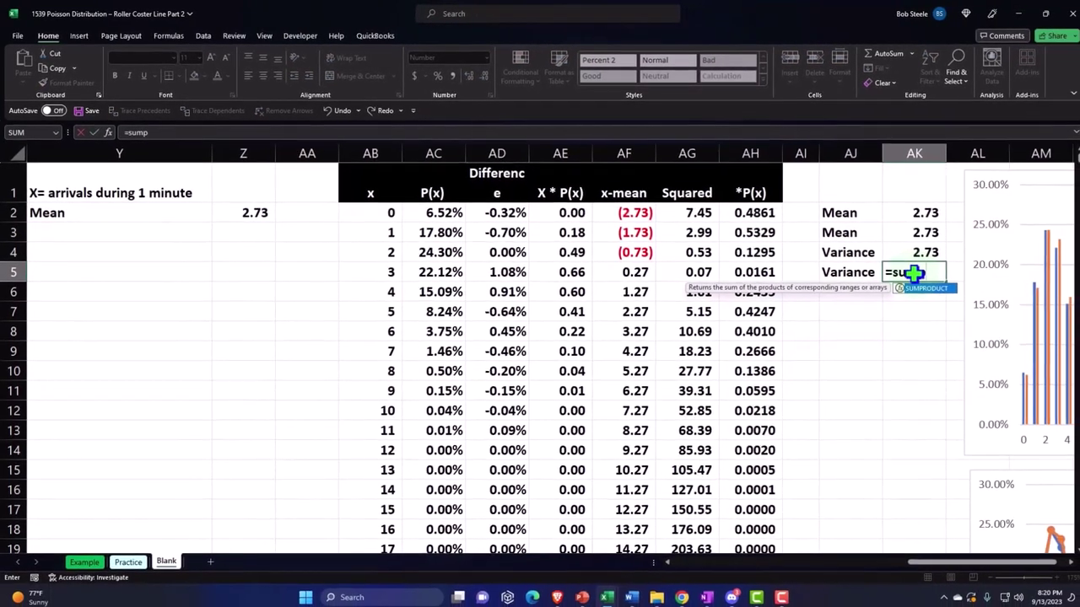
key(Tab)
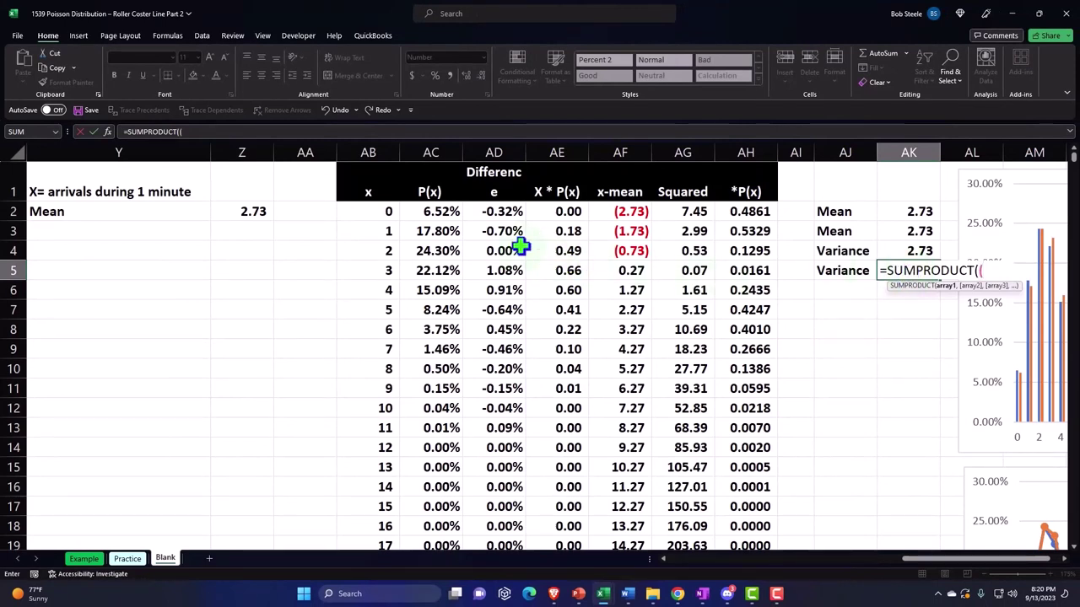
click(369, 211)
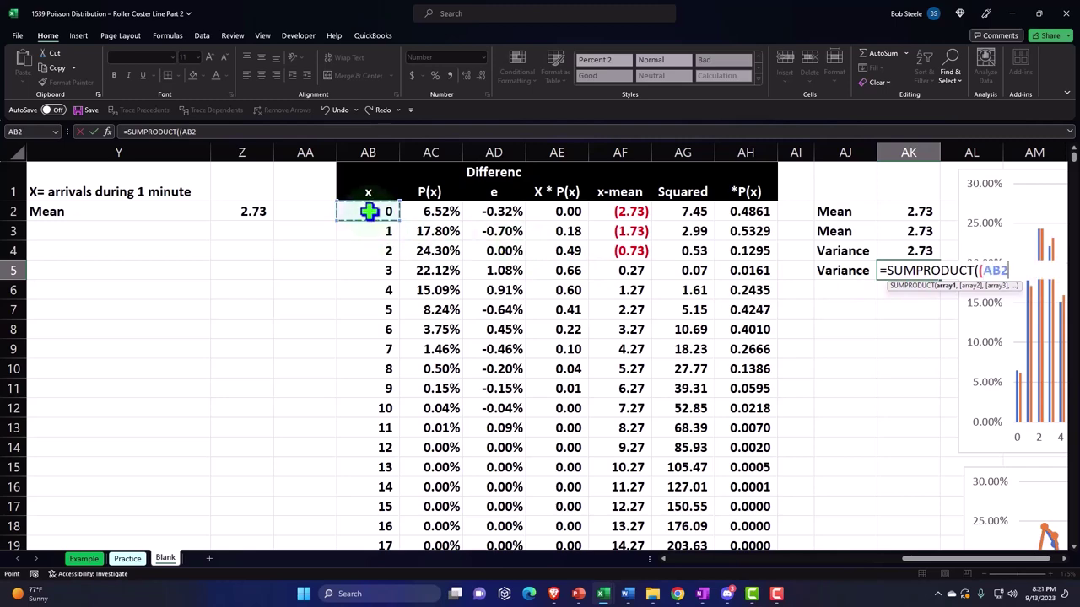
key(ctrl+shift+Down)
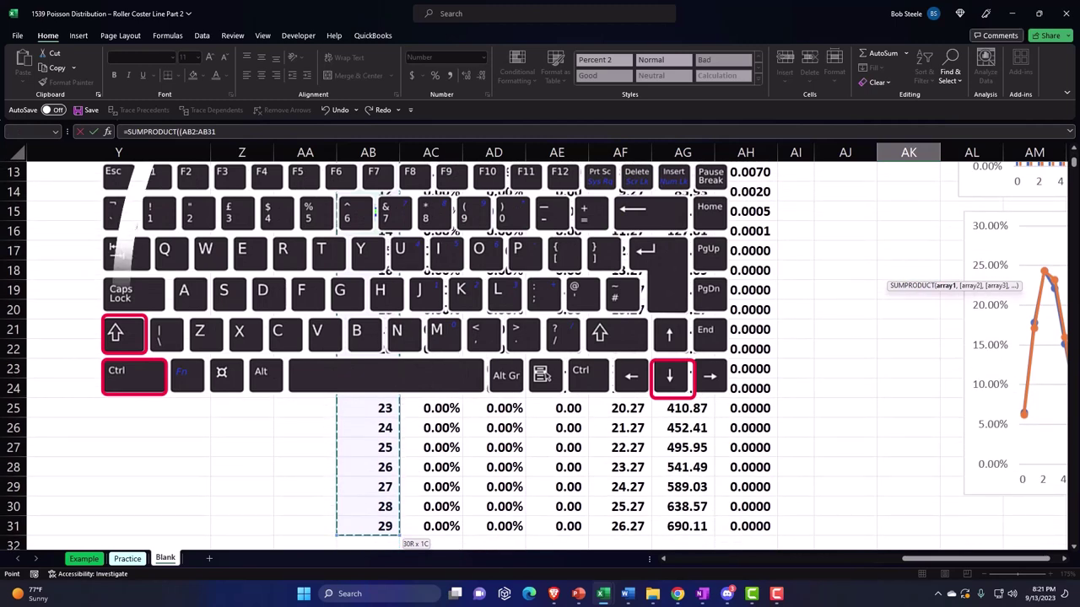
key(ctrl+BackSpace)
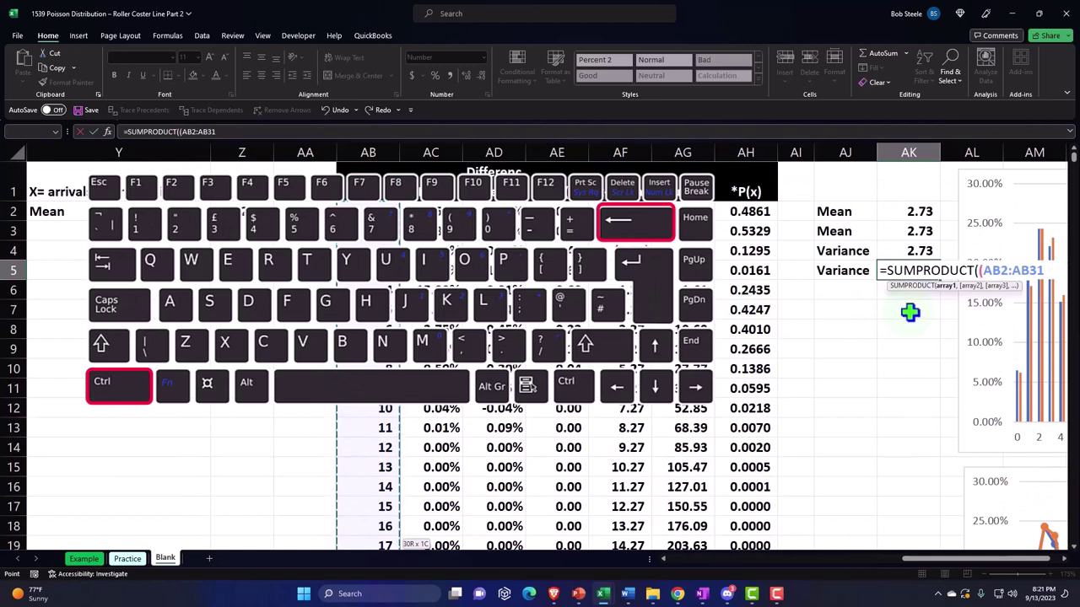
text(-)
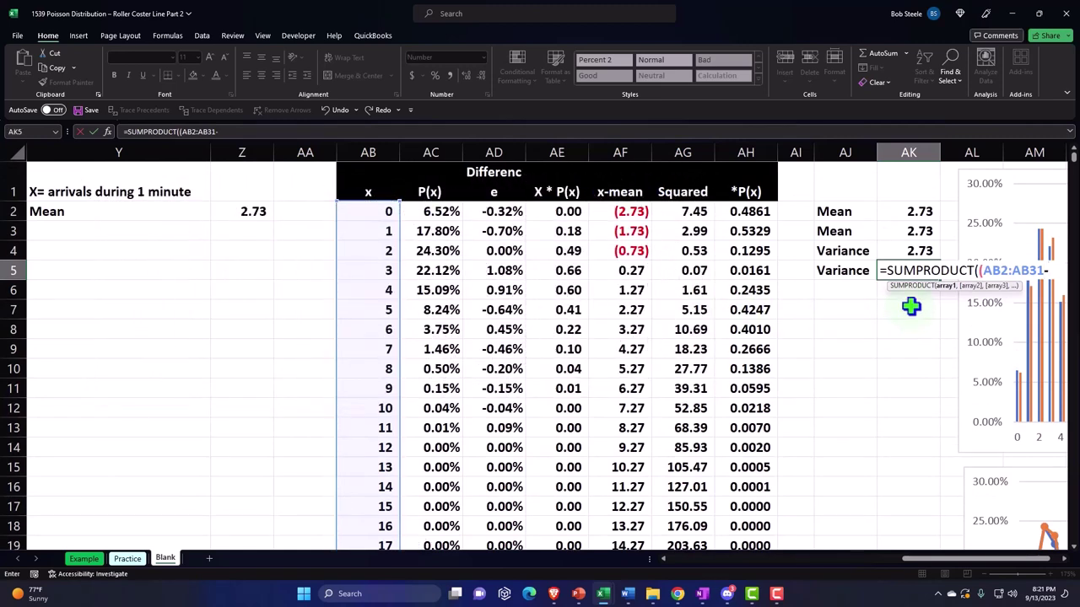
click(909, 212)
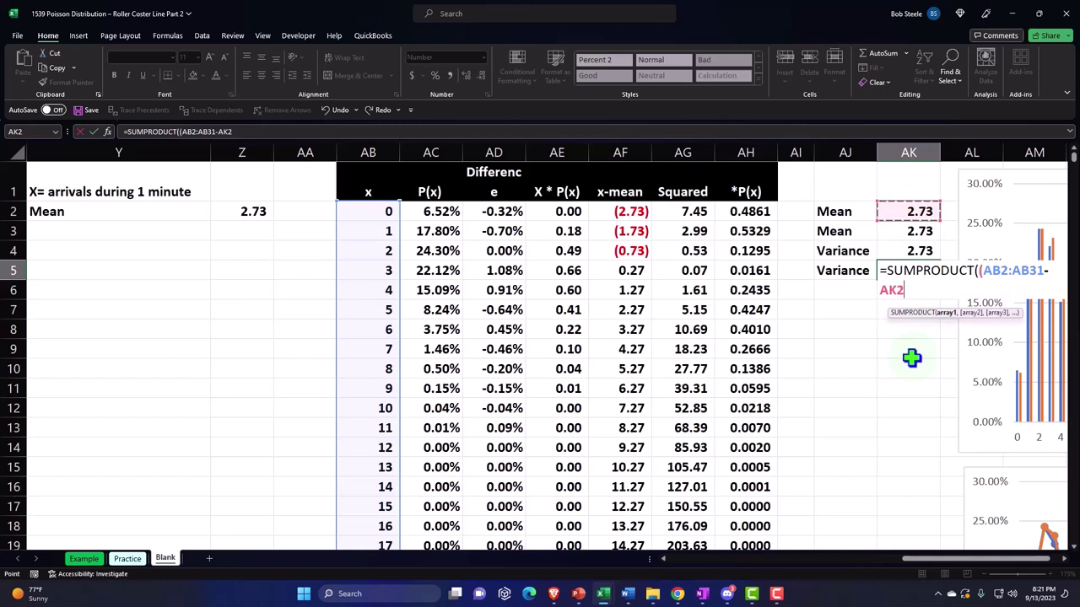
text()^2)
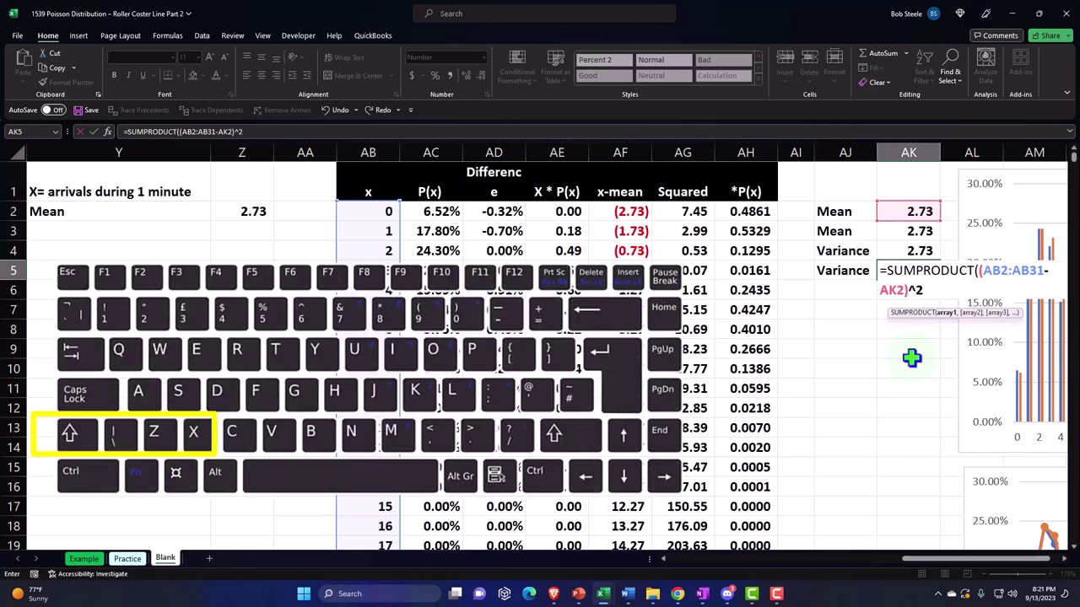
Complete the AK5 variance formula with the P(x) range AC2:AC31 as the second array
text(,)
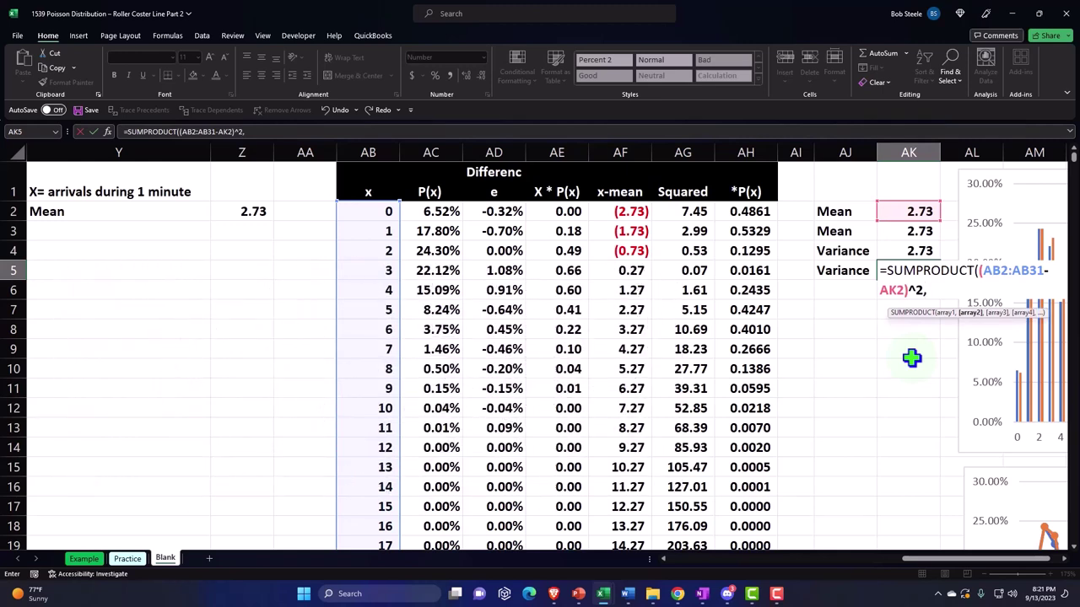
click(434, 212)
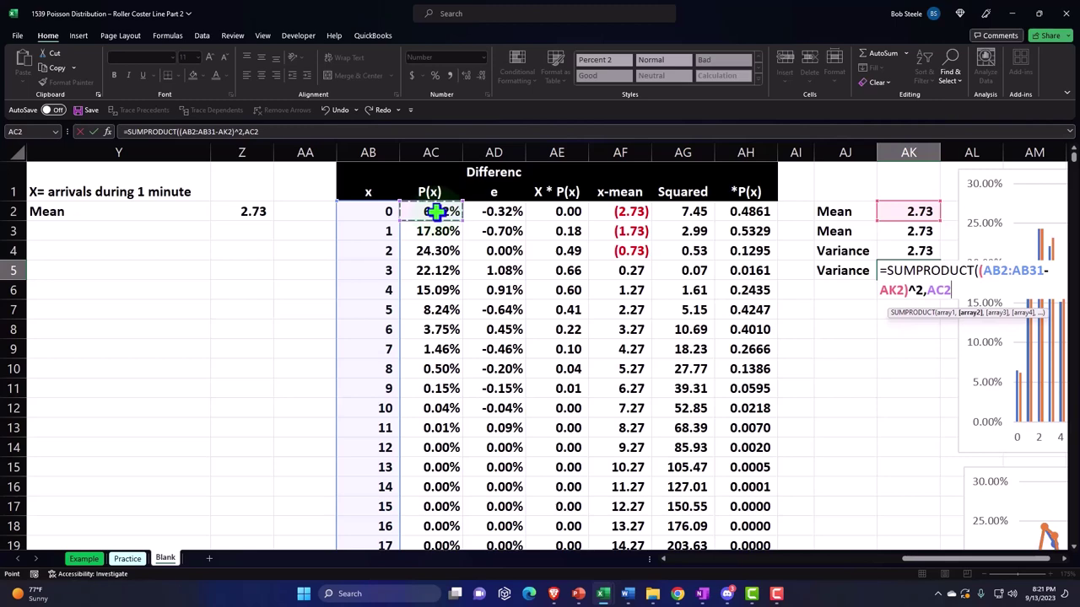
key(ctrl+shift+Down)
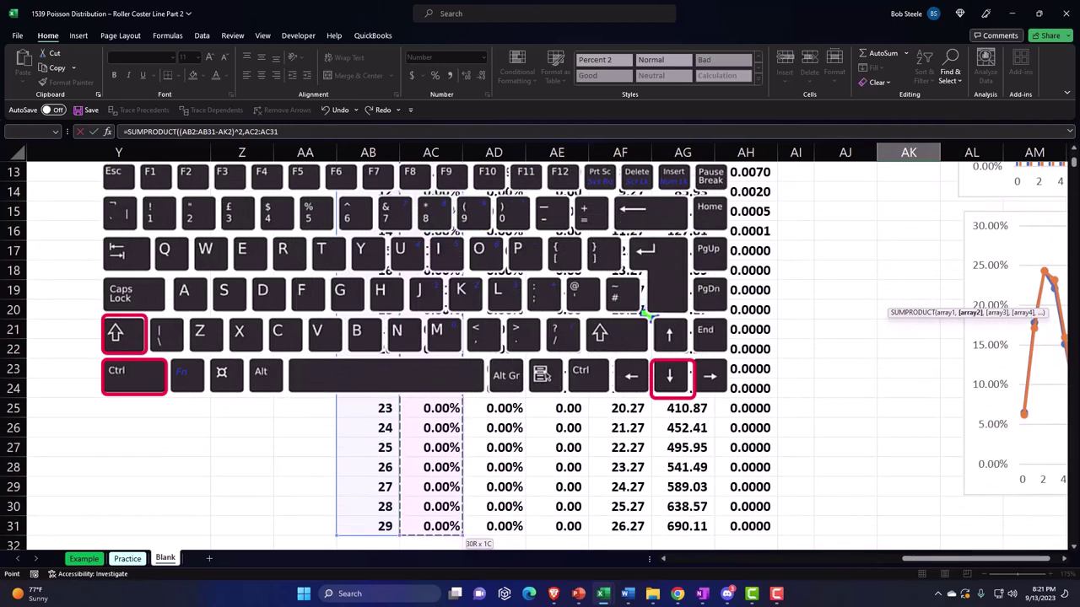
scroll(648, 312, up, 1)
key(ctrl+BackSpace)
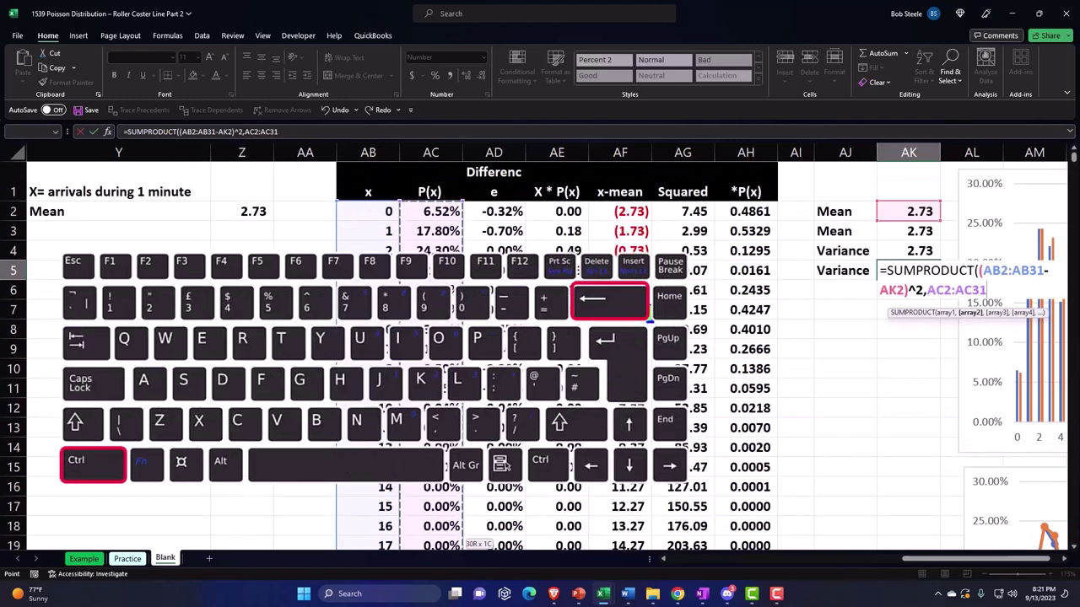
text())
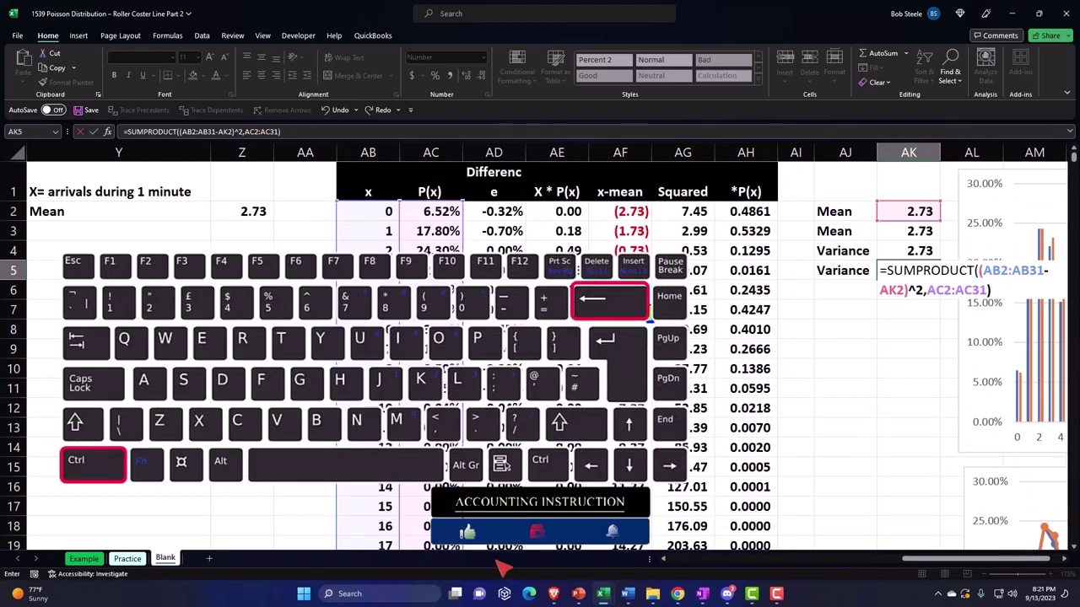
key(Return)
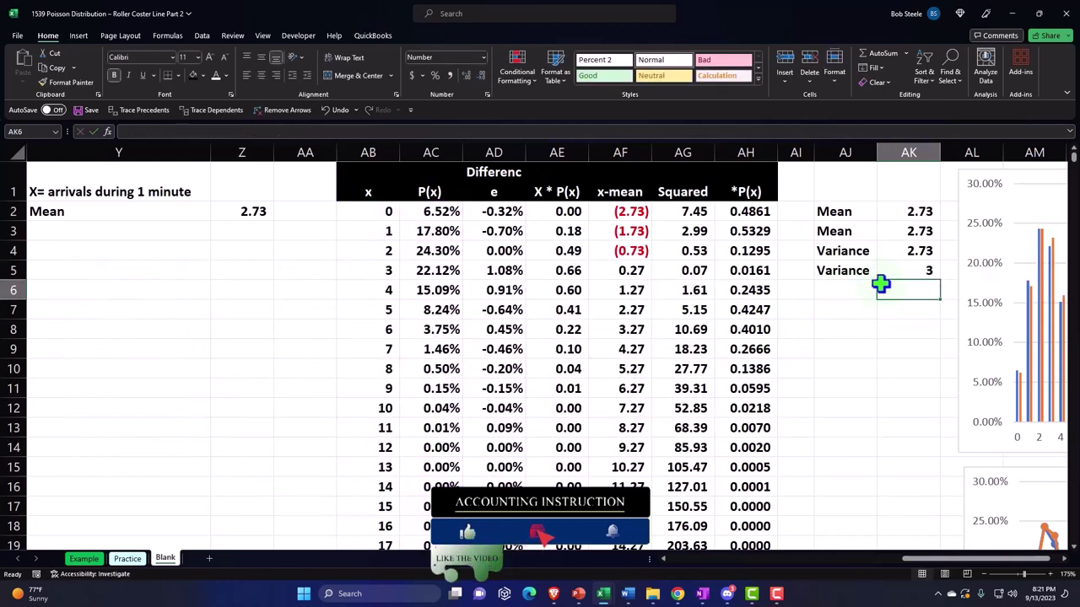
Format the SUMPRODUCT variance in AK5 with two decimal places
click(895, 270)
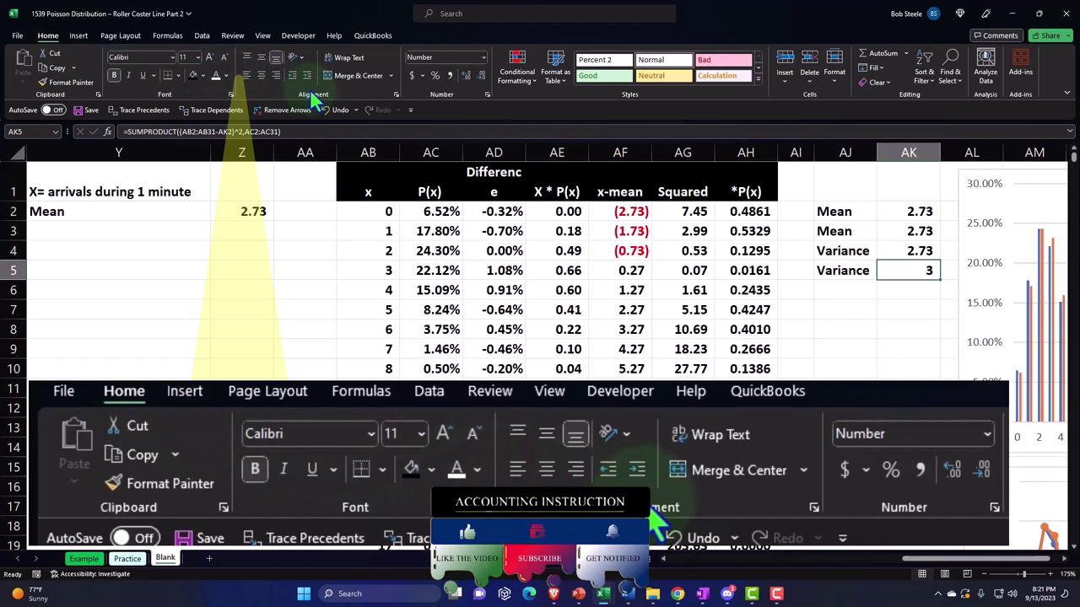
click(465, 76)
click(464, 77)
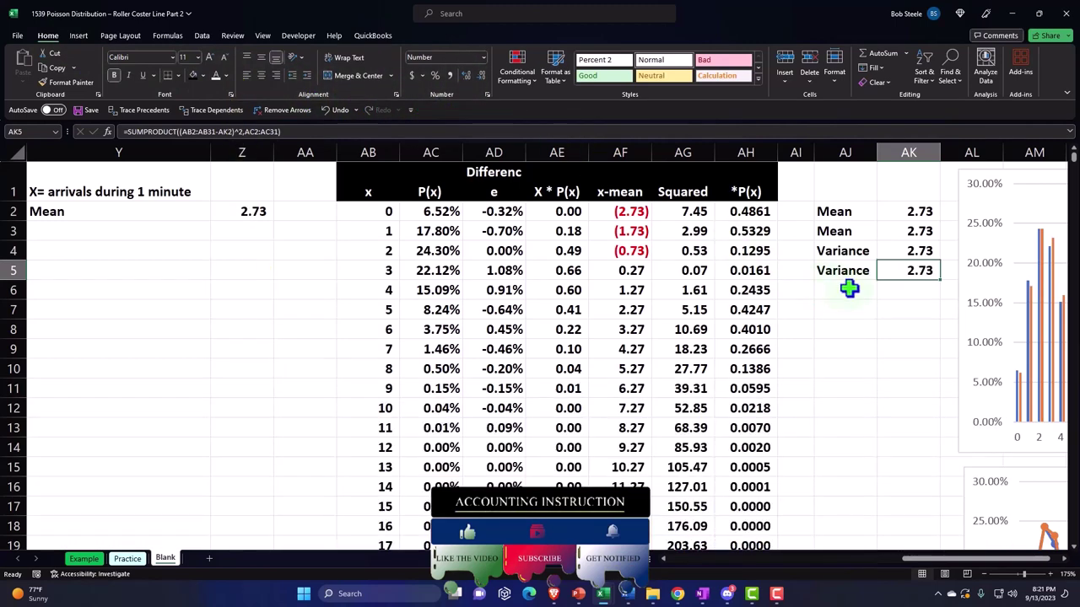
key(Up)
key(Up)
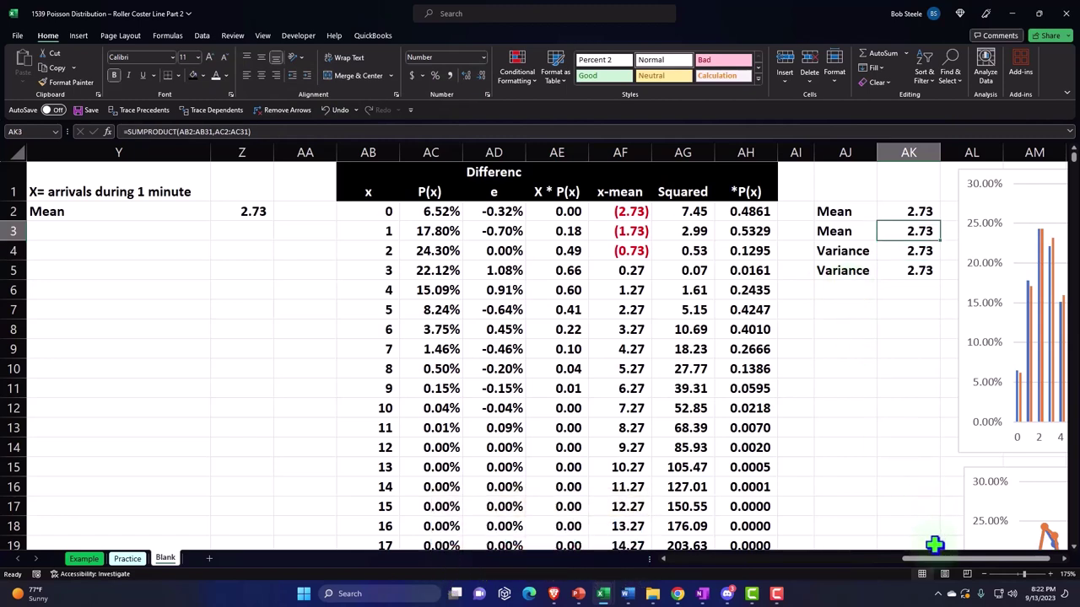
Move both charts together further away from the mean and variance values
scroll(928, 542, right, 1)
drag(897, 216, 998, 212)
scroll(892, 453, down, 1)
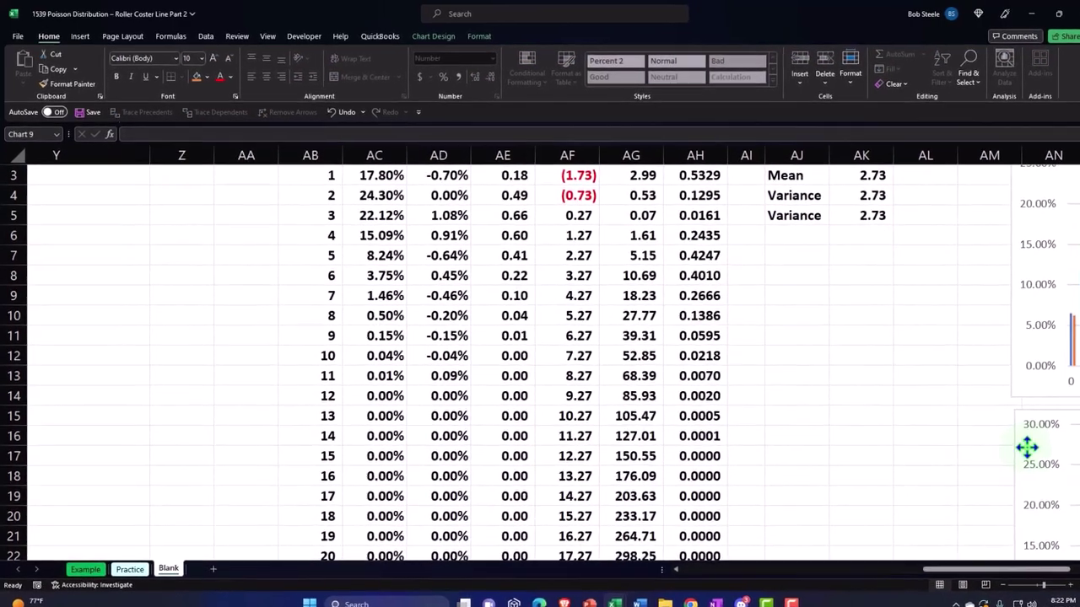
Add the label "= < 3 arrivals" in AJ7 below the variance rows
click(776, 370)
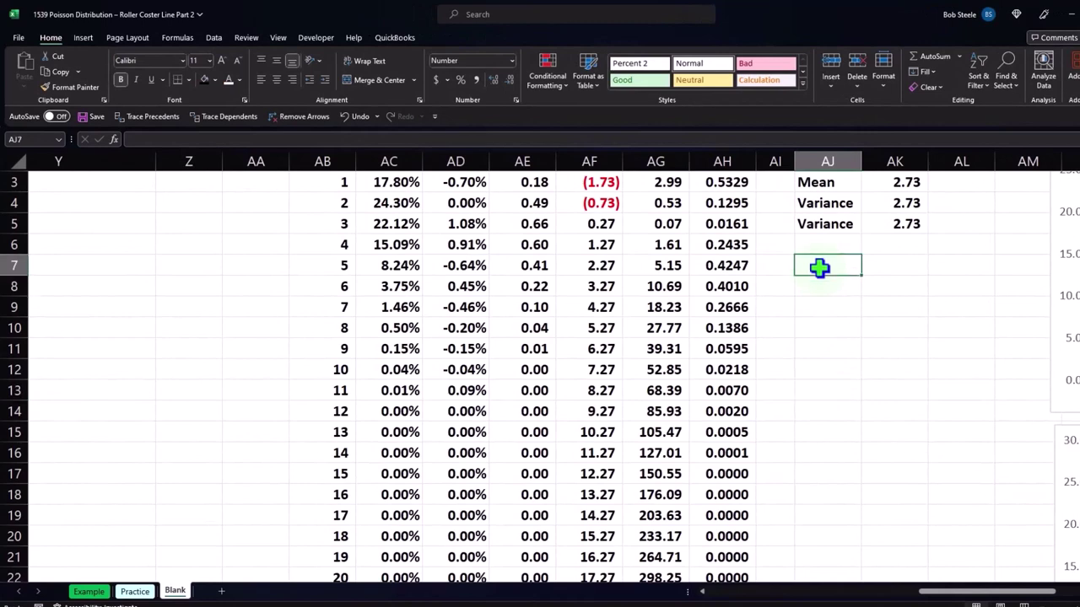
key(ctrl+z)
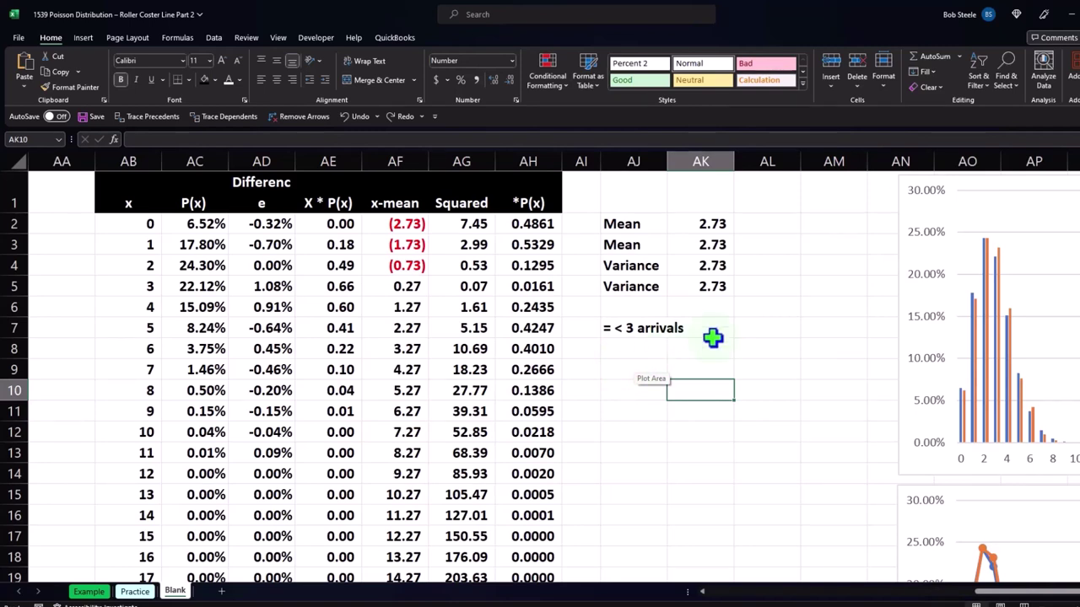
click(826, 325)
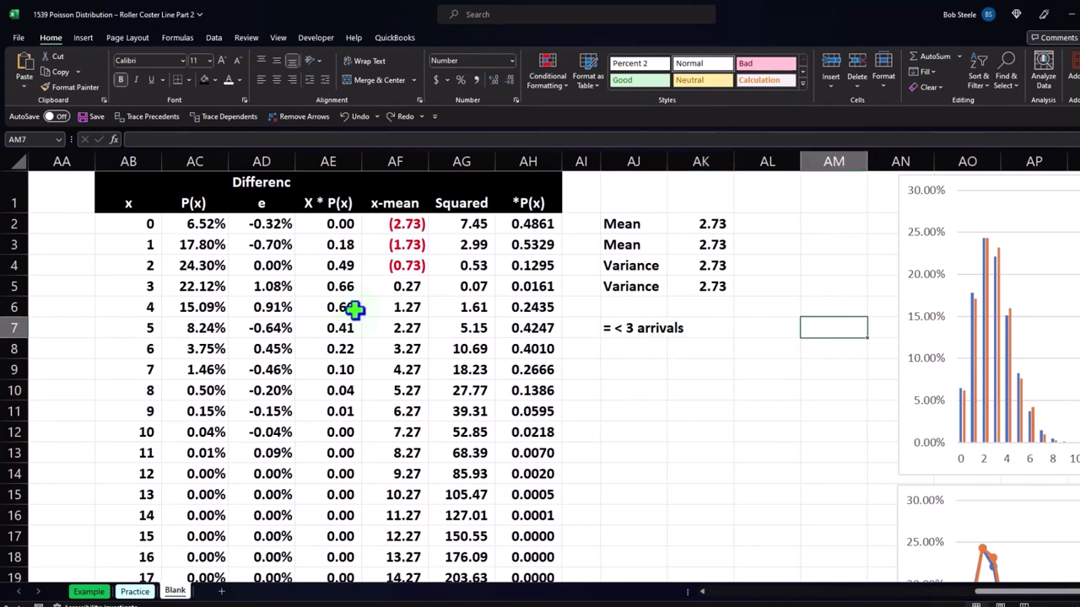
Examine the P(x) probabilities for x values 0 to 3 in AC2:AC5 and return to AM7
click(194, 223)
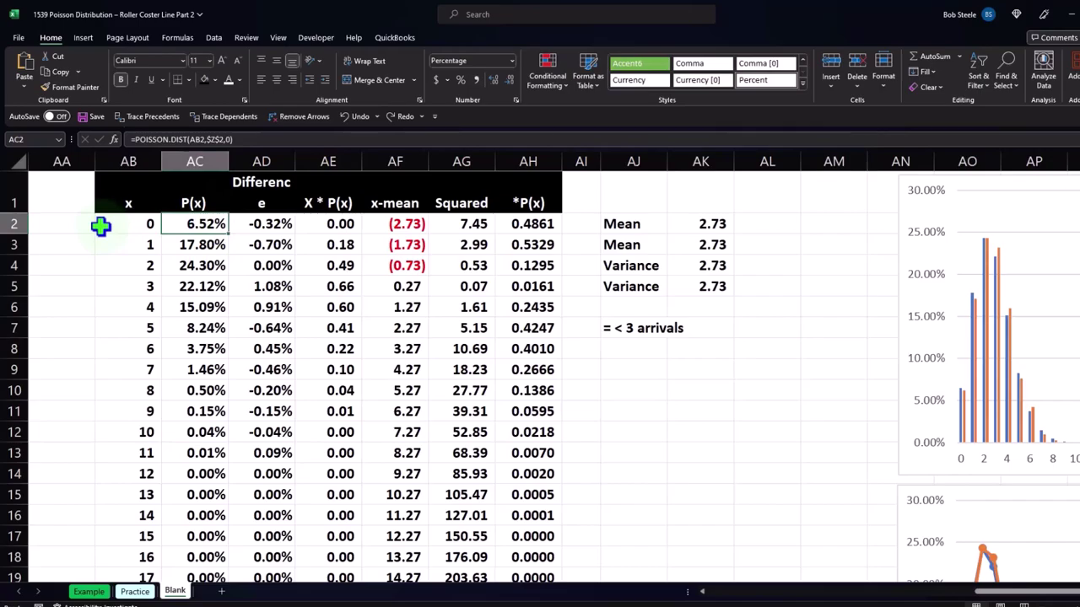
key(Down)
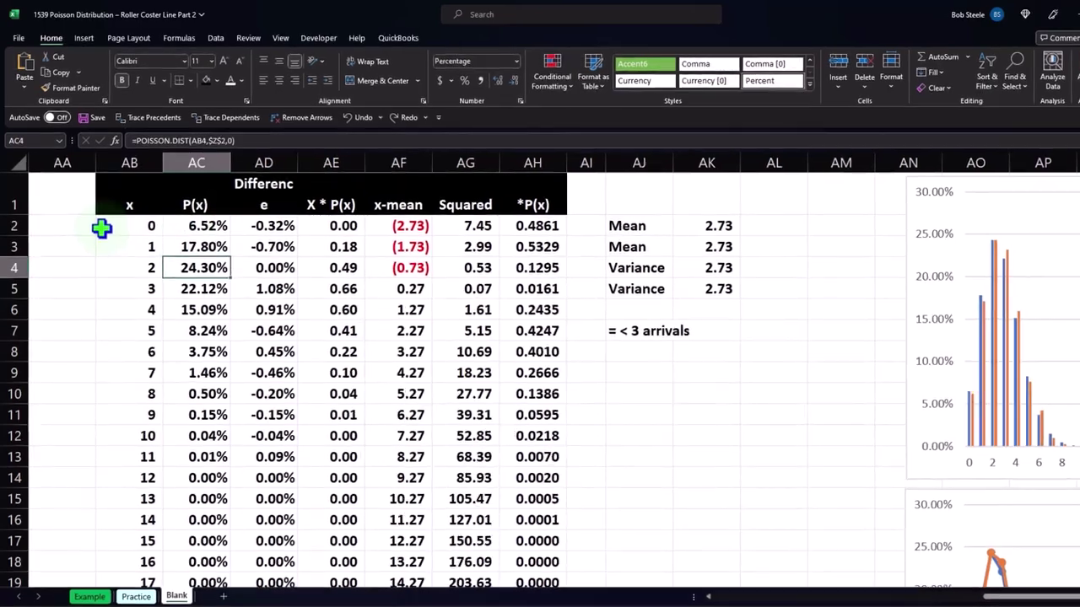
key(Down)
key(Down)
key(Right)
key(Right)
key(Right)
key(Right)
key(Right)
key(Right)
key(Right)
key(Right)
key(Right)
key(Right)
key(Right)
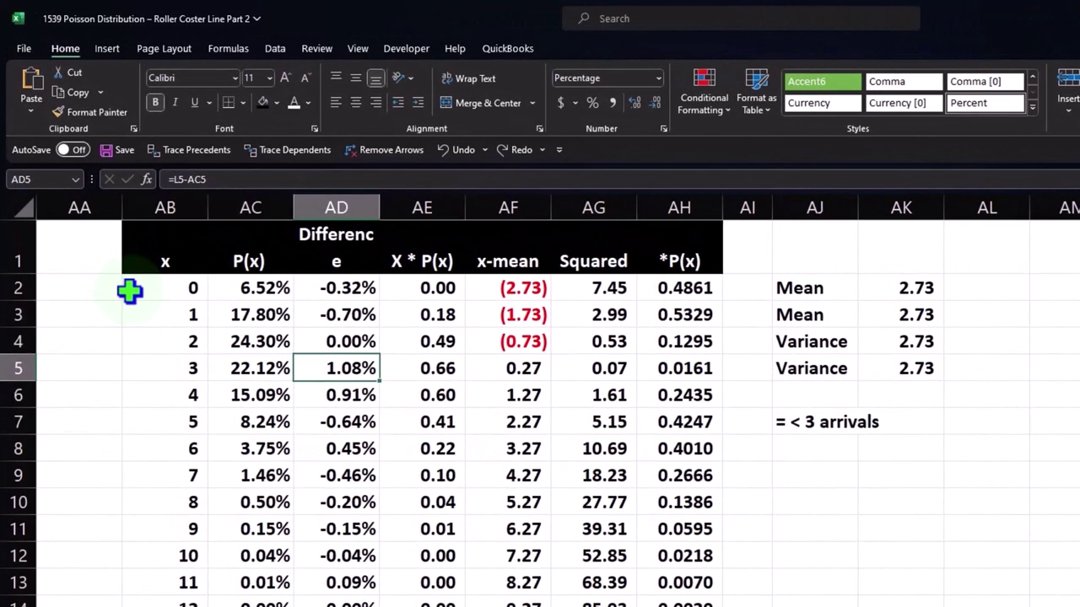
key(Down)
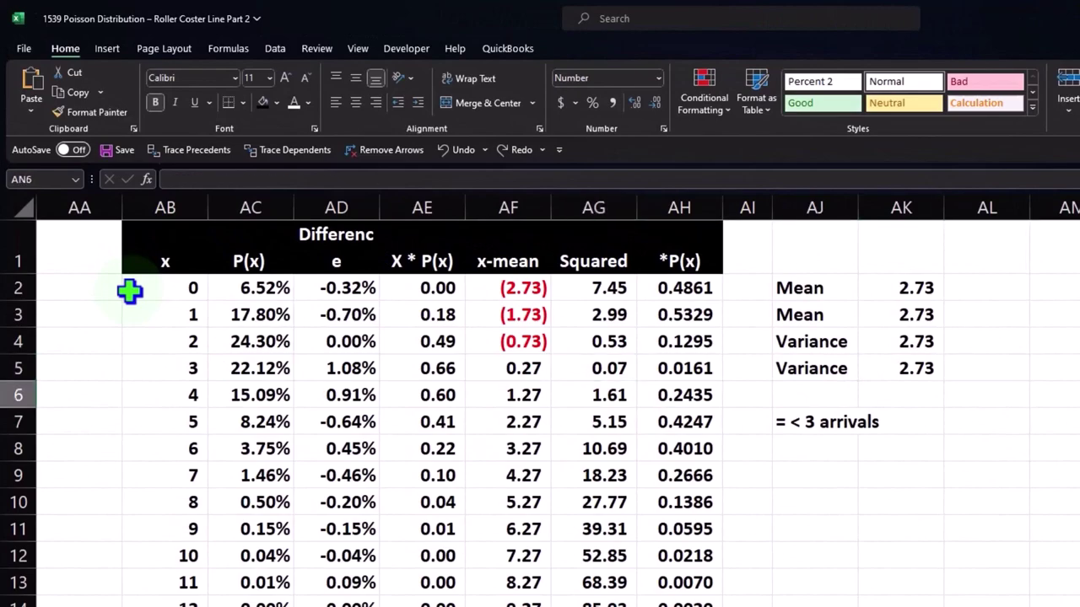
key(Down)
key(Left)
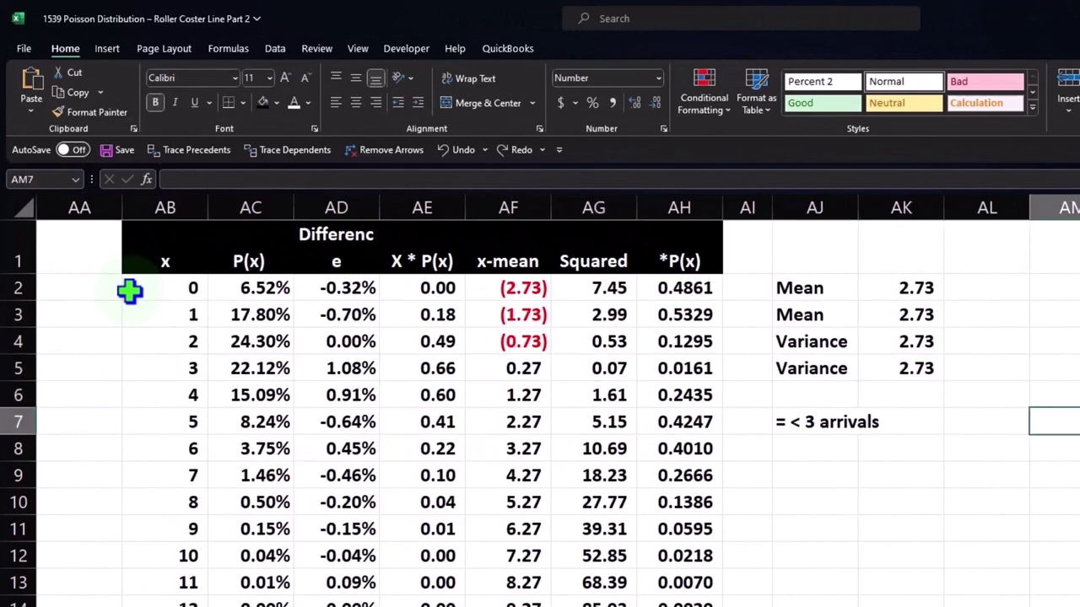
Calculate the probability of three or fewer arrivals in AM7 with =SUM(AC2:AC5)
text(=sum()
key(Left)
key(Left)
key(Left)
key(Left)
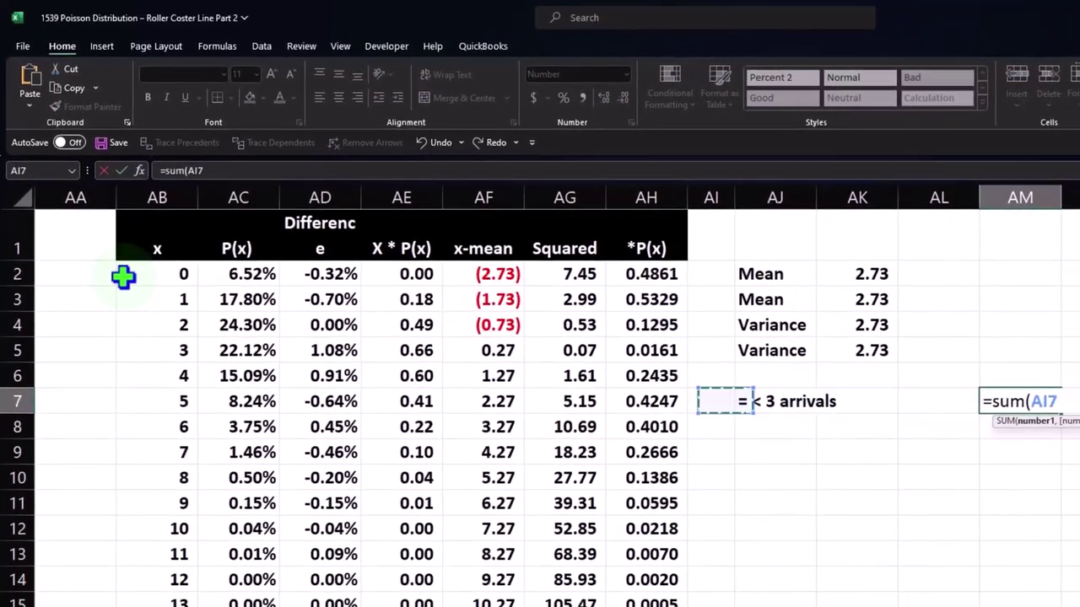
key(Left)
key(Left)
key(Left)
key(Left)
key(Left)
key(Left)
key(Up)
key(Up)
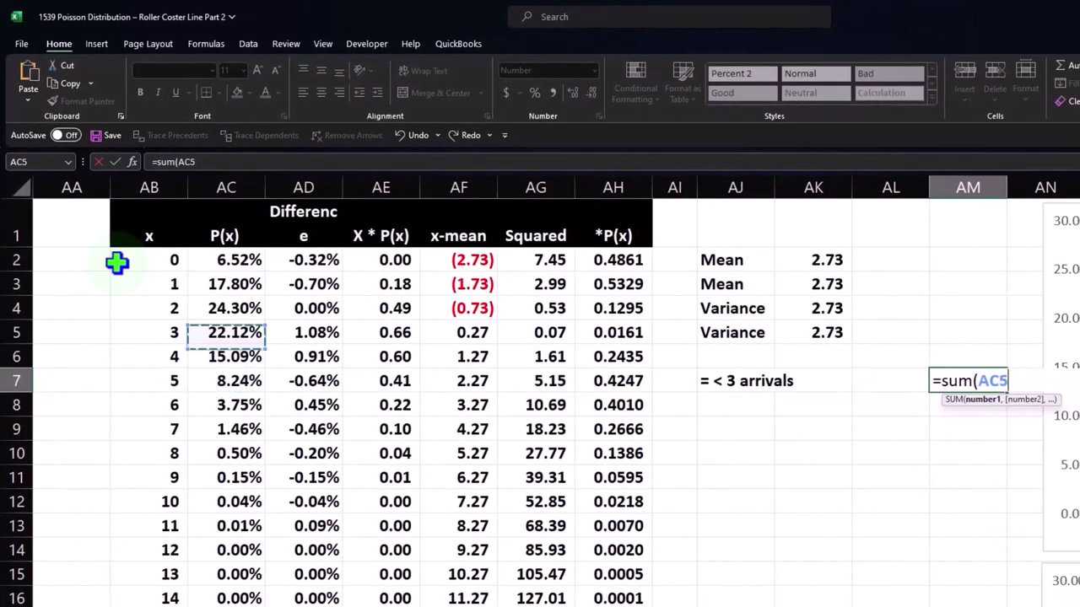
key(ctrl+shift+Up)
key(Down)
key(Up)
key(shift+Up)
key(shift+Up)
key(shift+Up)
key(Return)
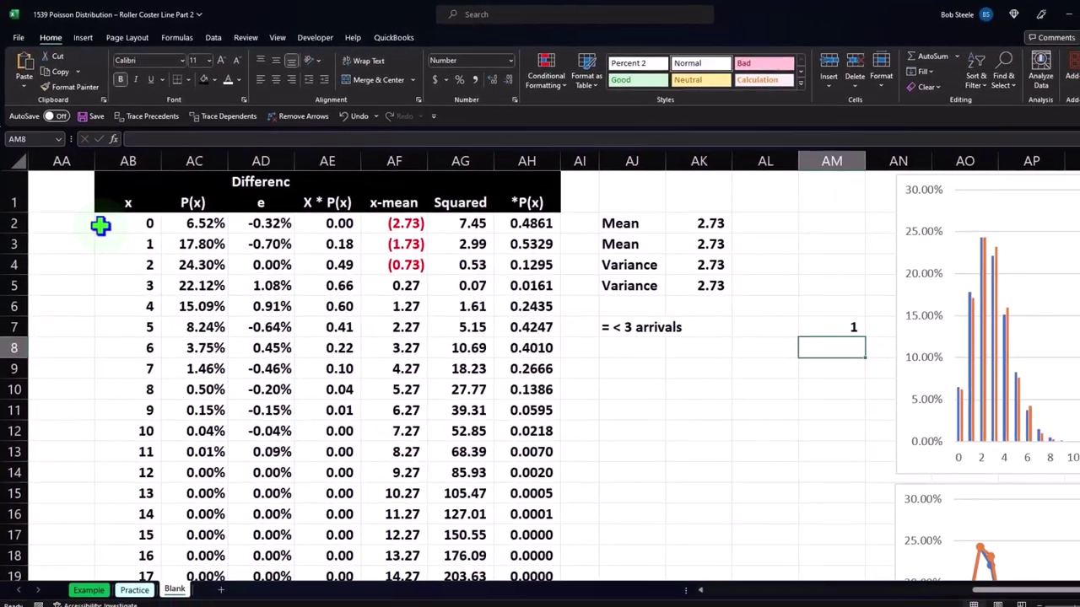
Format the probability in AM7 as a percentage with two decimal places
key(Up)
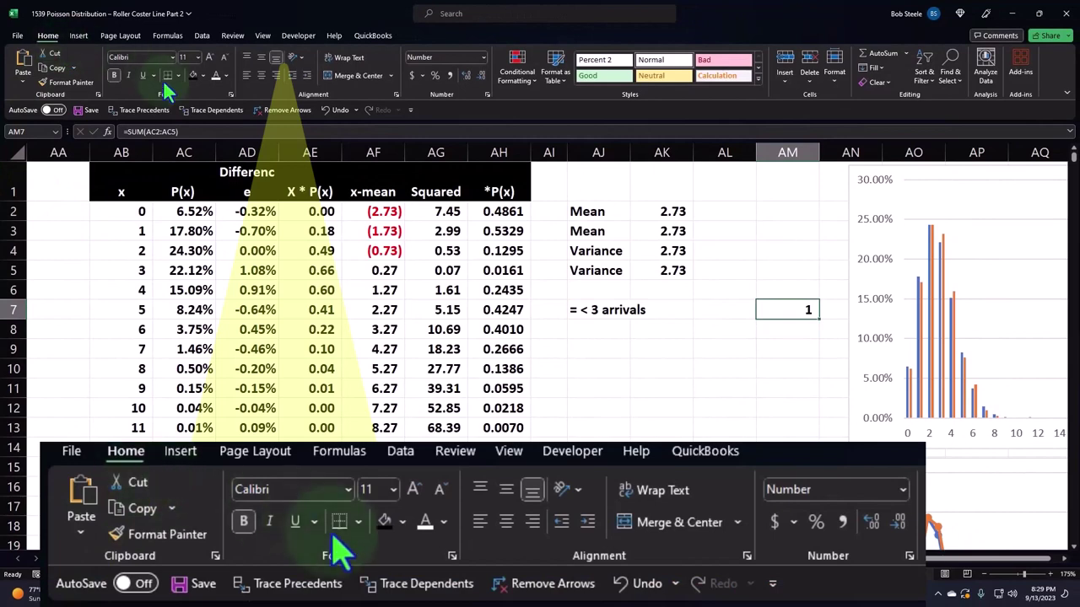
click(435, 75)
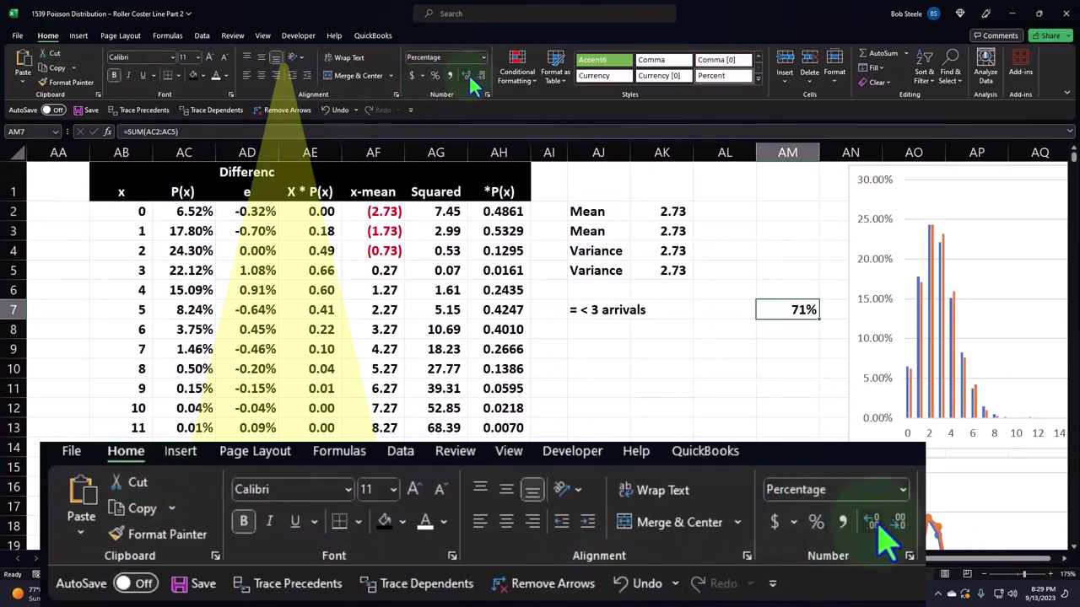
click(467, 75)
click(467, 75)
Repeat the "= < 3 arrivals" label in AJ8 by referencing the cell above with =AJ7
key(Down)
key(Left)
key(Left)
key(Left)
text(=)
key(Up)
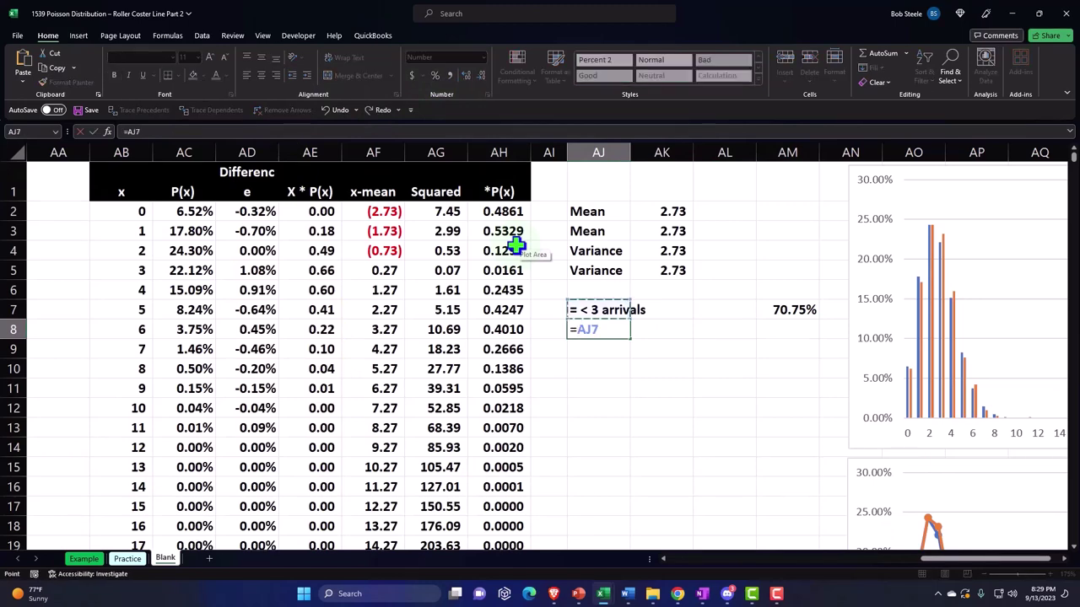
key(Return)
Calculate the cumulative probability of three or fewer arrivals in AM8 with =POISSON.DIST(3,AK2,1)
key(Right)
key(Right)
key(Right)
key(Up)
text(=po)
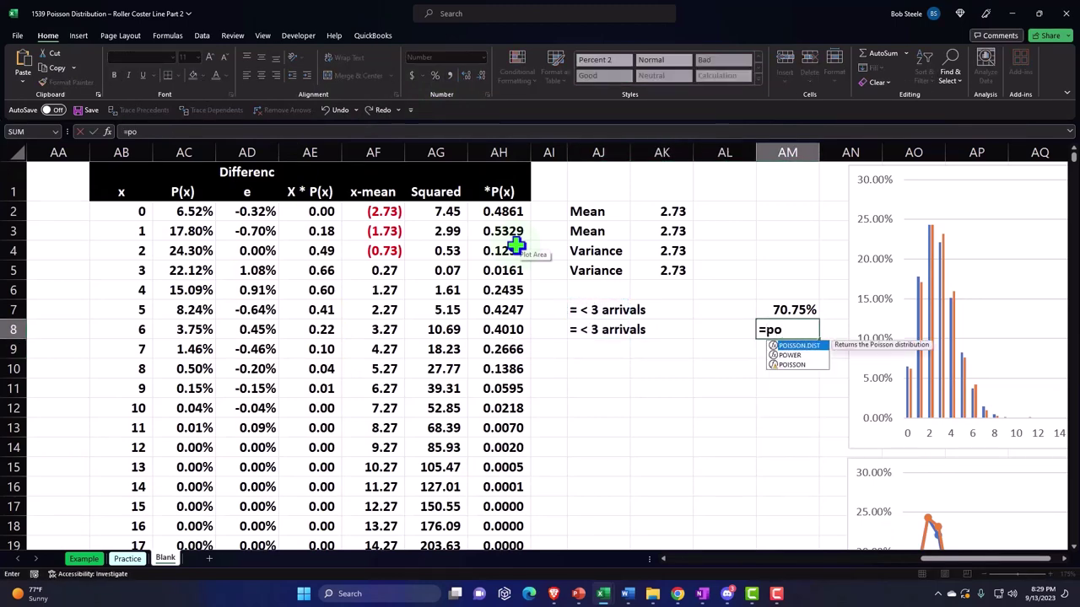
key(Tab)
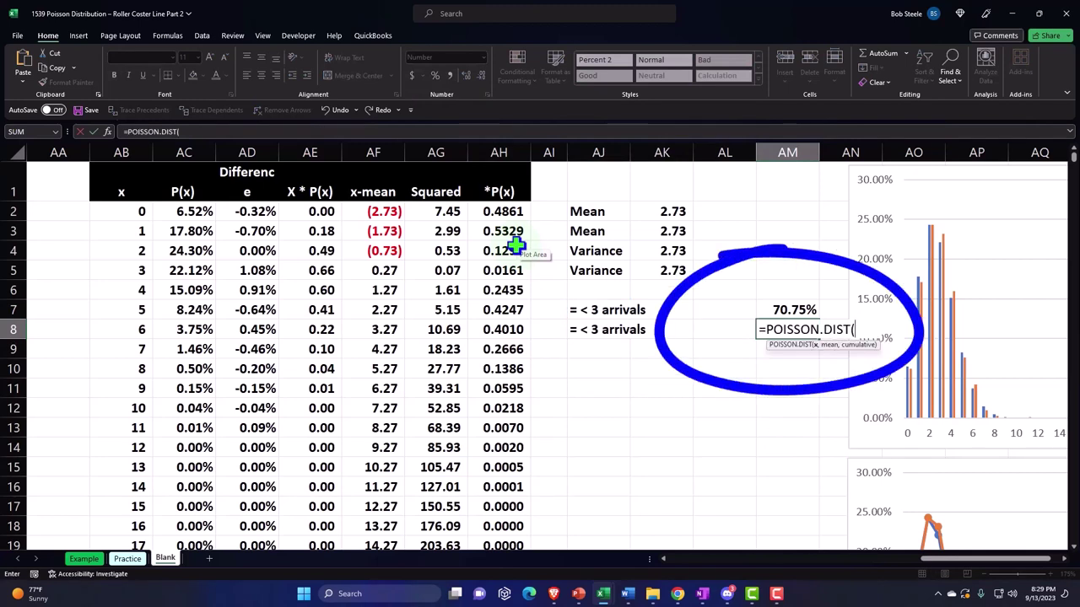
text(3,)
click(641, 212)
text(,)
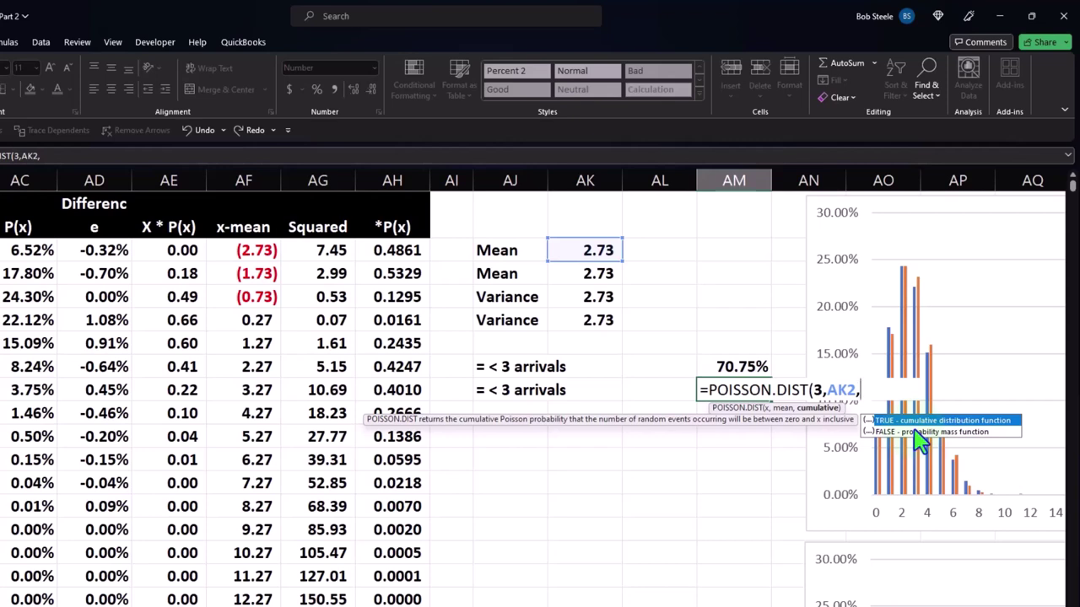
text(1))
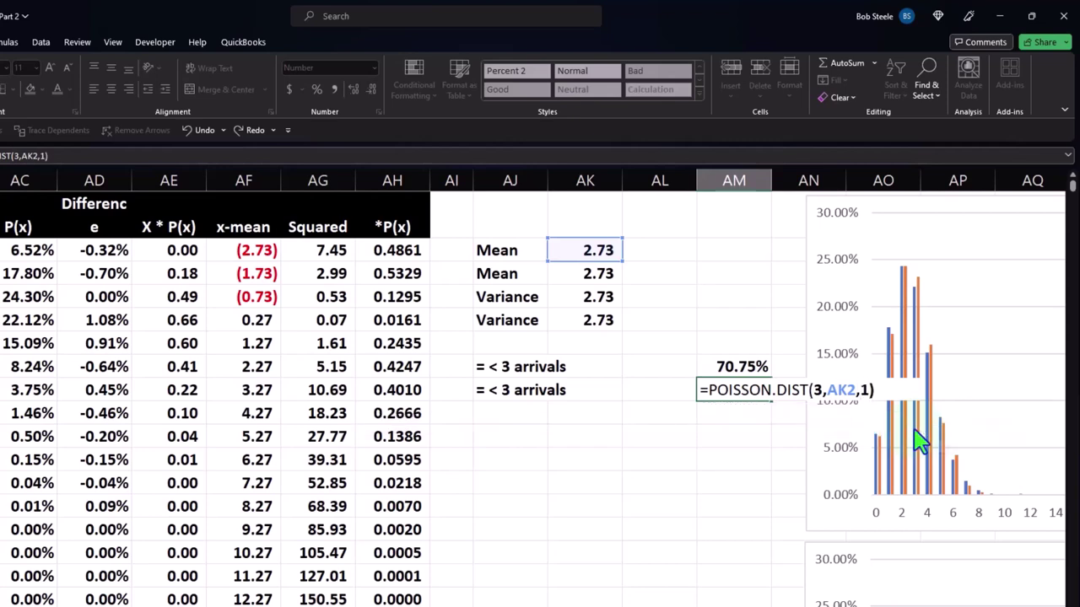
key(ctrl+Return)
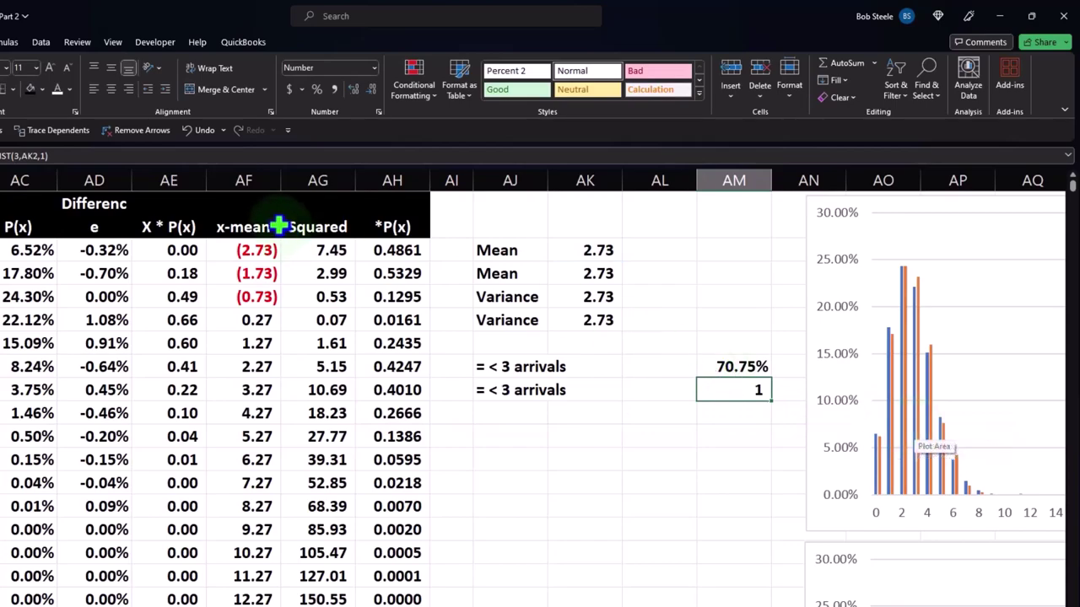
Format the POISSON.DIST result in AM8 as a percentage with two decimal places
click(312, 86)
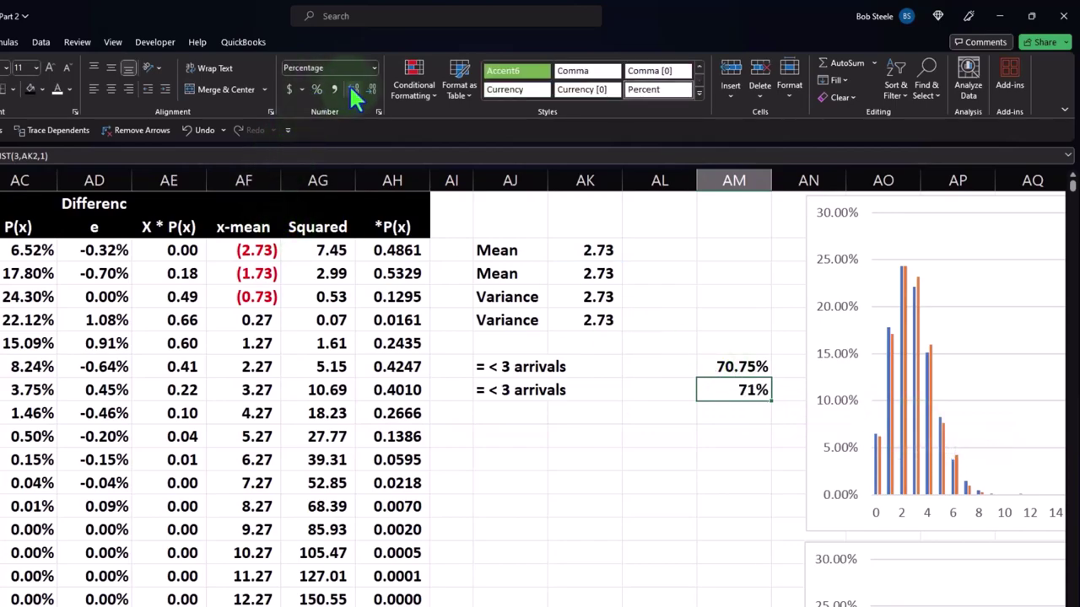
click(351, 88)
click(351, 88)
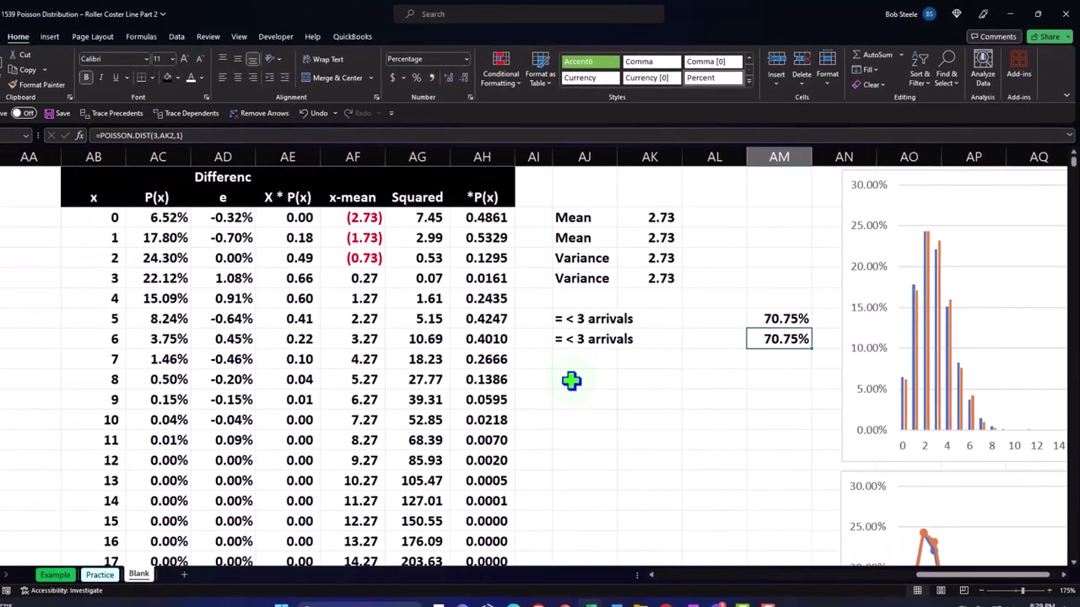
Add the label "Between 2 & 5" in AJ10 below the arrivals rows
click(533, 409)
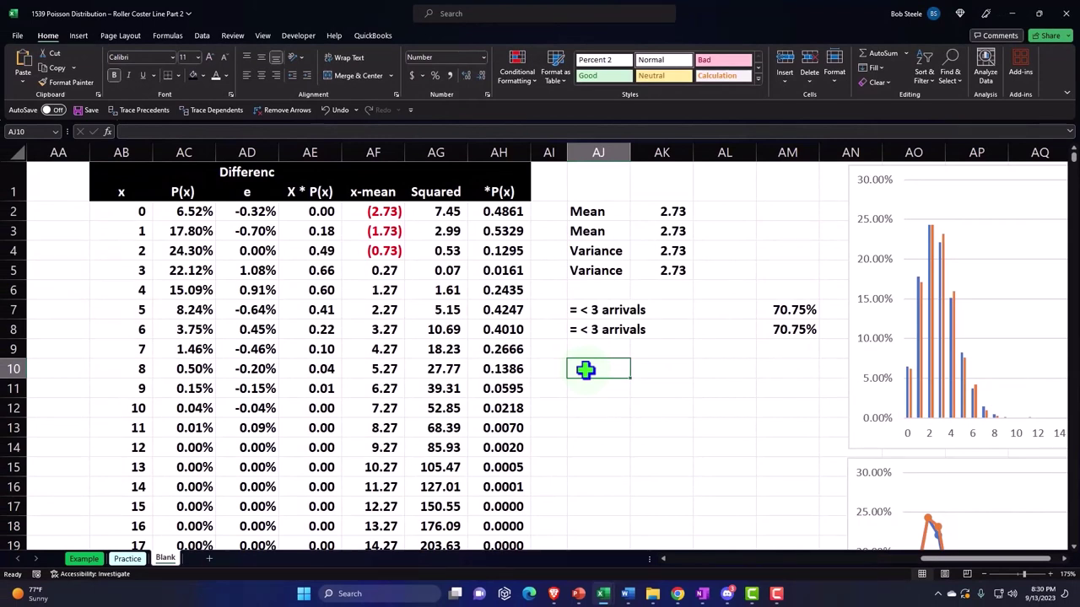
text(Be)
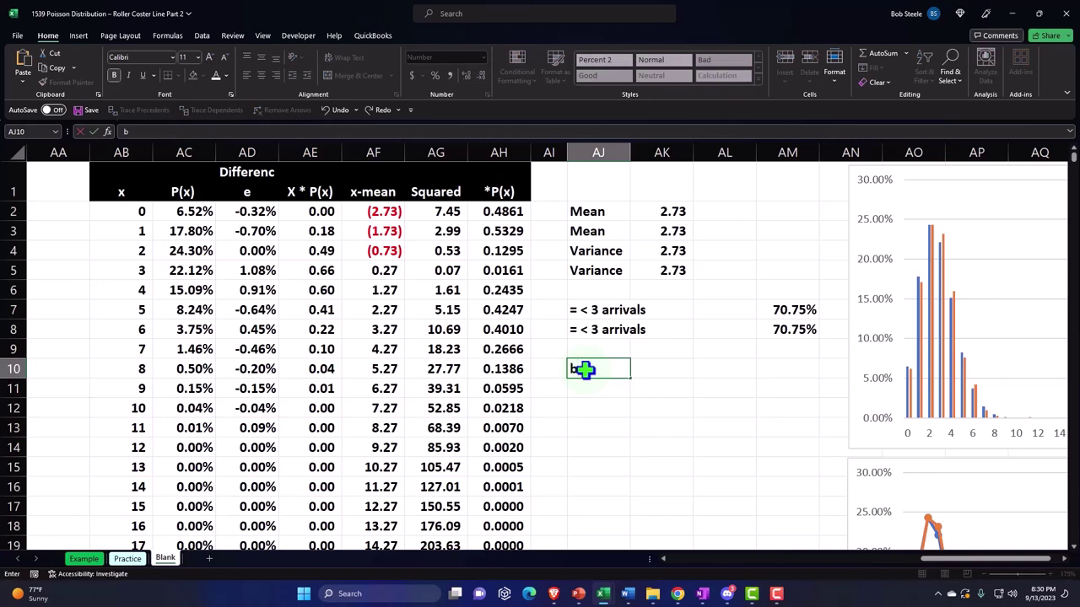
text(tween 2)
click(585, 371)
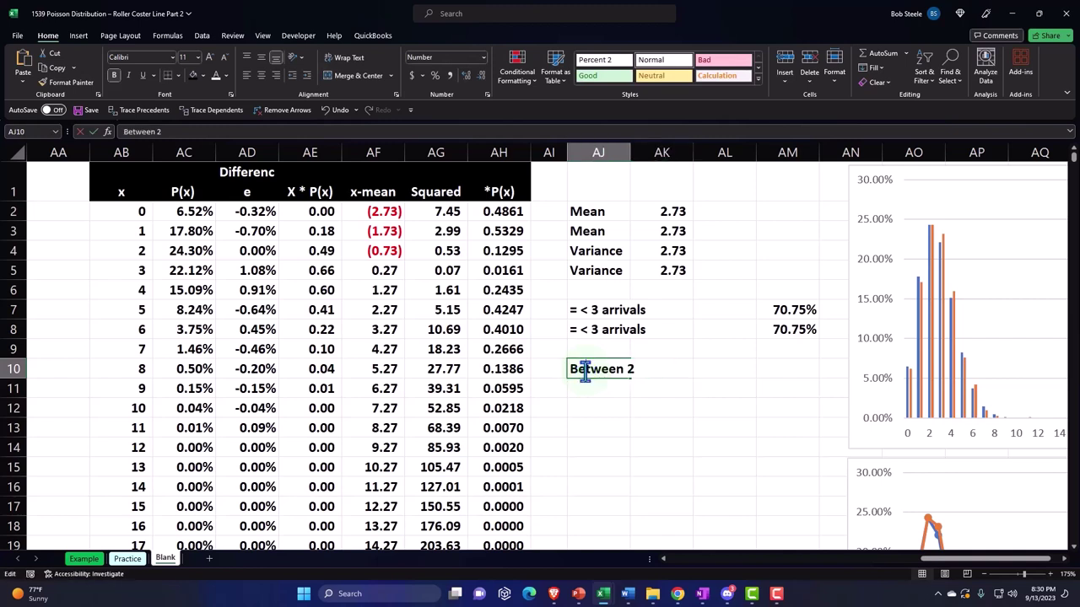
text(& 5)
key(Return)
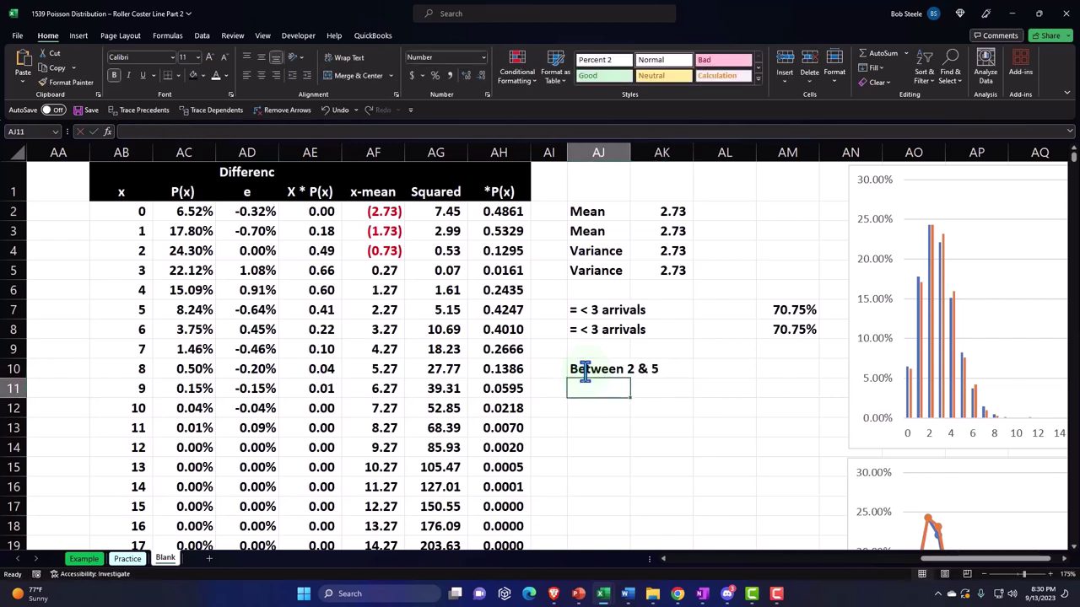
Calculate the probability of between 2 and 5 arrivals in AM10 with =SUM(AC5:AC6) and format it as a percentage
key(Right)
key(Right)
key(Right)
key(Up)
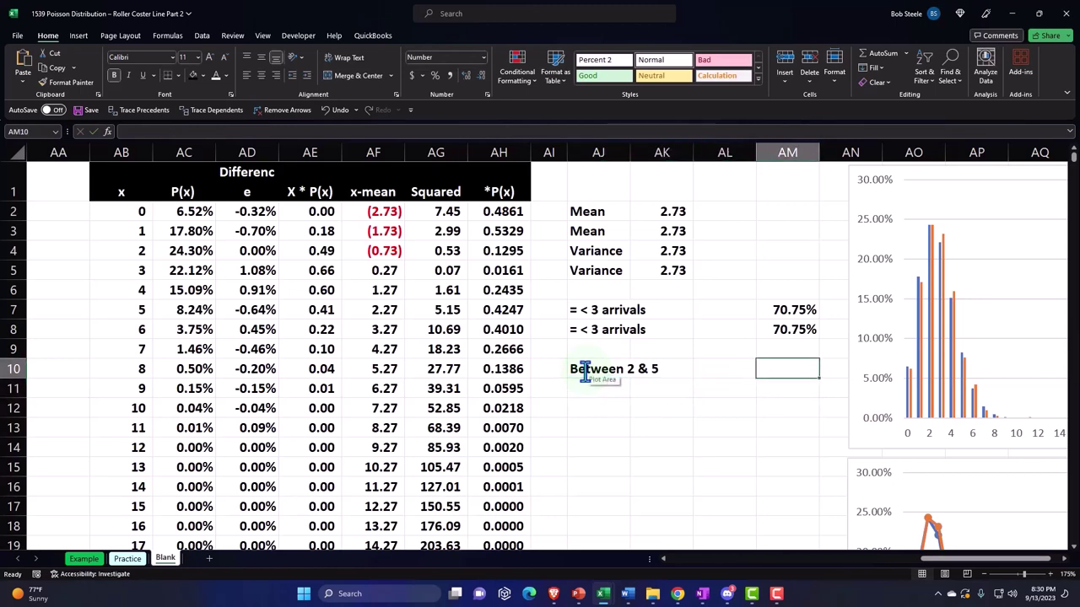
text(=sum)
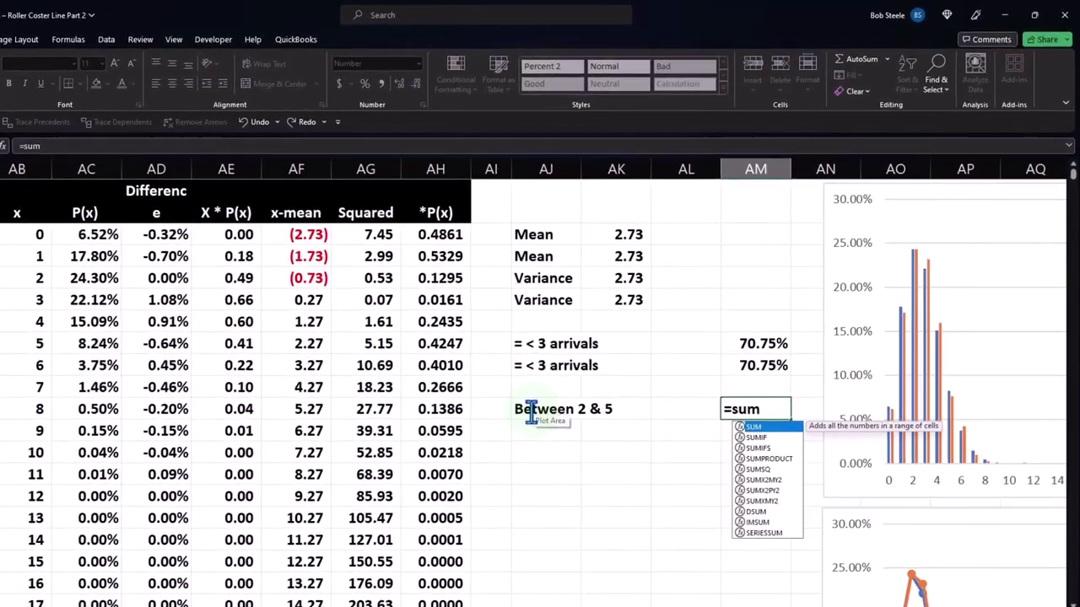
text(()
key(Left)
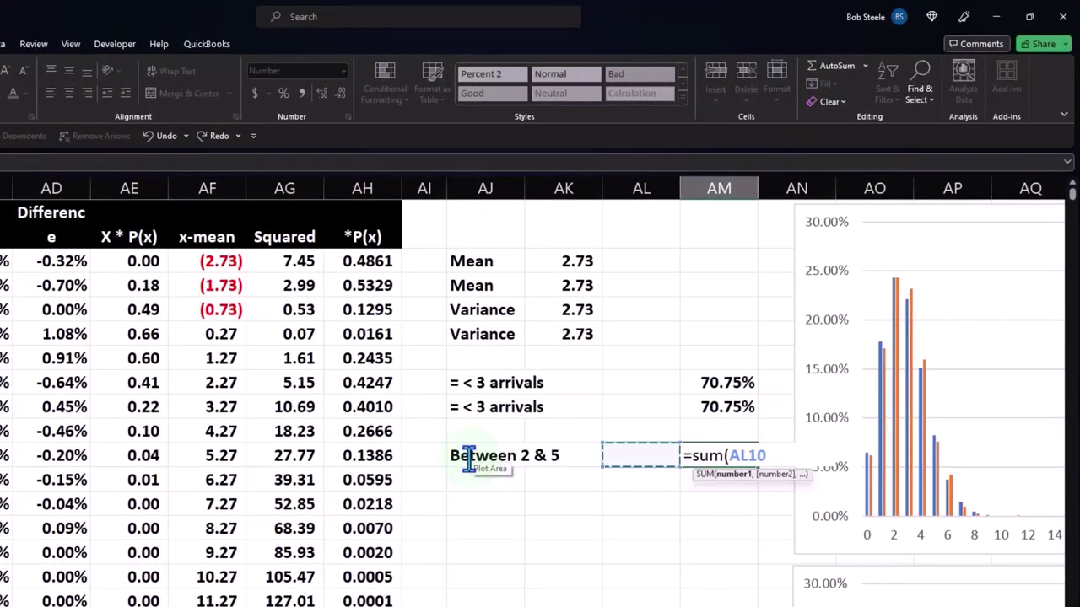
key(Left)
key(Left)
key(Left)
key(Left)
key(Left)
key(Left)
key(Left)
key(Left)
key(Left)
key(Up)
key(Up)
key(Up)
key(Up)
key(Up)
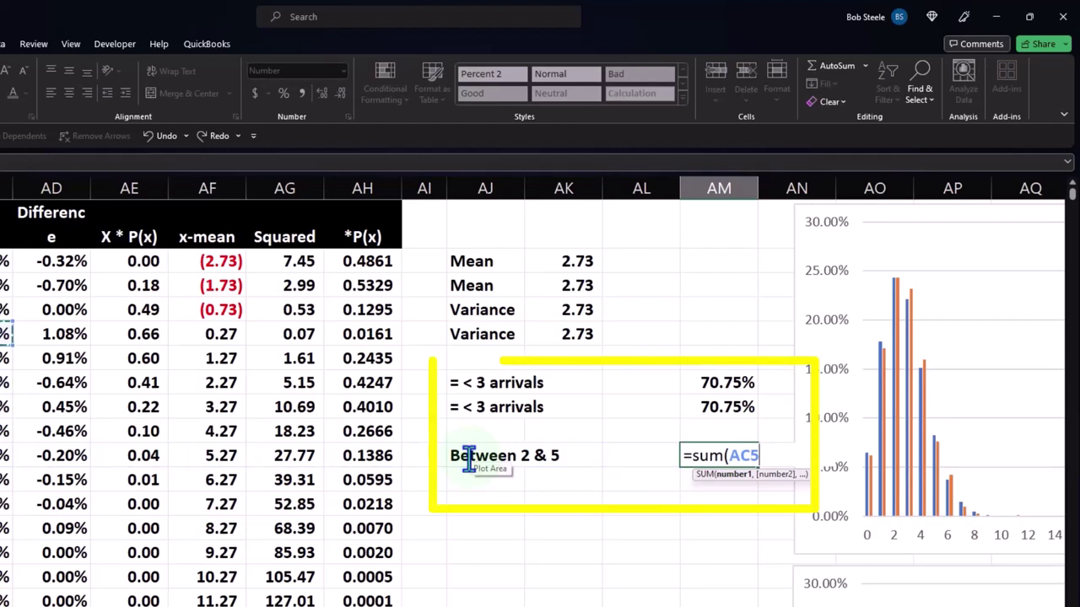
key(shift+Down)
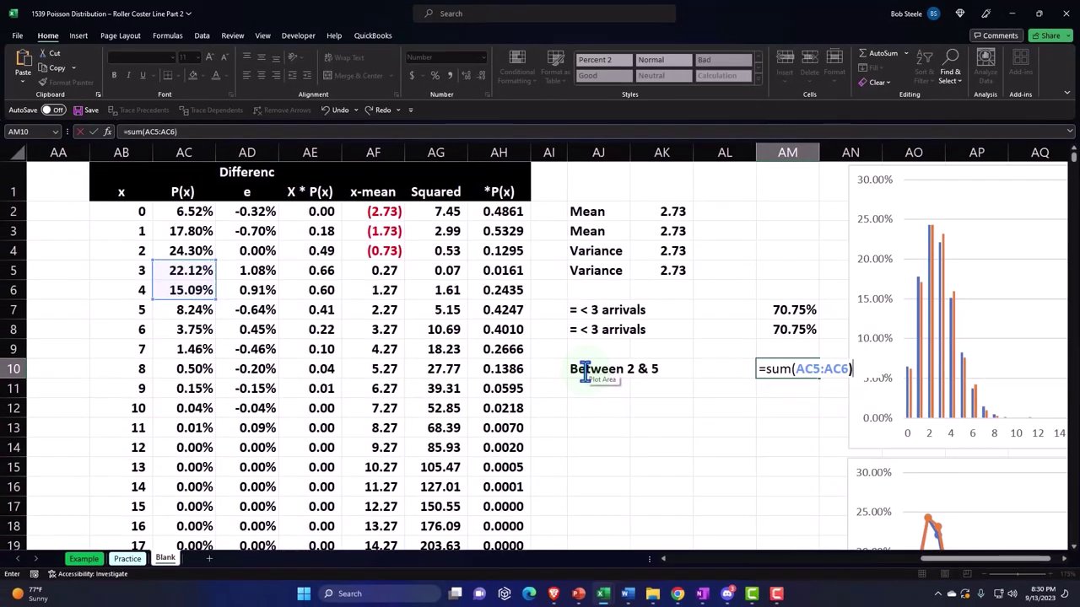
key(Return)
key(Up)
click(434, 75)
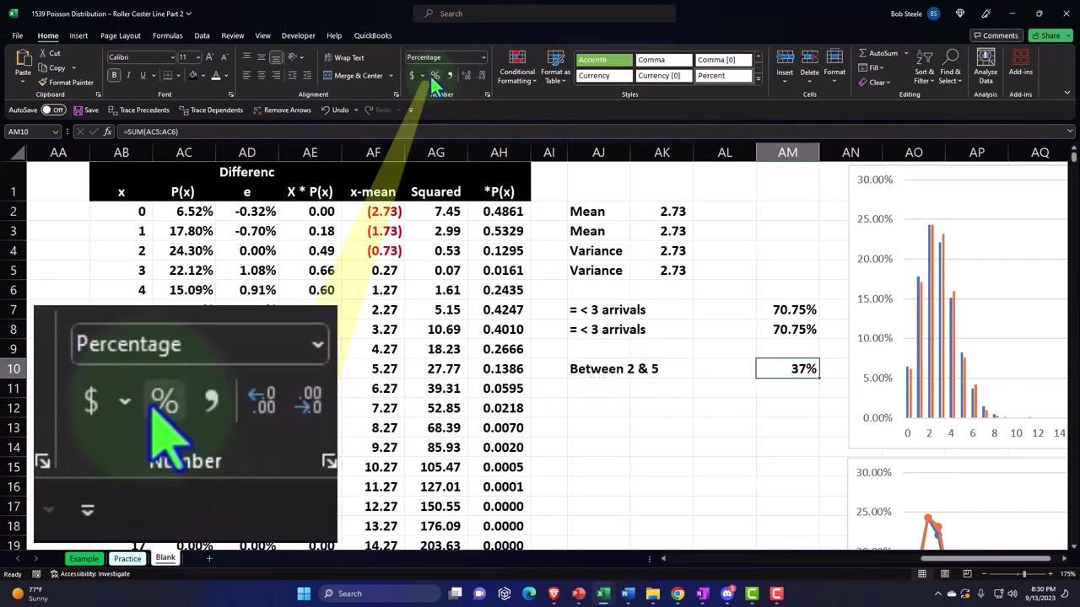
Repeat the "Between 2 & 5" label in AJ11 by referencing the cell above with =AJ10
key(Down)
key(Left)
key(Left)
key(Left)
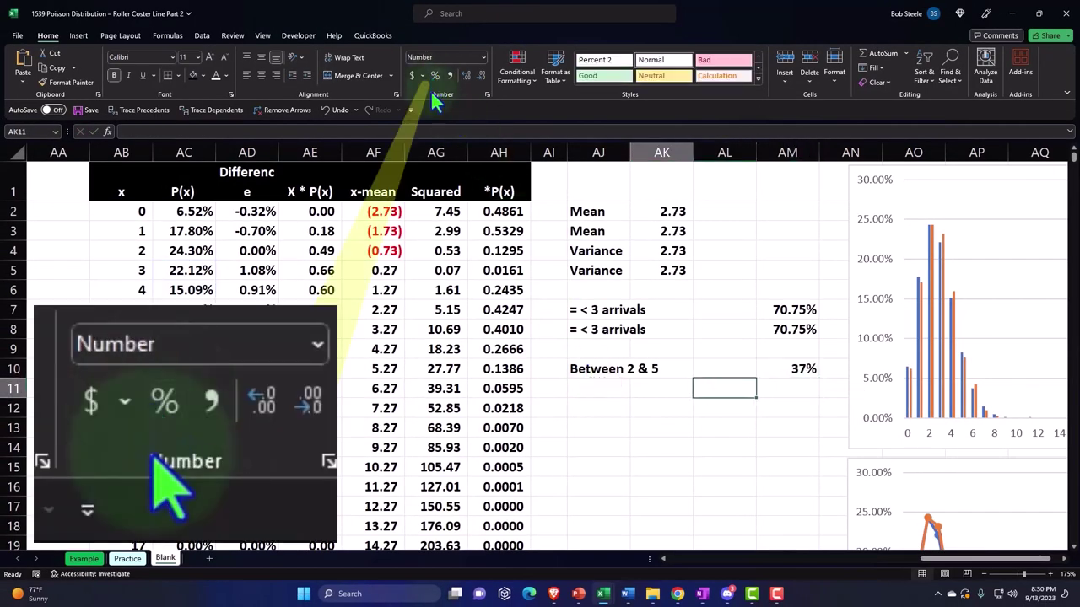
text(=)
key(Up)
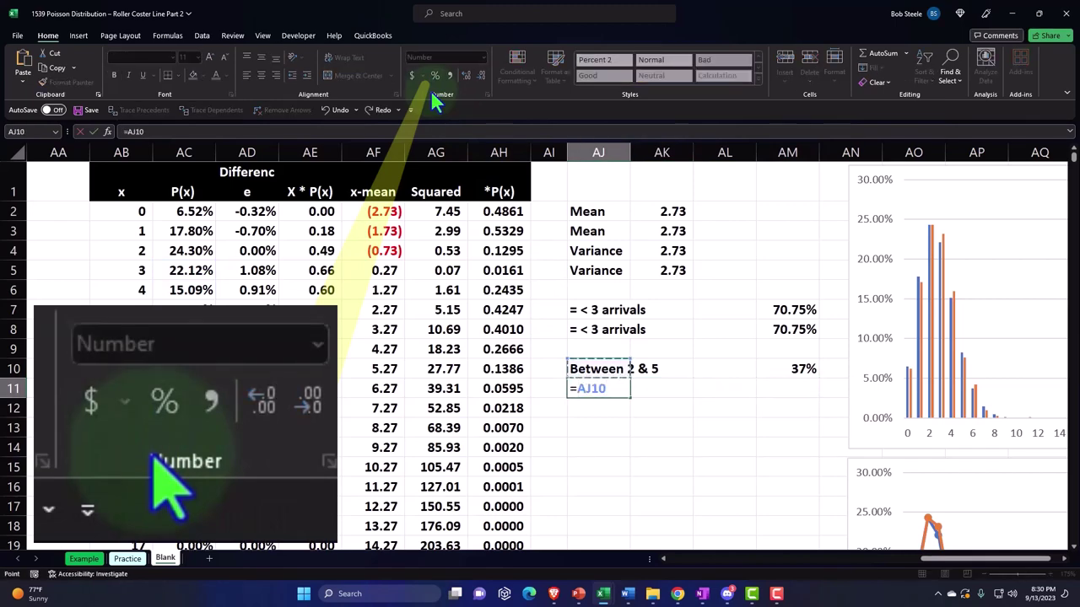
key(Return)
Start the AM11 formula with the cumulative probability of up to 4 arrivals, =POISSON.DIST(4,AK2,1), using the mean in AK2
key(Right)
key(Right)
key(Right)
key(Up)
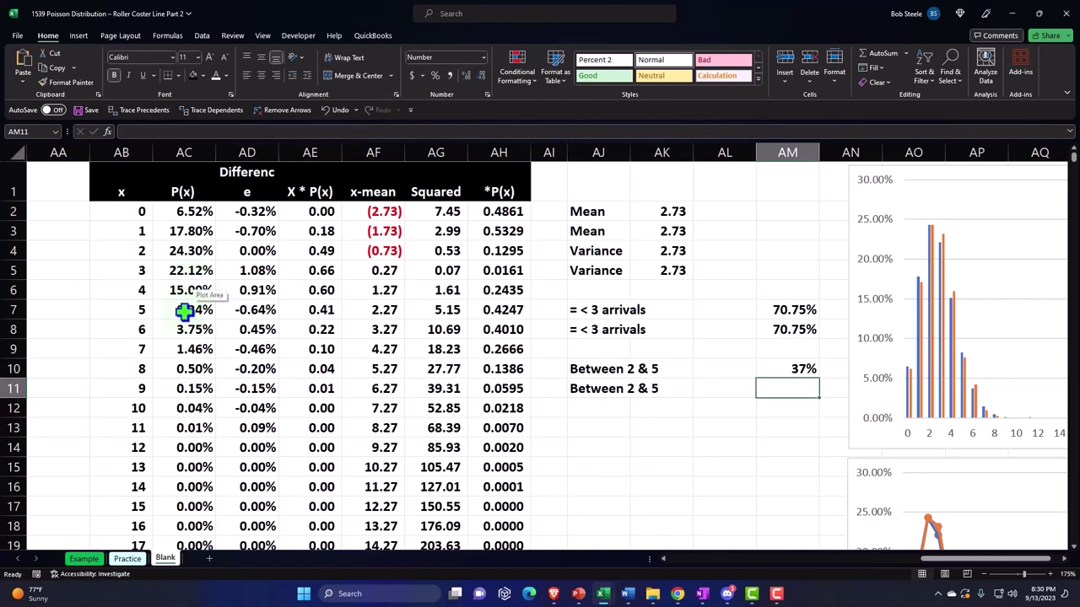
click(701, 408)
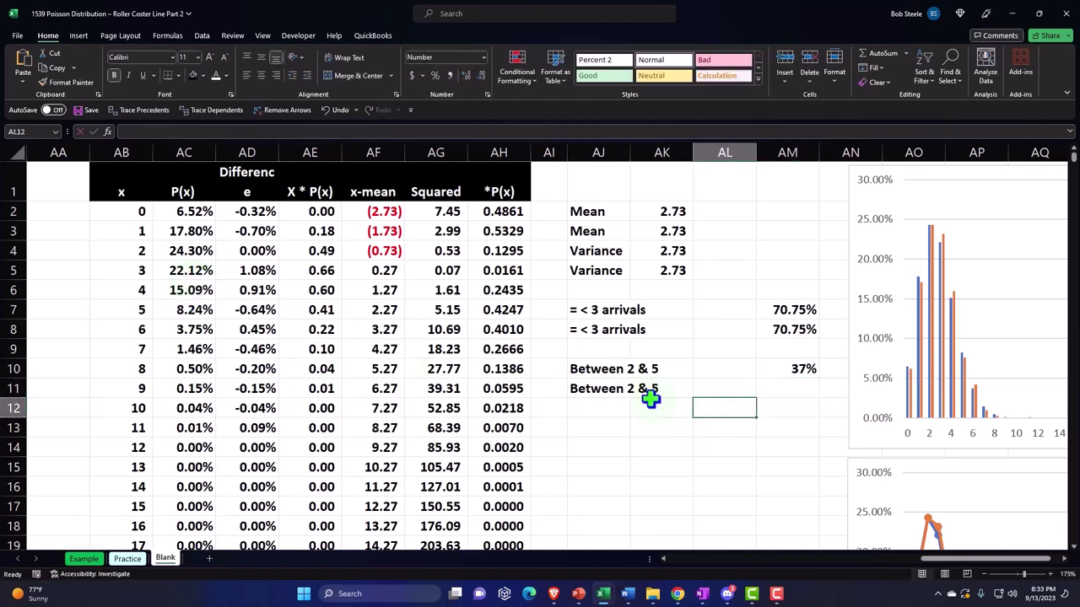
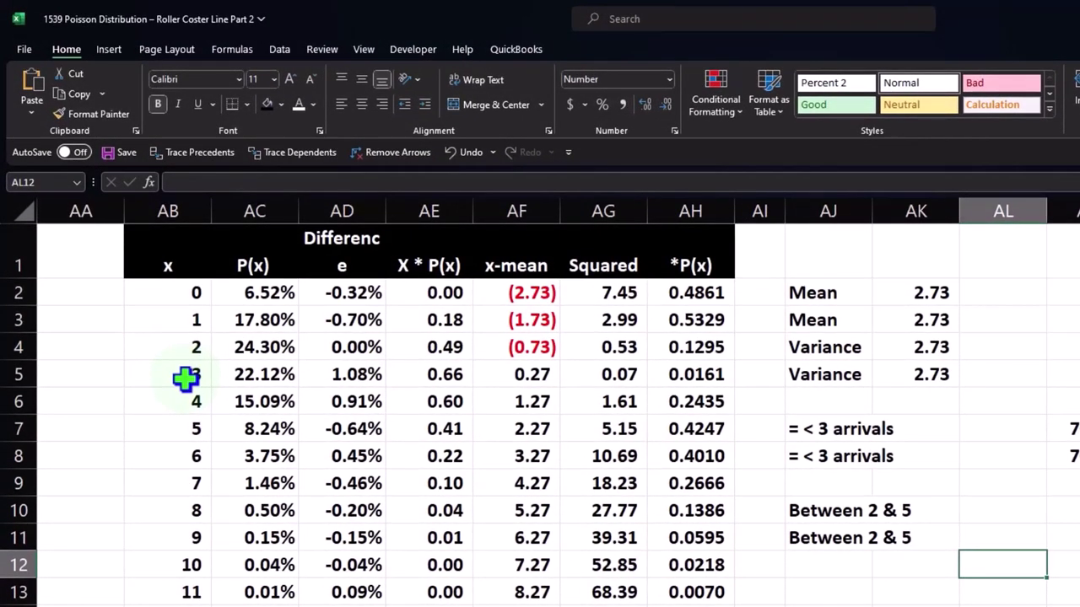
key(Up)
key(Right)
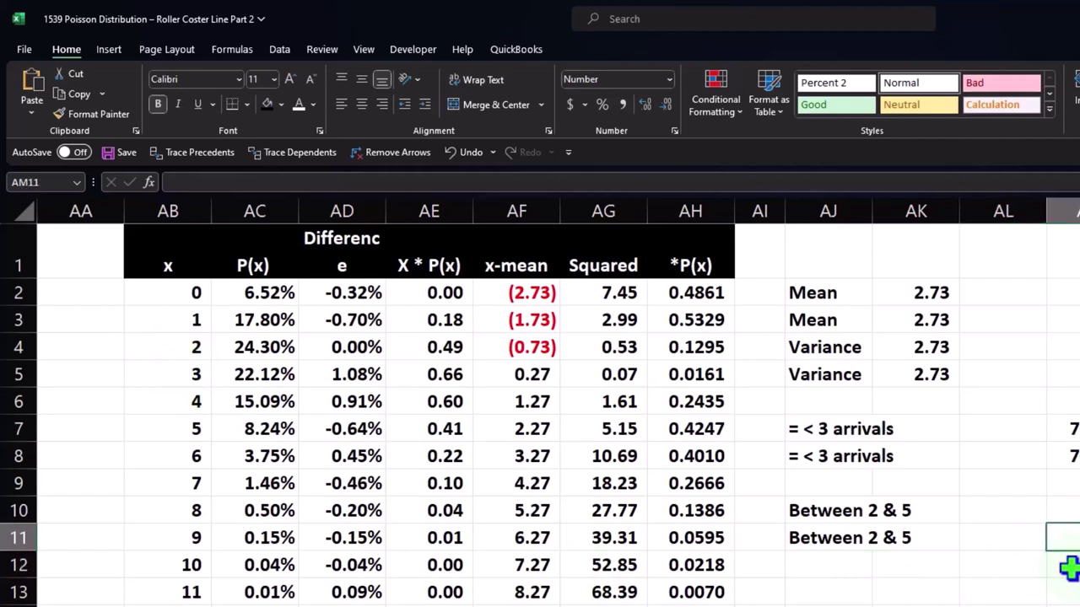
text(=po)
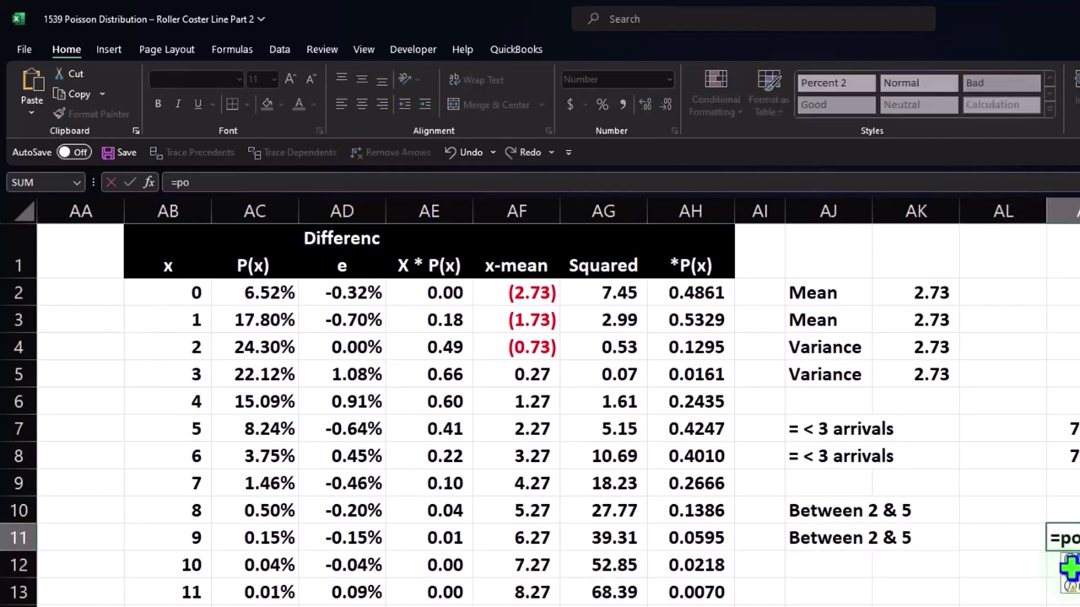
key(Tab)
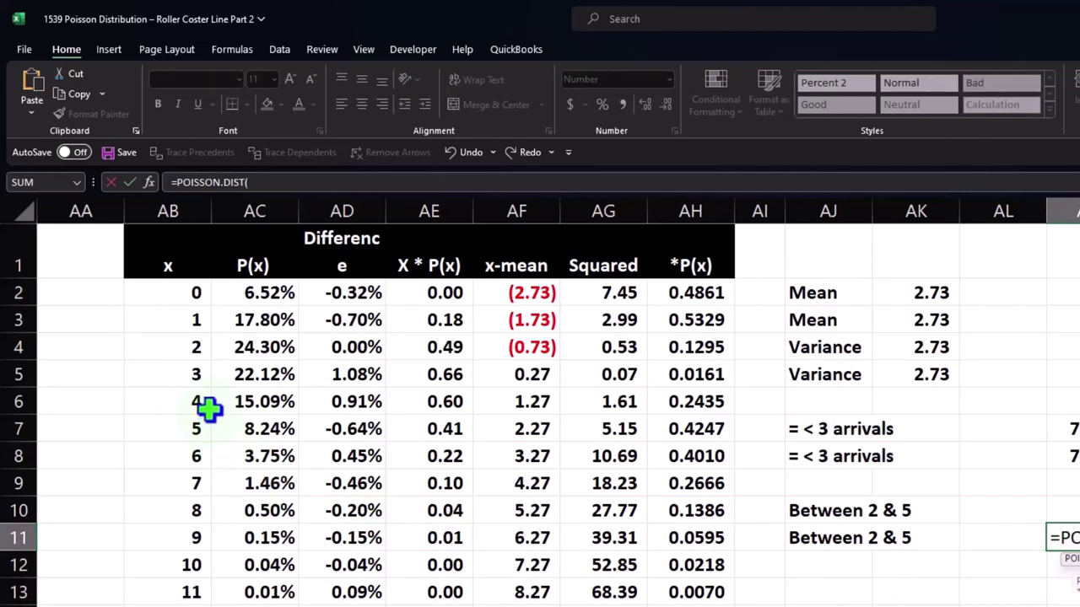
text(4,)
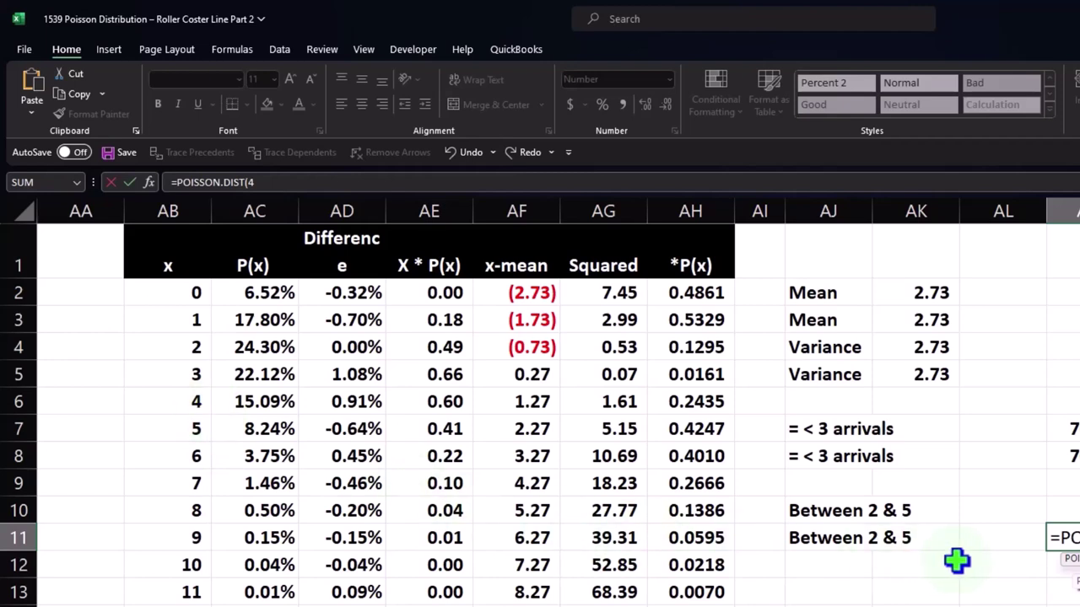
click(931, 293)
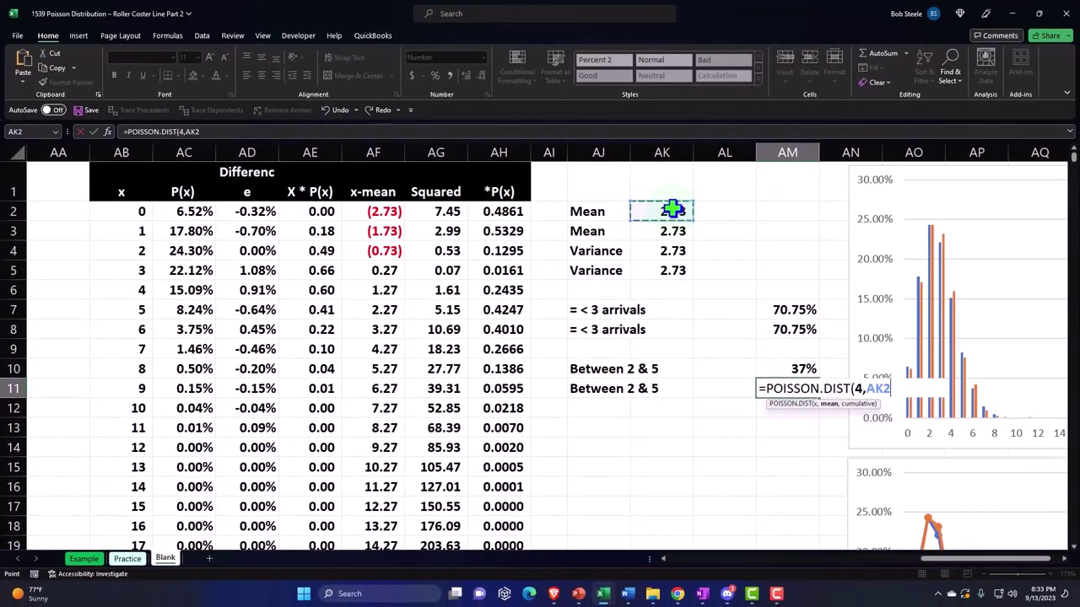
text(,)
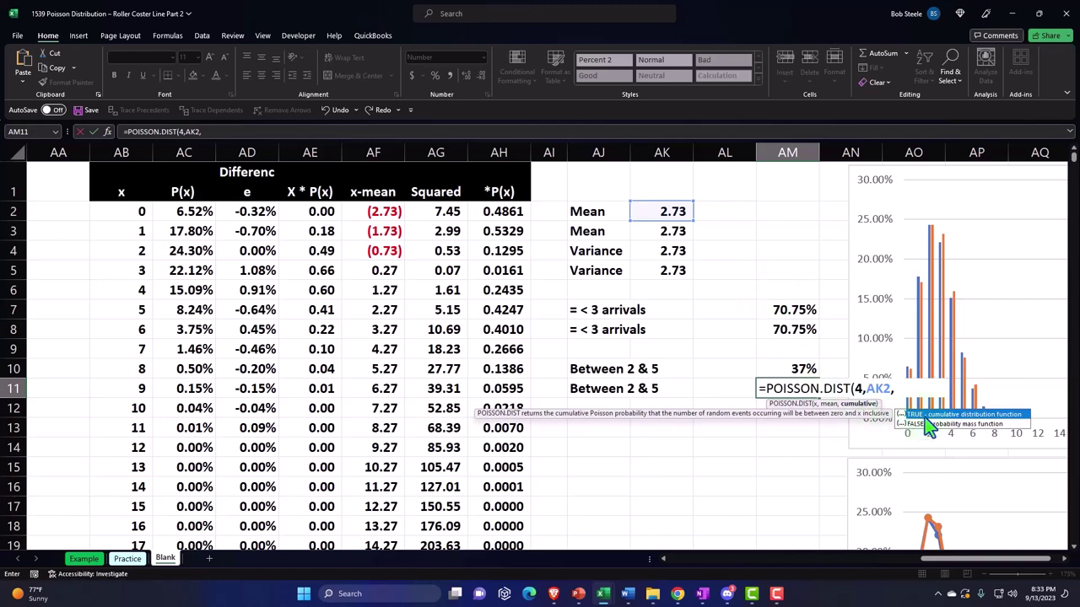
text(1))
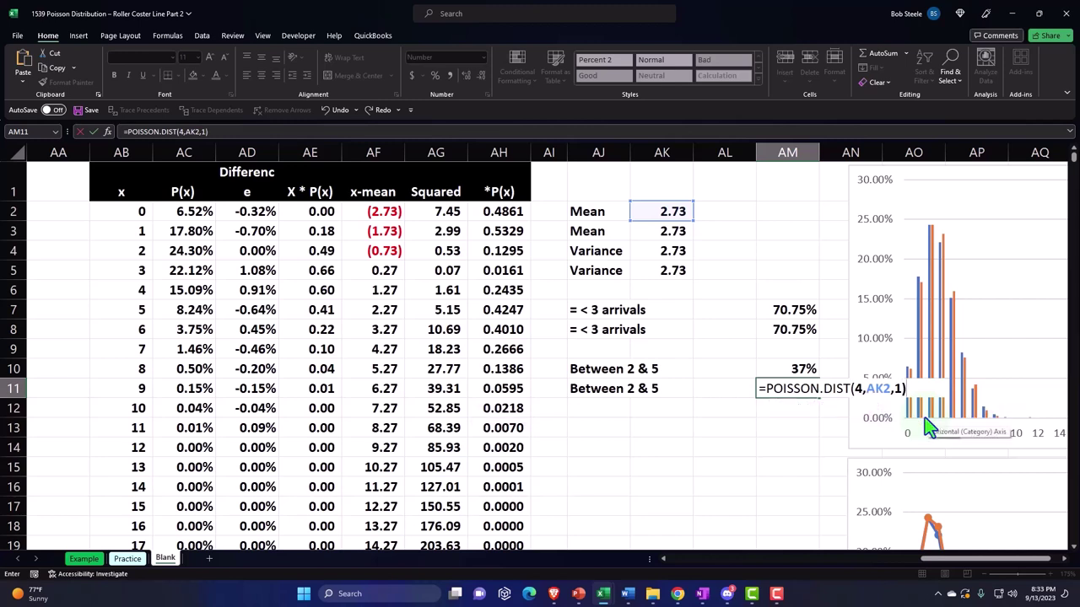
Complete the AM11 formula by subtracting the cumulative probability of up to 2 arrivals, POISSON.DIST(2,AK2,1)
text(-po)
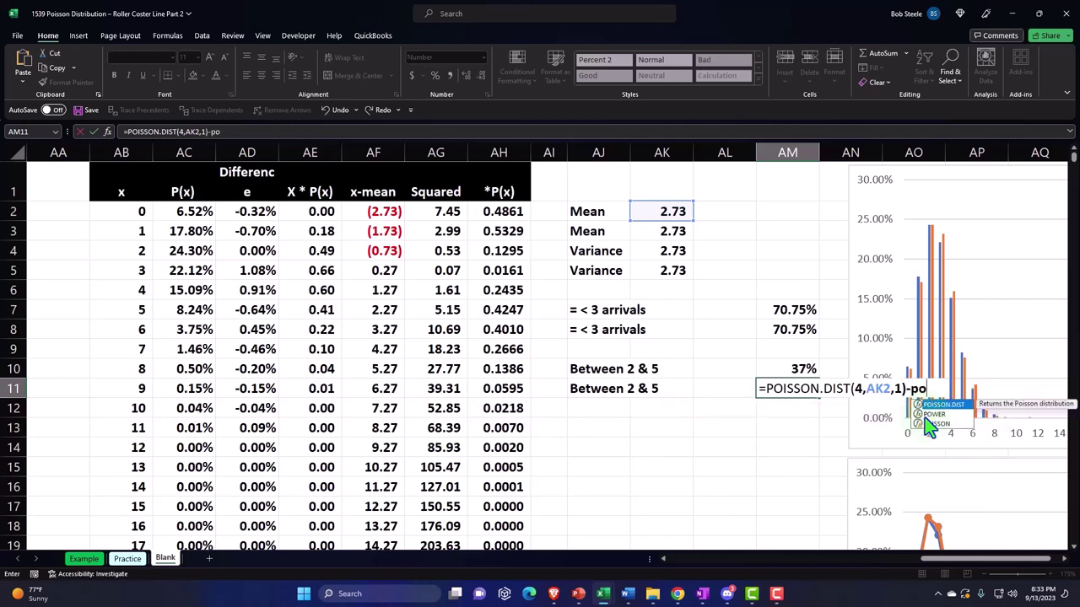
key(Tab)
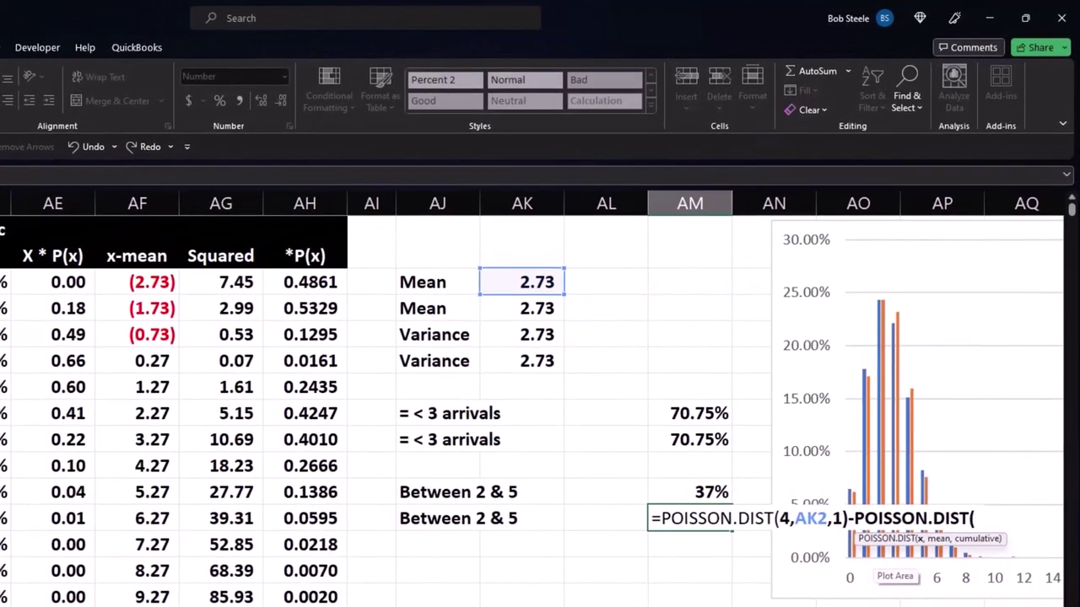
text(2)
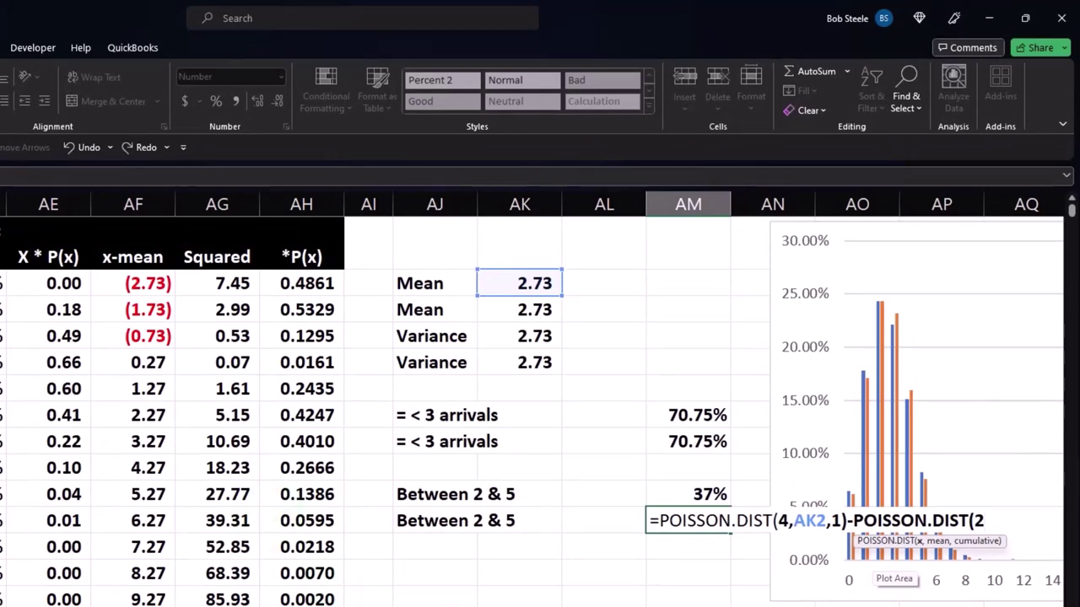
text(,)
mouse_move(616, 459)
mouse_down()
mouse_move(629, 568)
mouse_move(899, 568)
mouse_move(618, 462)
mouse_up()
click(503, 285)
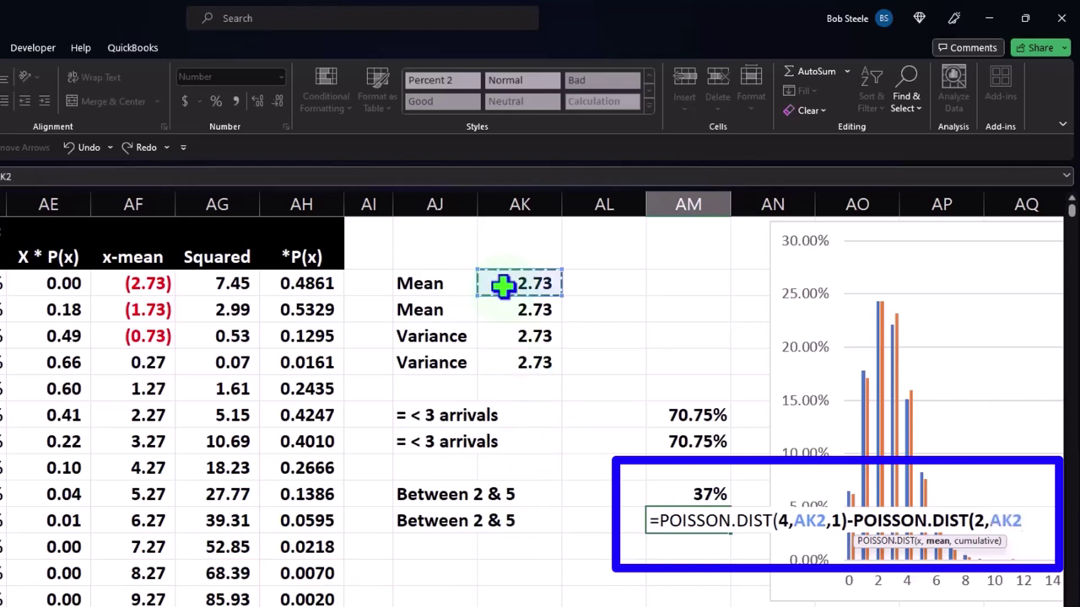
text(,)
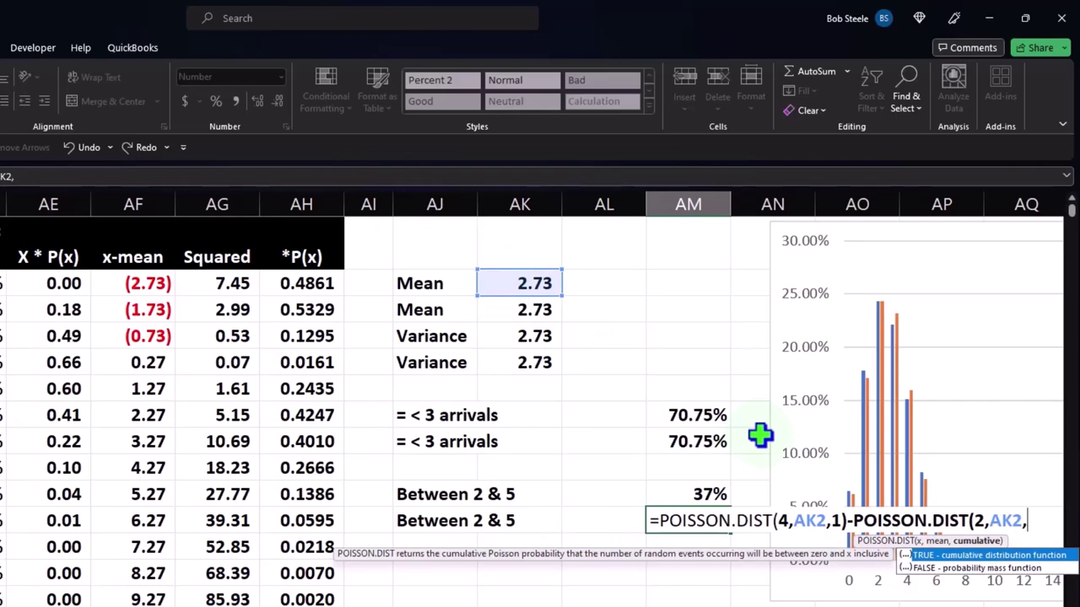
text(1))
key(ctrl+Return)
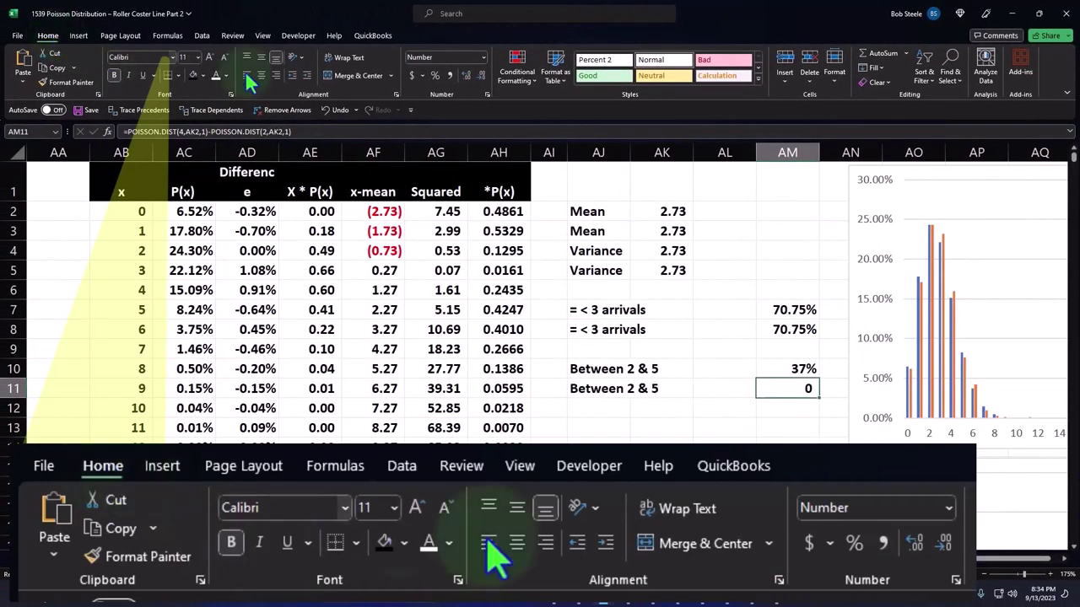
Format AM11 as a percentage and show both "Between 2 & 5" results, AM10 and AM11, with two decimal places
click(434, 74)
click(464, 74)
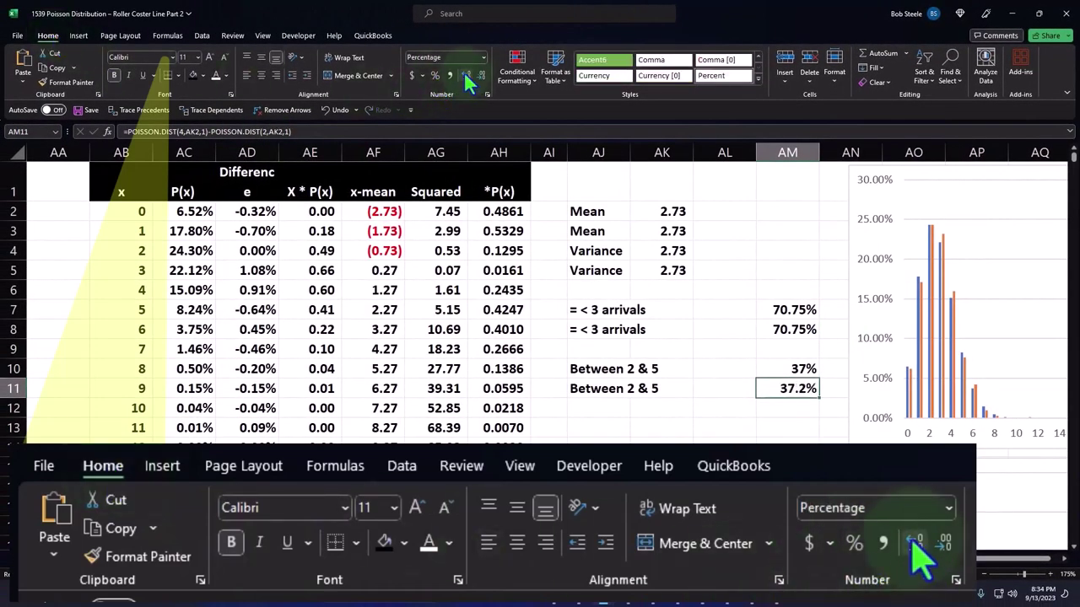
click(467, 74)
click(797, 369)
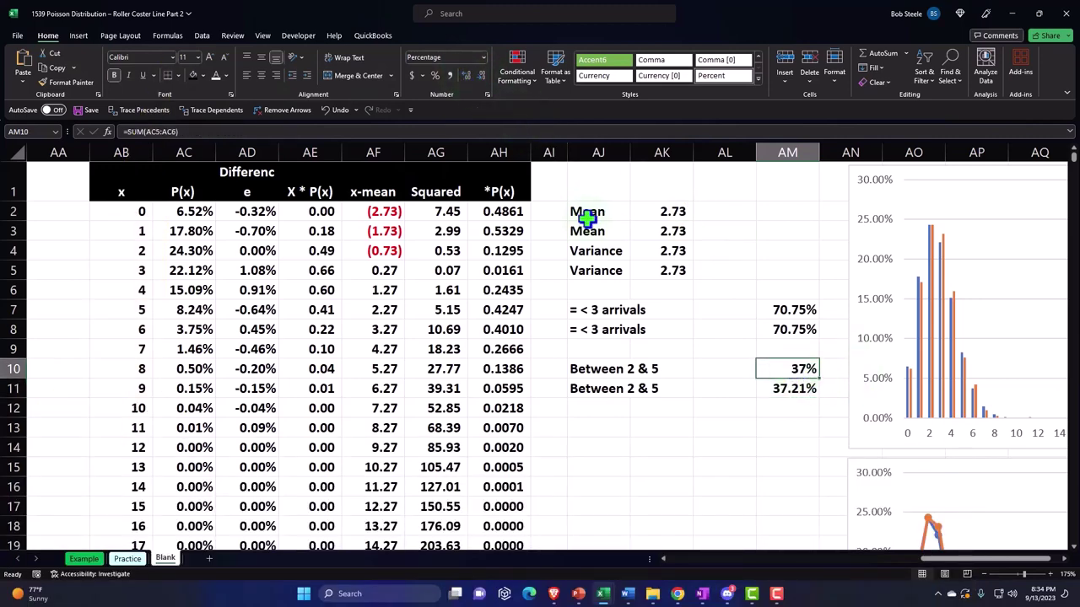
click(464, 76)
click(464, 76)
click(604, 432)
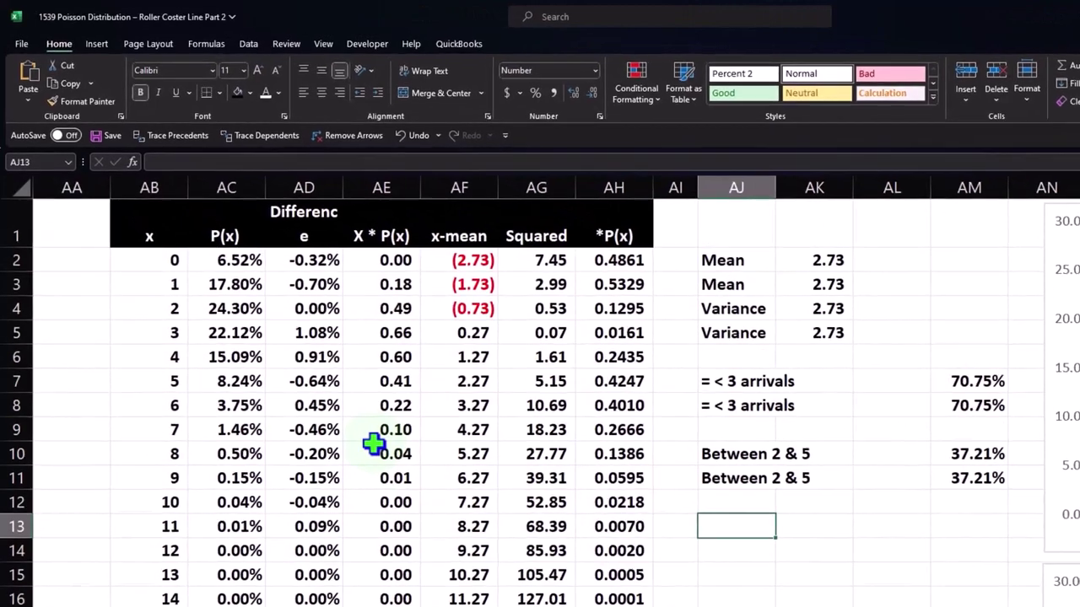
Examine the P(x) column, comparing the probabilities for x from 0 to 5 with the sum of the tail in AC8:AC31
click(162, 309)
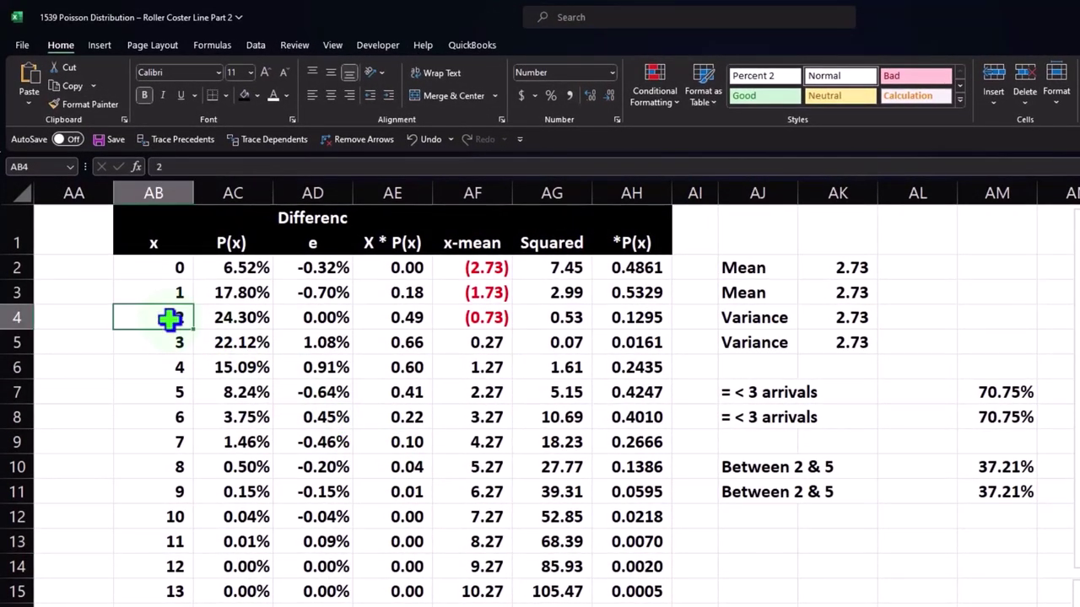
key(Right)
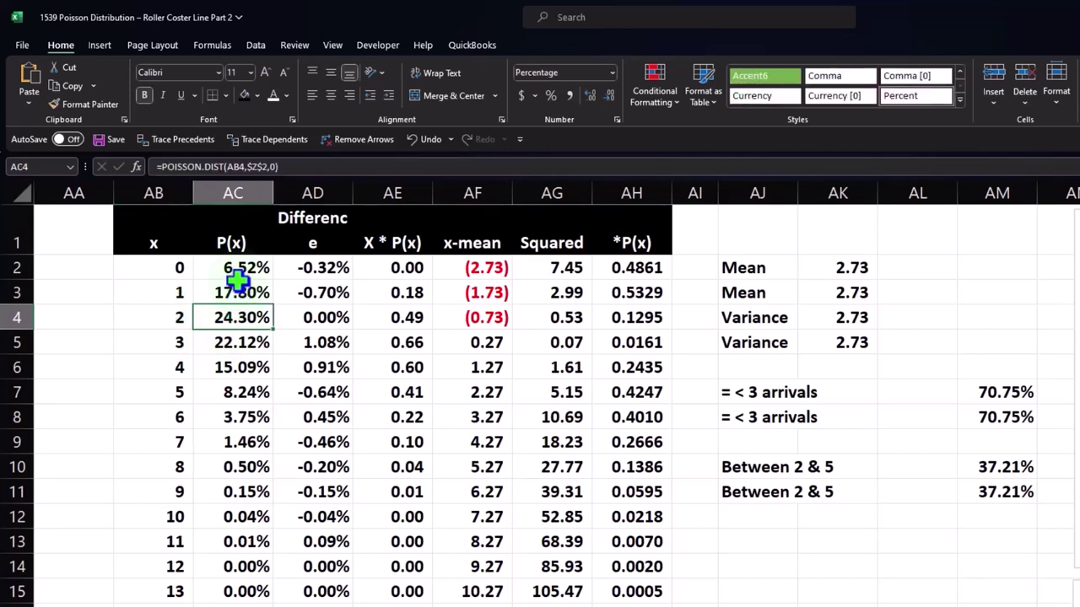
drag(237, 269, 226, 391)
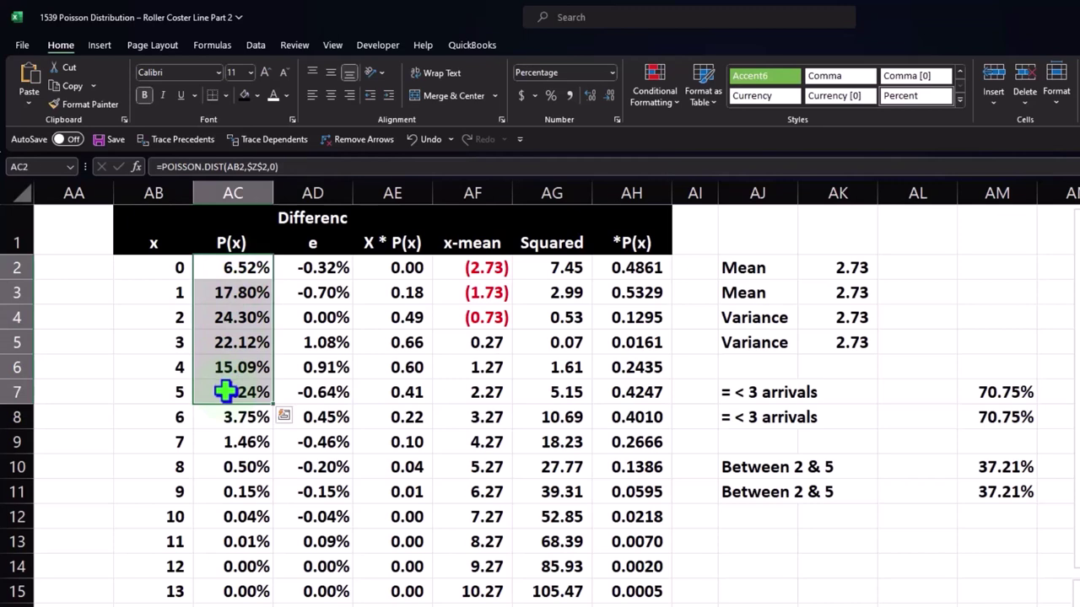
click(225, 415)
drag(223, 428, 230, 523)
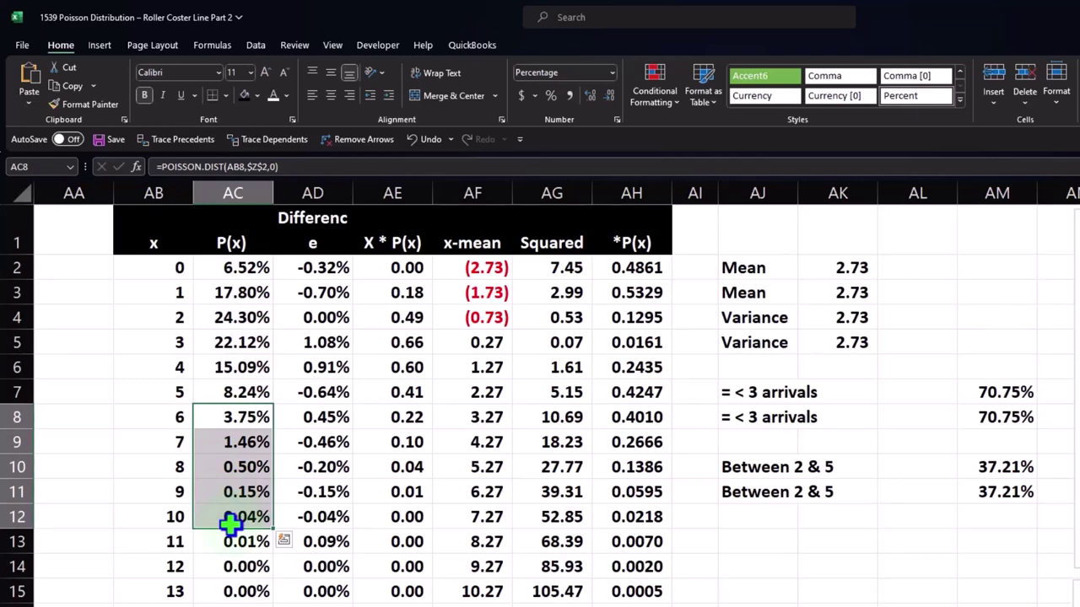
scroll(230, 524, down, 4)
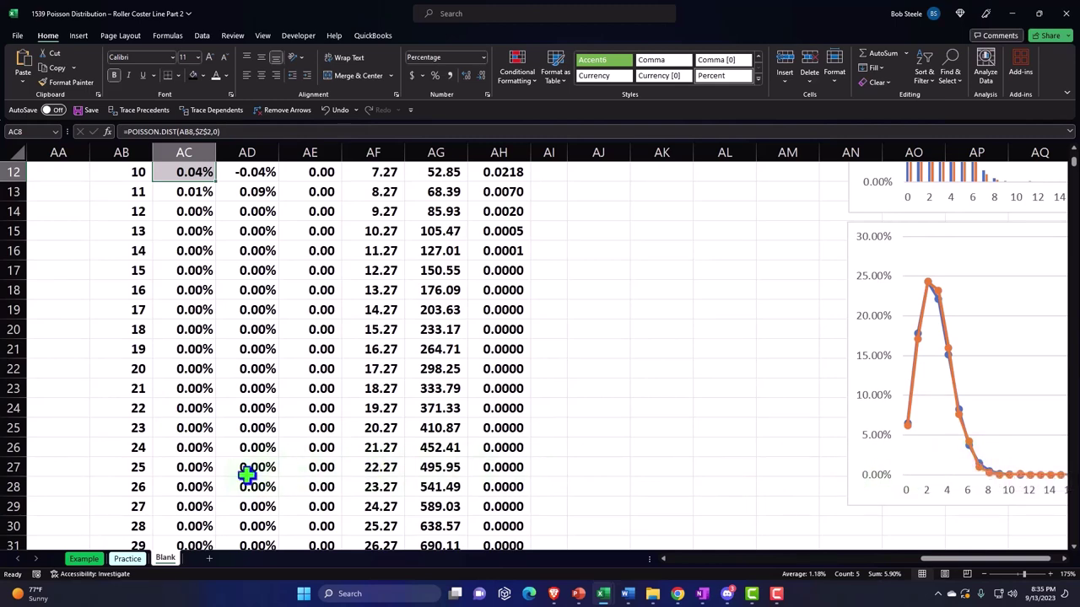
scroll(246, 475, up, 2)
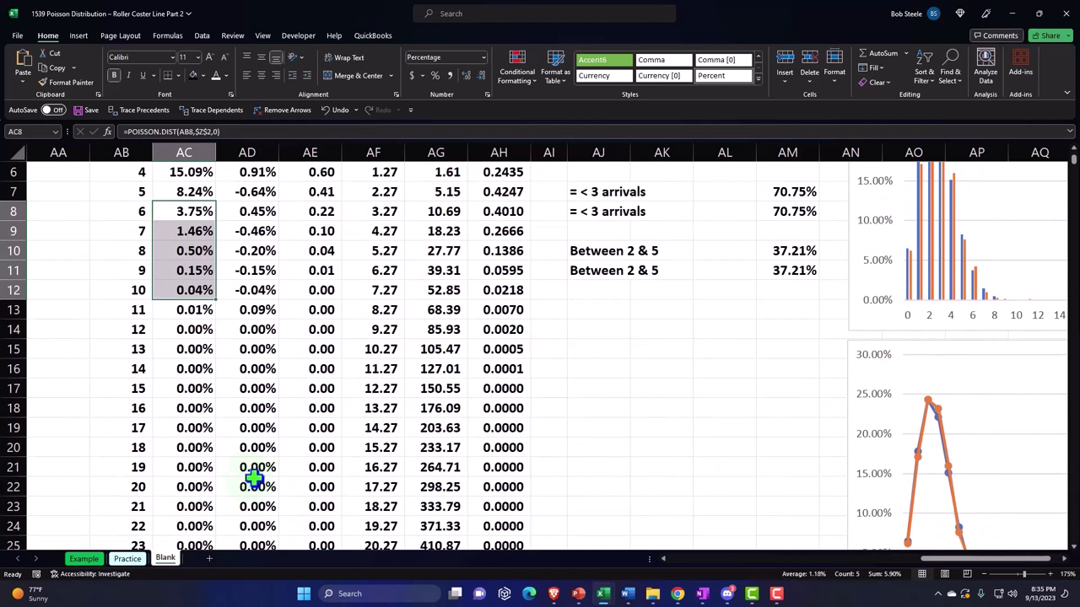
drag(186, 212, 179, 512)
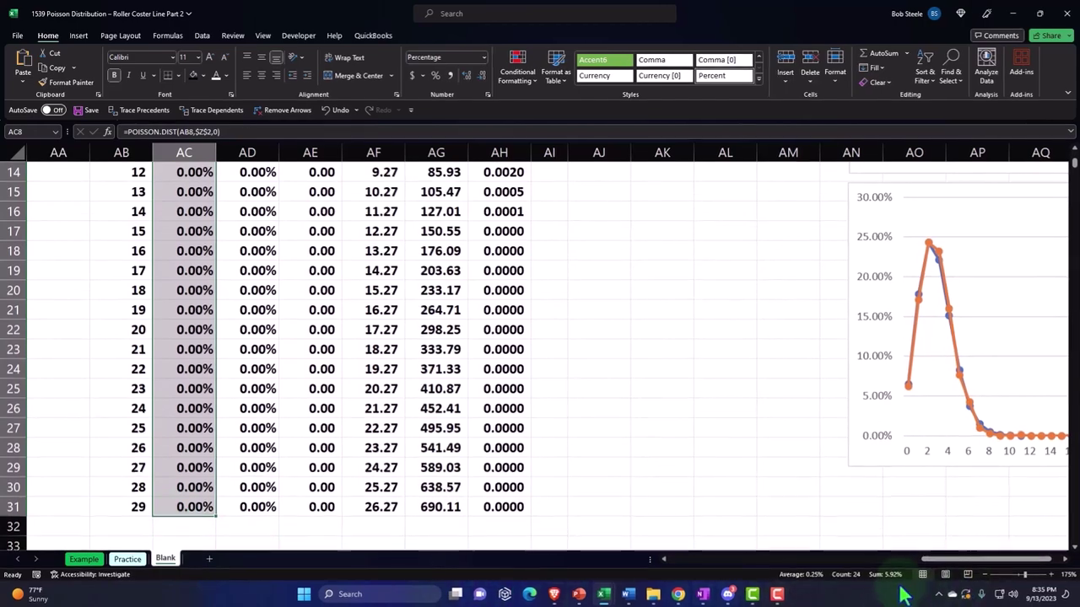
scroll(679, 447, up, 4)
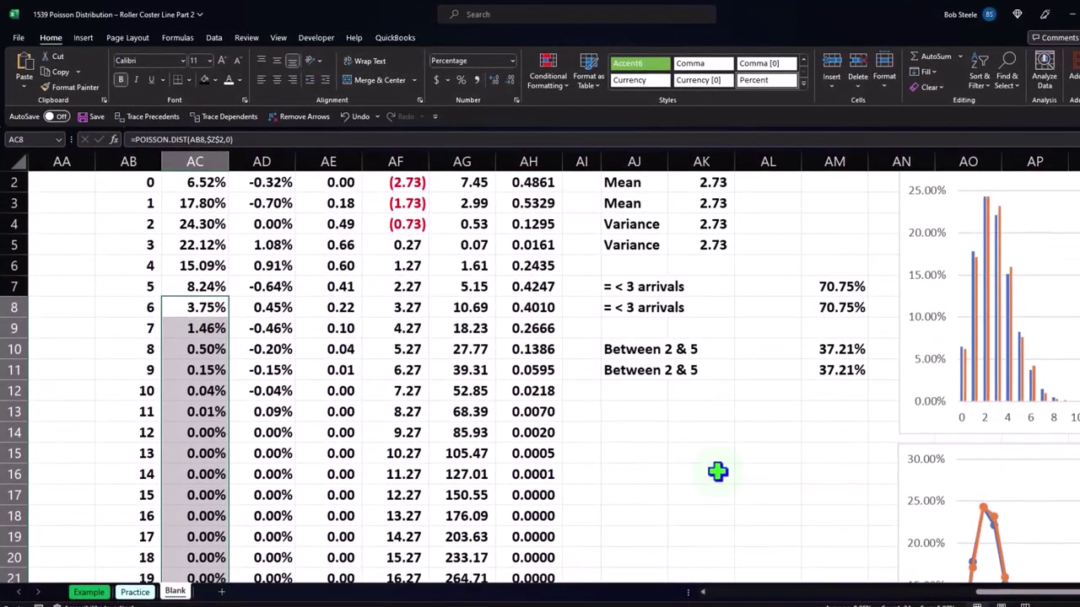
click(717, 472)
scroll(717, 472, up, 1)
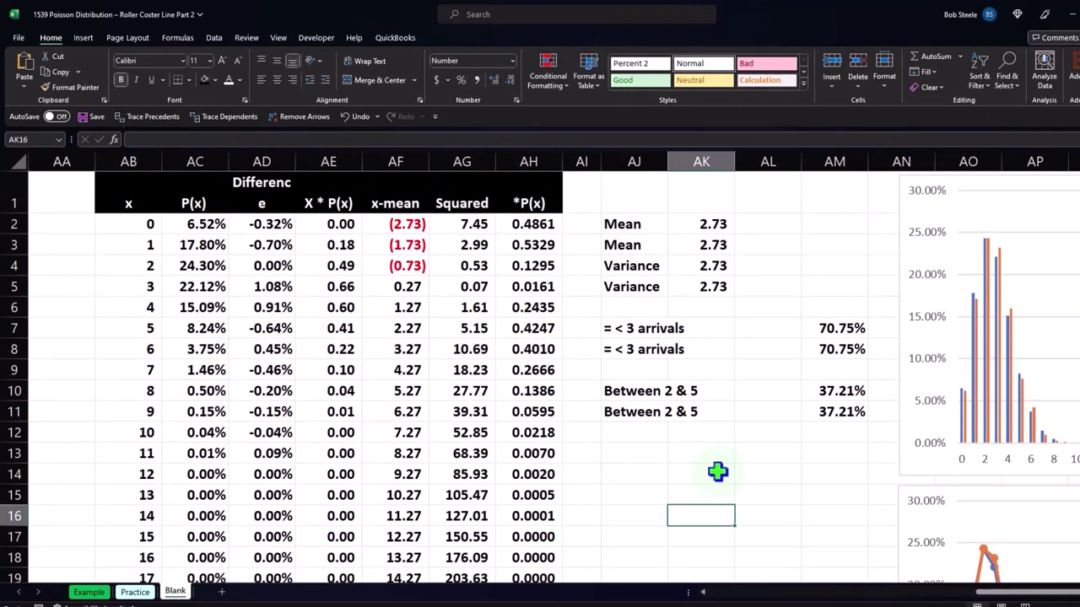
Format the ride description and mean block A1:C5 with the recently used light blue fill and all borders
scroll(468, 431, left, 10)
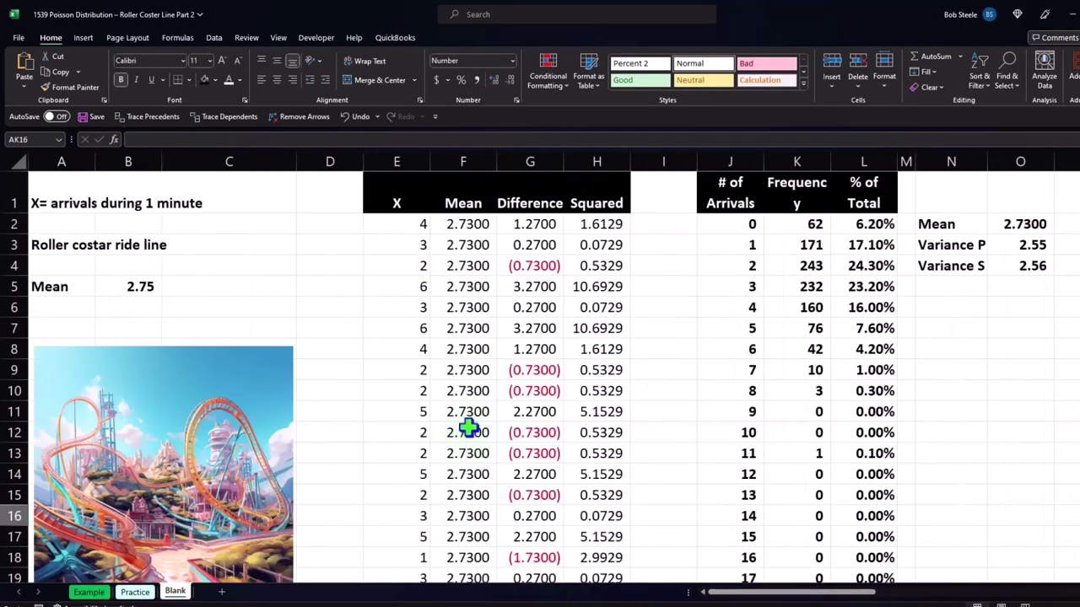
drag(405, 224, 595, 224)
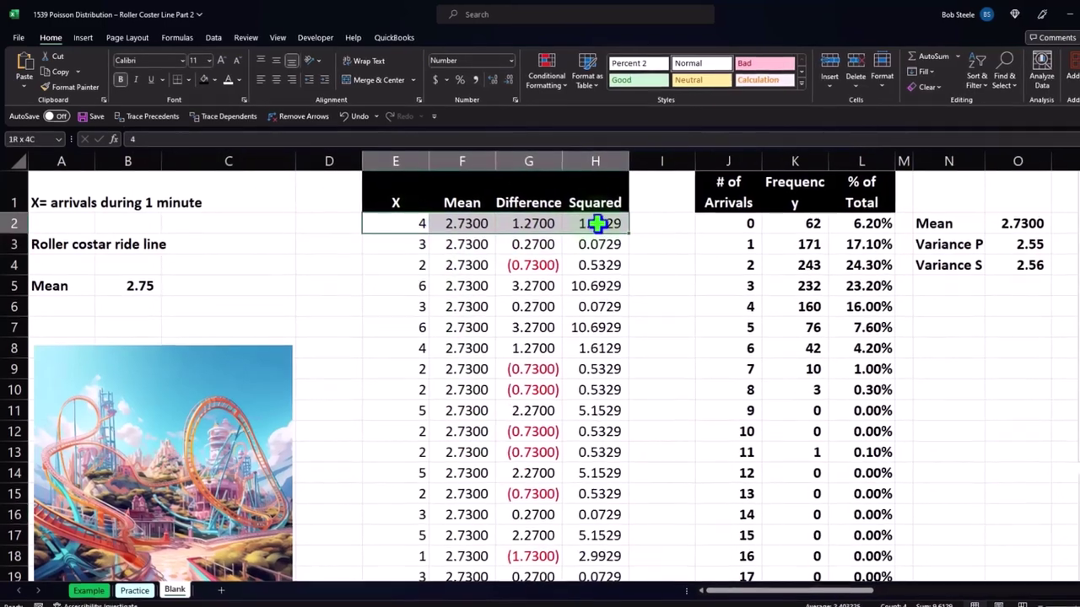
click(77, 194)
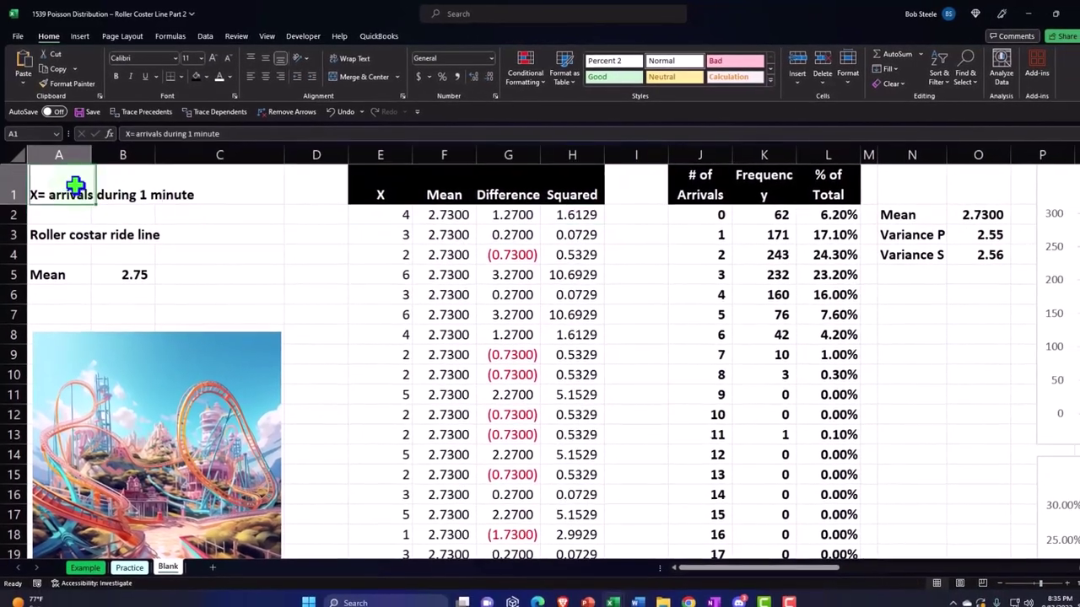
drag(76, 186, 218, 274)
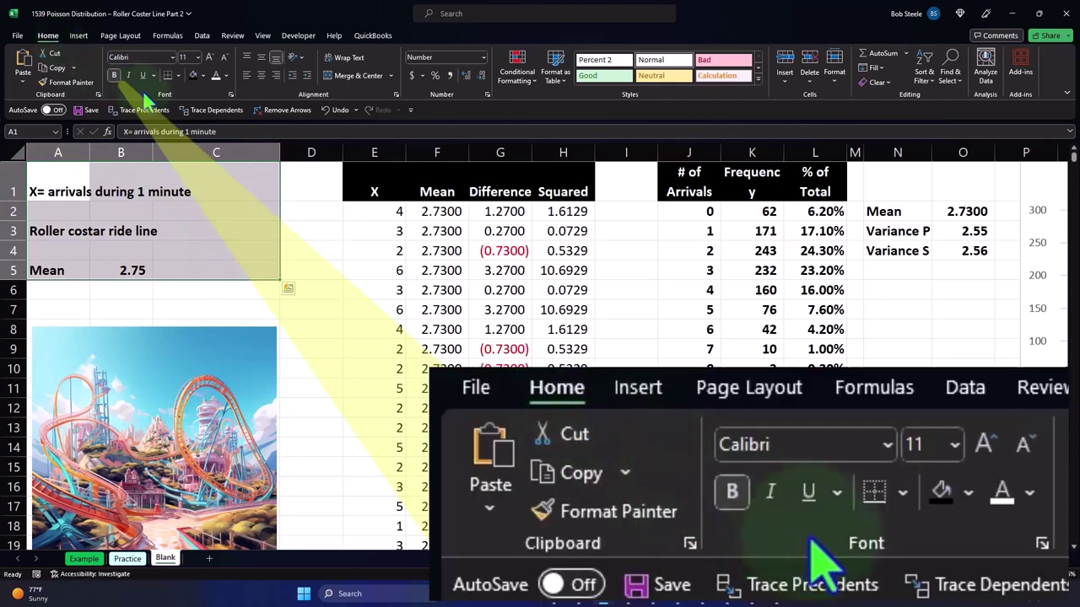
click(203, 76)
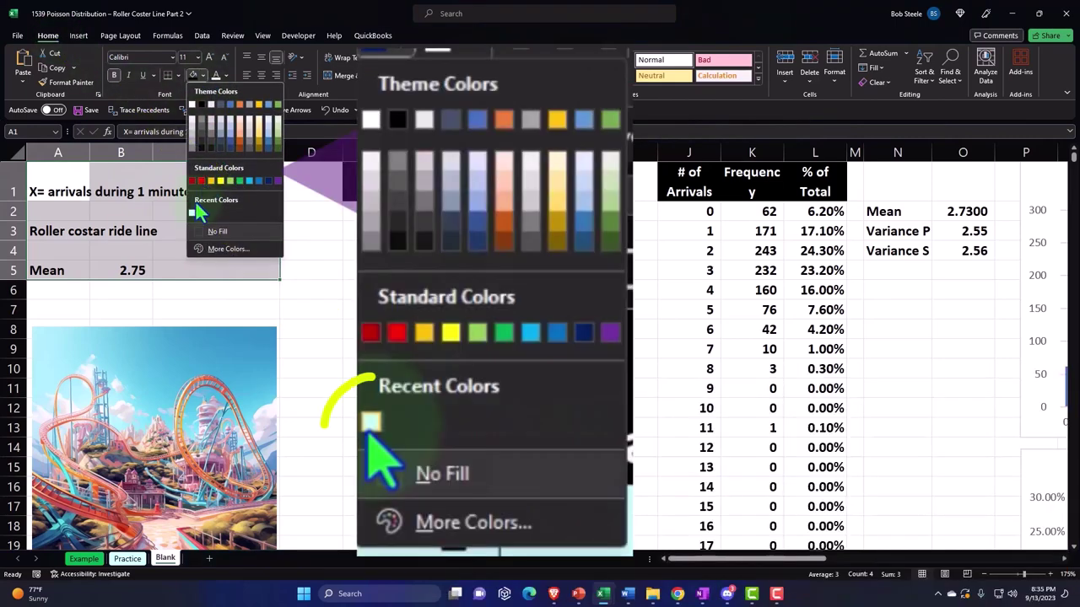
click(199, 214)
click(178, 75)
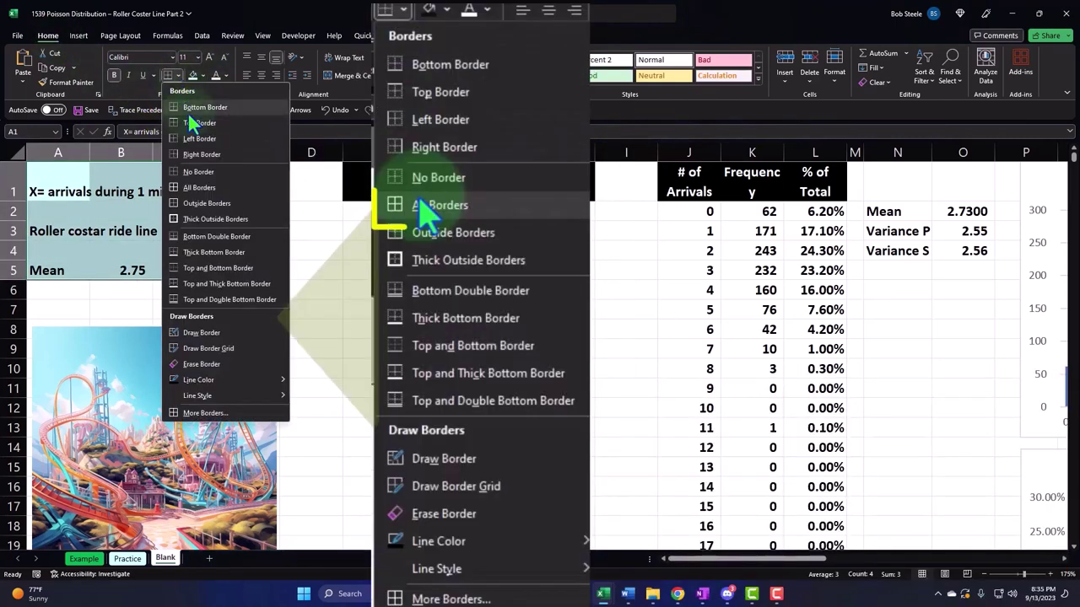
click(179, 185)
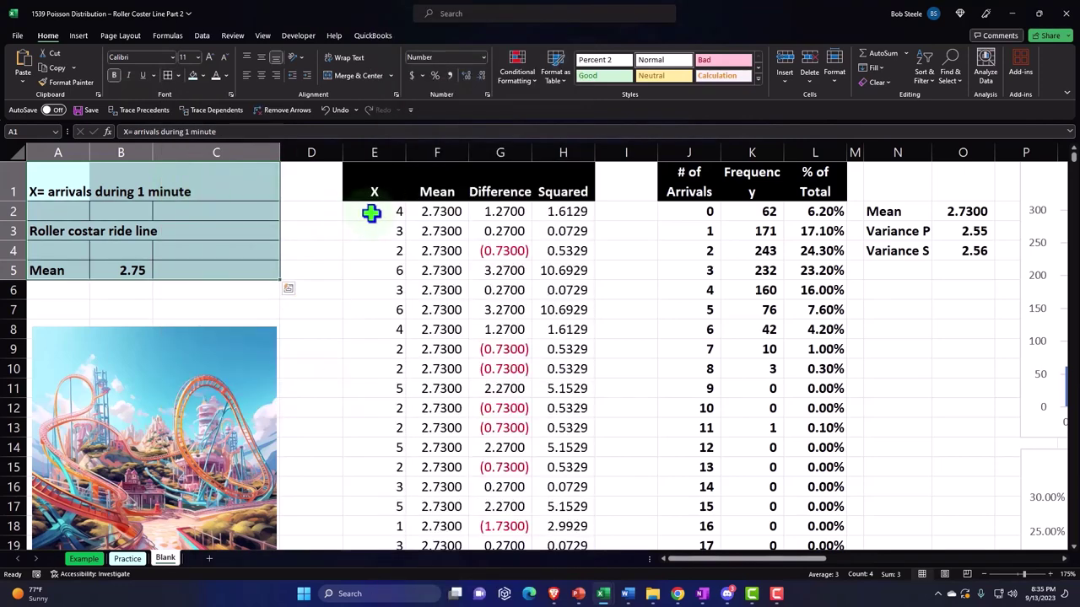
Format the arrivals data block E2:H1002, including its total row, with the light blue fill and all borders
drag(369, 212, 553, 217)
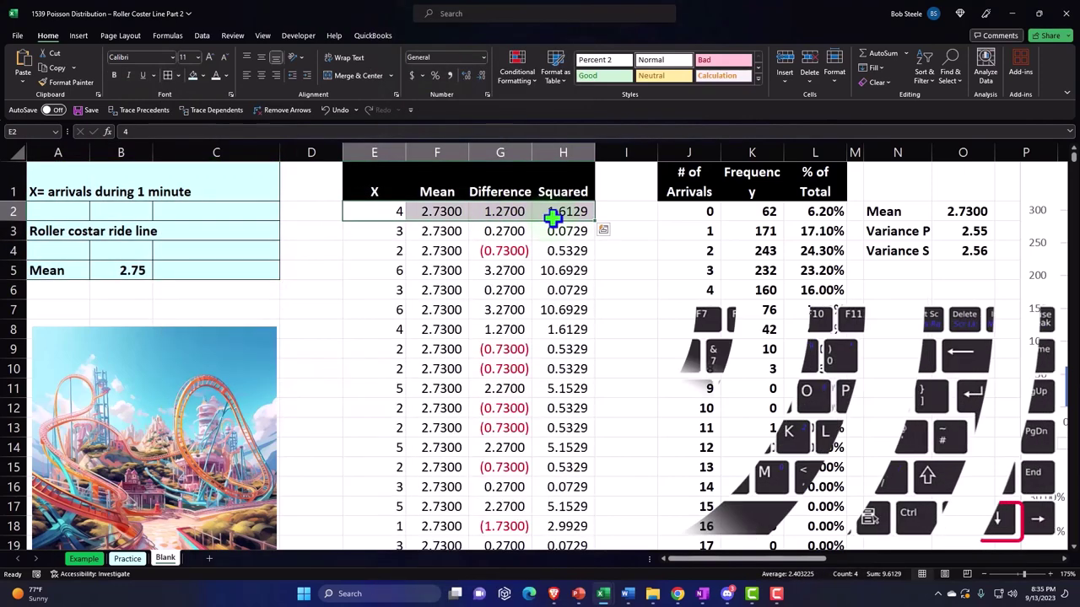
key(ctrl+shift+Down)
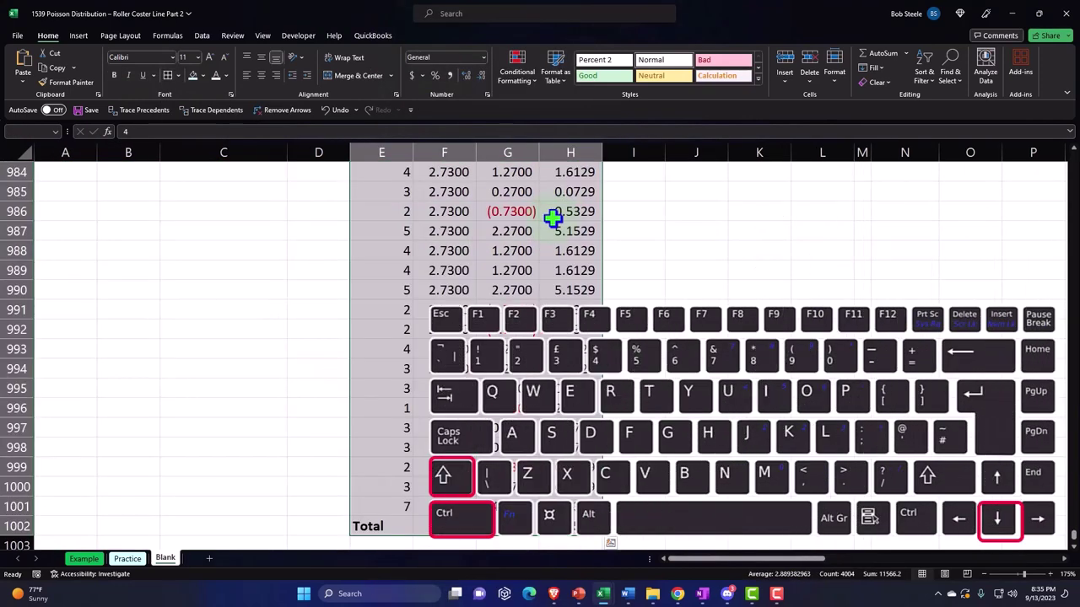
key(ctrl+BackSpace)
click(202, 74)
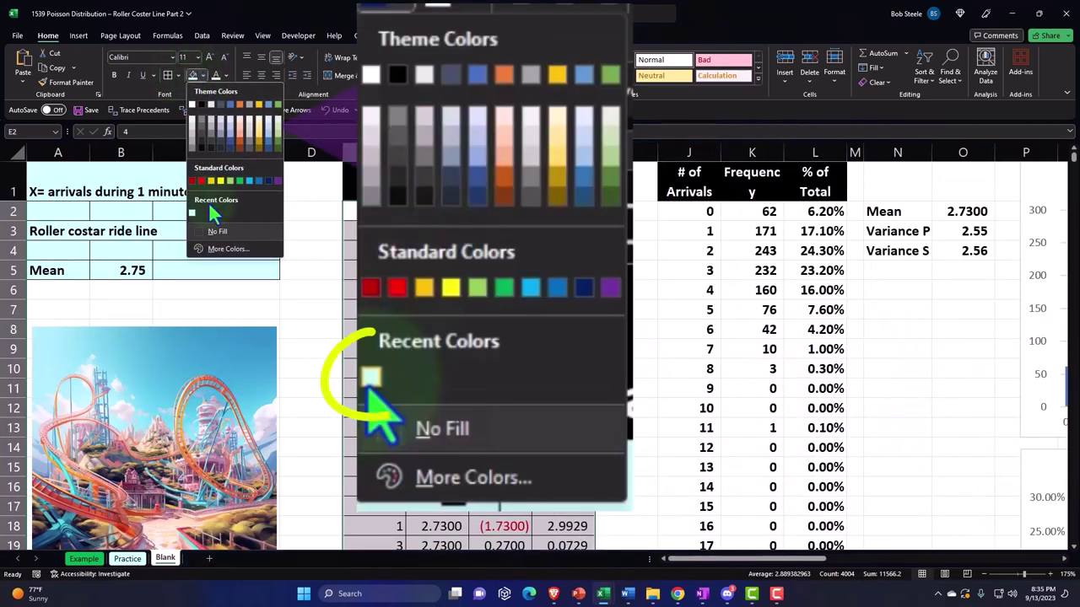
click(221, 248)
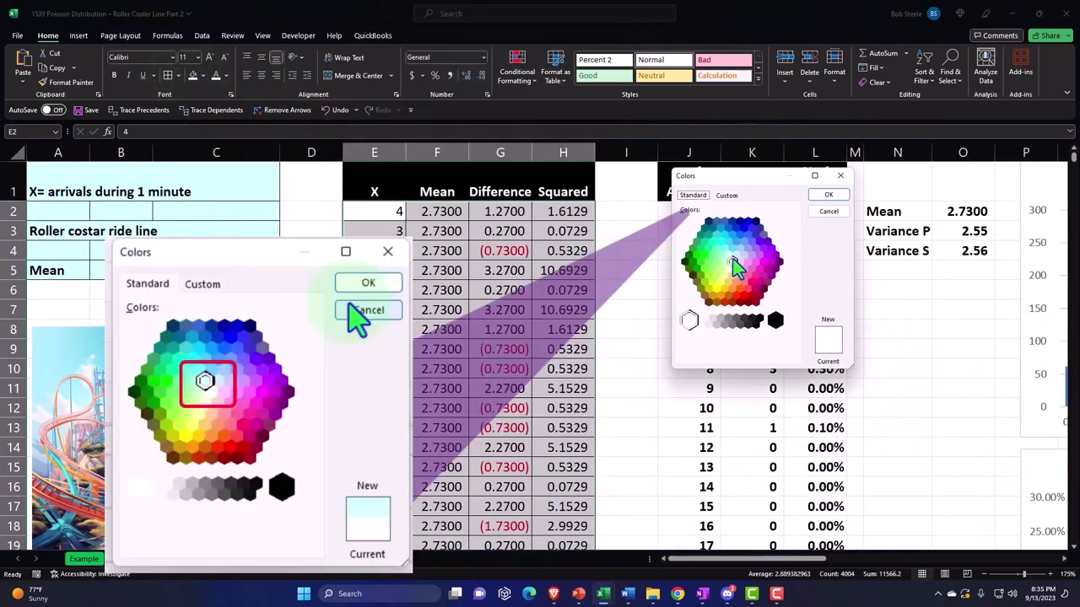
click(731, 258)
click(822, 194)
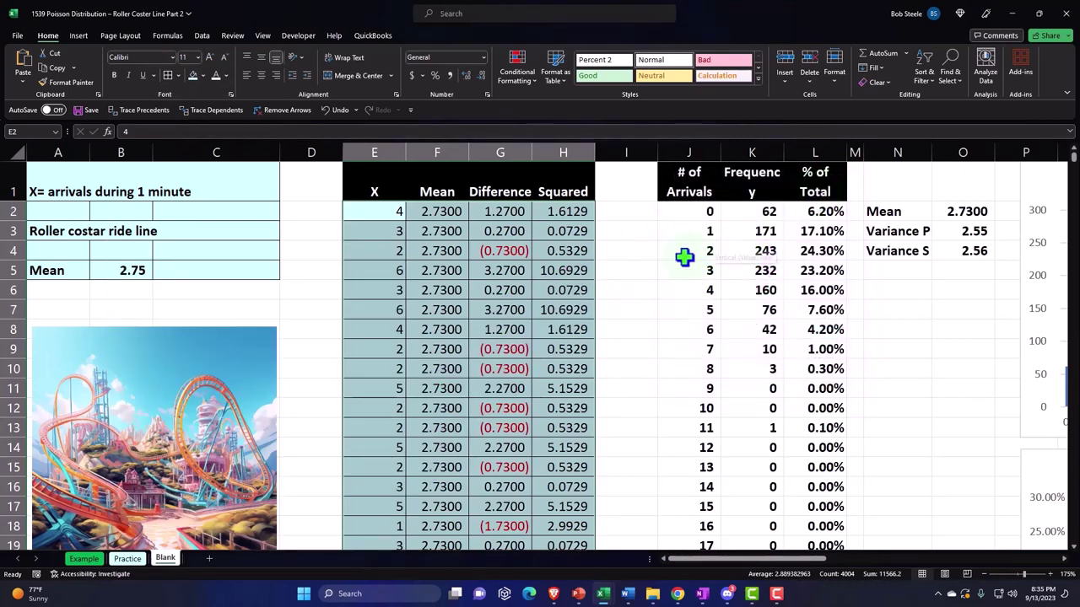
Format the frequency table body J2:L32 with the light blue fill and all borders
click(690, 255)
click(676, 211)
key(ctrl+shift+Right)
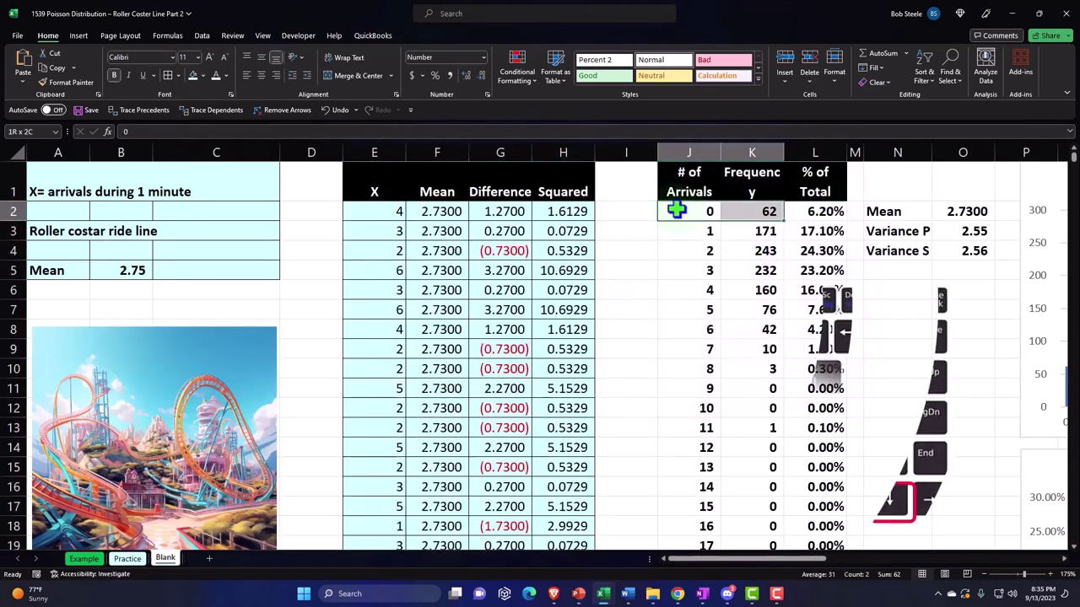
key(ctrl+shift+Down)
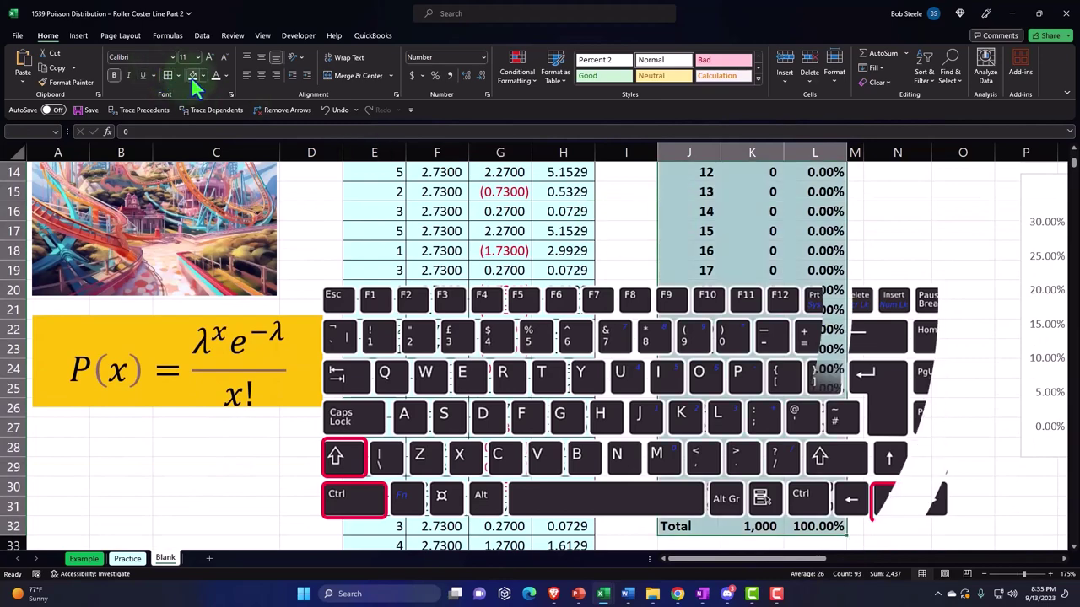
key(ctrl+BackSpace)
Format the mean and variance block N2:O4 with the light blue fill and all borders
drag(885, 212, 961, 250)
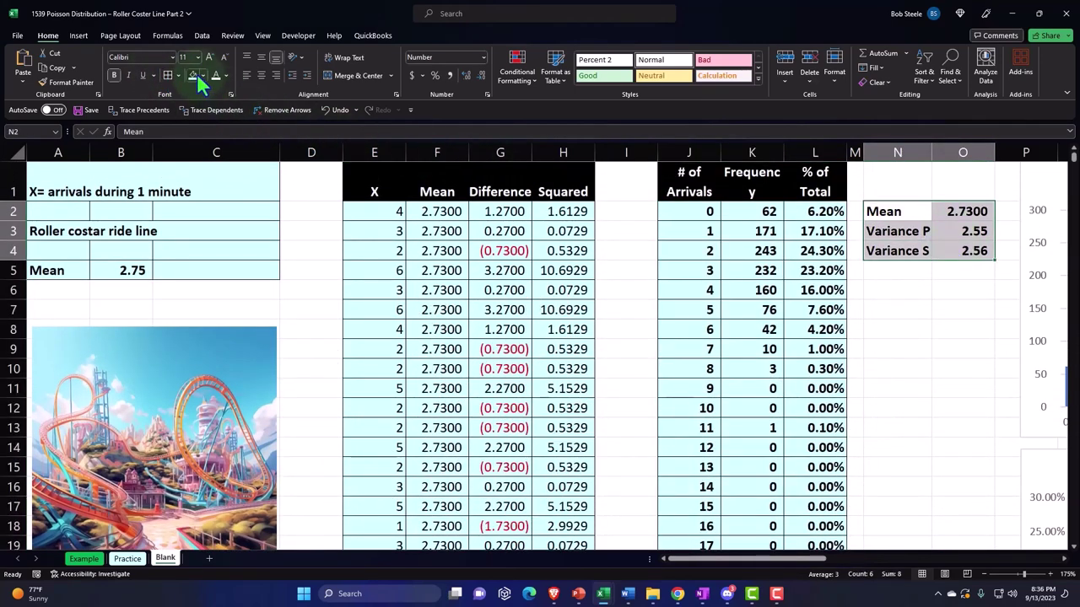
click(169, 75)
click(851, 291)
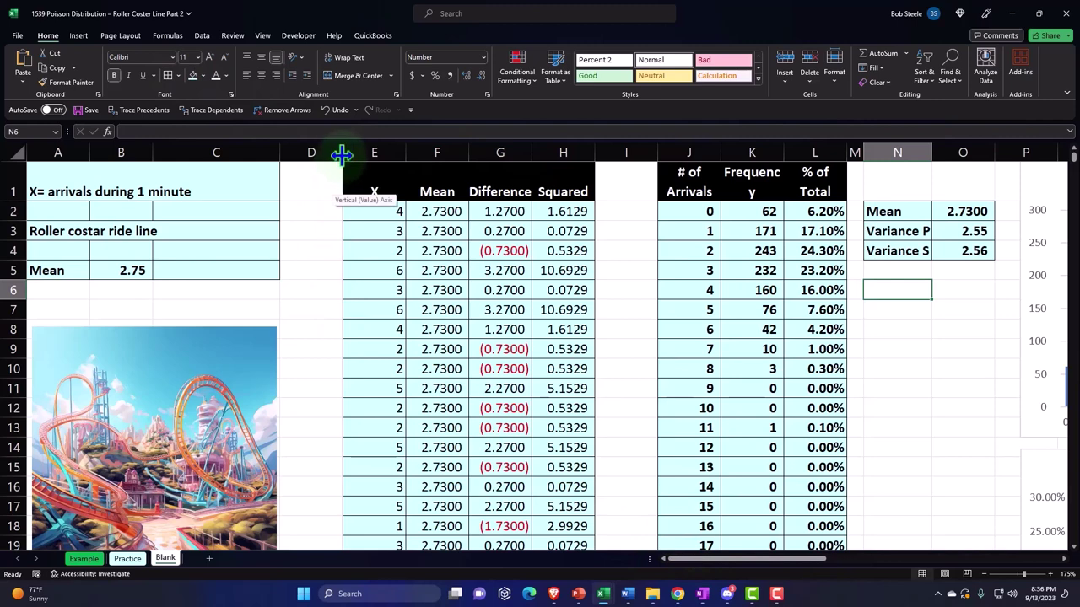
Narrow spacer column D and copy its width to spacer columns I and M with Format Painter
drag(342, 153, 286, 156)
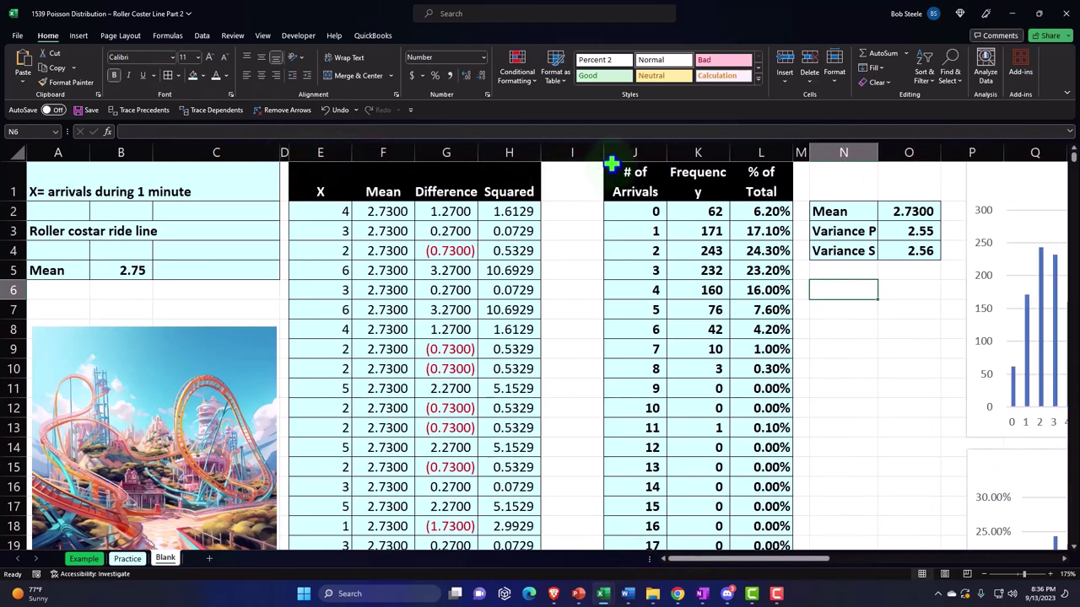
click(283, 149)
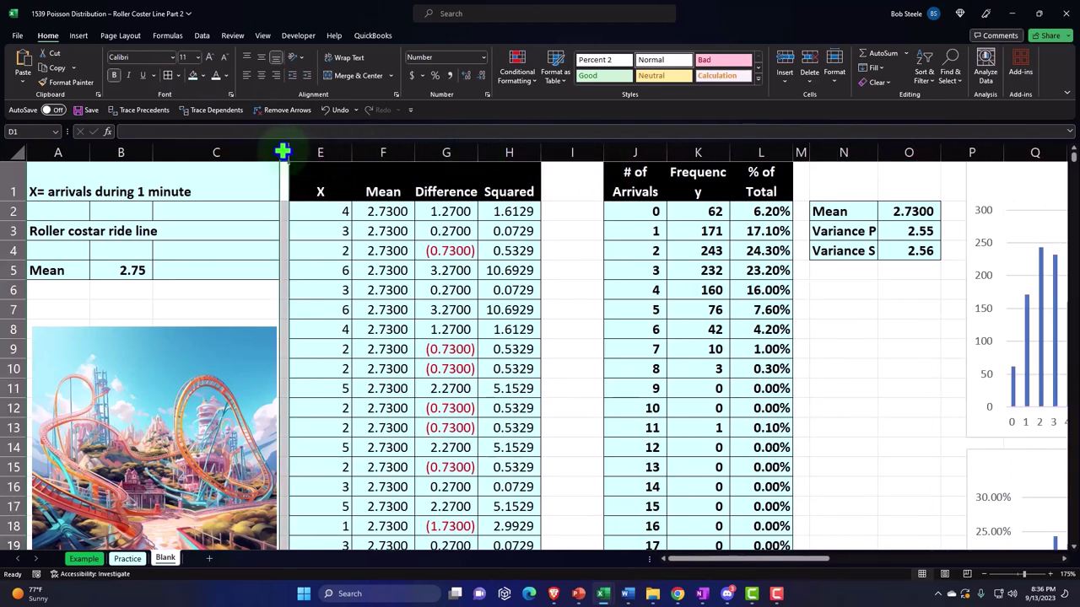
click(55, 82)
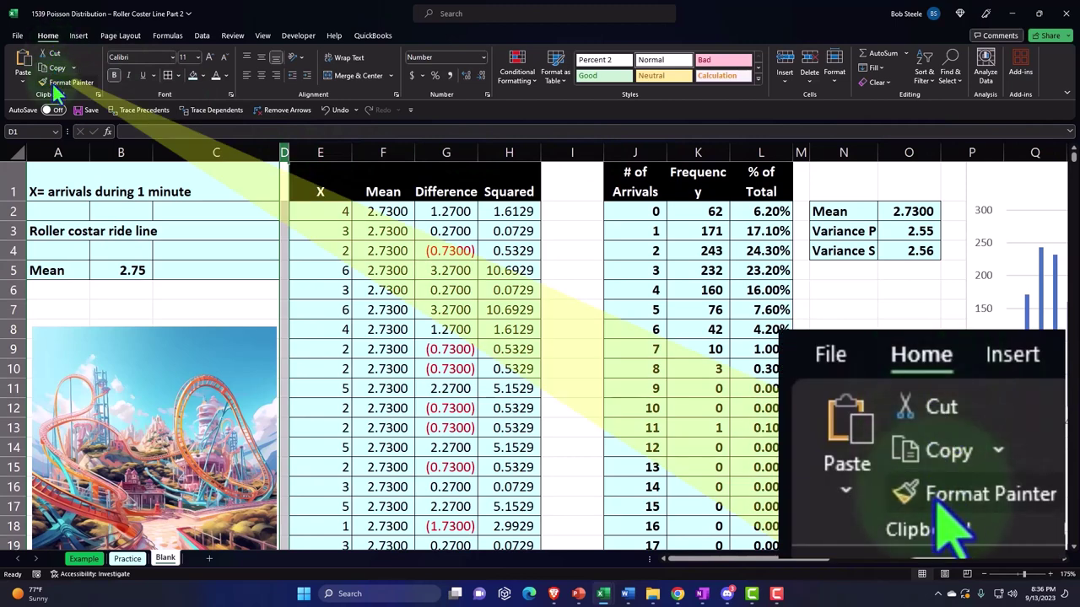
click(578, 150)
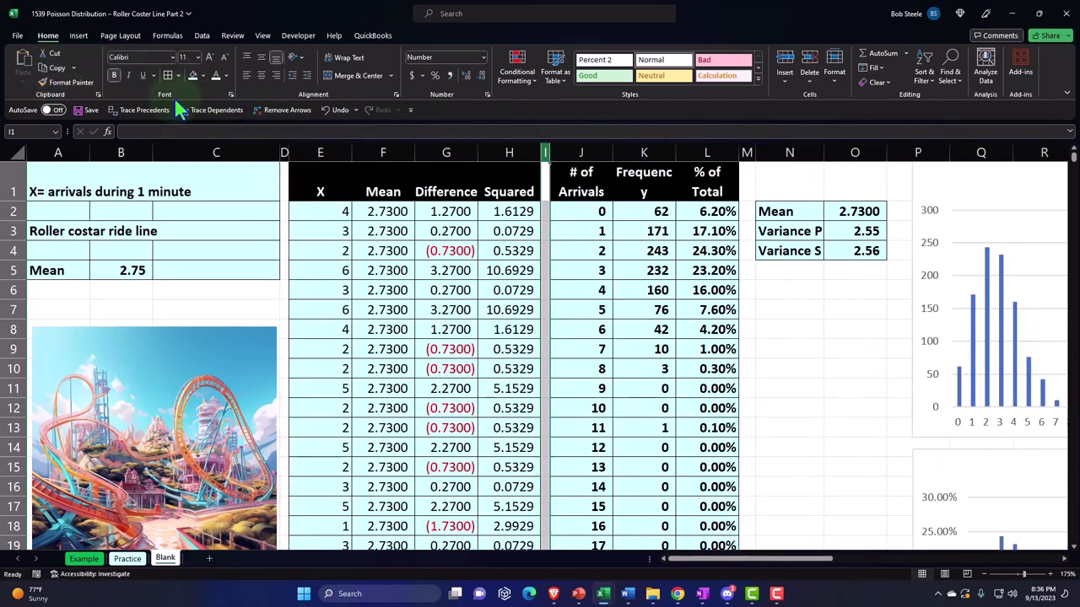
click(71, 82)
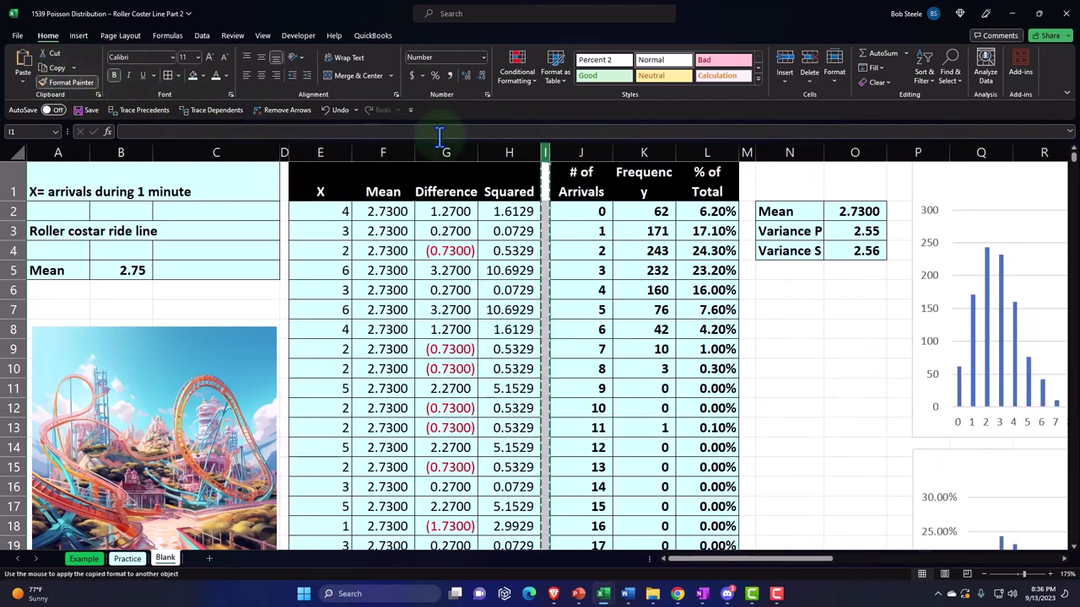
click(746, 151)
Copy the narrow width of spacer column M to column X with Format Painter
drag(778, 561, 897, 577)
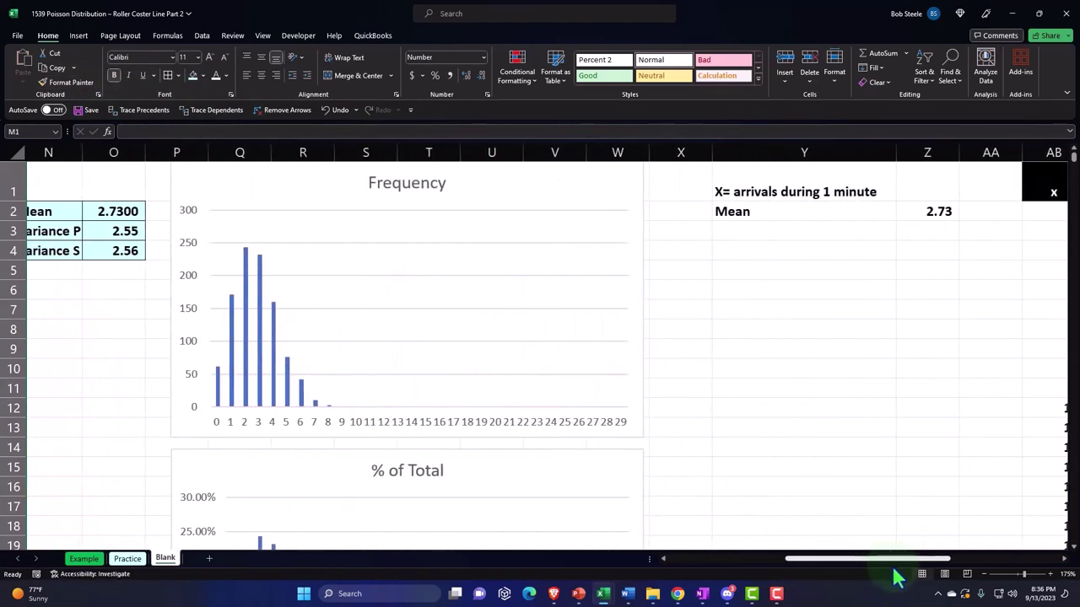
click(68, 83)
click(663, 151)
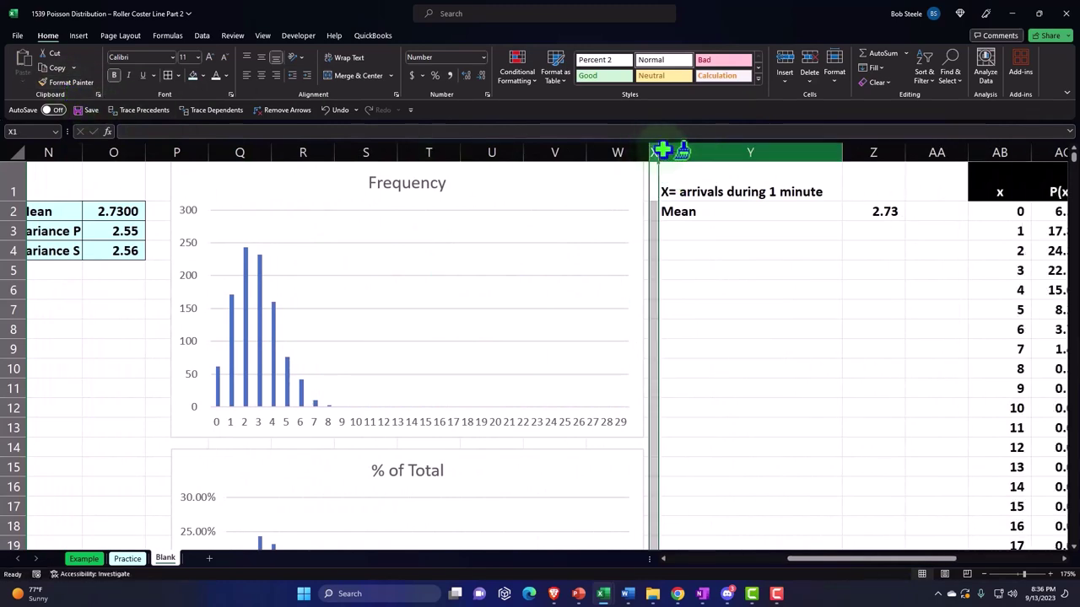
click(720, 247)
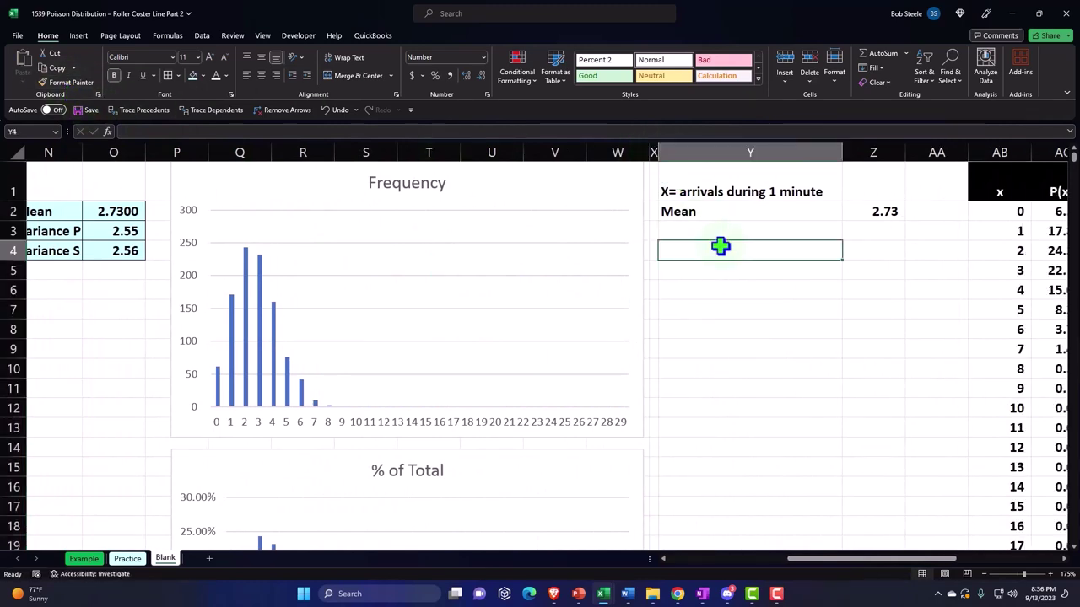
Format the second mean block Y1:Z2 with the light blue fill and all borders
key(Right)
key(Right)
key(Right)
key(Right)
key(Right)
key(Right)
drag(586, 181, 686, 222)
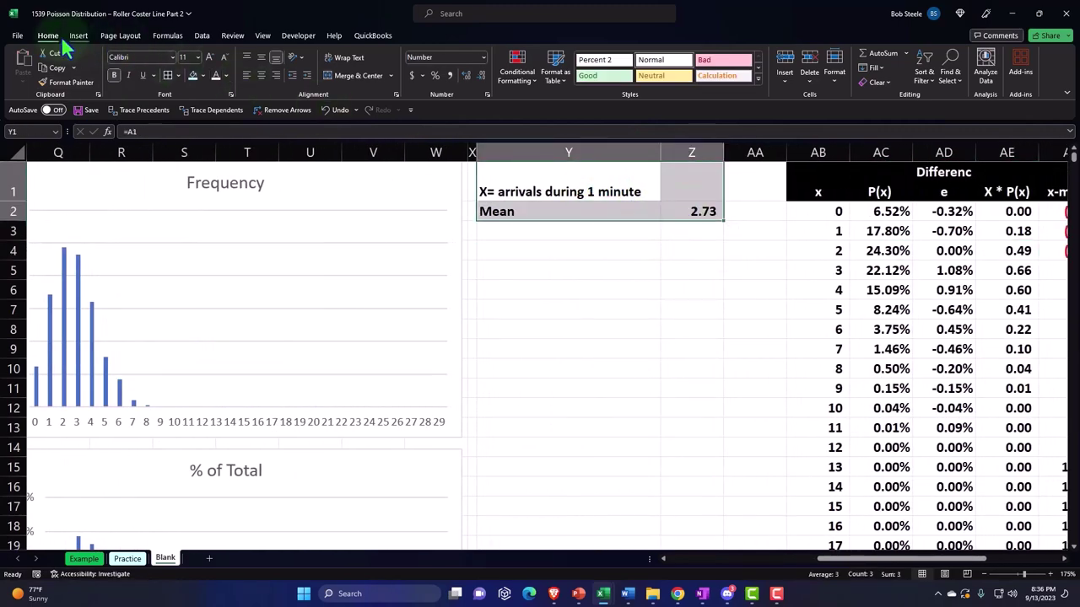
click(192, 75)
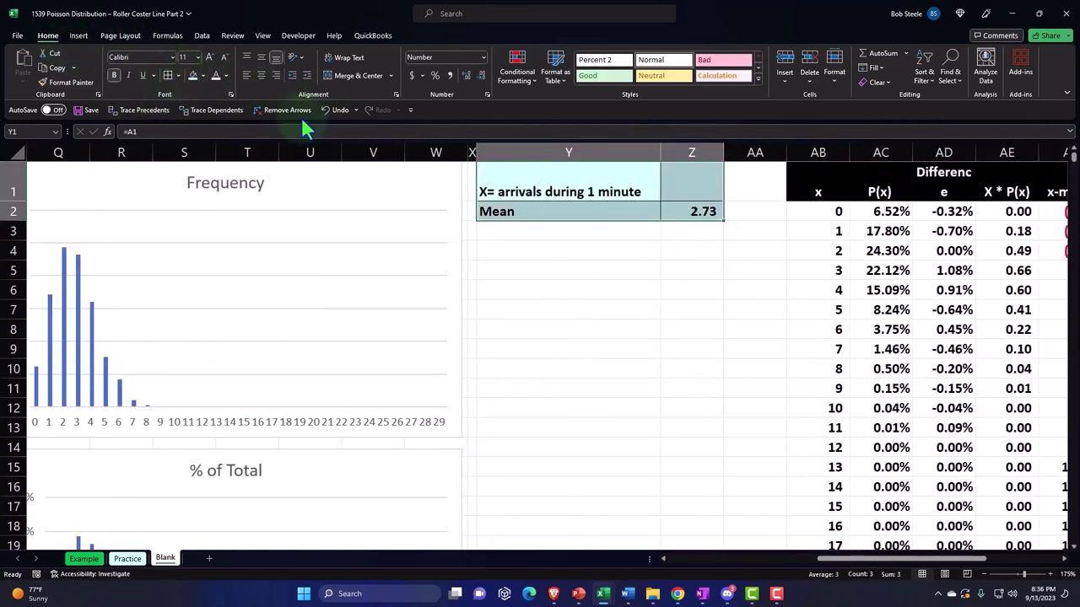
Copy the narrow width of spacer column X to column AA with Format Painter
click(472, 149)
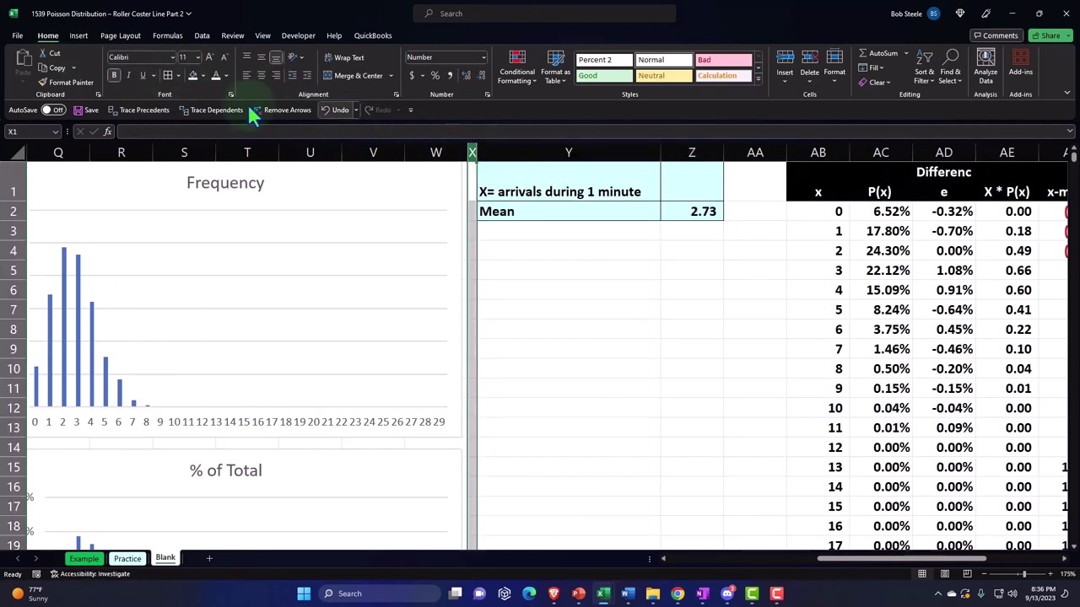
click(61, 78)
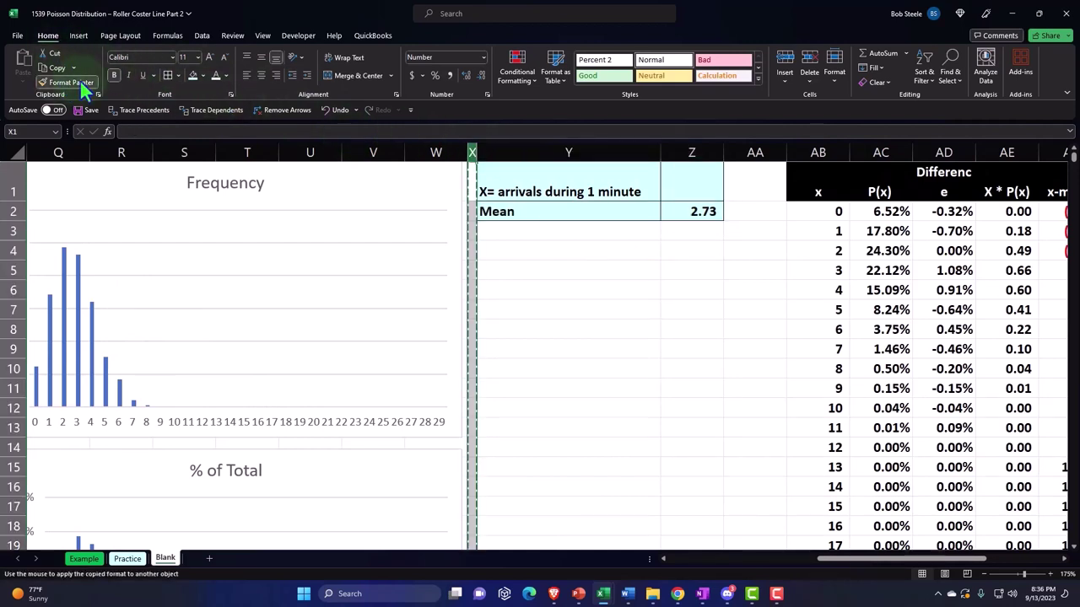
click(746, 152)
Format the Poisson probability table body AB2:AH31 with the light blue fill and all borders
key(Down)
key(Right)
key(Right)
key(Right)
key(Right)
key(Right)
key(Right)
key(Right)
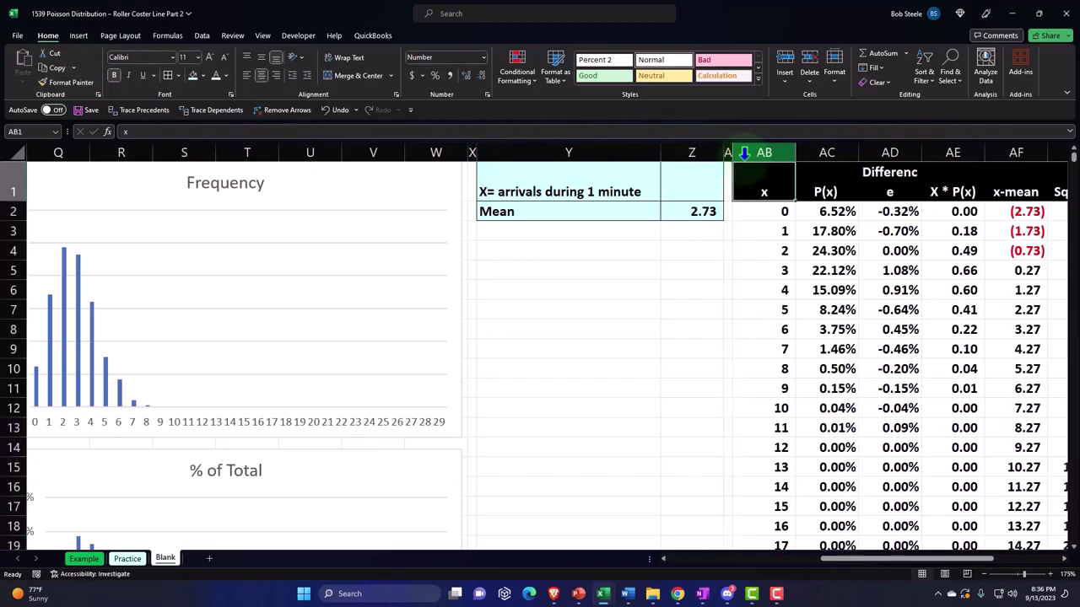
key(Left)
key(Left)
key(Left)
key(Left)
key(Left)
key(Left)
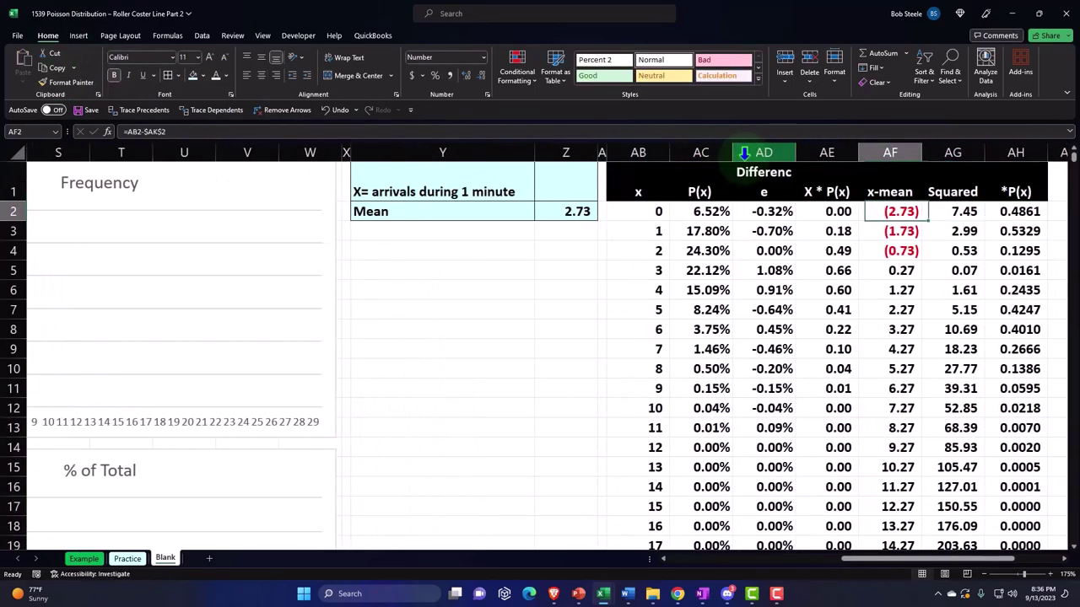
key(shift+Right)
key(shift+Right)
key(shift+Right)
key(shift+Right)
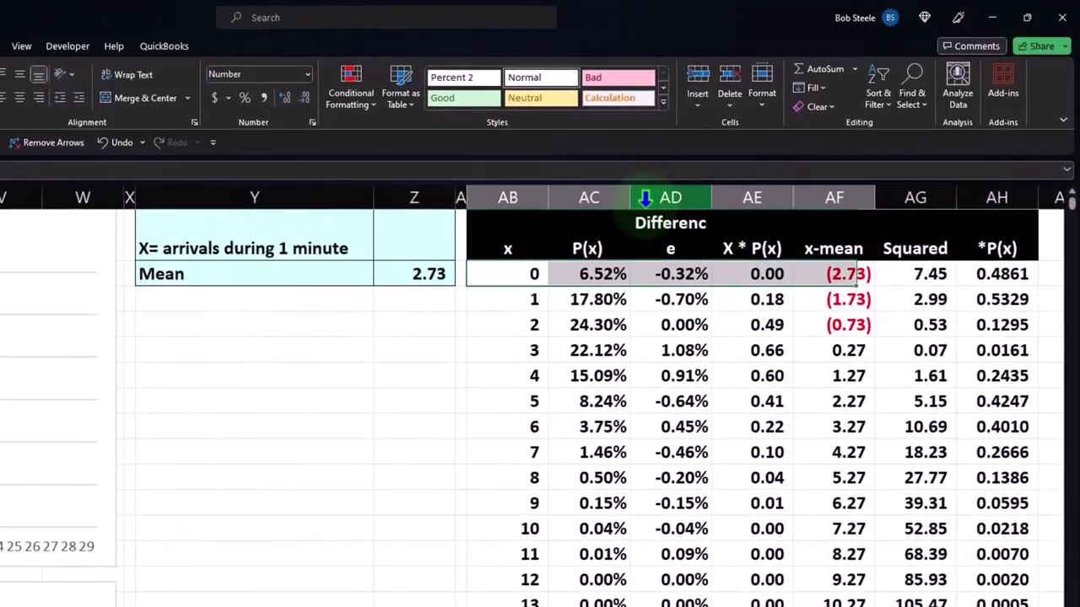
key(shift+Right)
key(shift+Right)
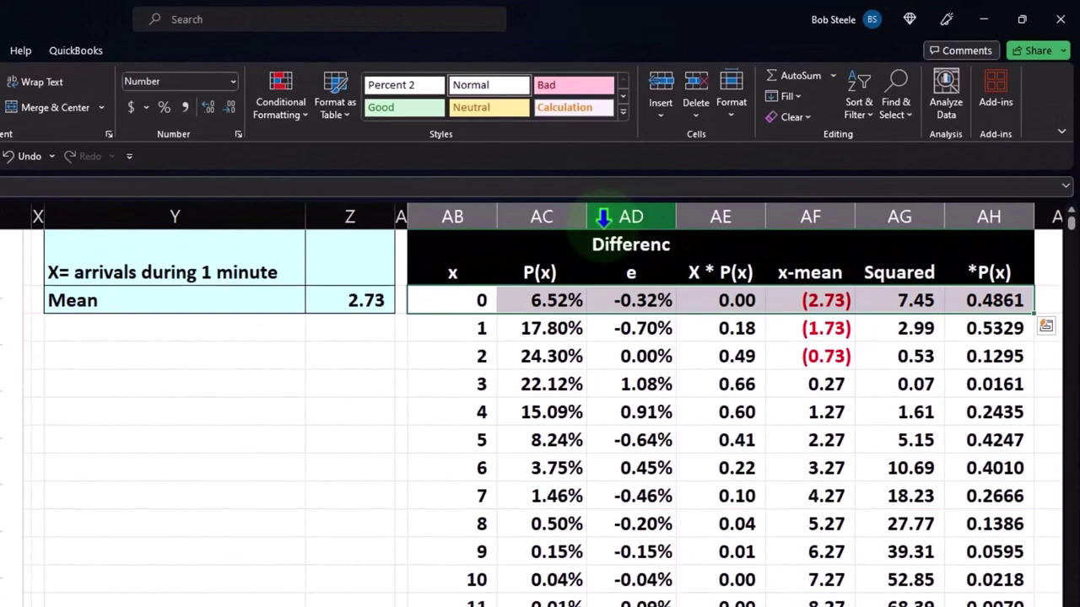
key(ctrl+shift+Down)
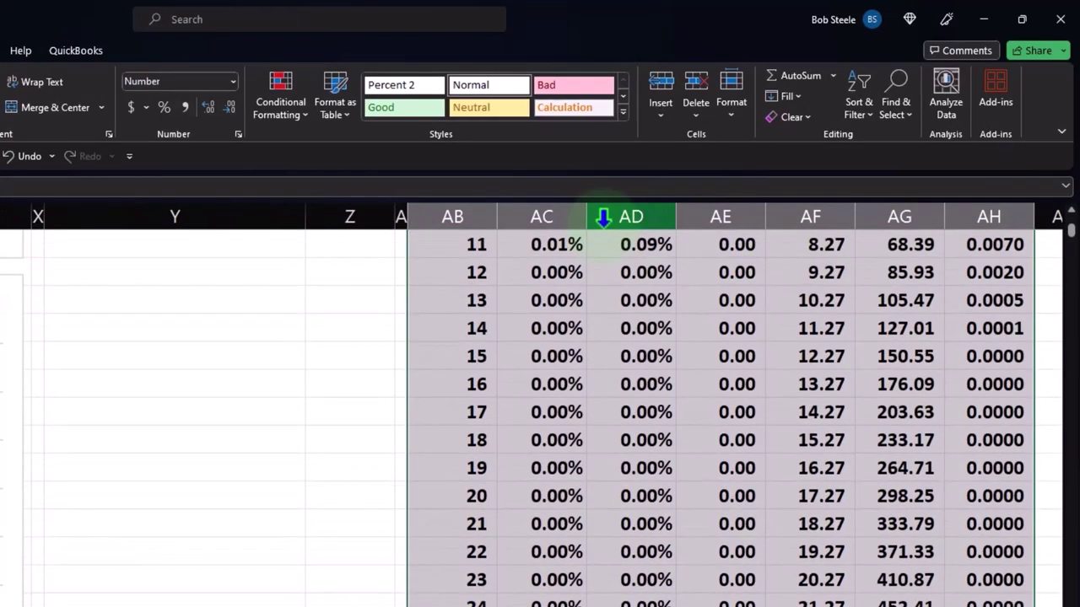
scroll(539, 418, up, 5)
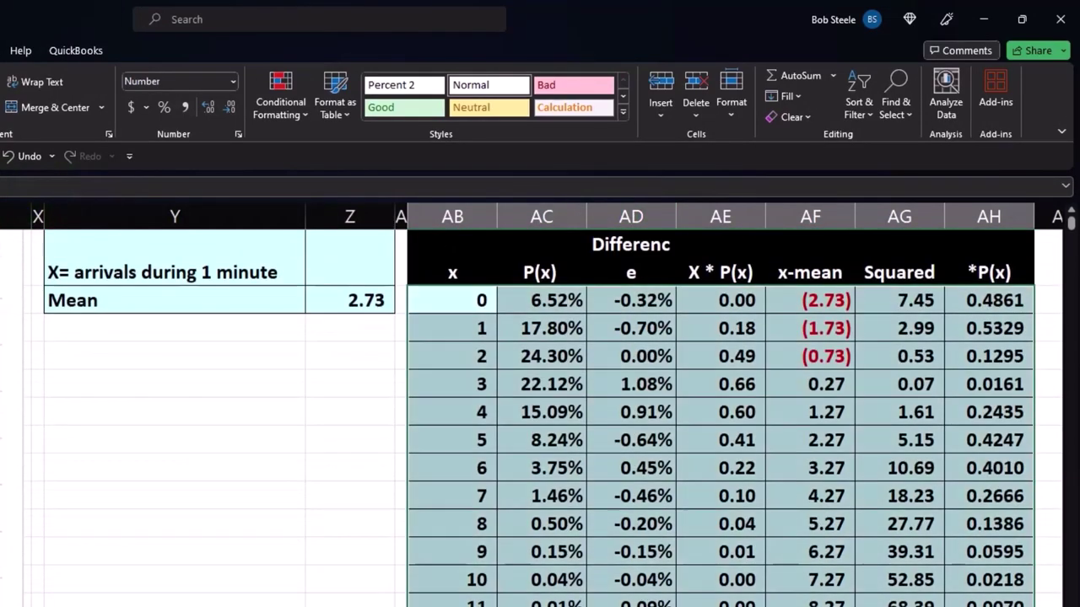
scroll(552, 445, down, 6)
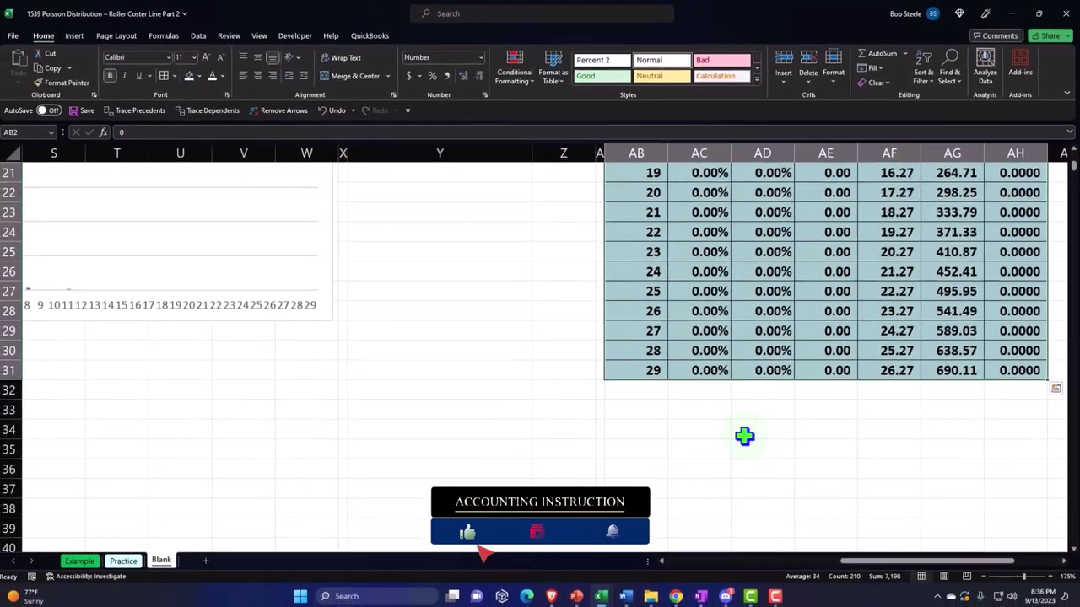
click(723, 460)
scroll(745, 434, up, 7)
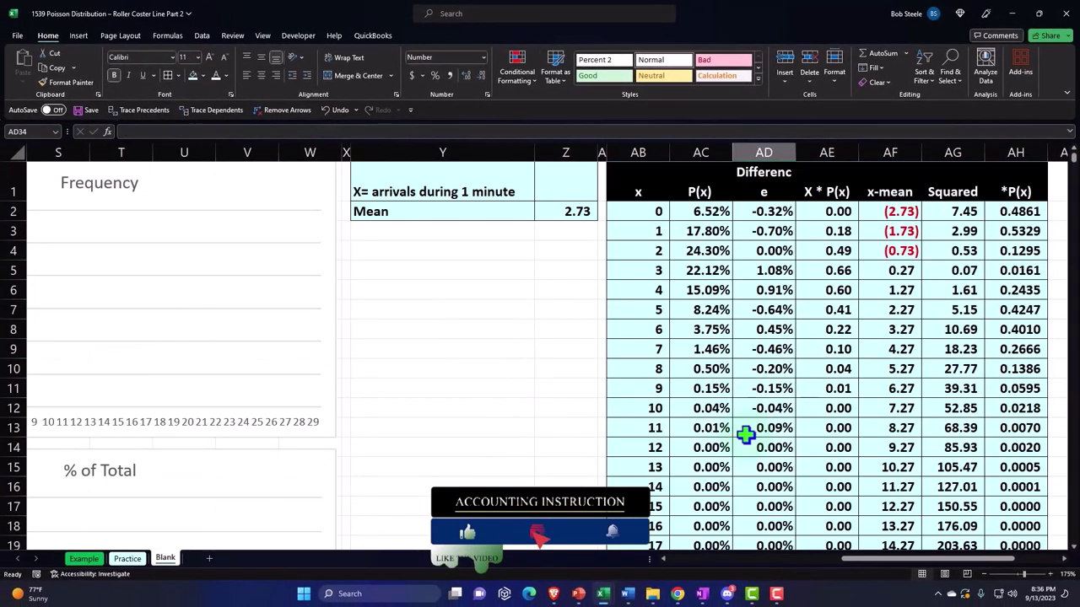
scroll(746, 434, down, 7)
click(688, 387)
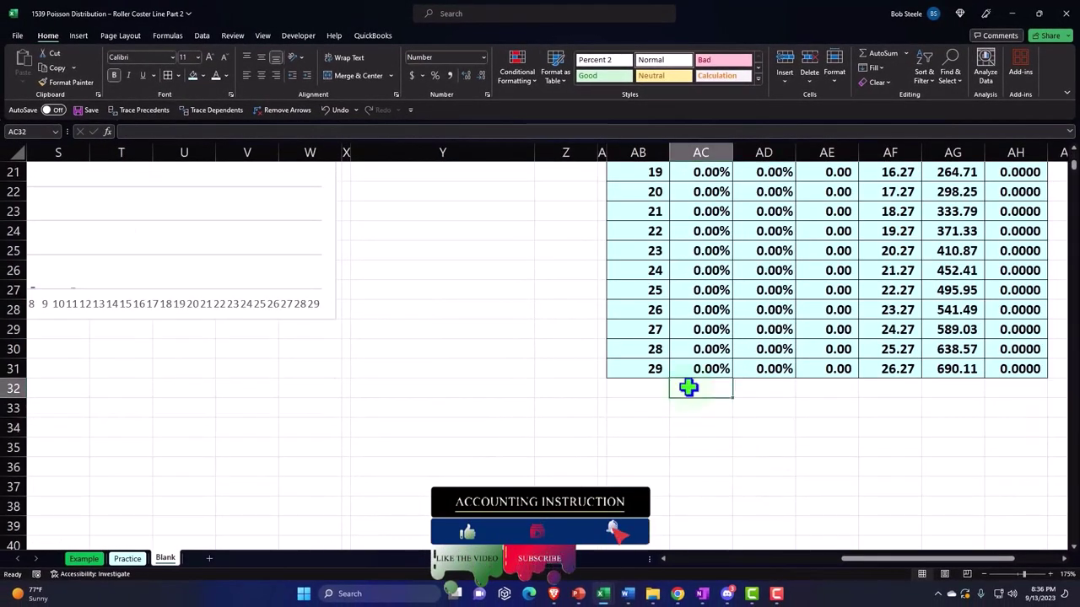
text(=sum)
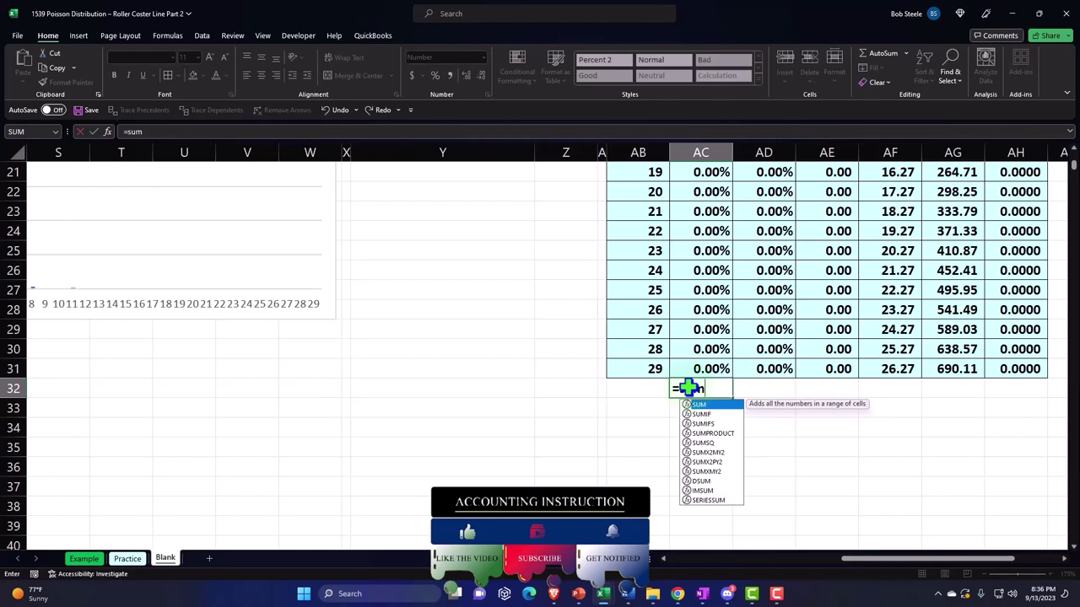
text(()
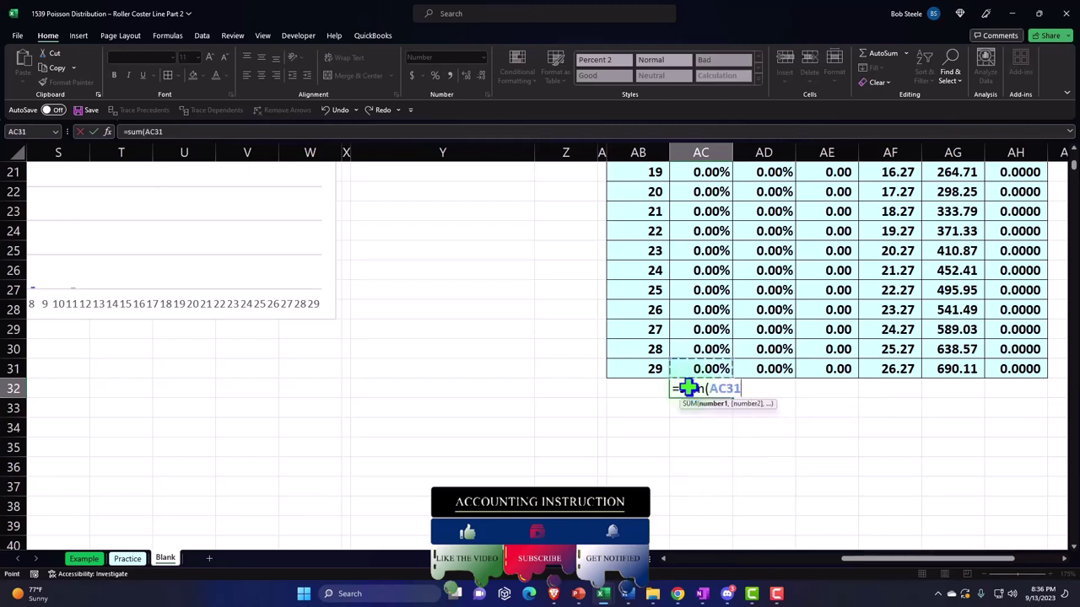
text(AC3)
key(BackSpace)
key(BackSpace)
key(BackSpace)
key(BackSpace)
key(BackSpace)
key(BackSpace)
key(BackSpace)
key(BackSpace)
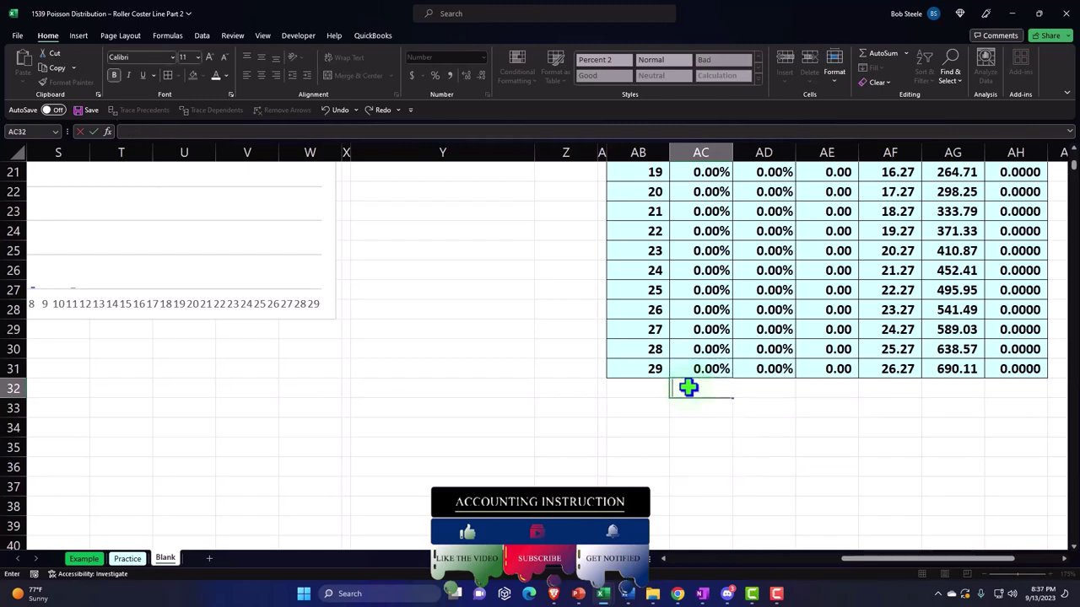
key(Escape)
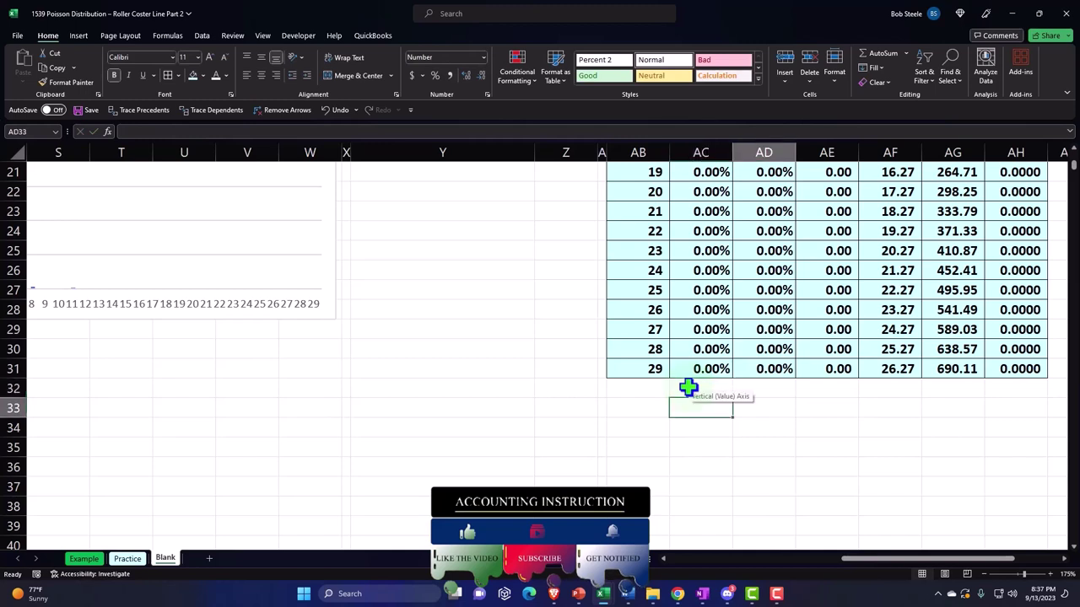
Total the P(x) column in AC32 with =SUM(AC2:AC31), and total the Difference column in AD32
key(Right)
key(Left)
key(Up)
key(alt+=)
key(ctrl+Return)
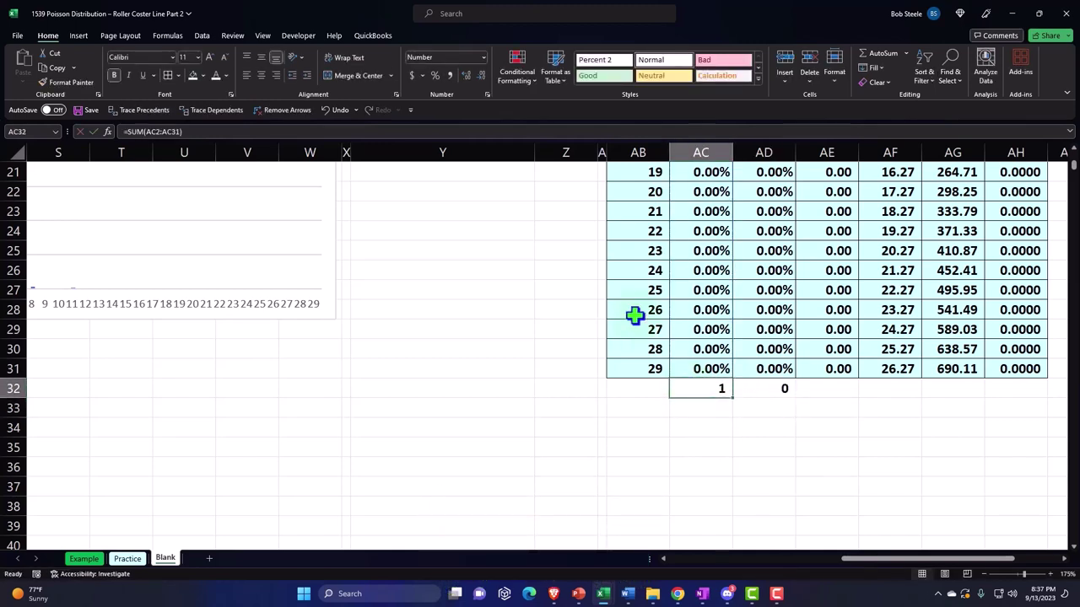
Format the P(x) total in AC32 as a percentage and clear the Difference total in AD32
click(433, 74)
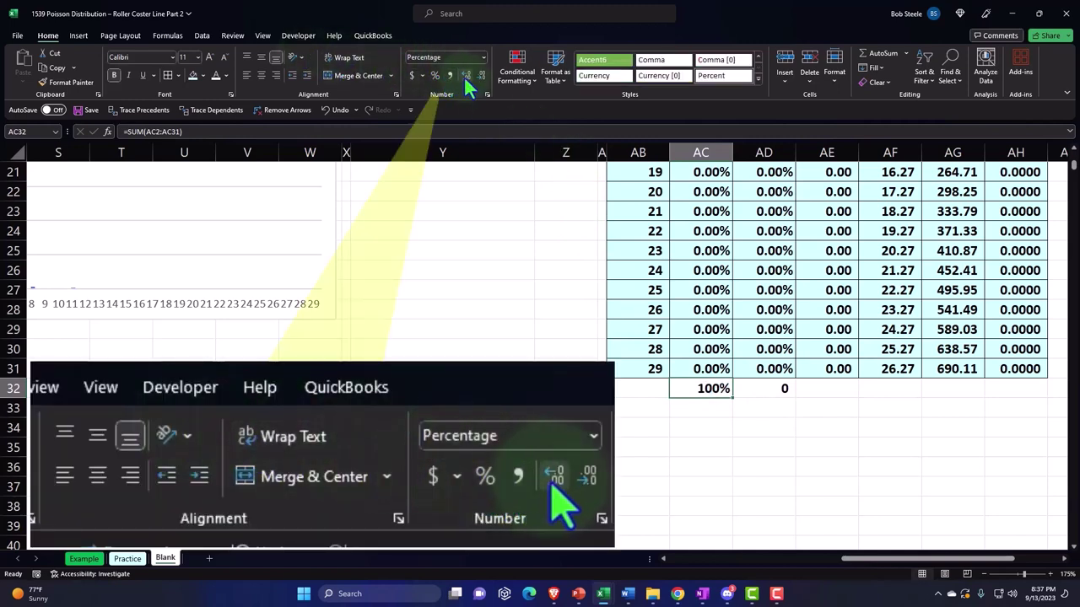
click(770, 388)
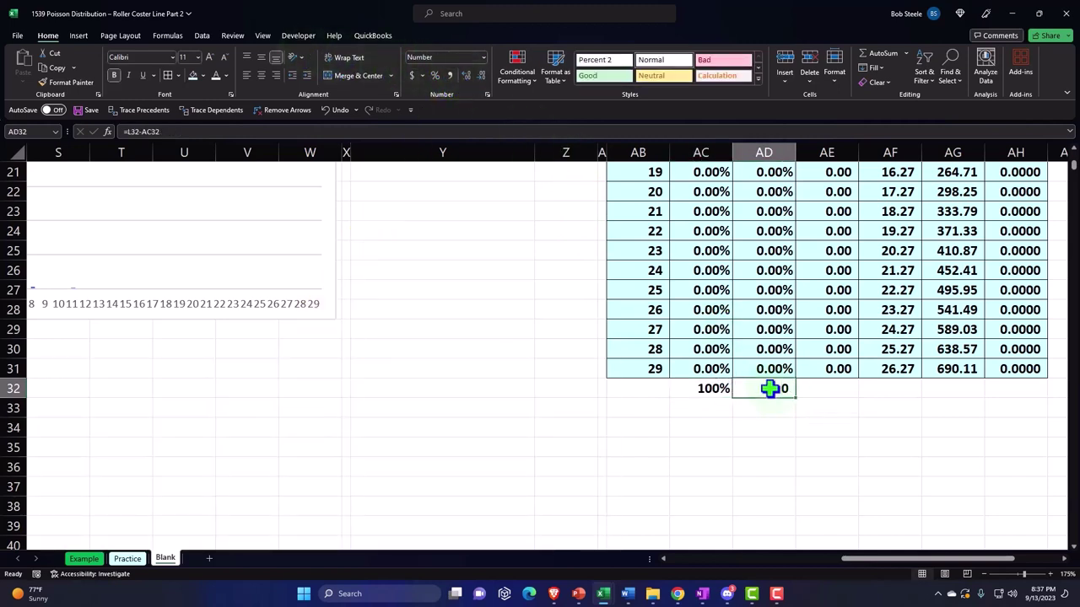
Format the total row AB32:AH32 with the light blue fill and all borders, and label AB32 "Total"
drag(641, 390, 1012, 381)
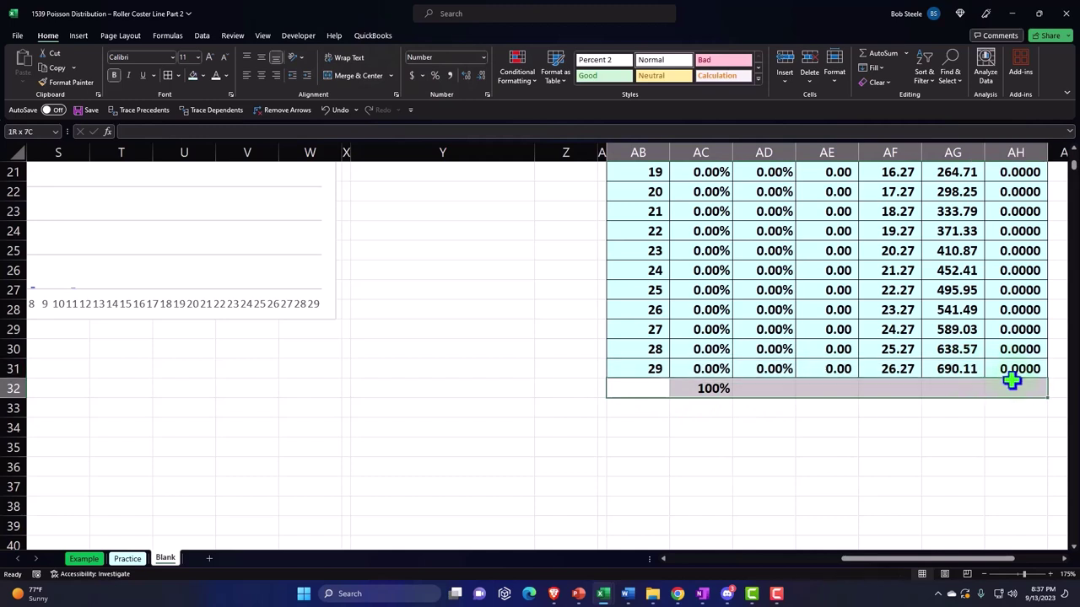
click(191, 73)
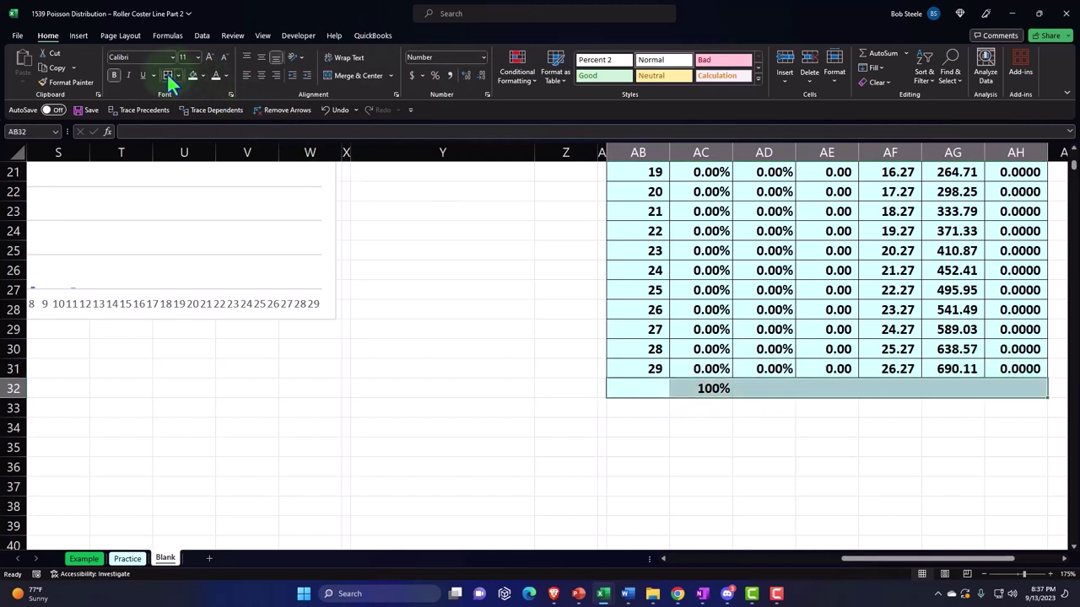
click(626, 391)
text(T)
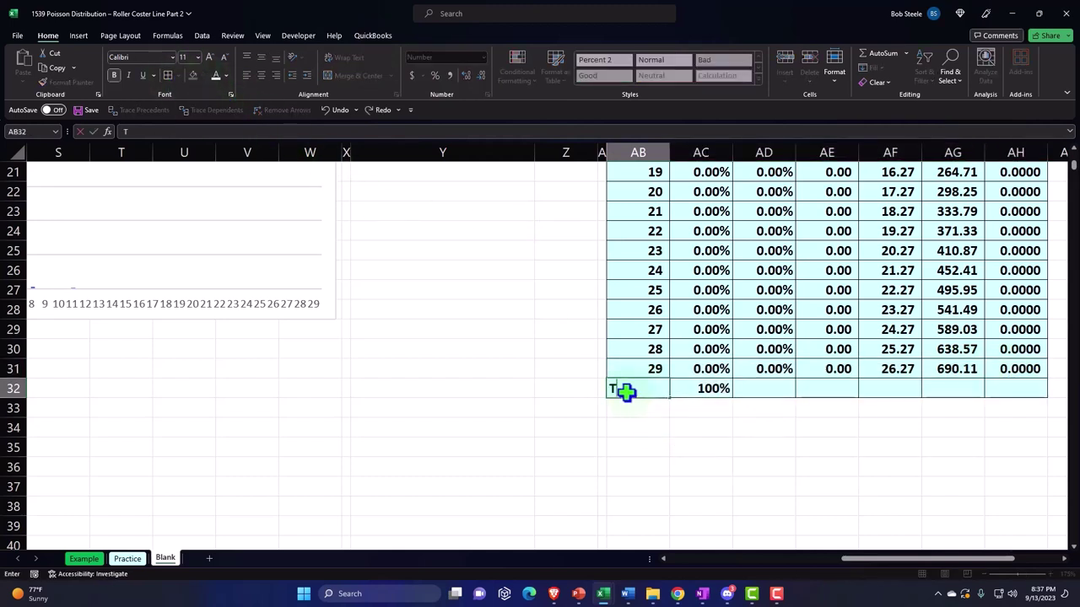
text(otal)
click(701, 367)
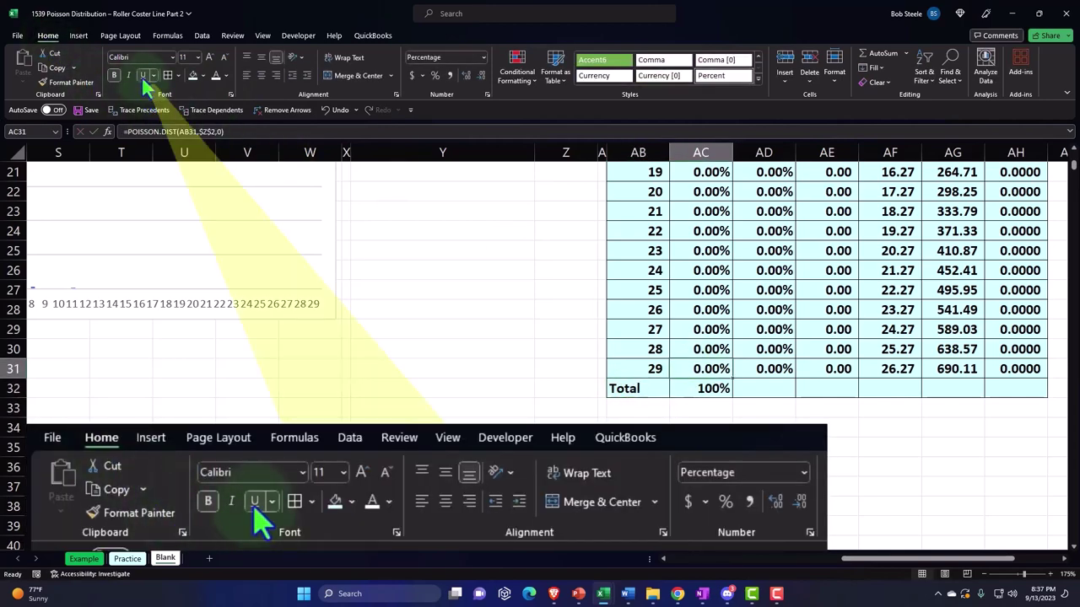
Format the mean, variance and arrival probability block AJ1:AM11 with all borders and the light blue fill
scroll(706, 313, up, 7)
click(762, 250)
key(Right)
key(Right)
key(Right)
key(Right)
key(Right)
key(Right)
key(Right)
key(Right)
key(Right)
key(Right)
key(Right)
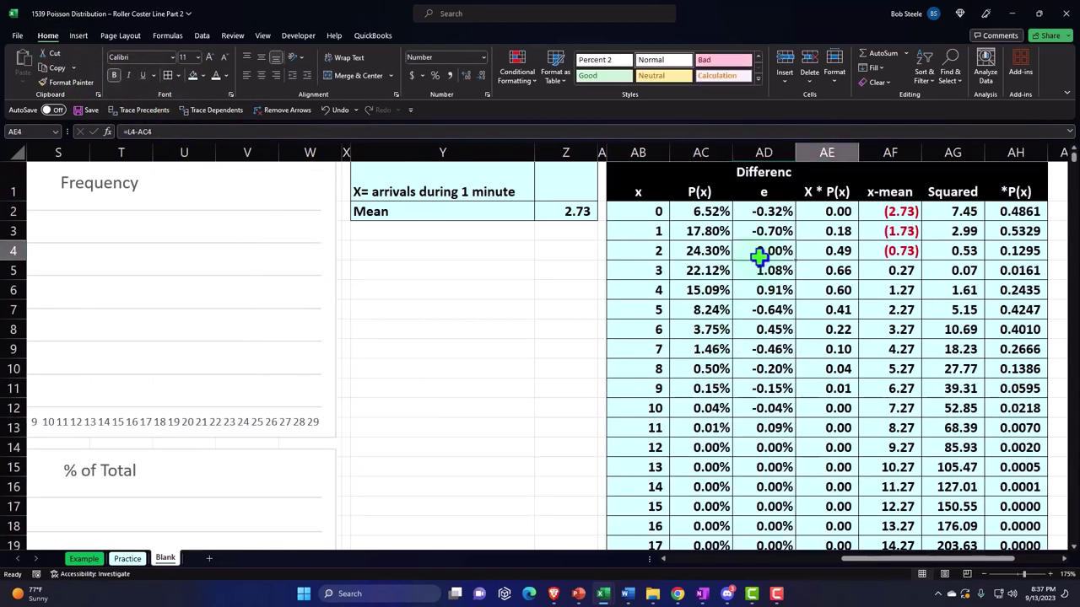
key(Right)
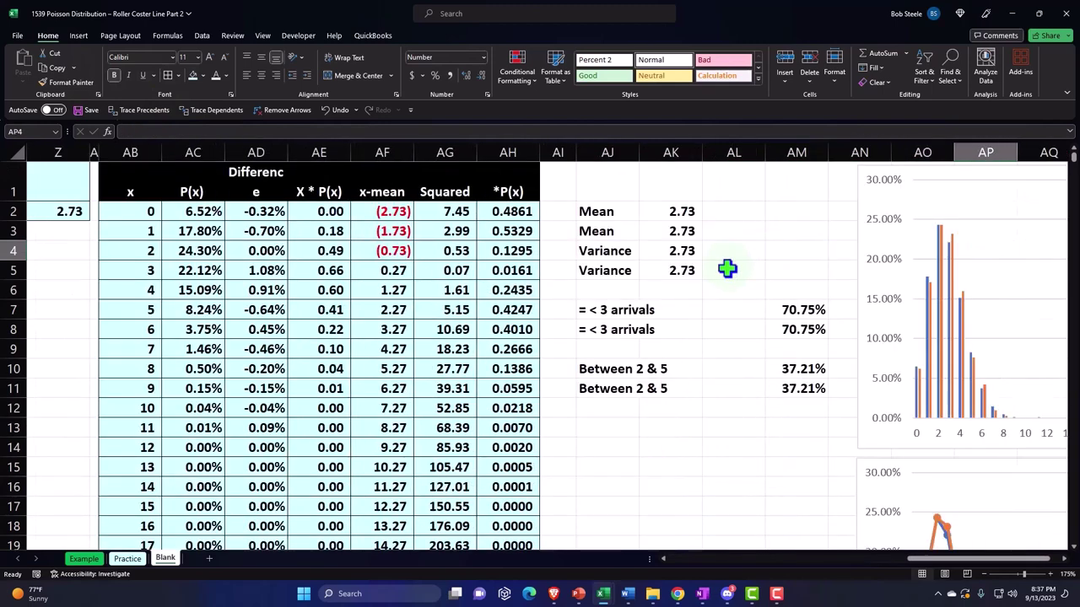
drag(601, 185, 783, 390)
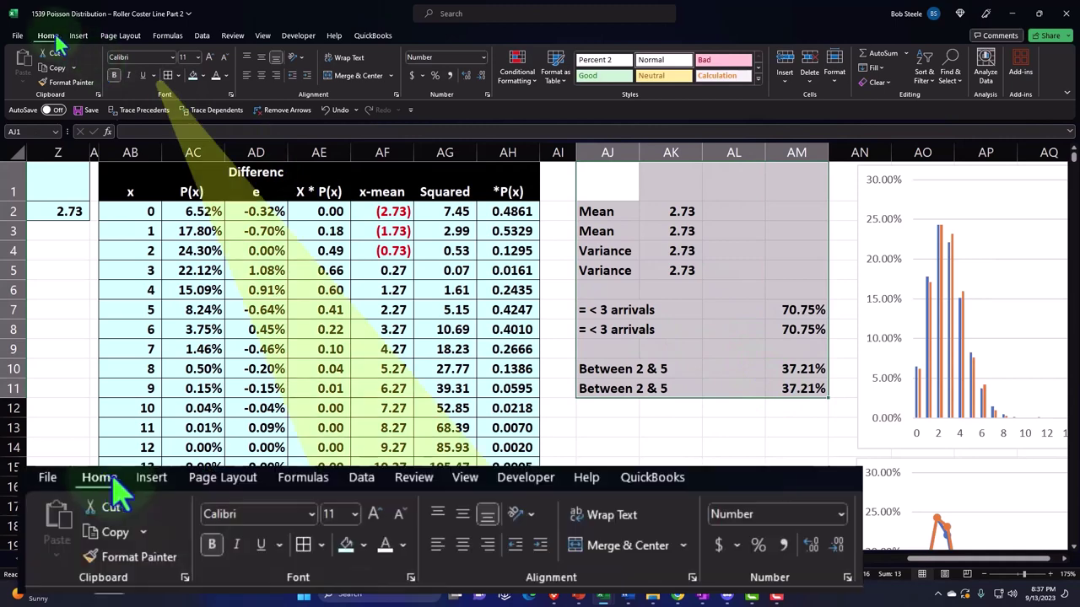
click(168, 75)
click(192, 75)
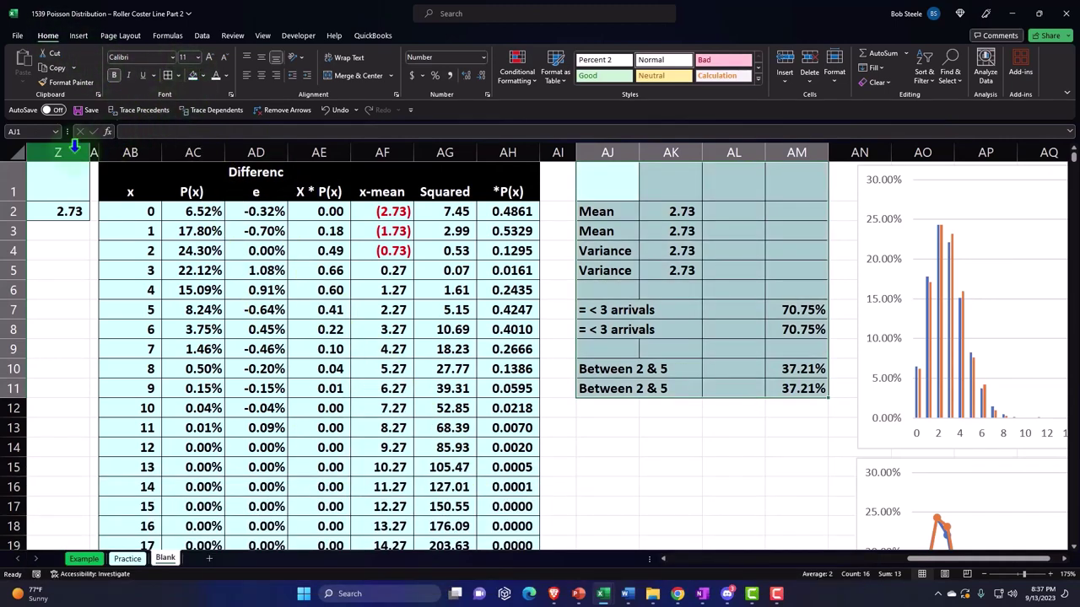
Copy the narrow width of spacer column AA to column AI with Format Painter
click(95, 151)
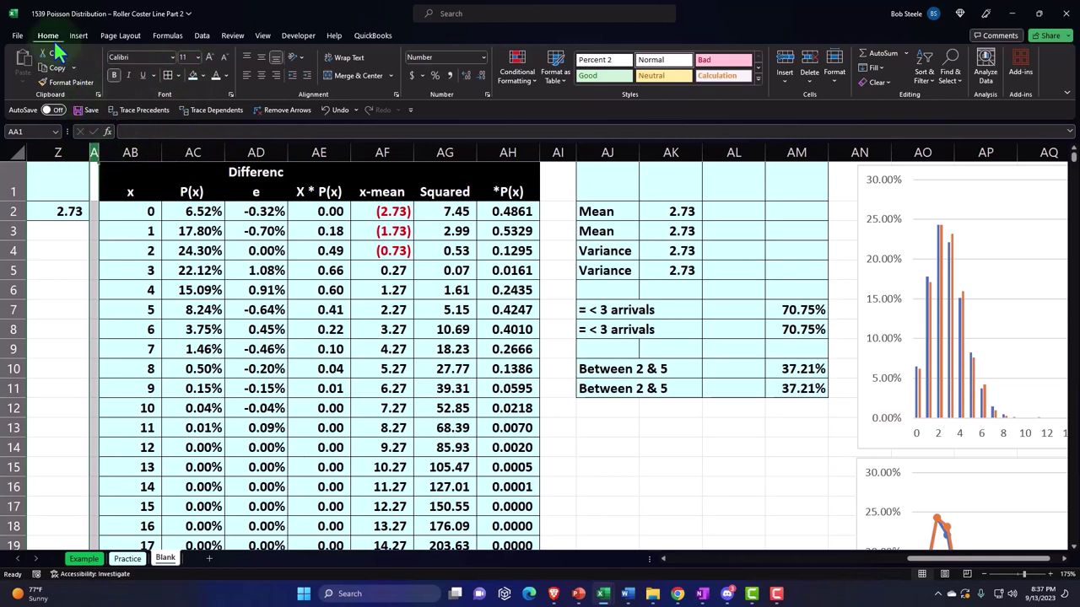
click(54, 82)
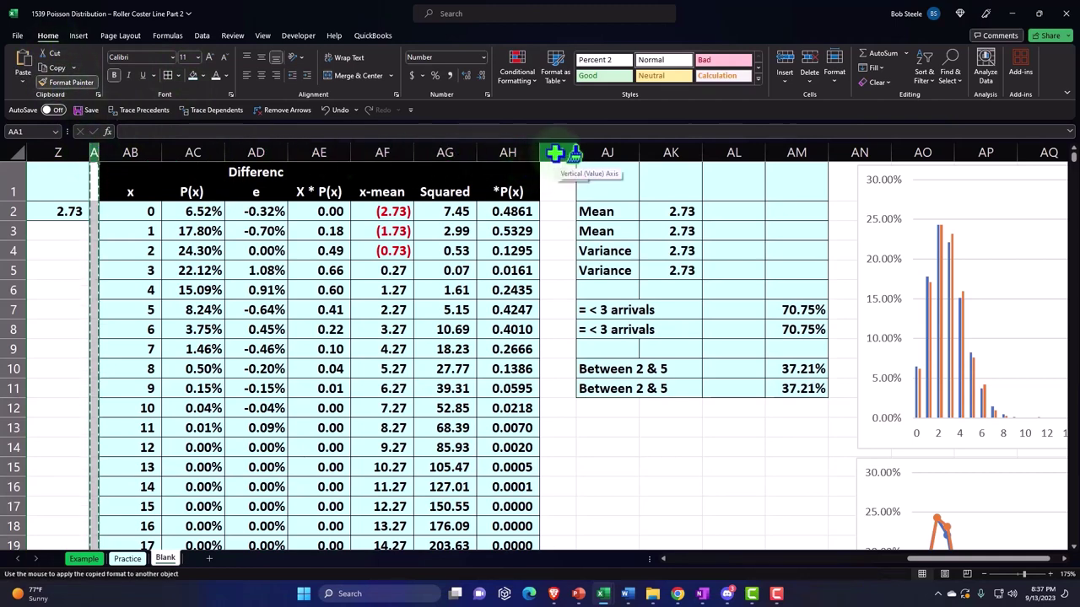
click(557, 152)
Run a spell check on the Blank worksheet starting from C6, and close the completion message
drag(916, 558, 505, 595)
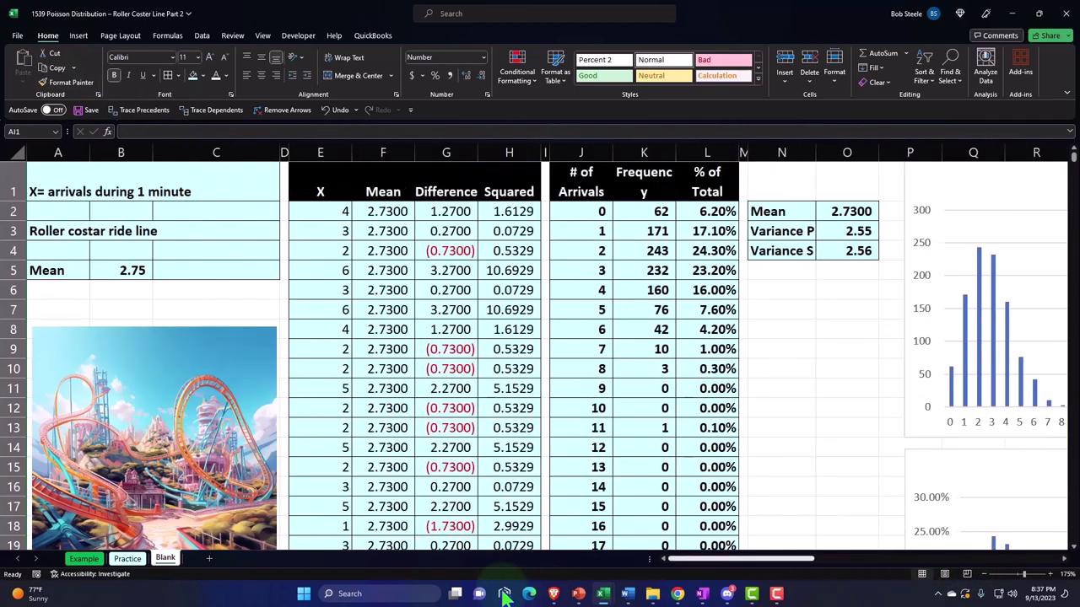
click(213, 291)
click(232, 36)
click(24, 64)
click(521, 328)
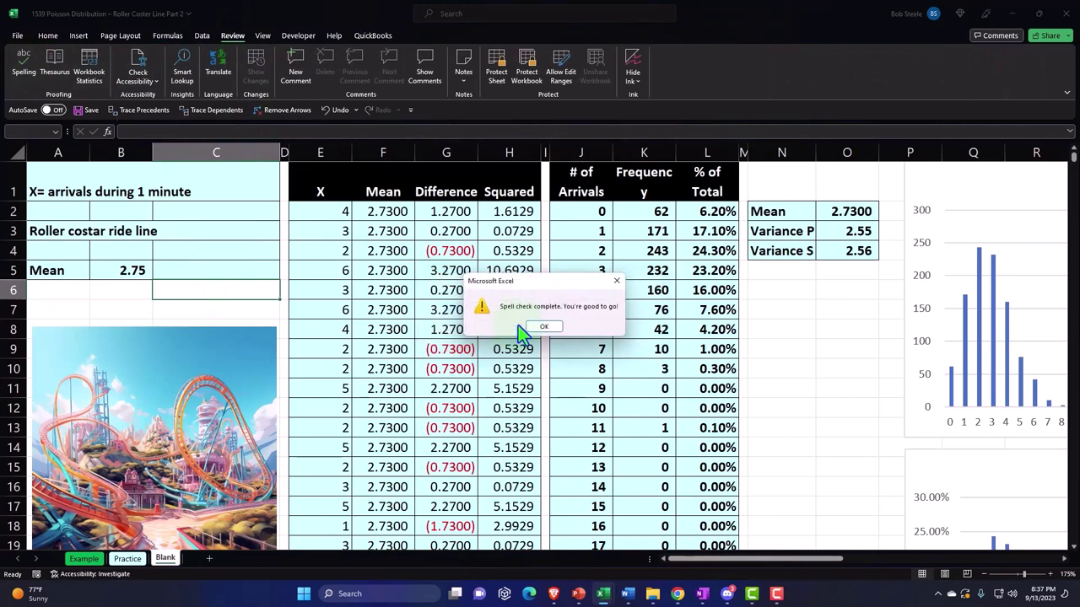
click(537, 329)
click(116, 294)
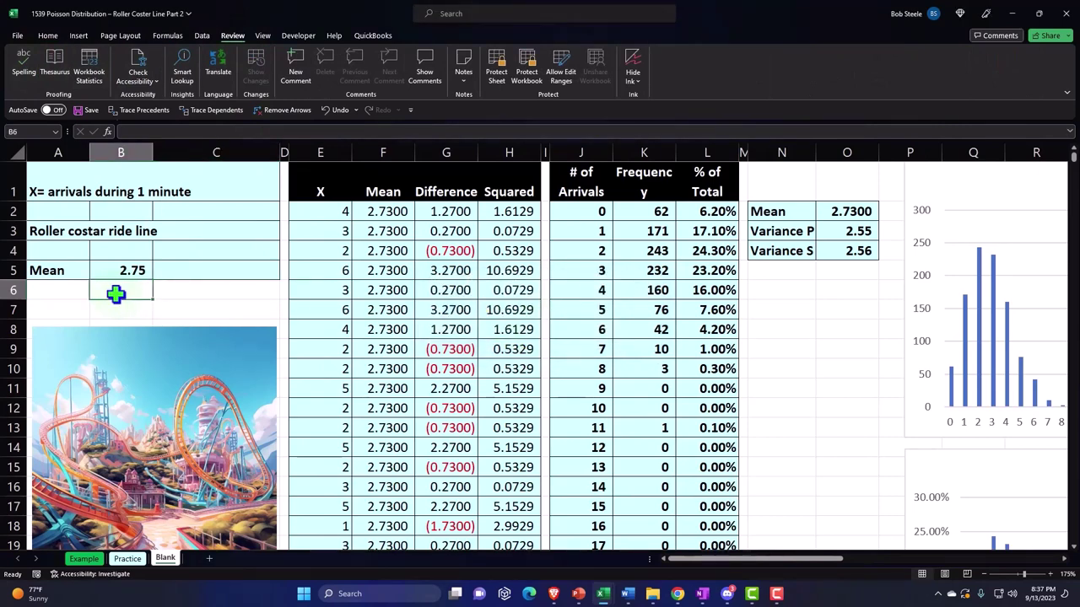